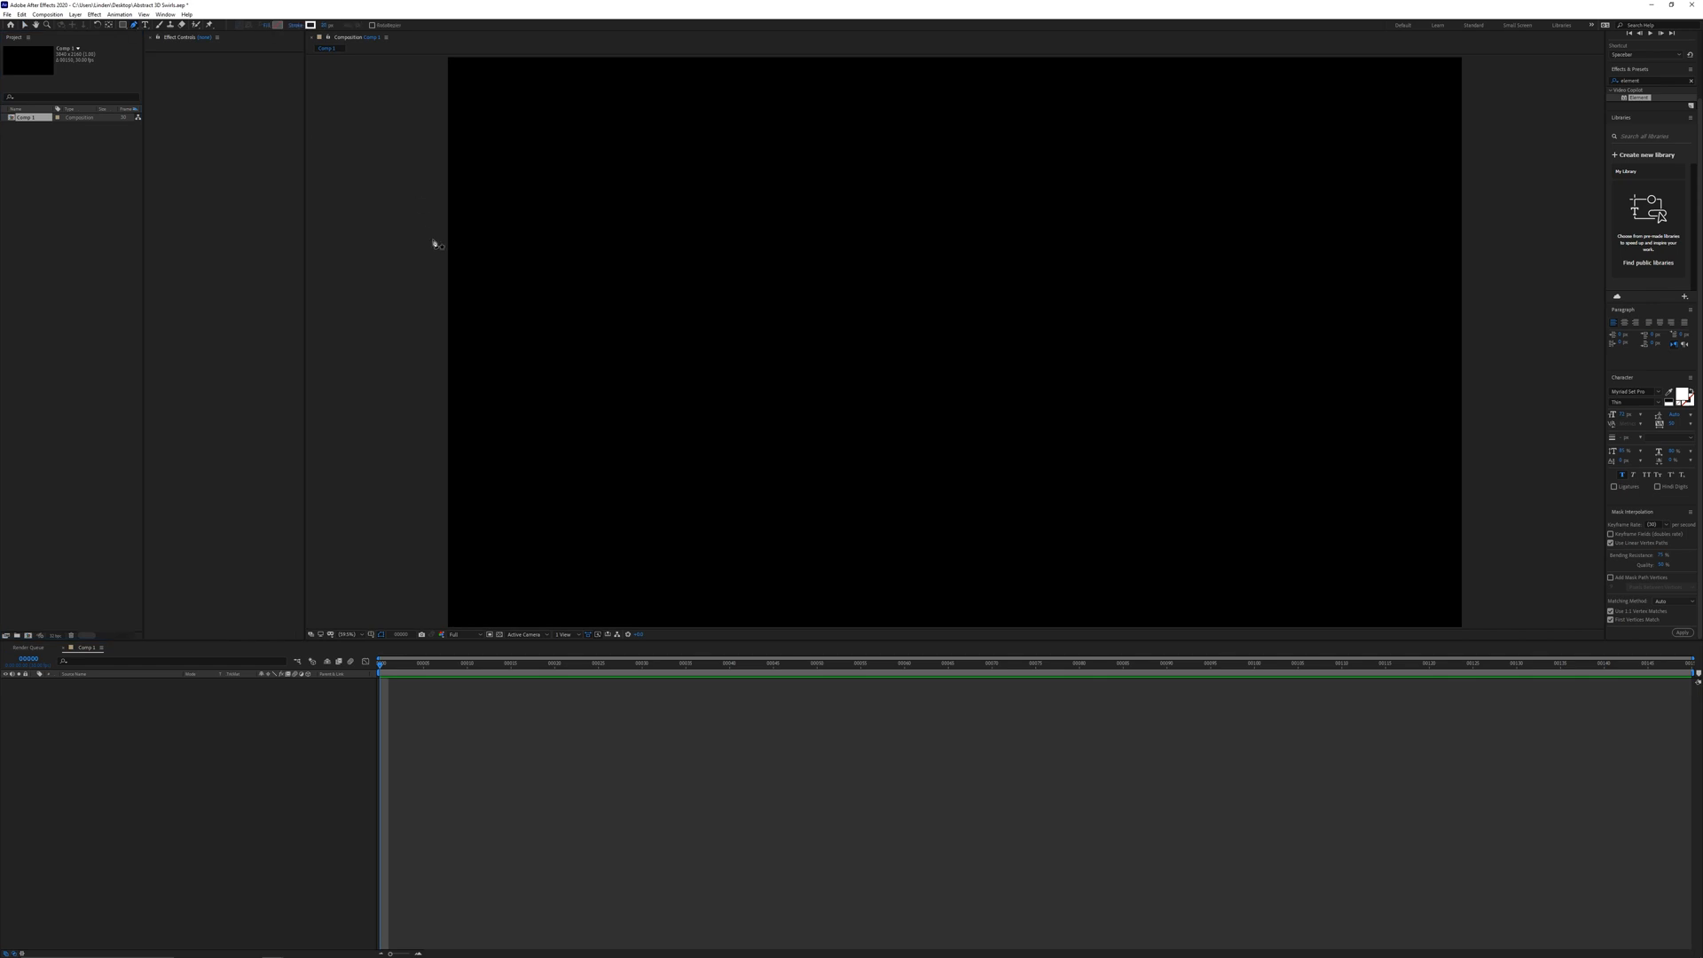
Draw a straight horizontal white stroke with the Pen tool across the composition, with its fill set to None
left_click(501, 308)
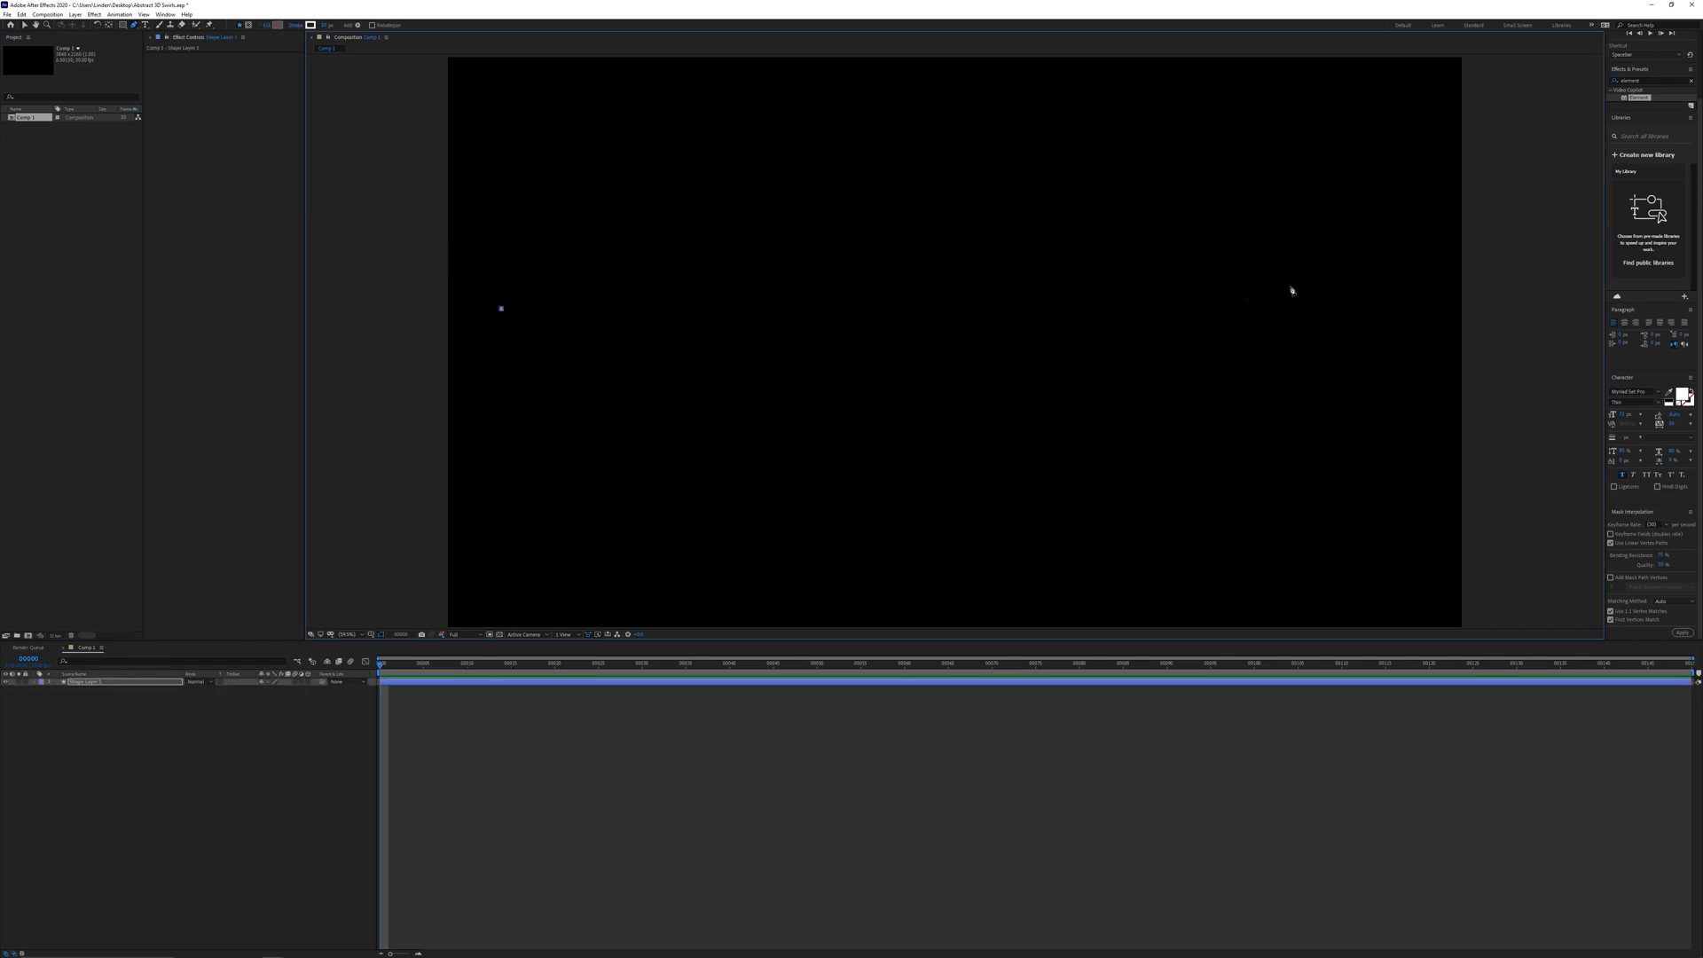
left_click(1296, 308)
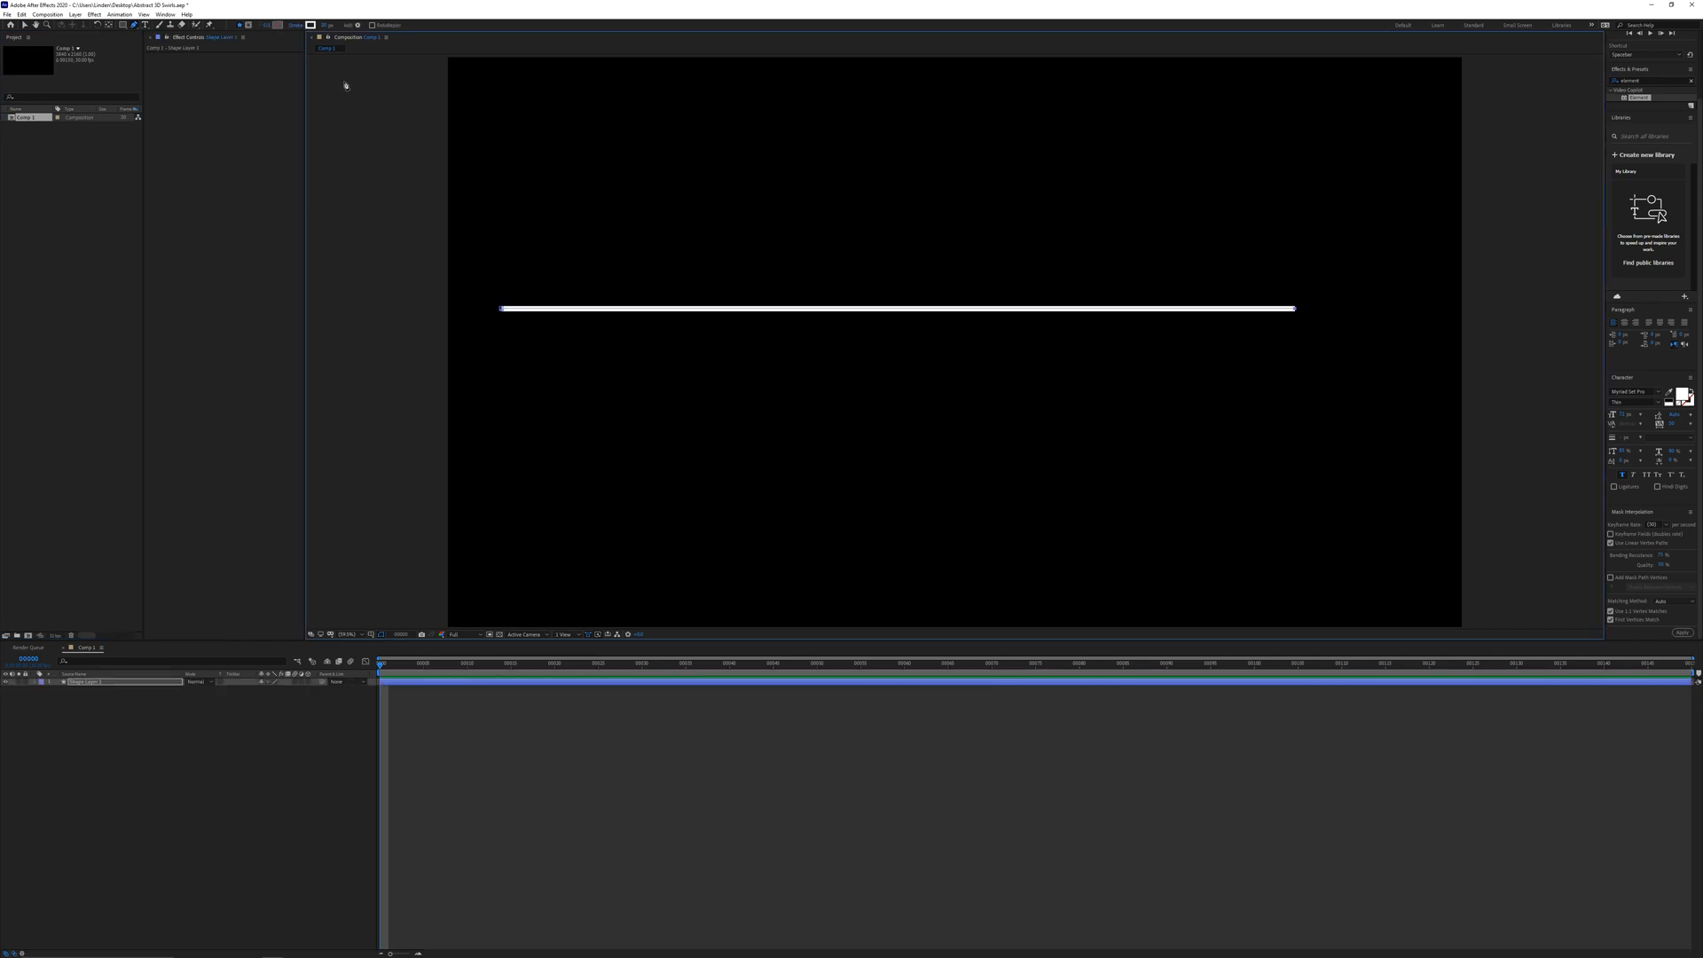
key("v")
left_click(338, 26)
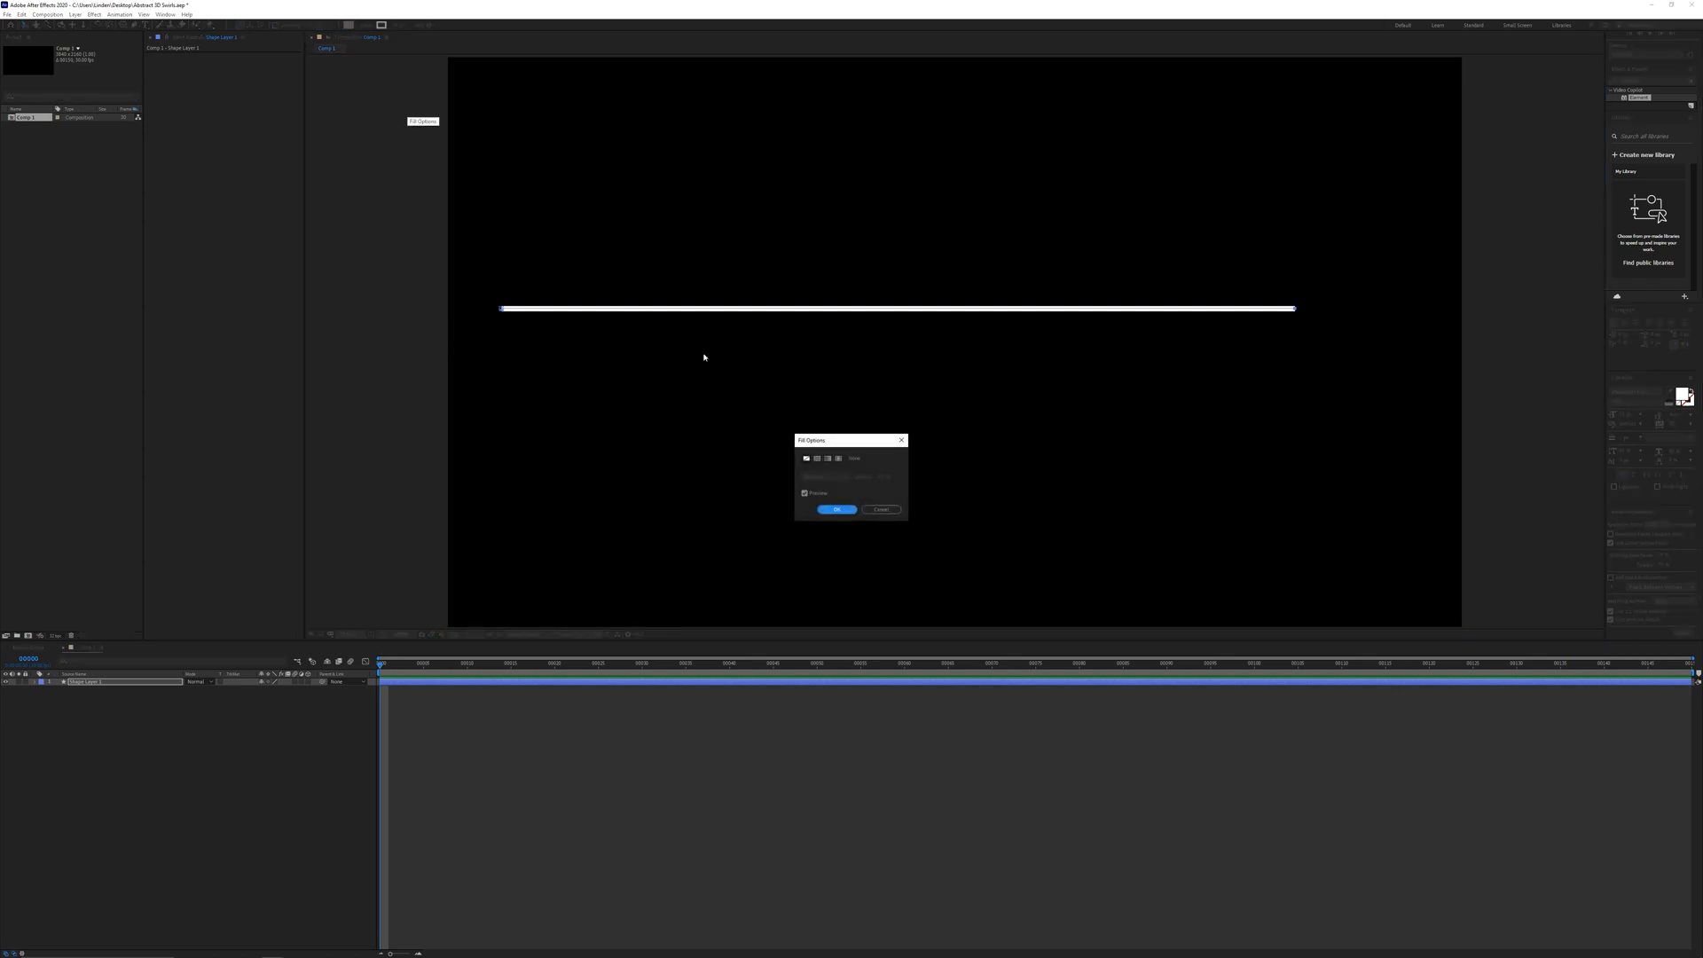
left_click(836, 510)
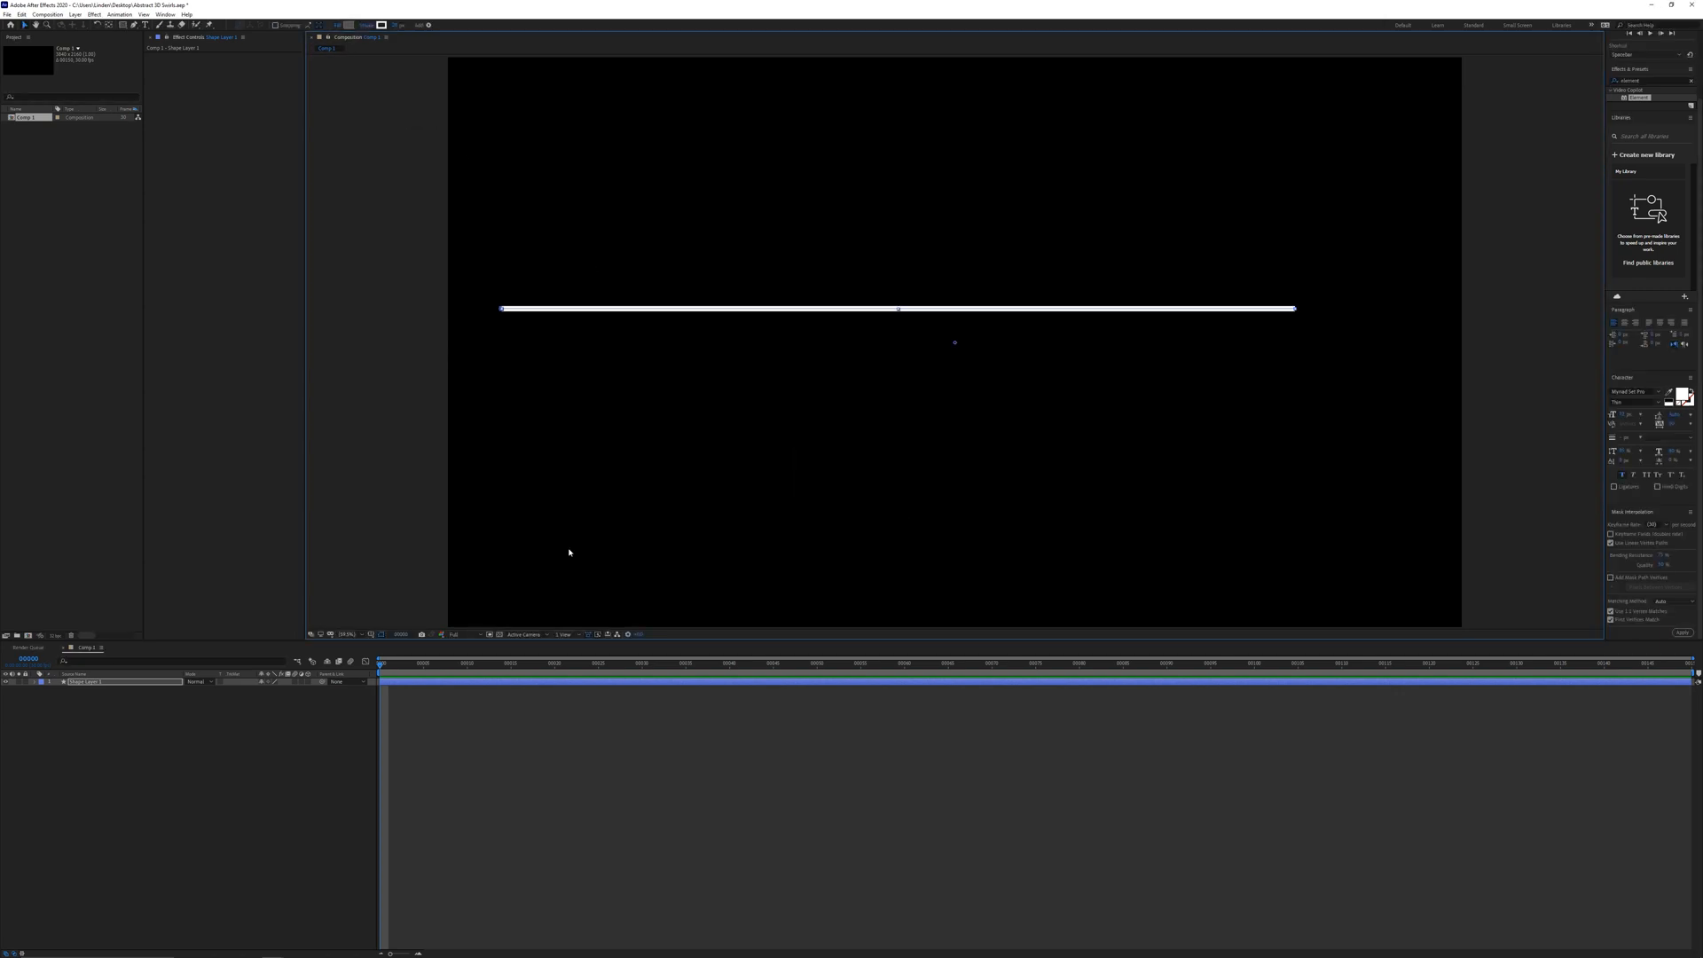
Expand the contents of the line's shape layer and add a Twist operator to the shape
left_click(32, 682)
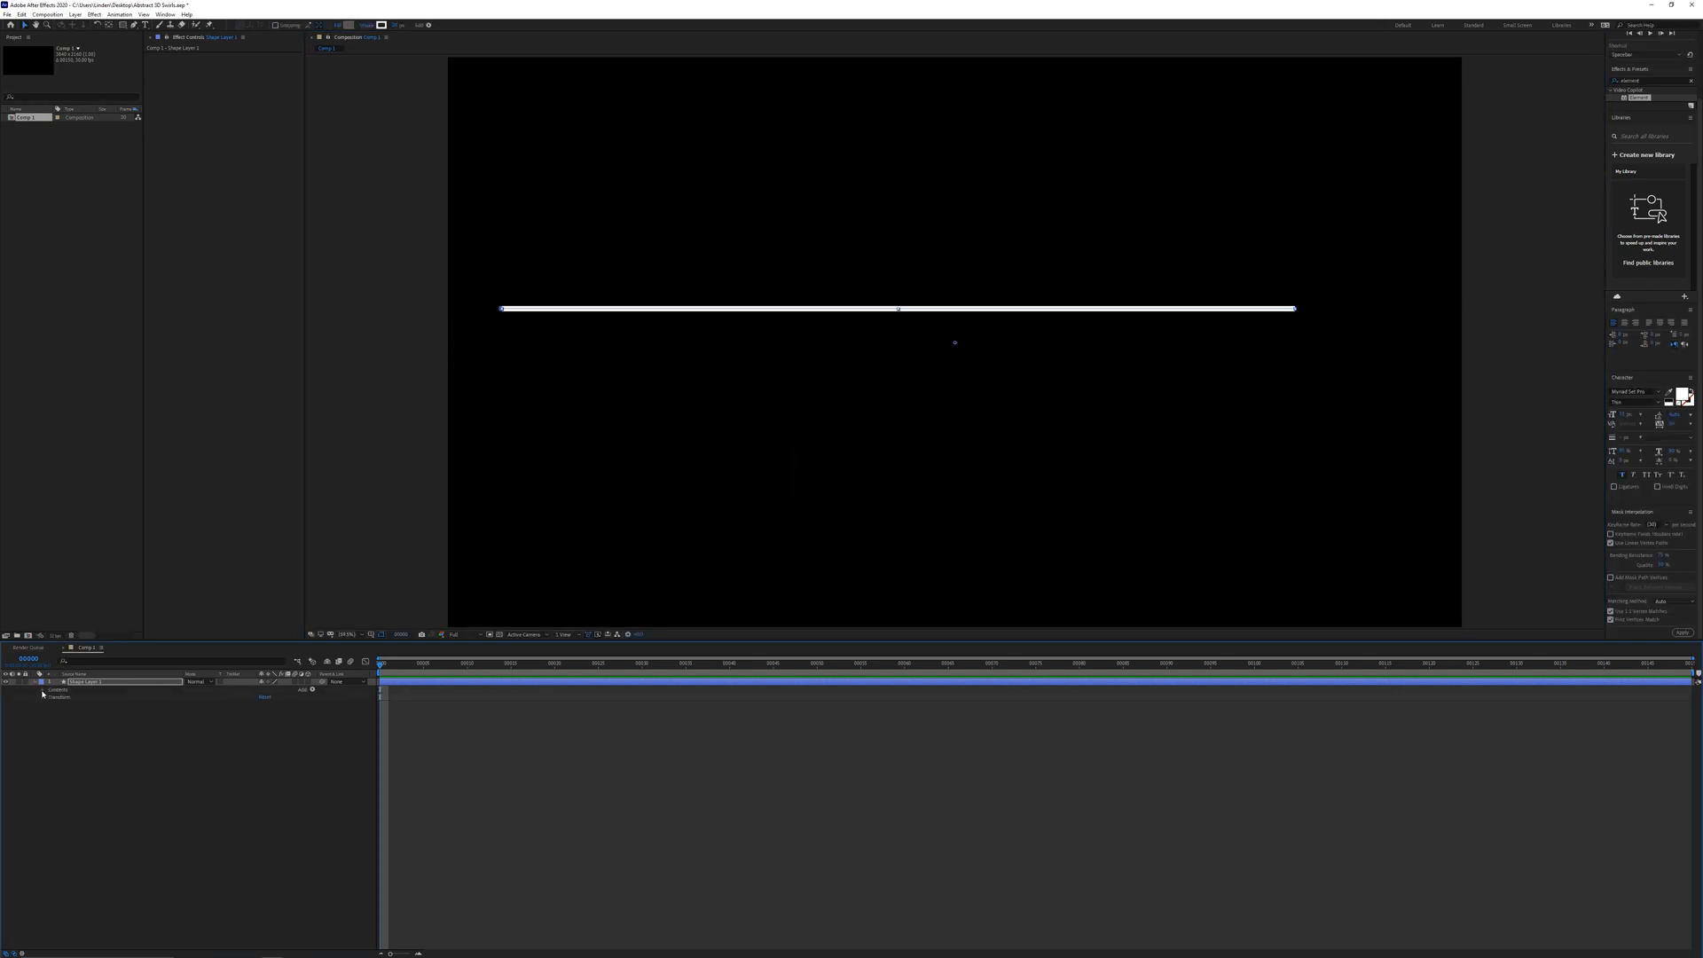
left_click(43, 690)
left_click(50, 697)
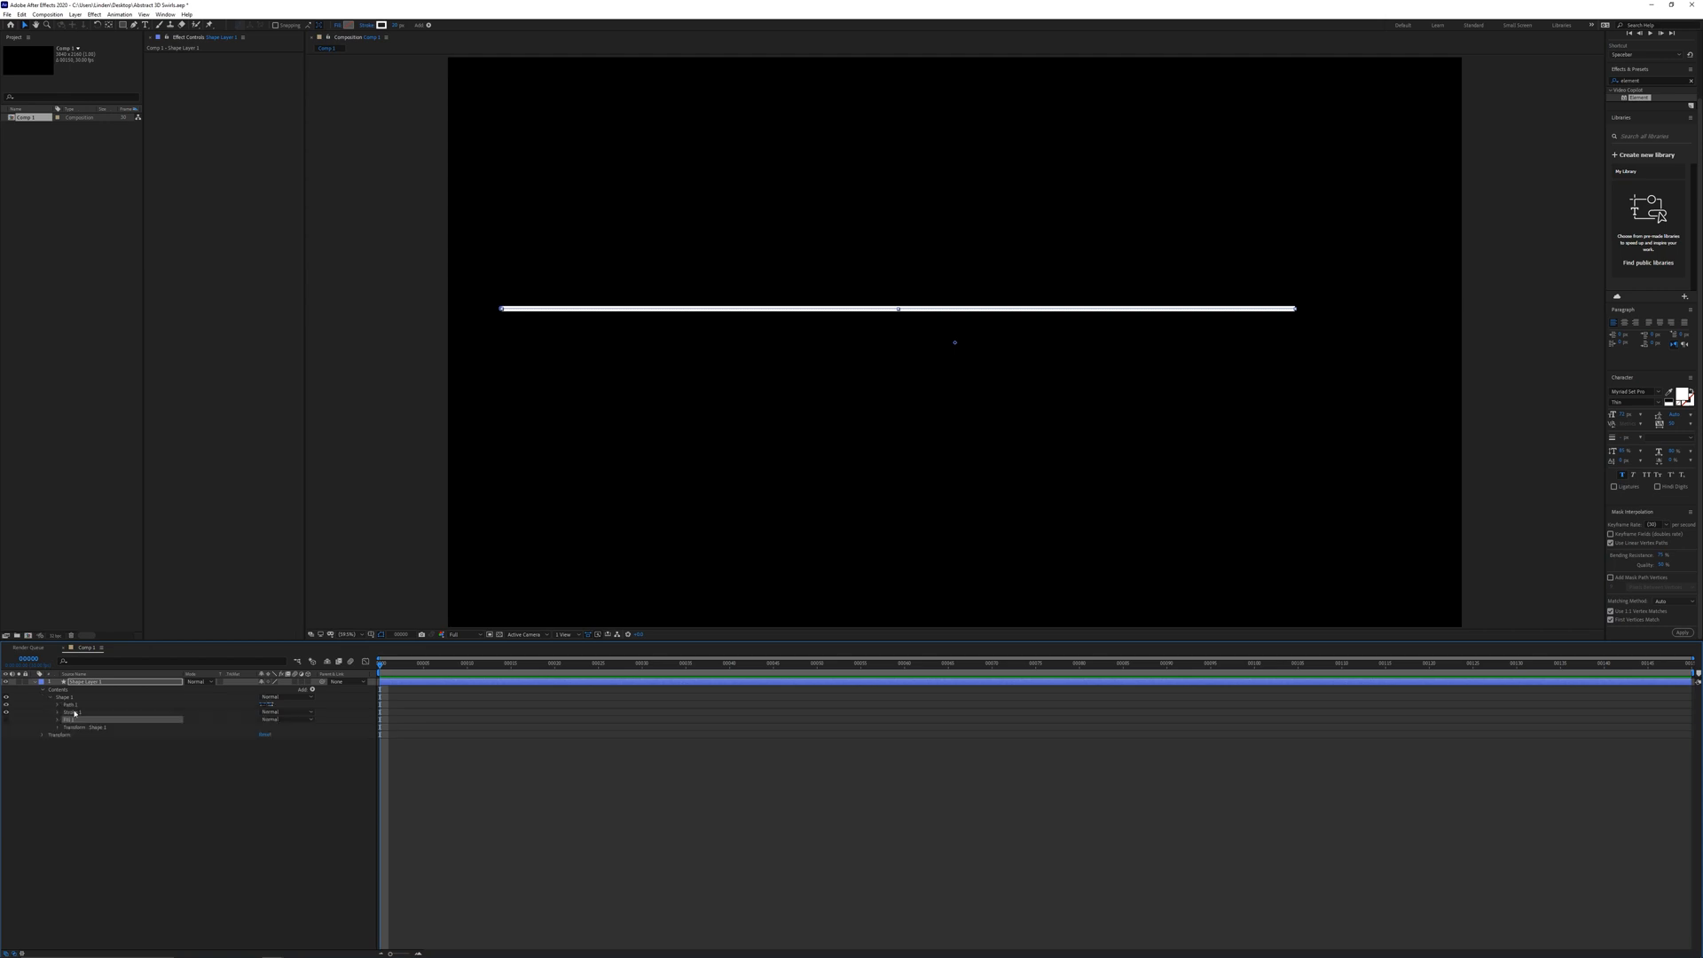
left_click(313, 690)
left_click(349, 849)
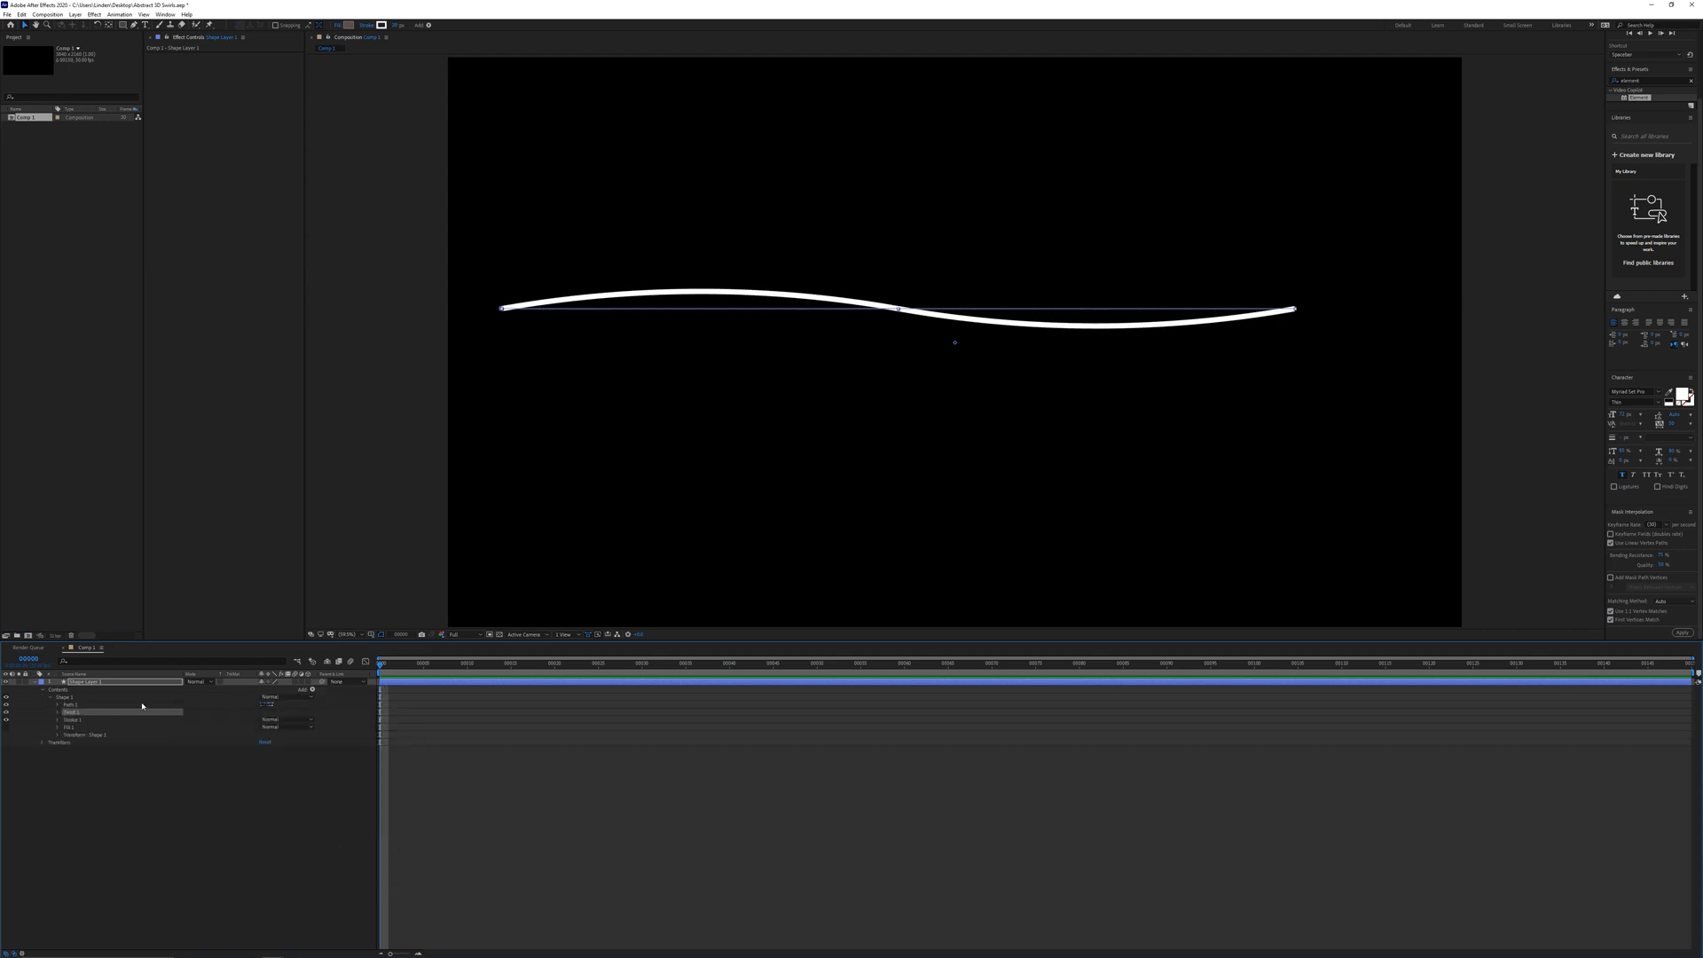
Set the Twist's angle to 10000 and shift its centre horizontally to the line's right end
left_click(57, 712)
left_click_drag(263, 720, 1615, 735)
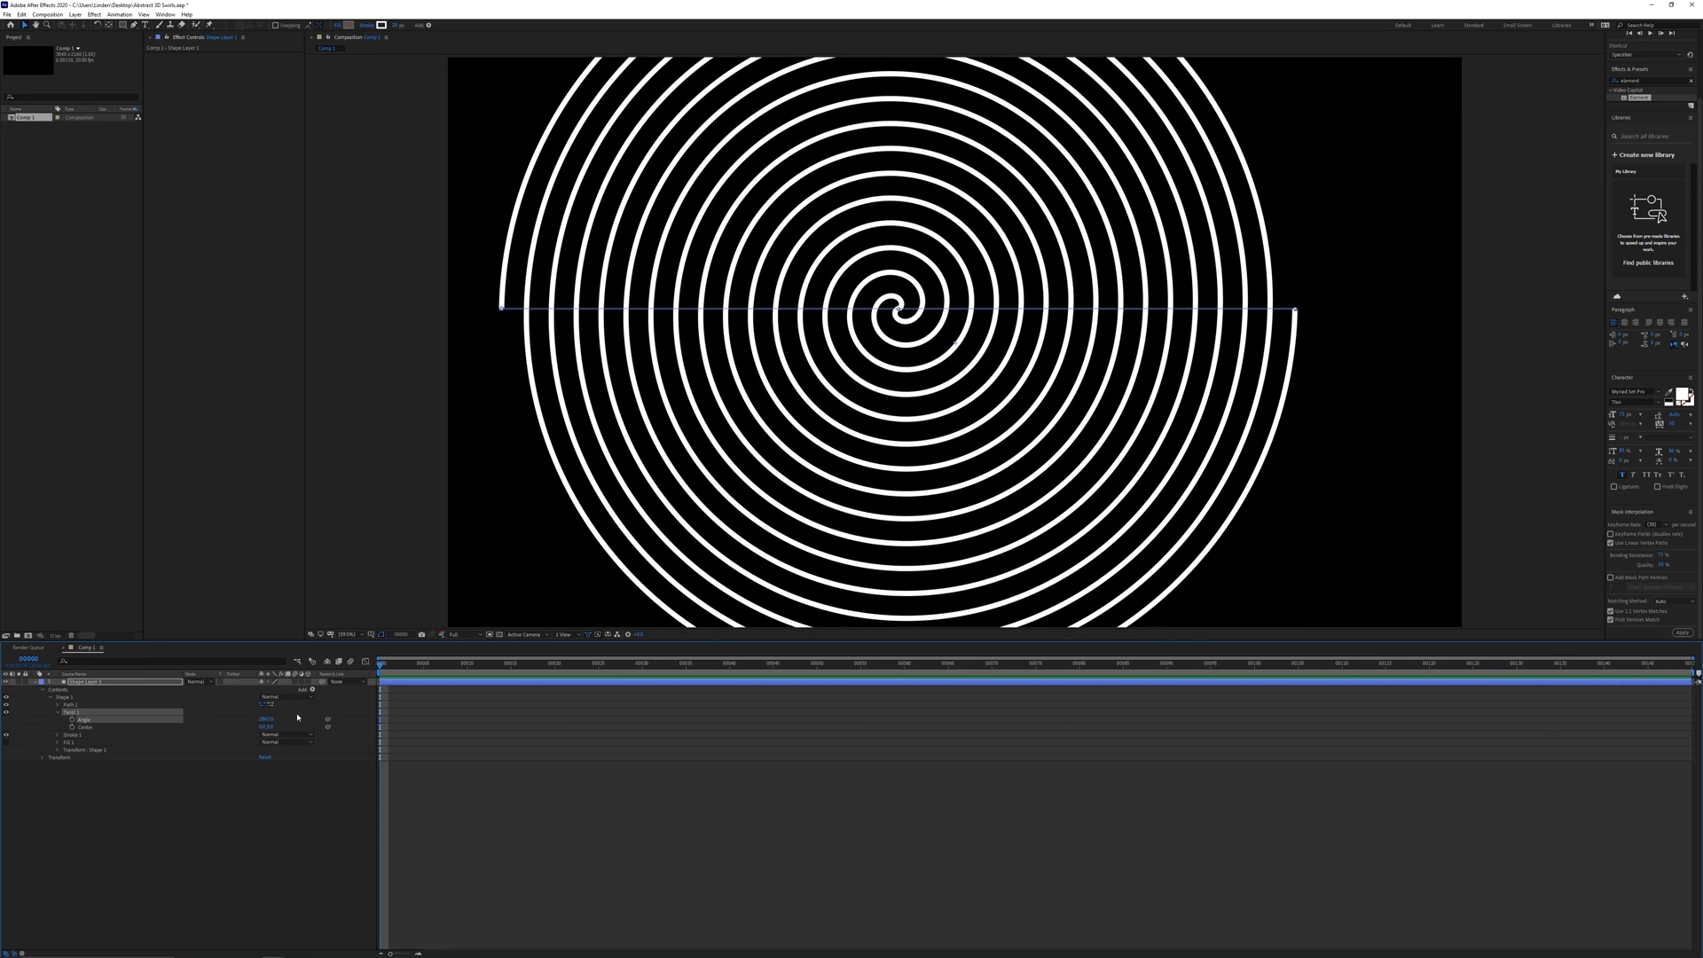
left_click(297, 717)
left_click(266, 720)
type("100")
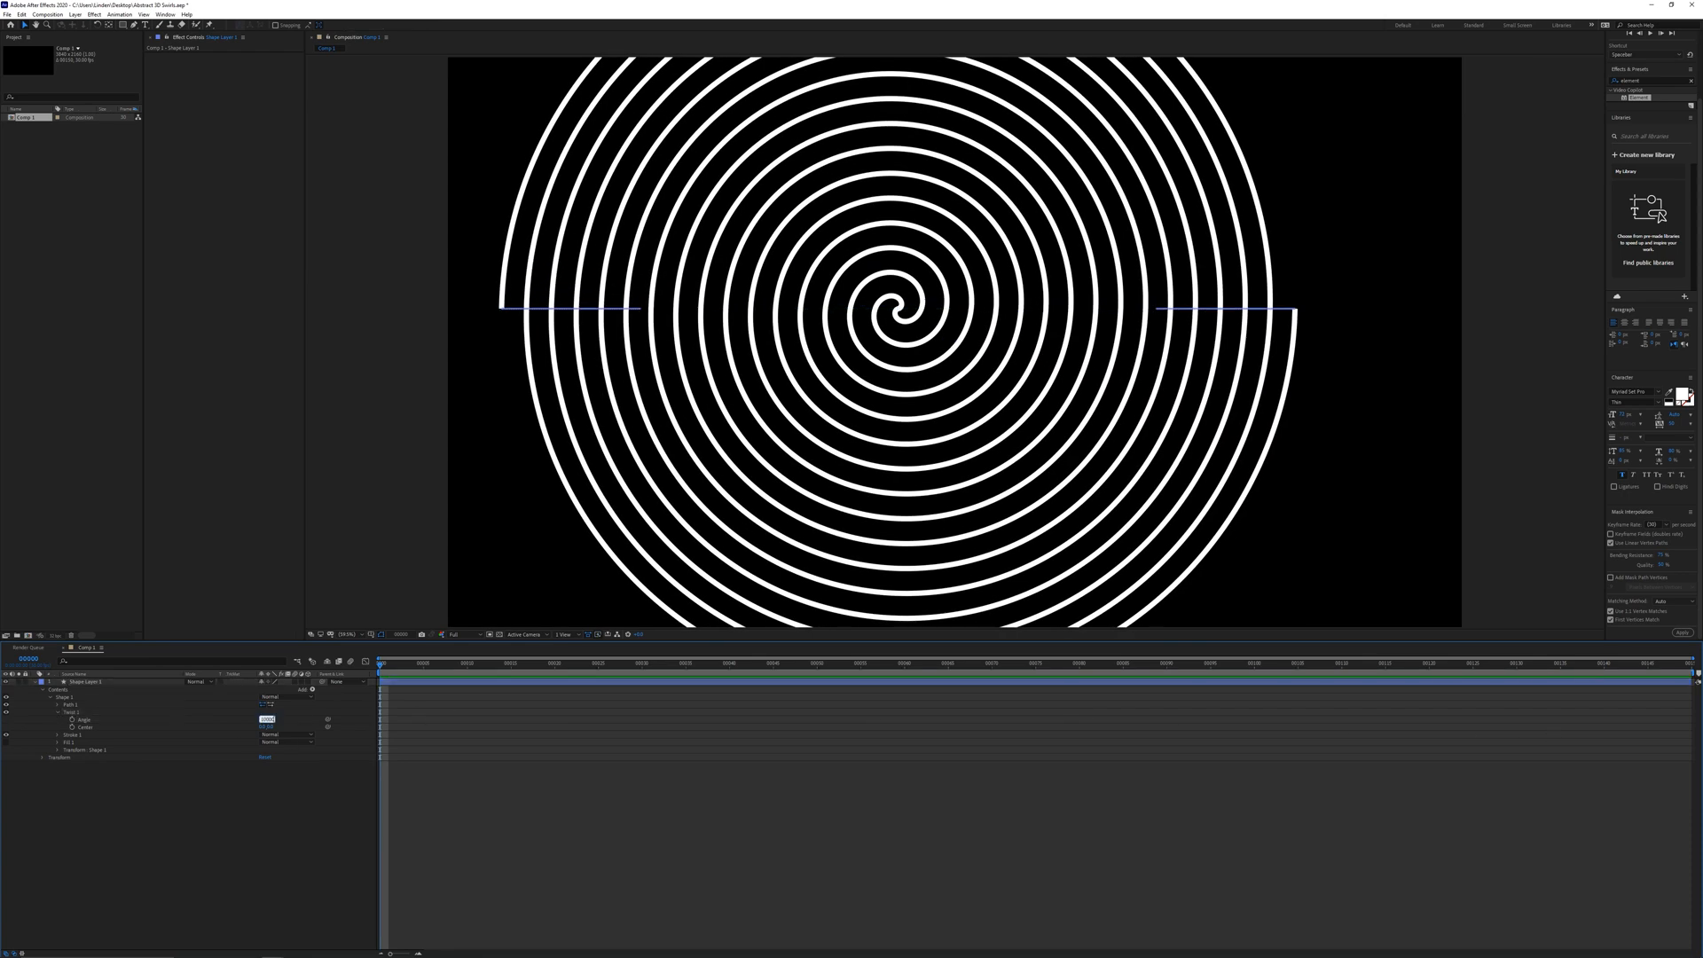
type("00")
key("Return")
left_click(262, 726)
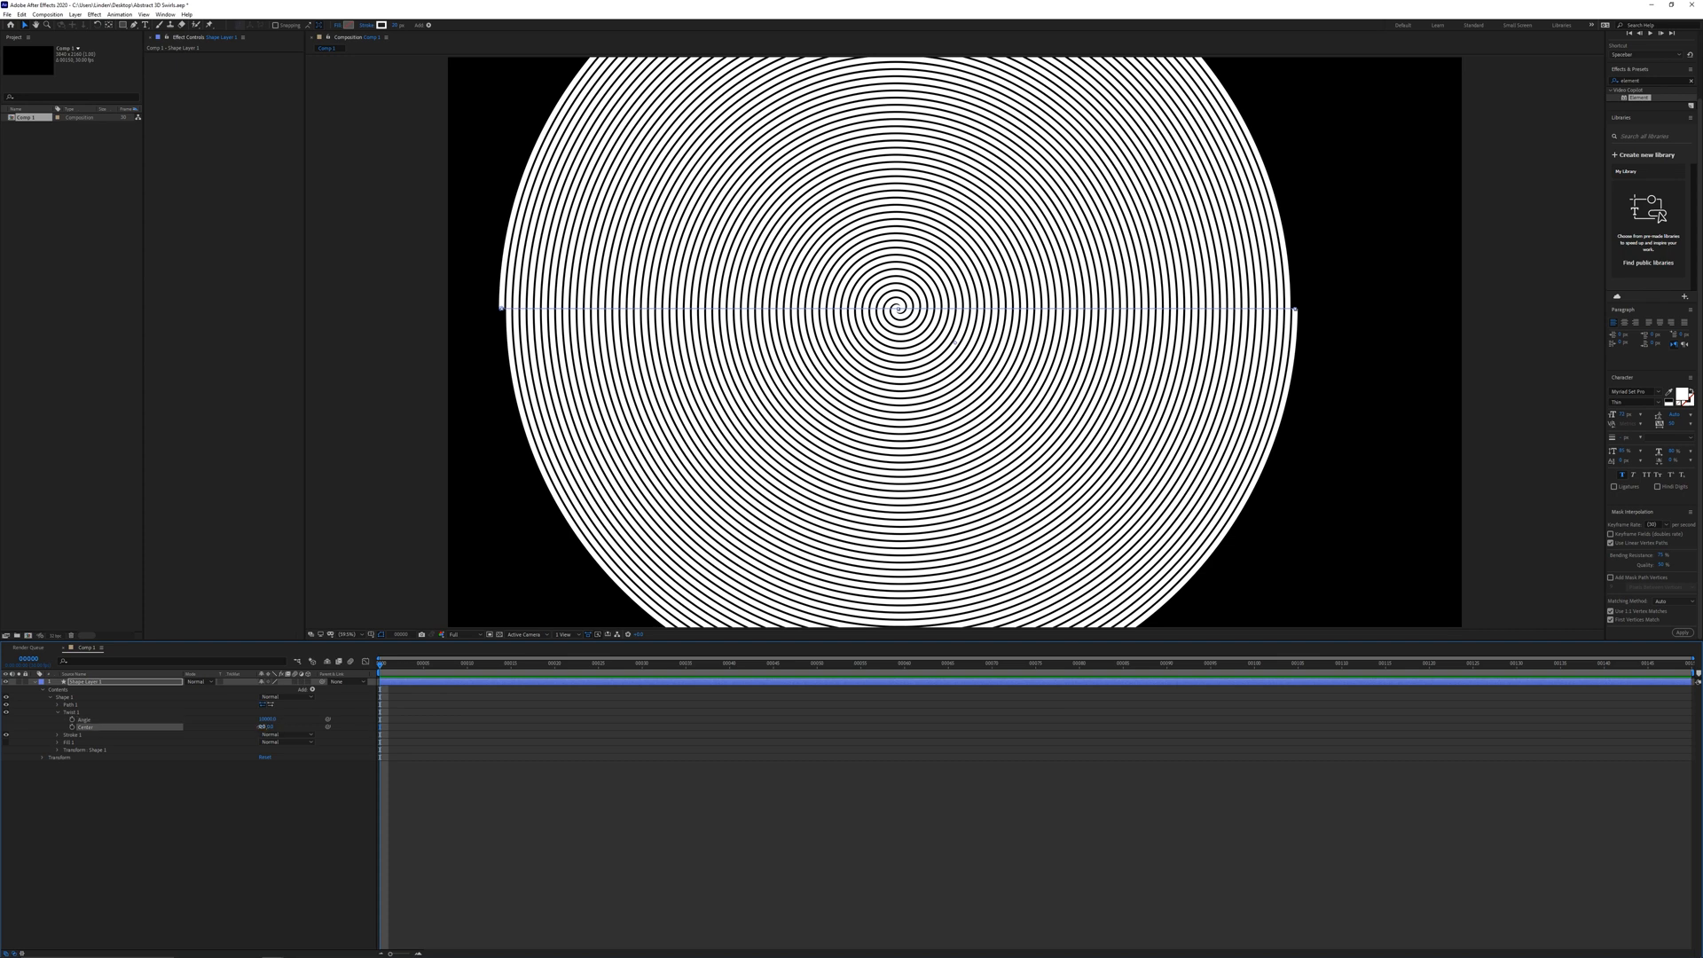
left_click_drag(261, 727, 974, 749)
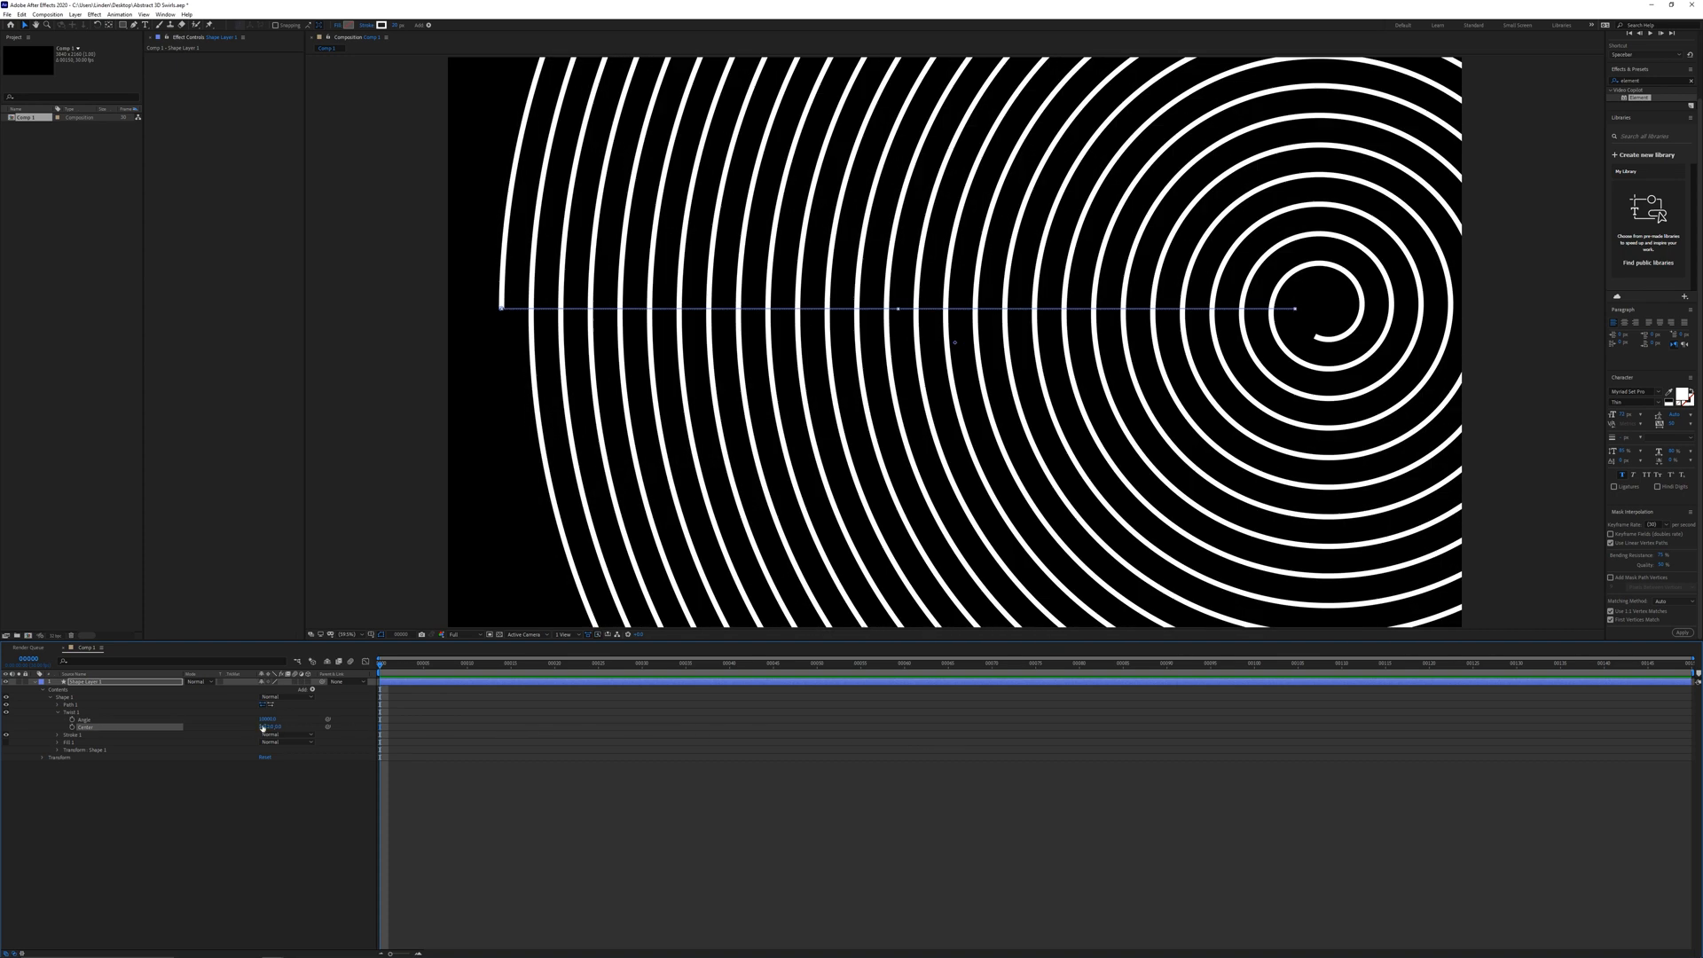
Resize the composition to 8192 pixels wide by 8192 pixels high
key("comma")
key("comma")
key("comma")
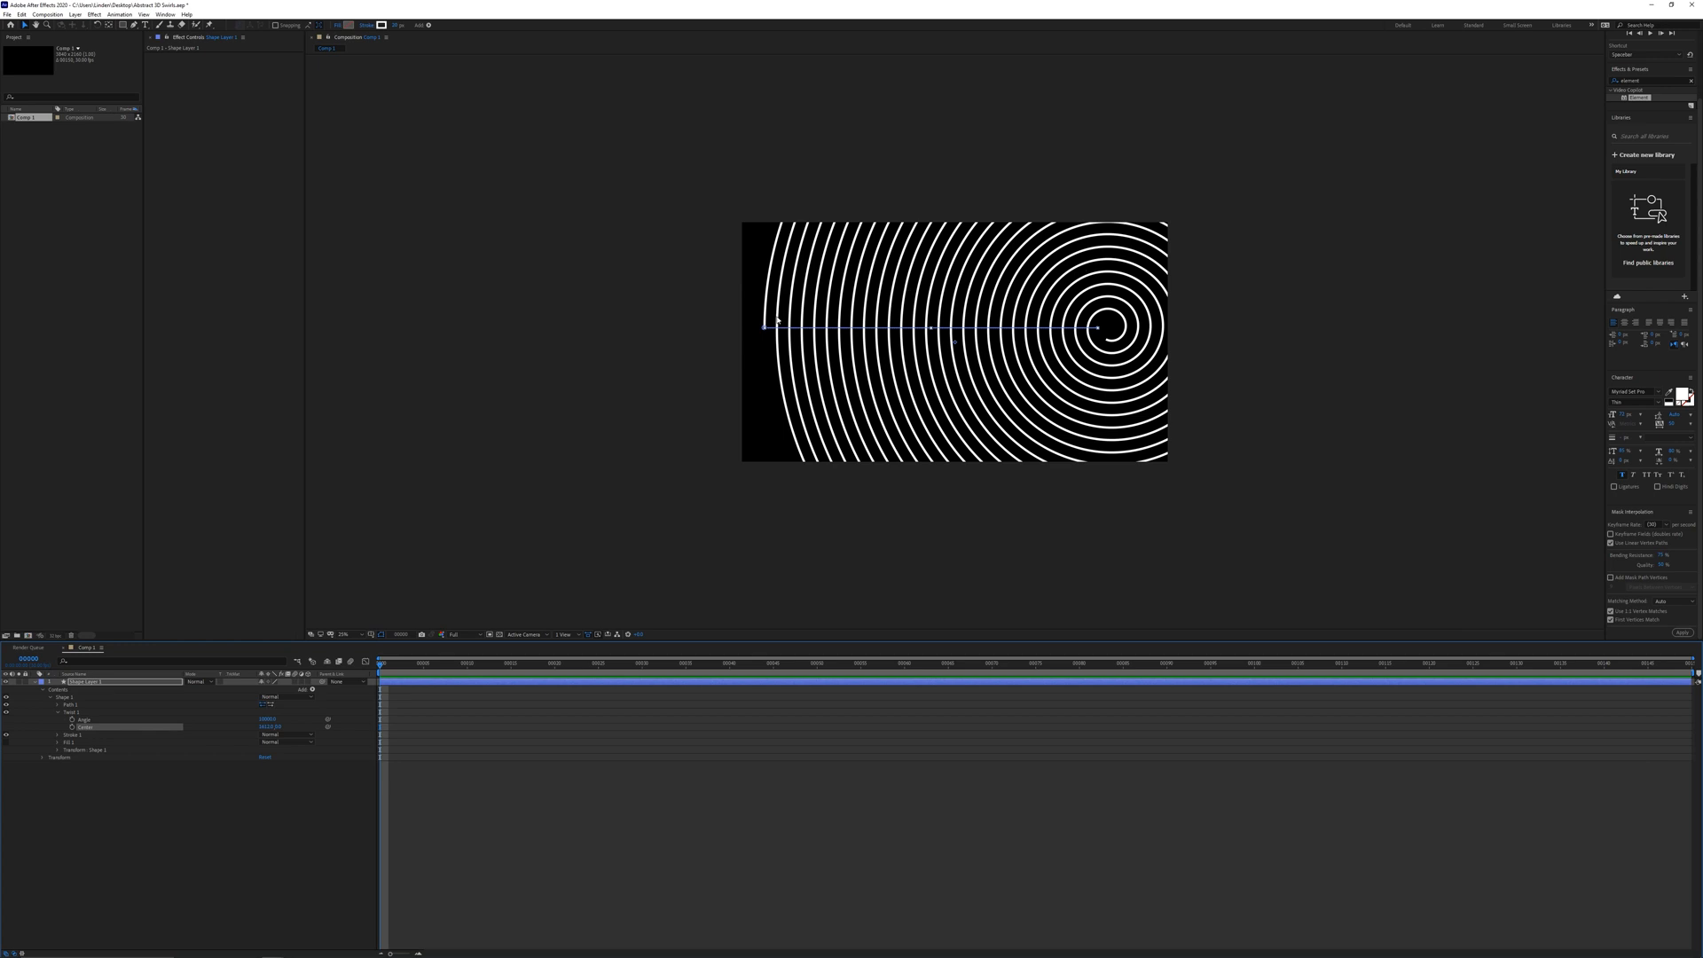
key("ctrl+k")
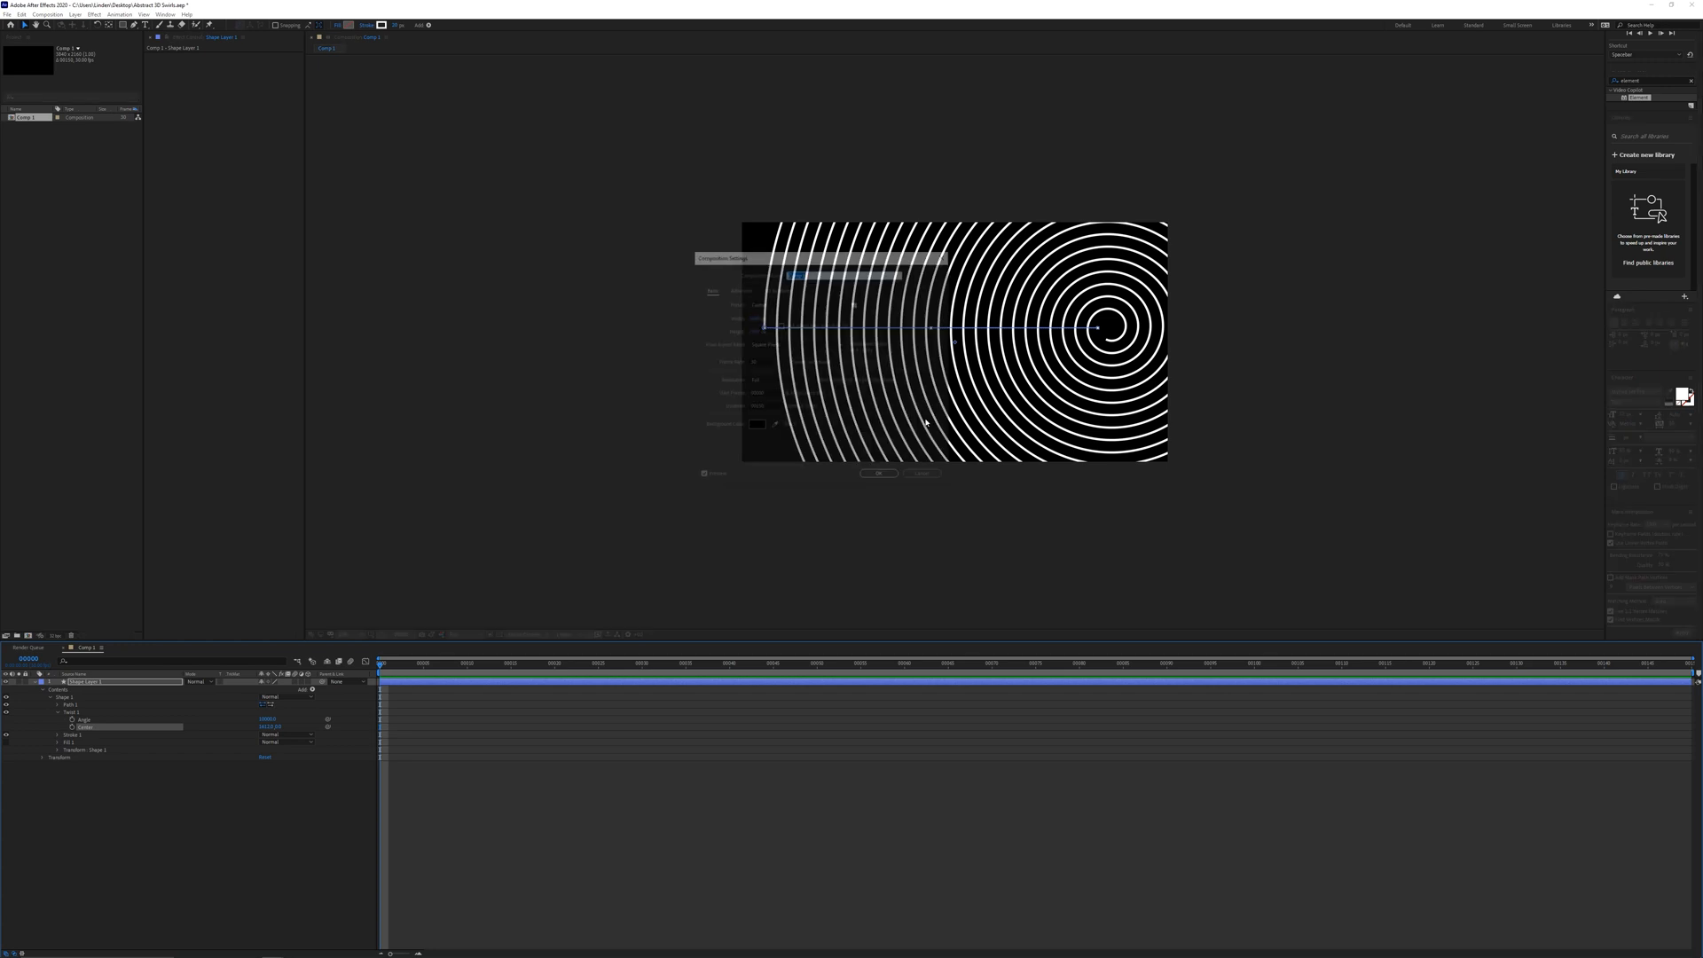
key("Tab")
key("Tab")
key("Tab")
key("Tab")
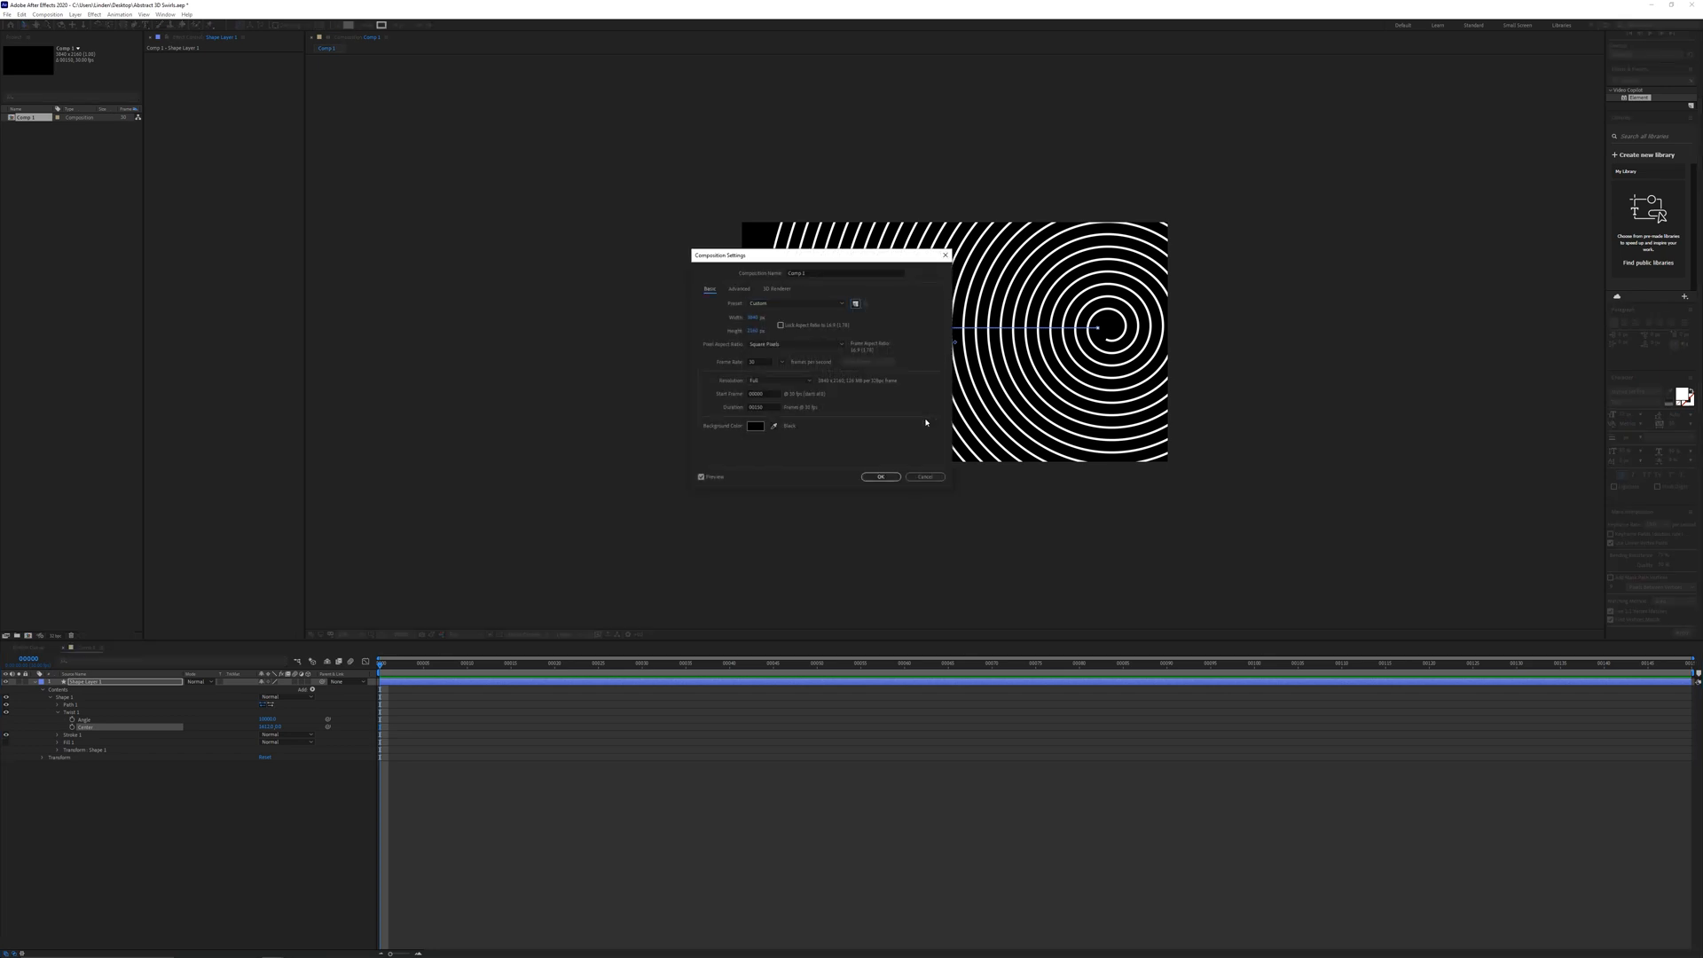
type("8192")
key("Tab")
type("819")
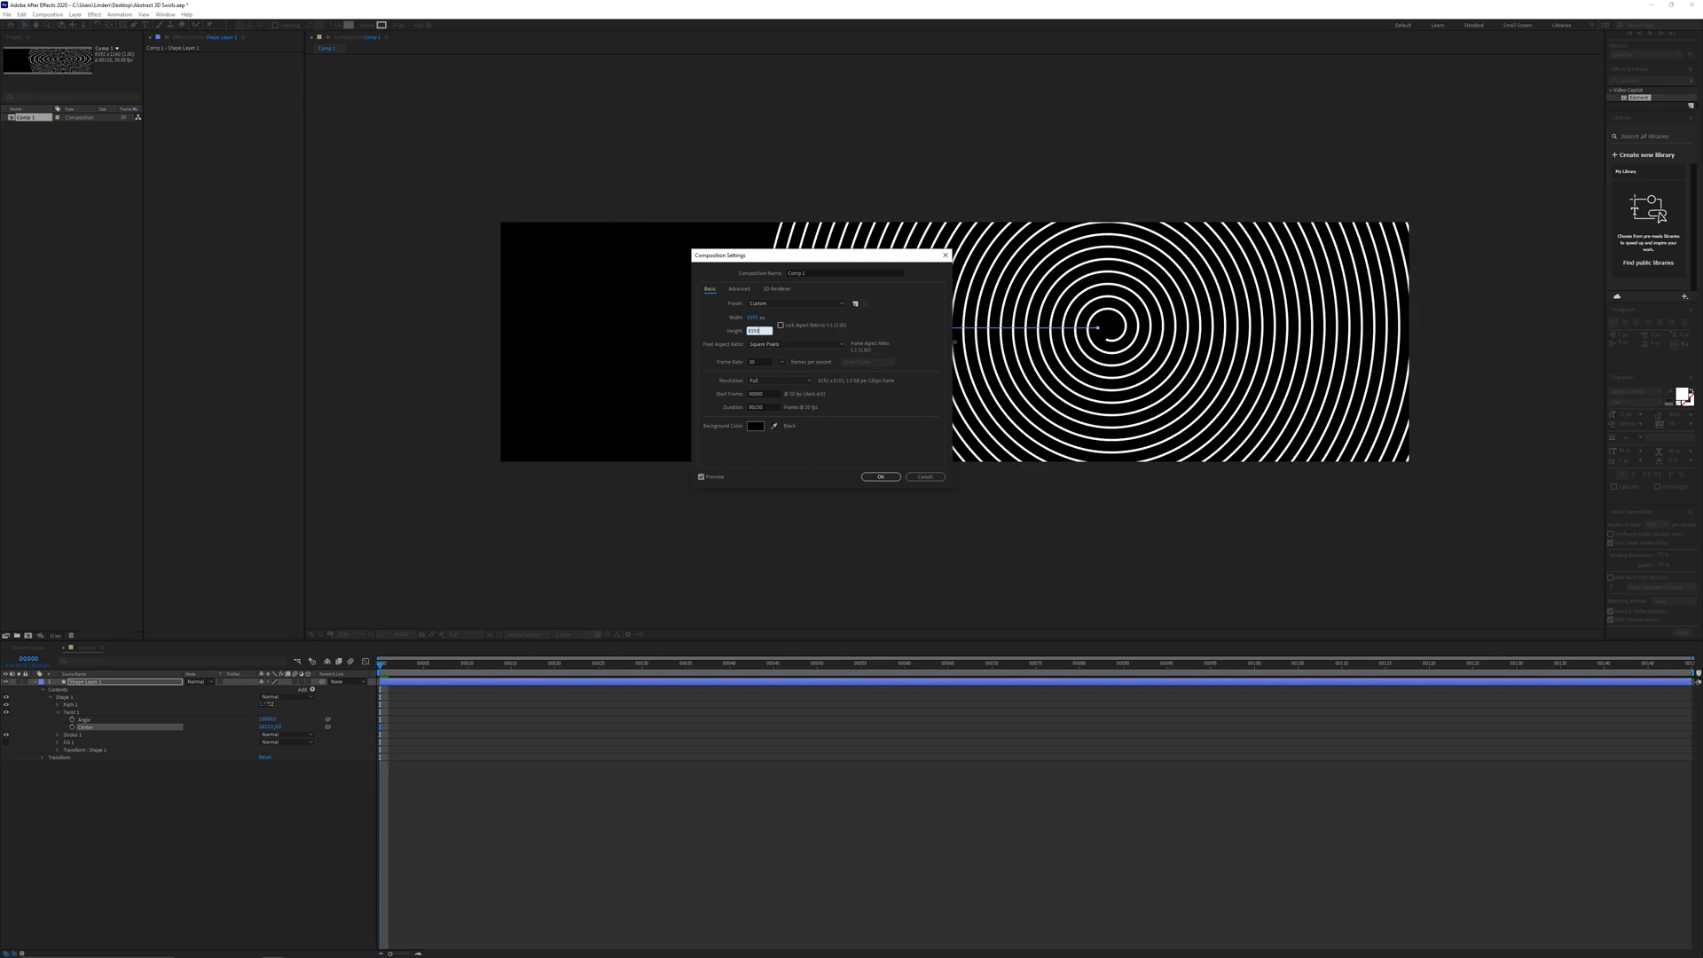
type("2")
key("Return")
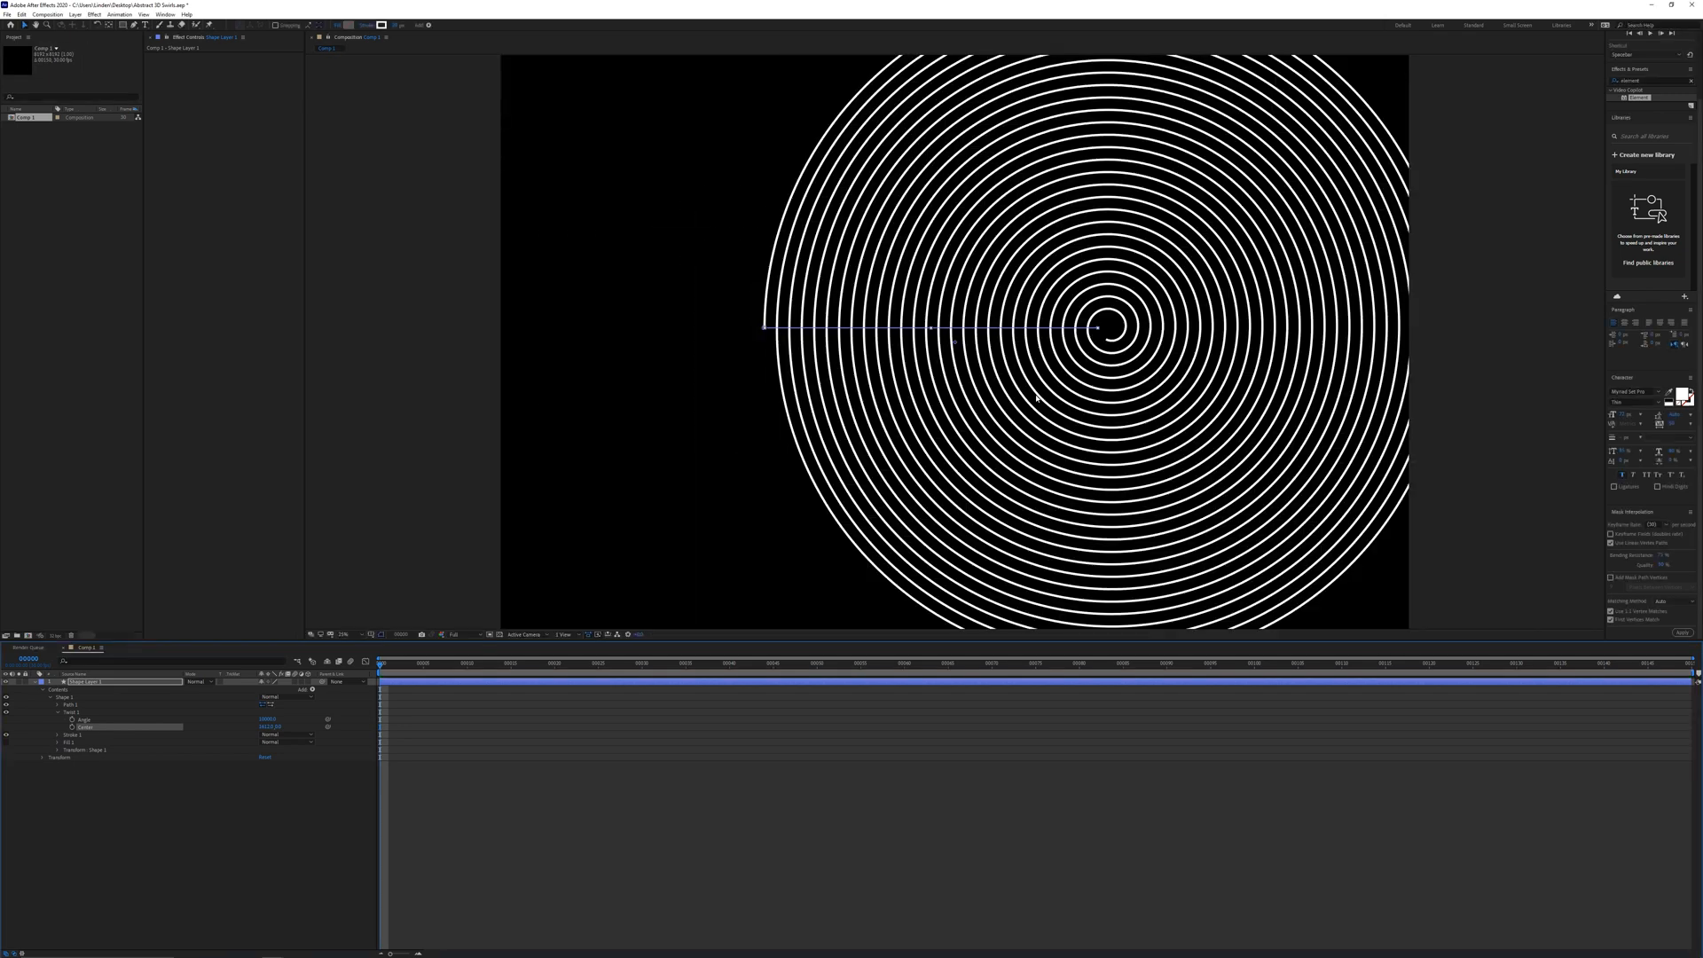
Move the spiral shape horizontally so that it sits in the middle of the square composition
key("shift+slash")
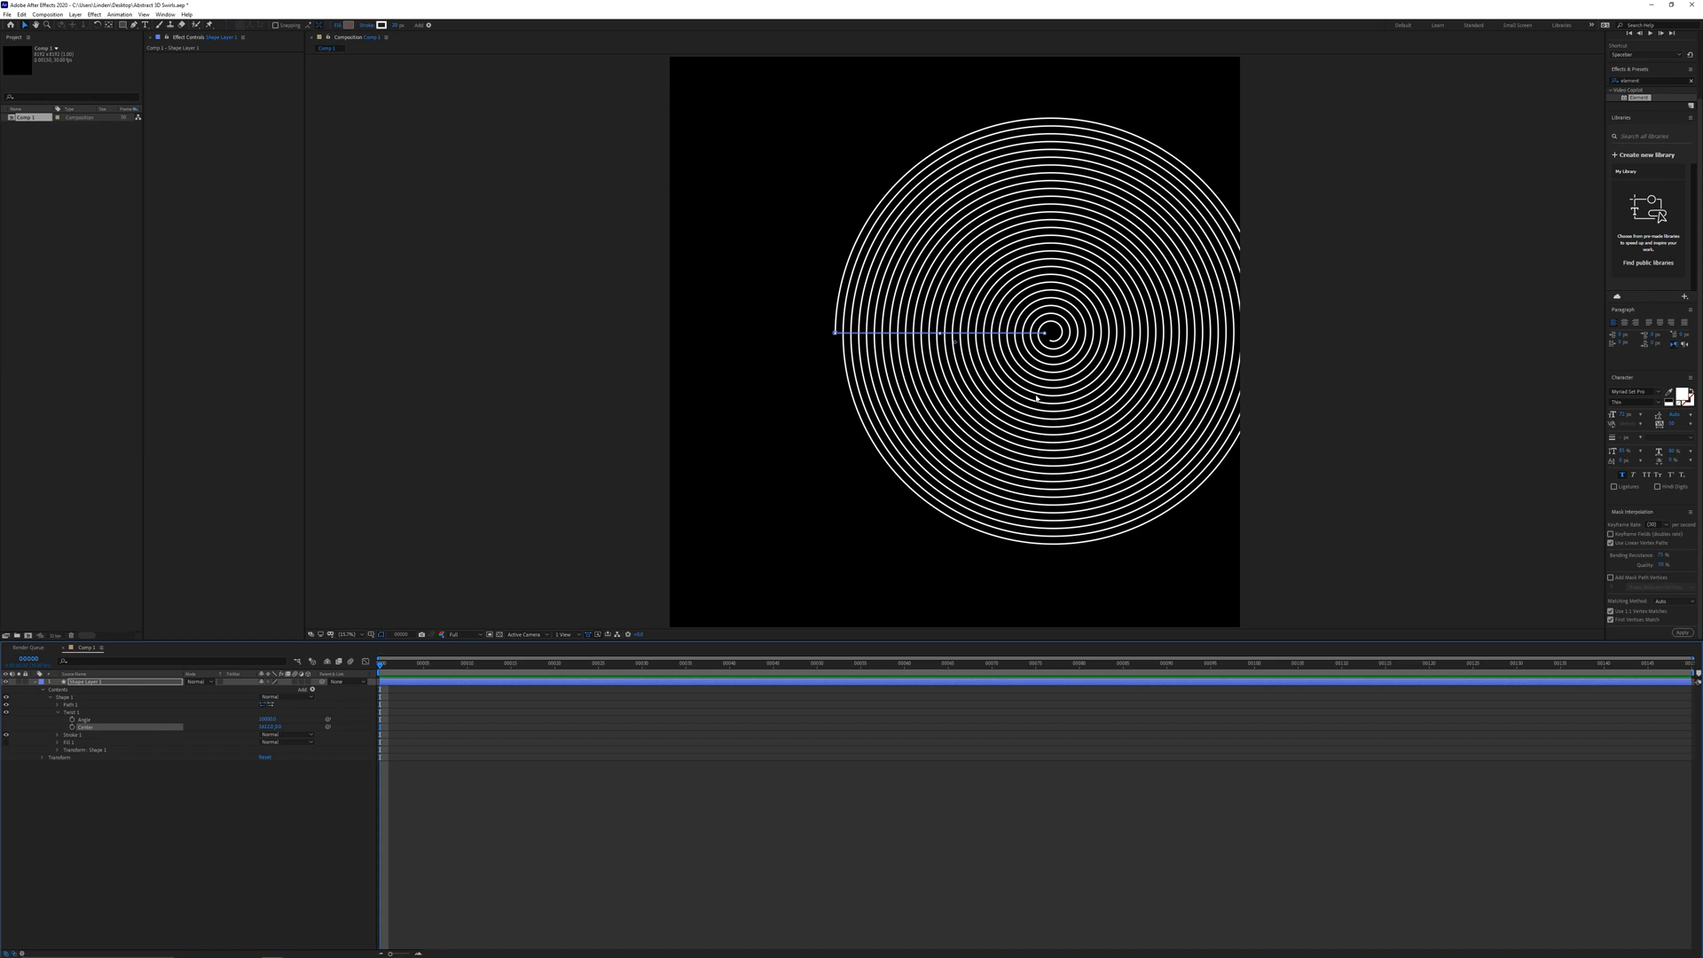
left_click_drag(955, 344, 866, 345)
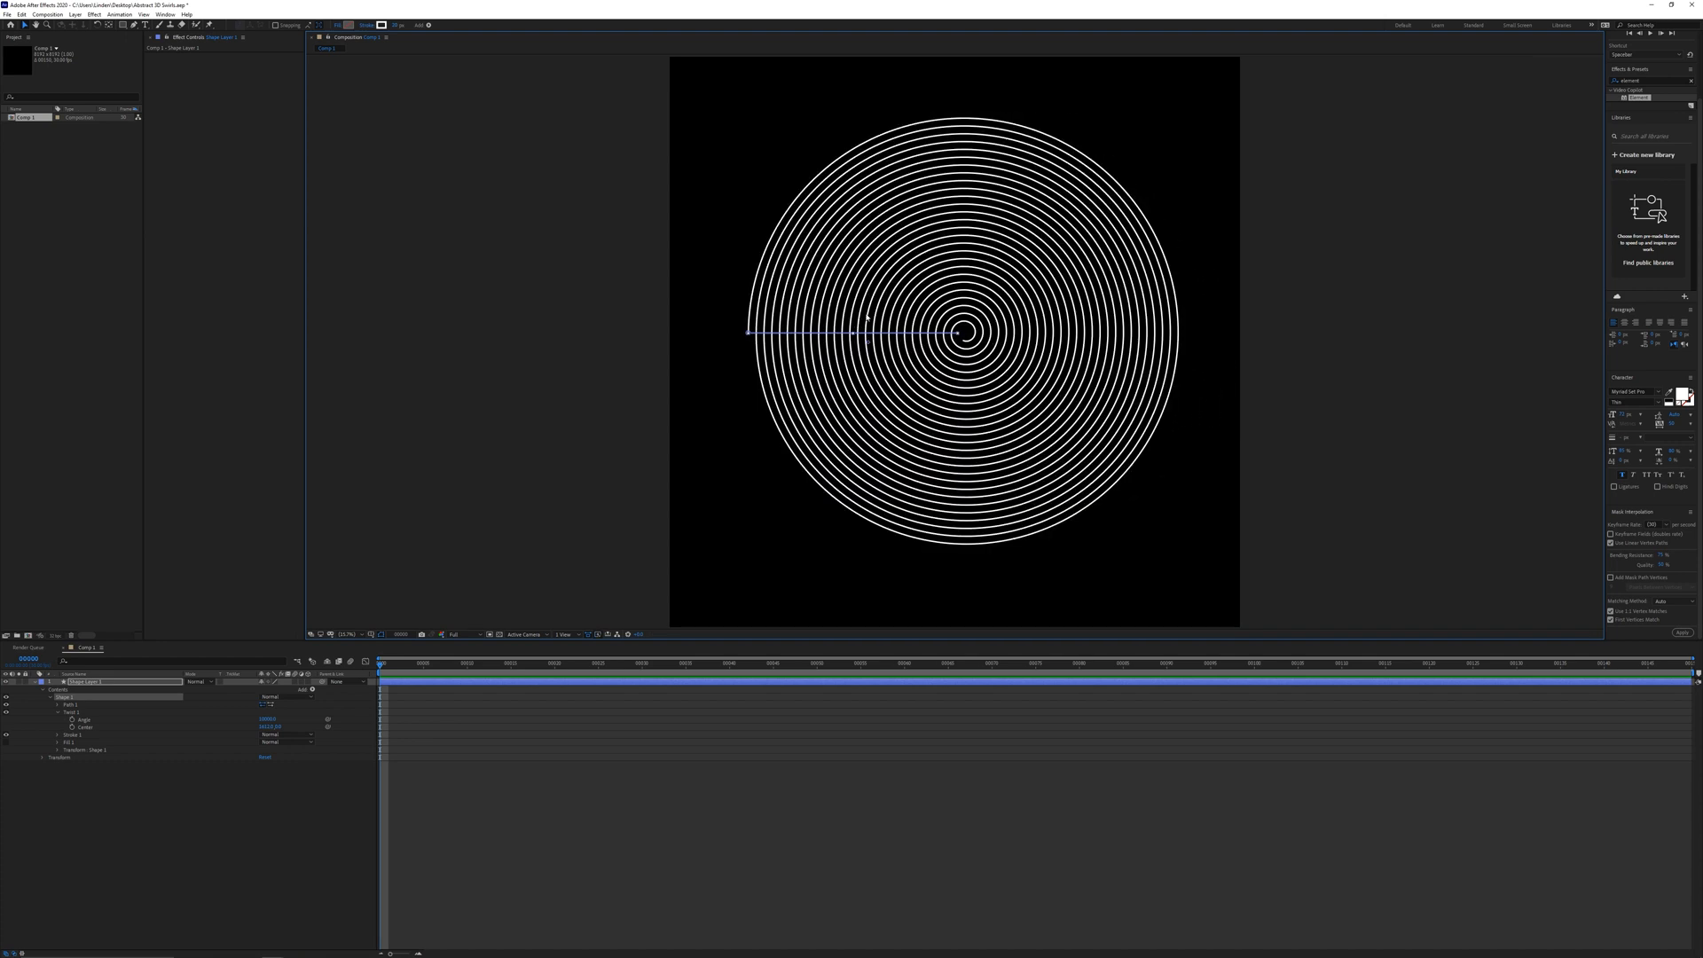
Add two more Twist operators to the spiral shape and expand their properties
left_click(312, 690)
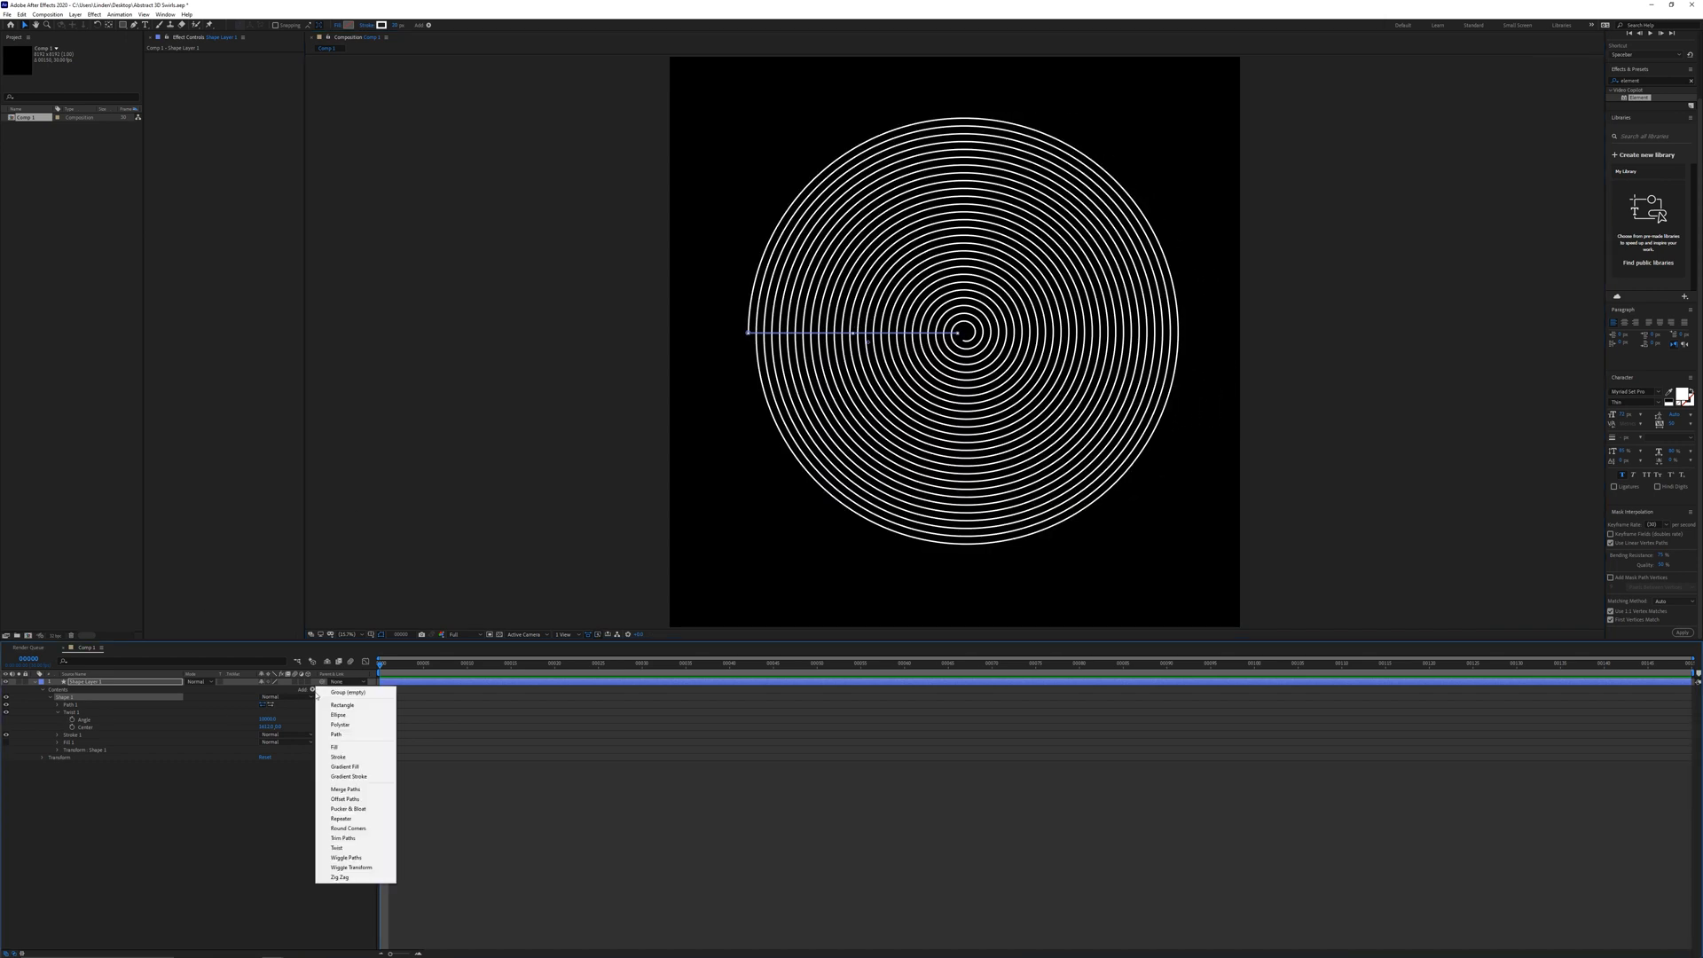
left_click(341, 844)
left_click(57, 735)
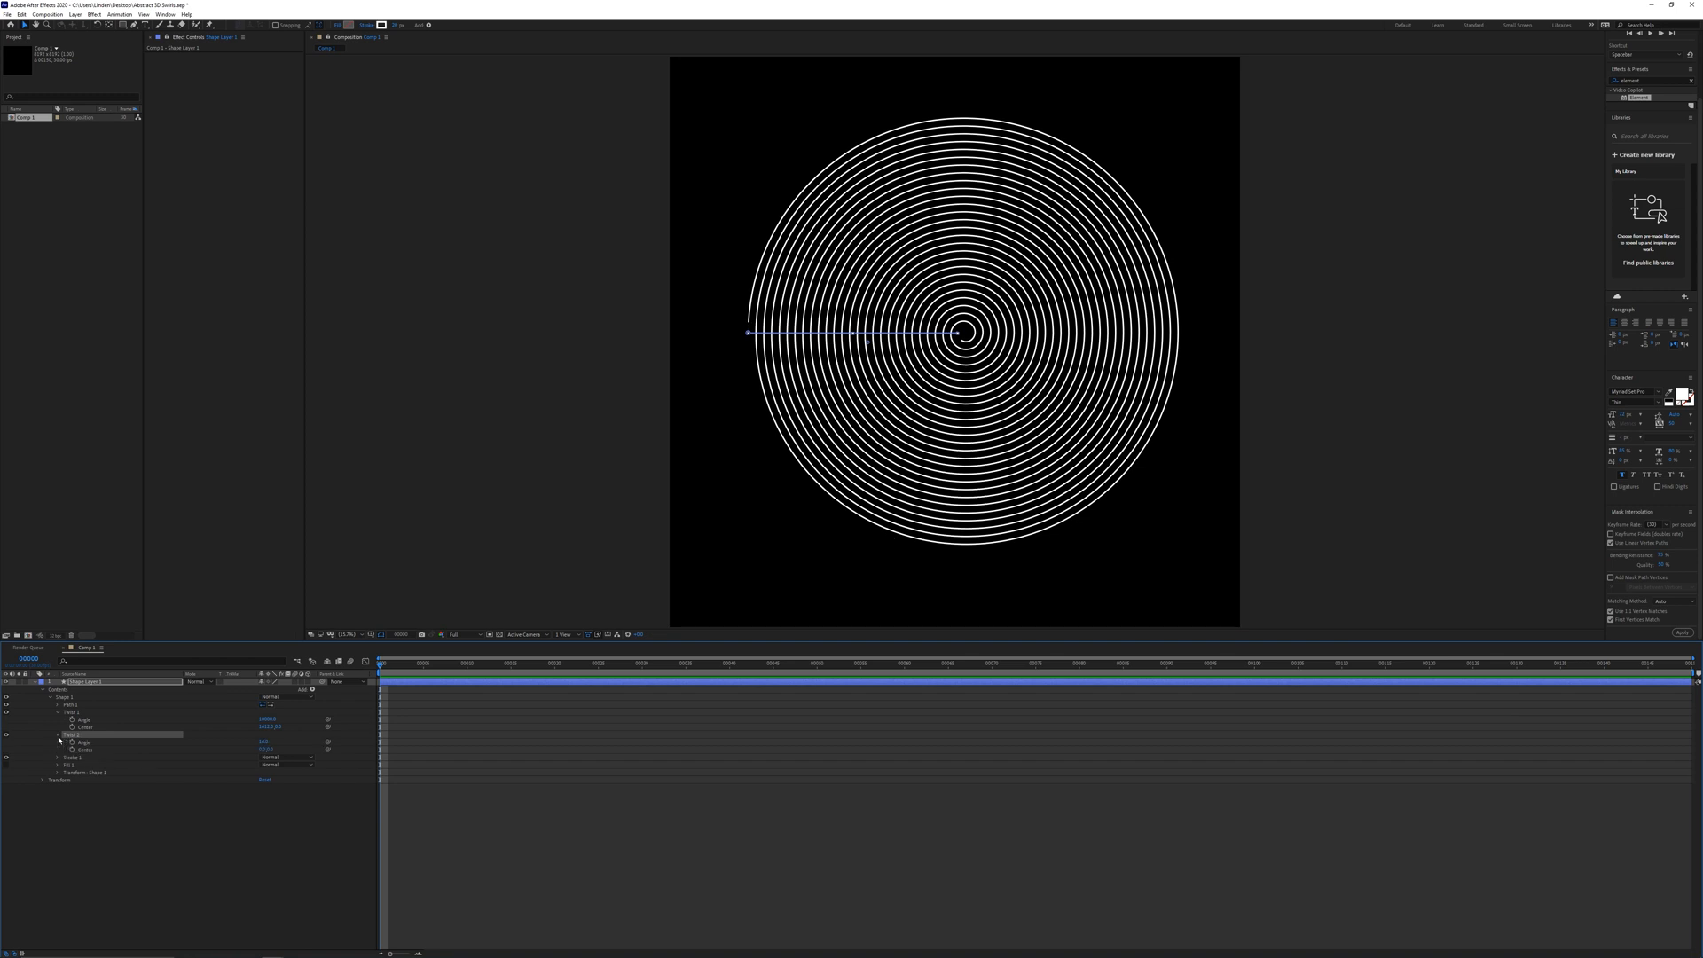
left_click(312, 690)
left_click(341, 844)
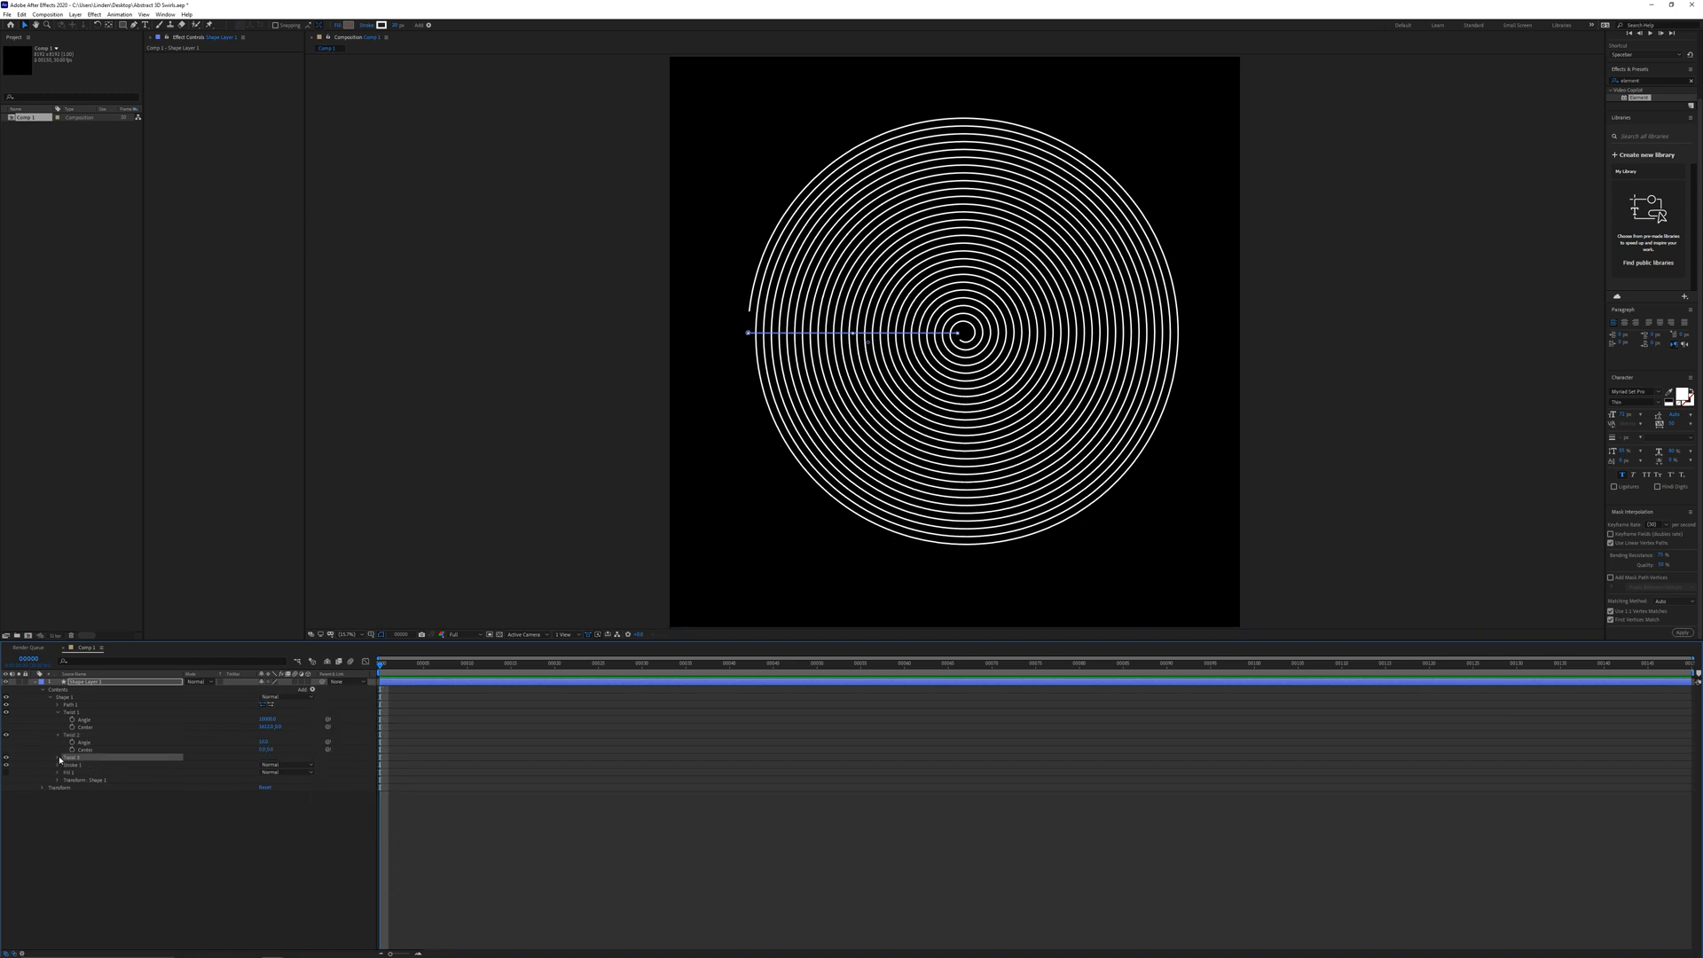
left_click(59, 759)
Increase the second Twist's angle and set its centre to -500, -400
left_click_drag(266, 744, 265, 745)
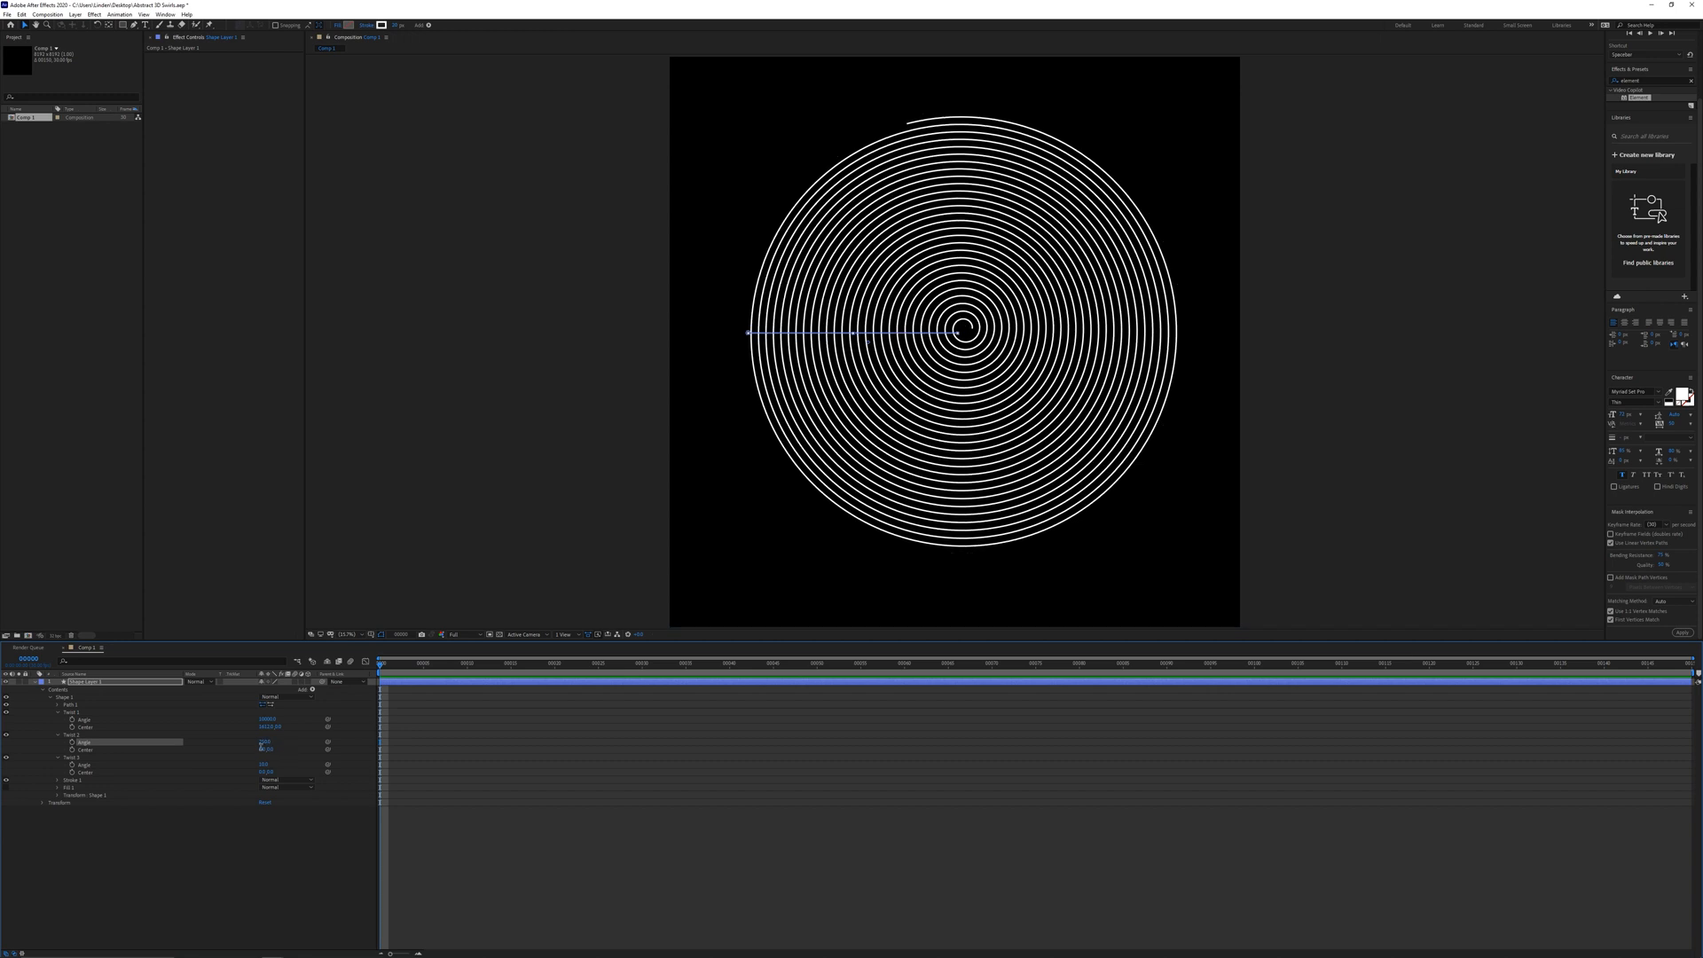
left_click(262, 750)
type("-500")
key("Return")
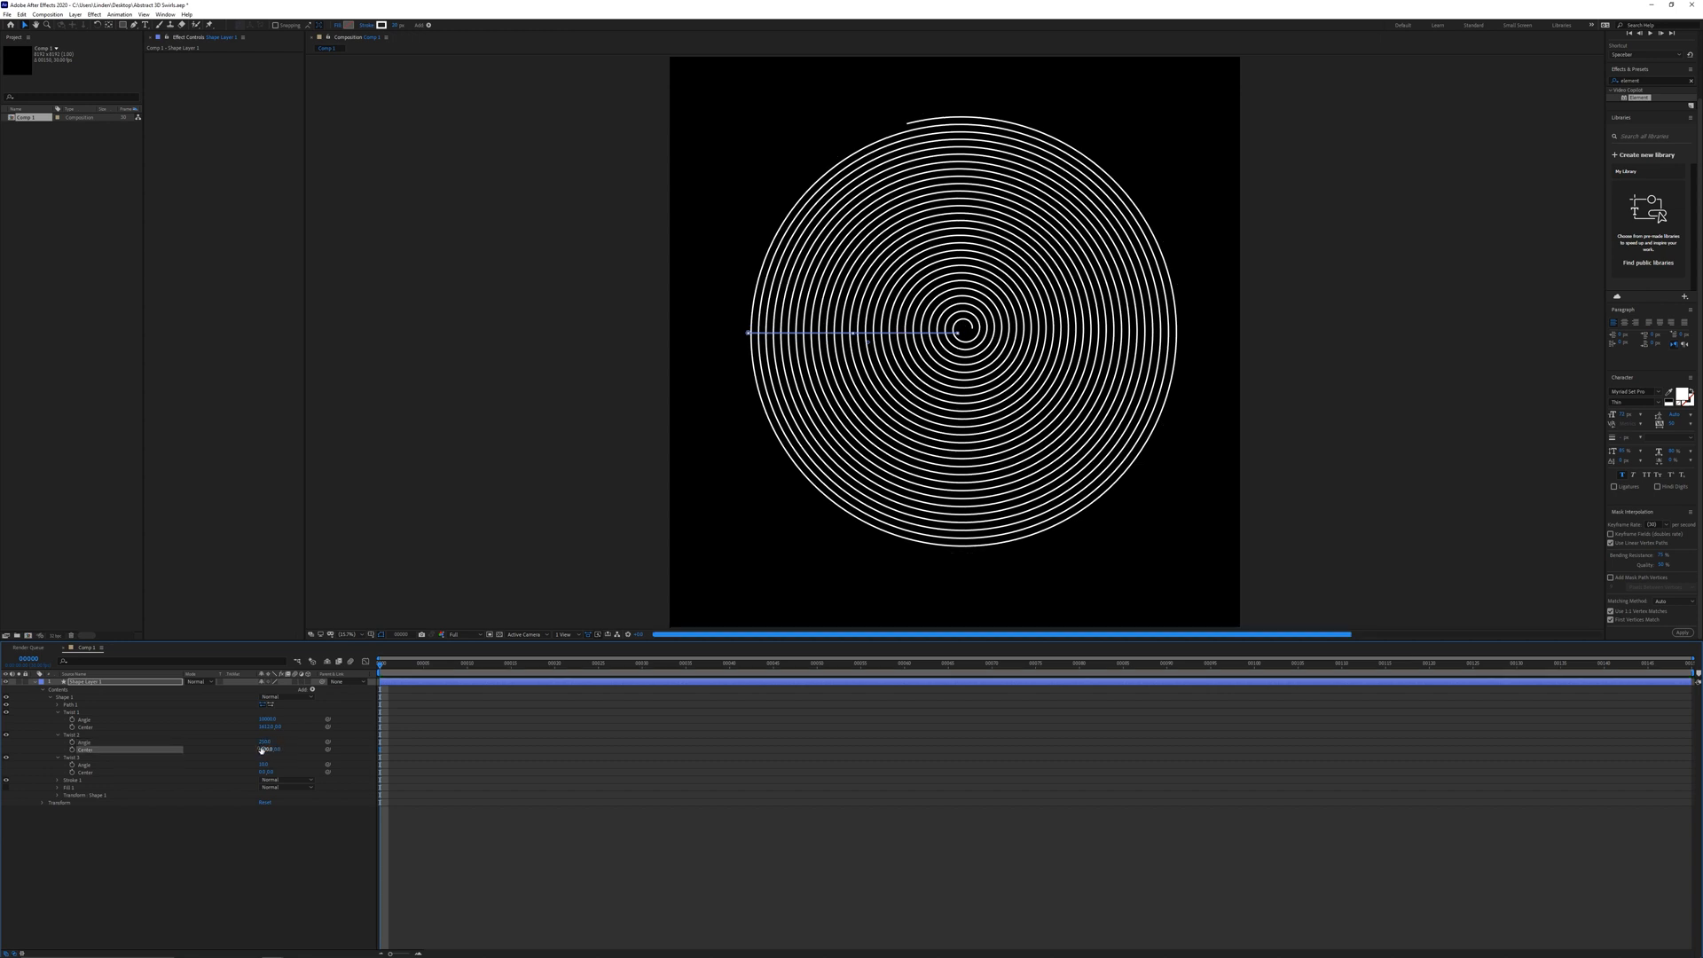
left_click(282, 750)
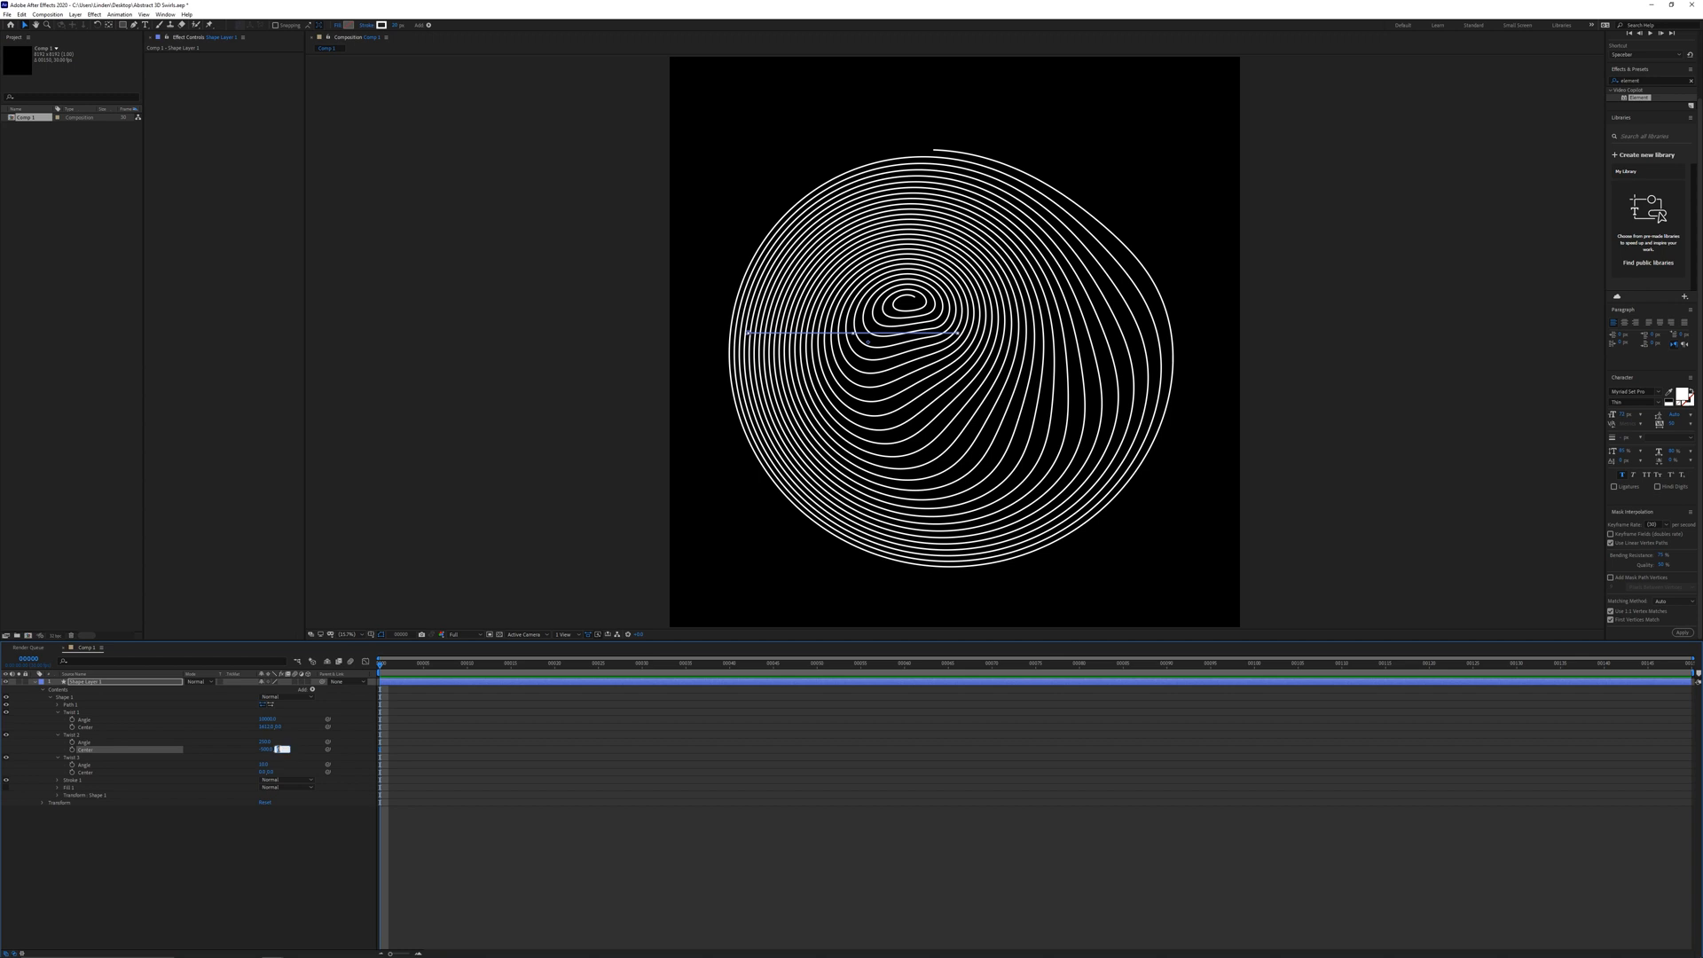
type("-400")
key("Return")
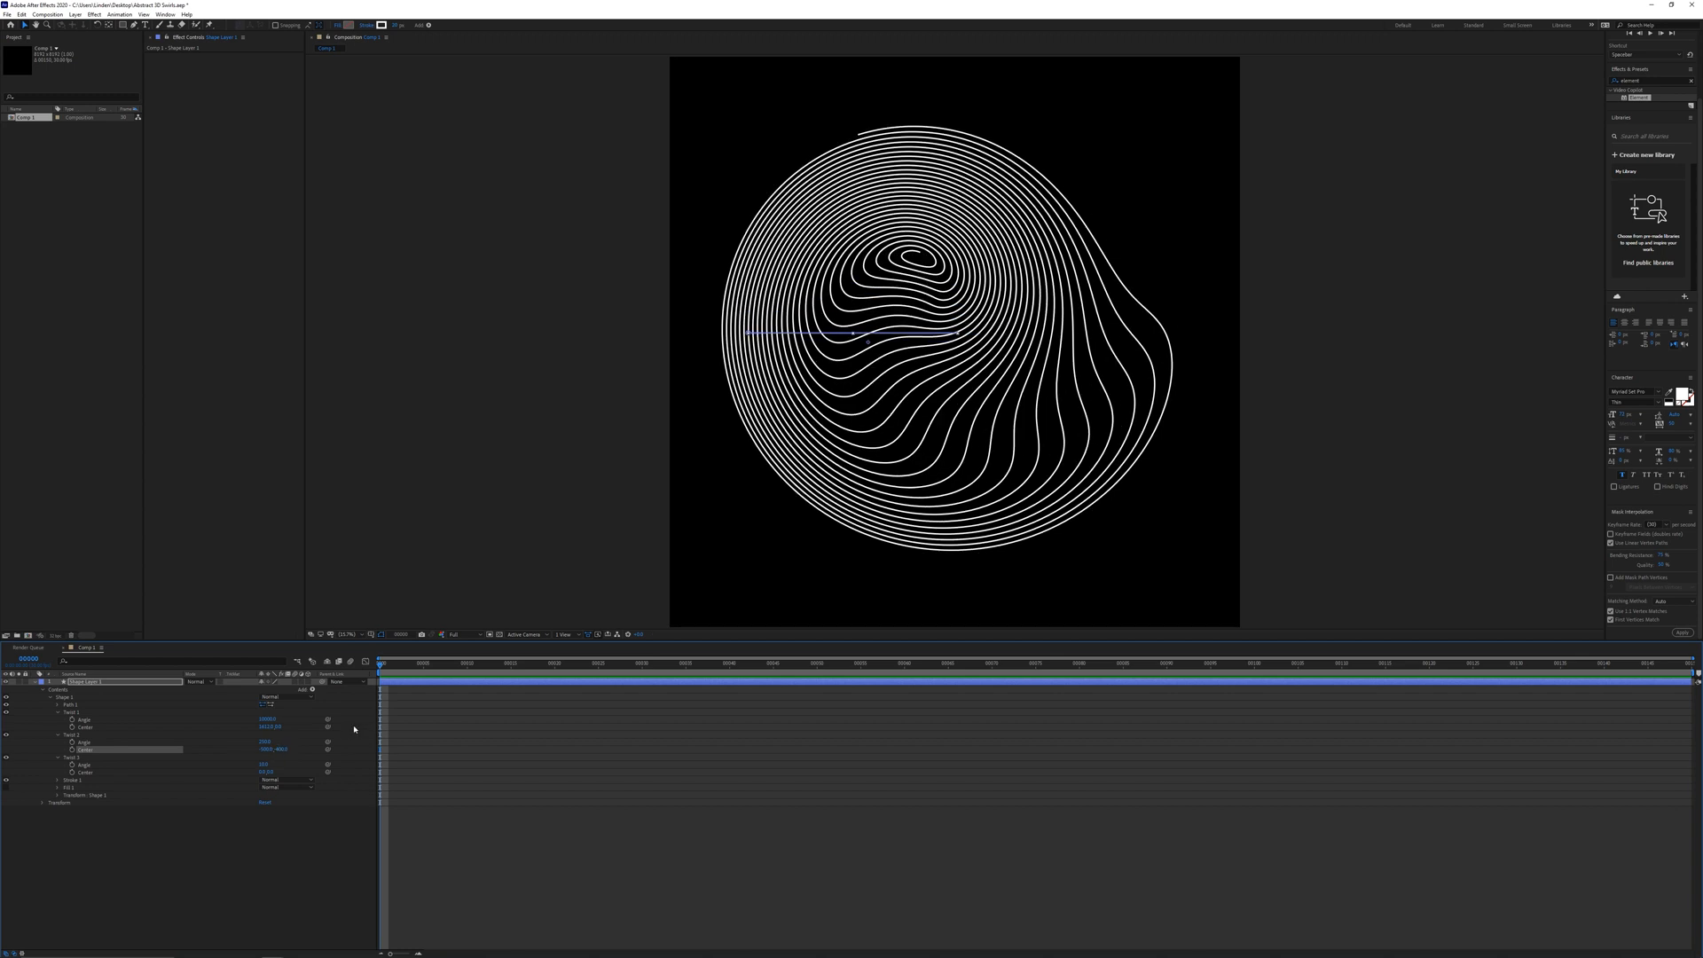
Set the third Twist's angle to -100 and its centre to 350, 150
left_click(264, 765)
type("-100")
key("Return")
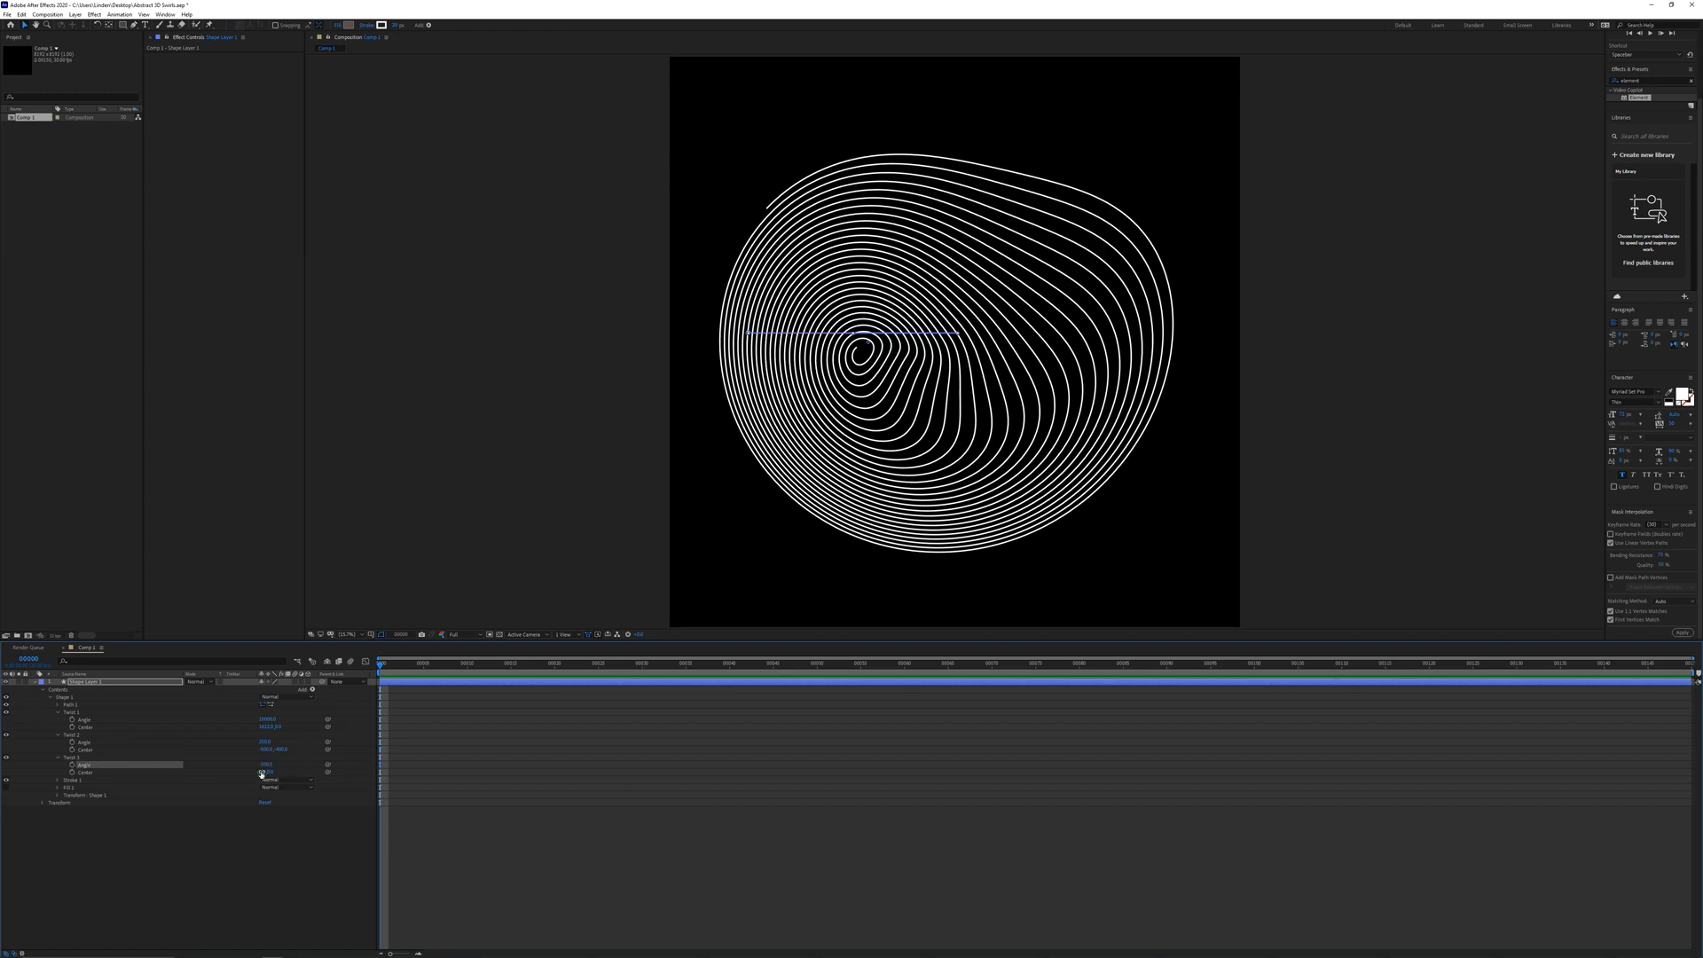
left_click(263, 772)
type("350")
key("Tab")
type("150")
key("Return")
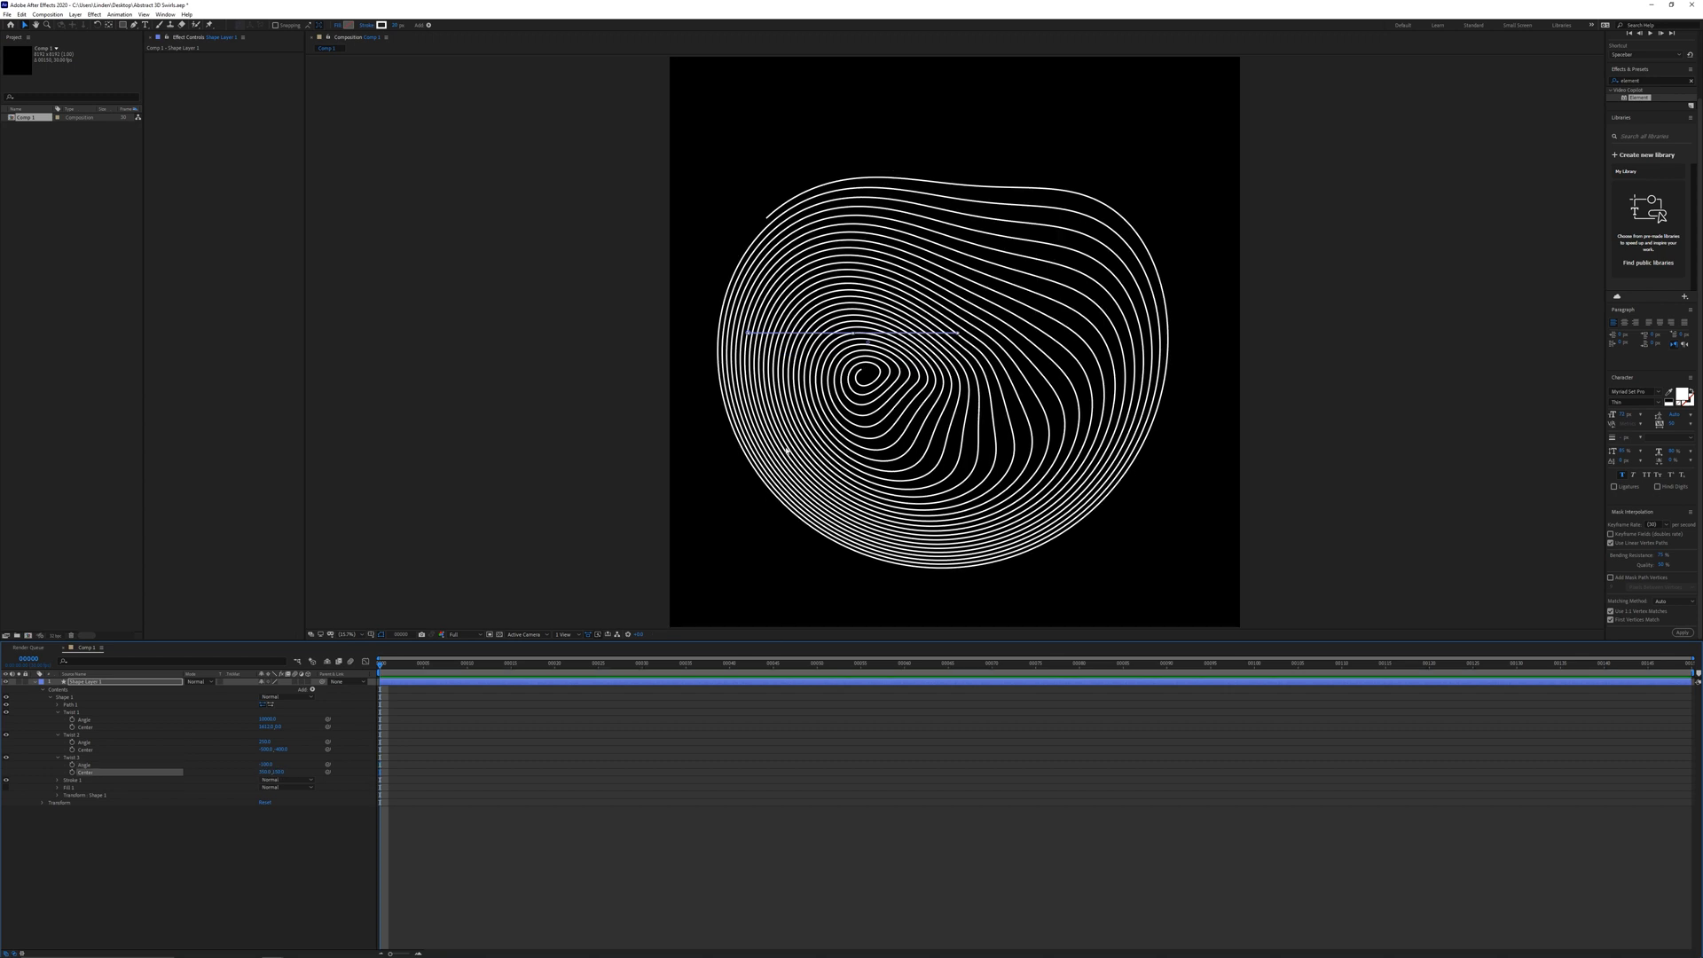
Drive the first Twist's angle with the expression 10000 + (time * 100) and scrub through the timeline to check the motion
left_click(86, 720)
key("alt+shift+equal")
type("t")
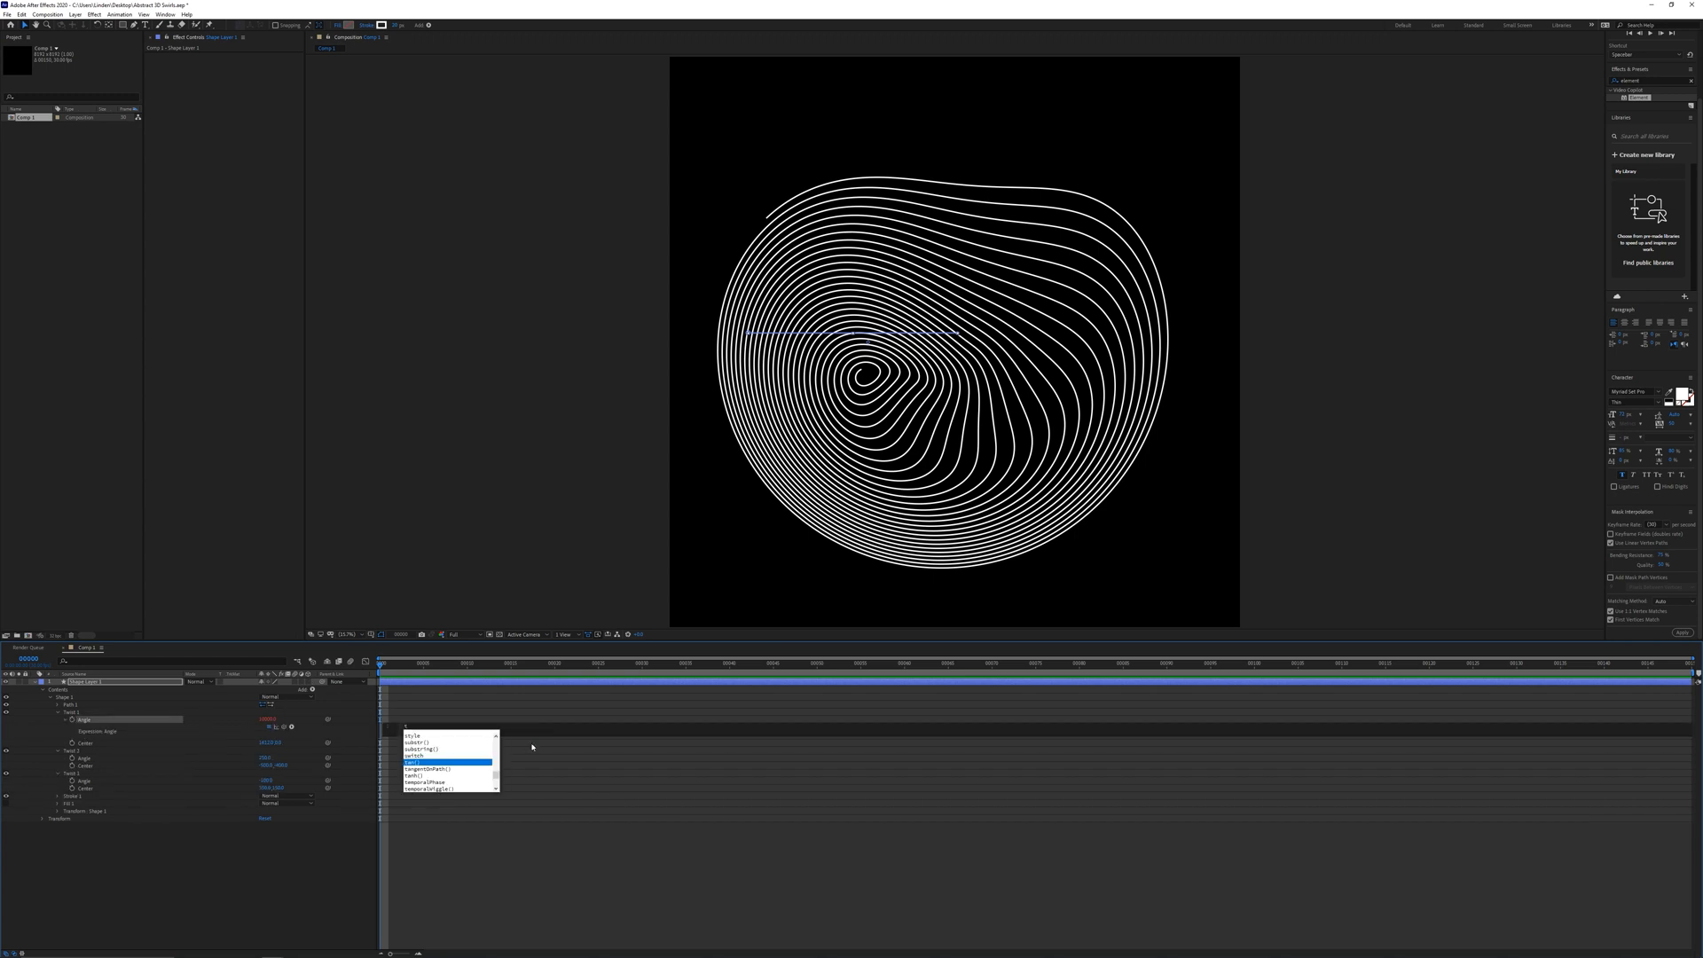
key("BackSpace")
left_click_drag(454, 737, 444, 778)
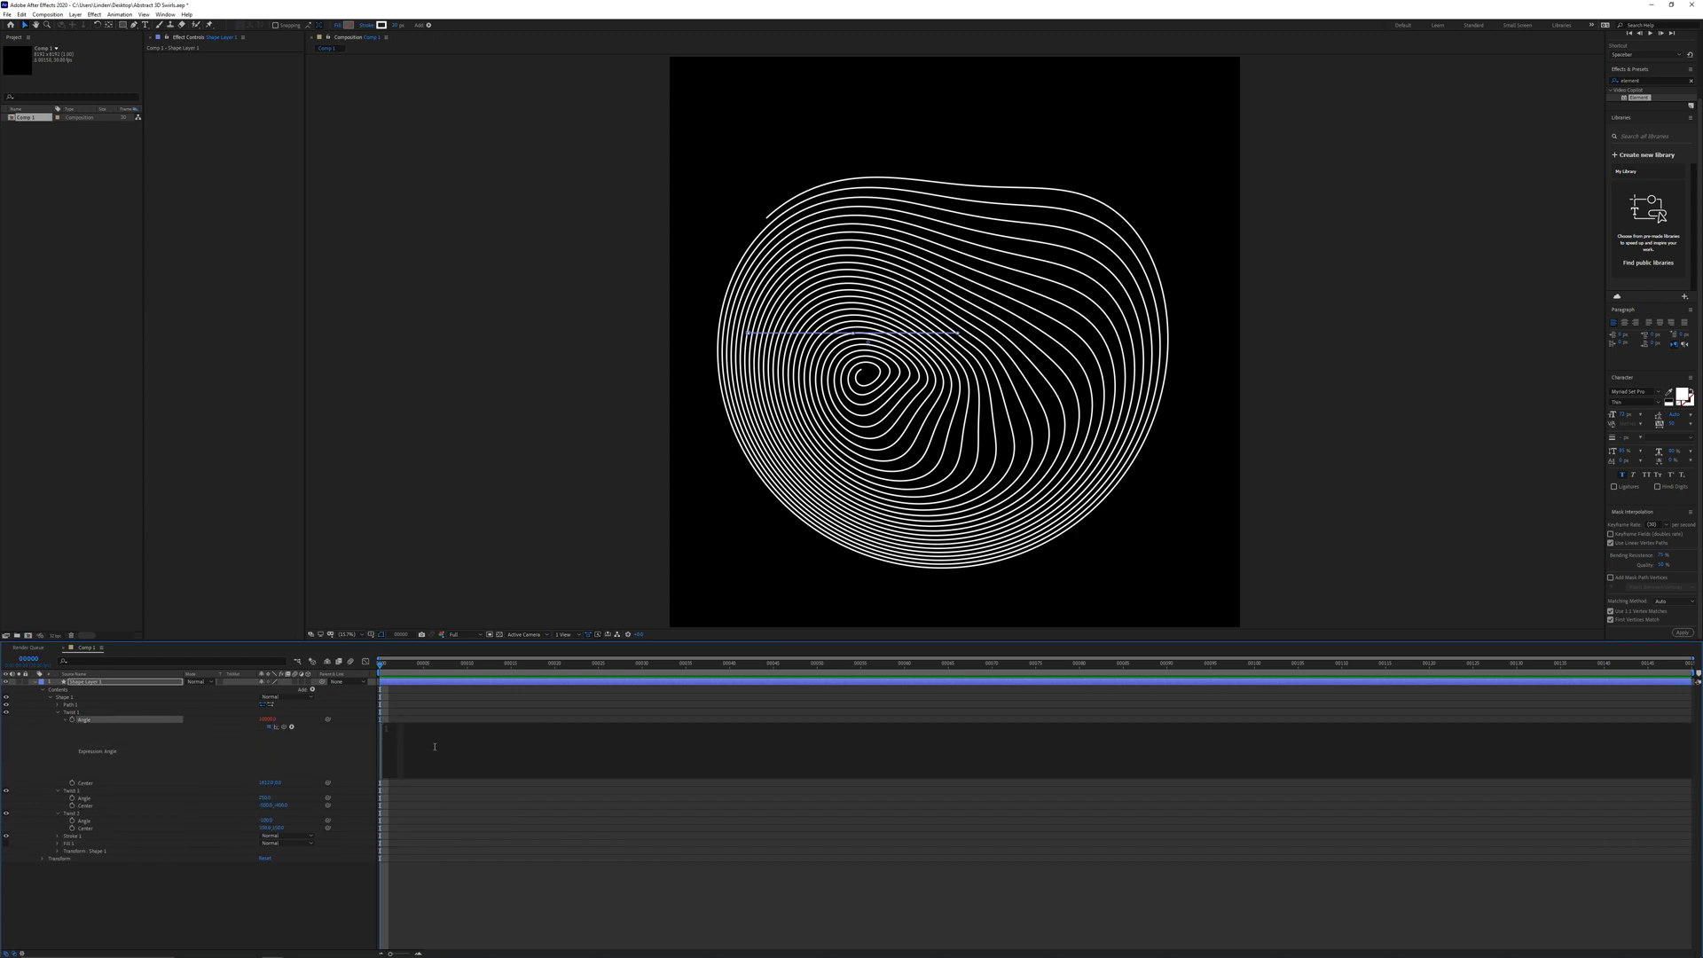
type("10000 + (time * 100")
key("KP_Enter")
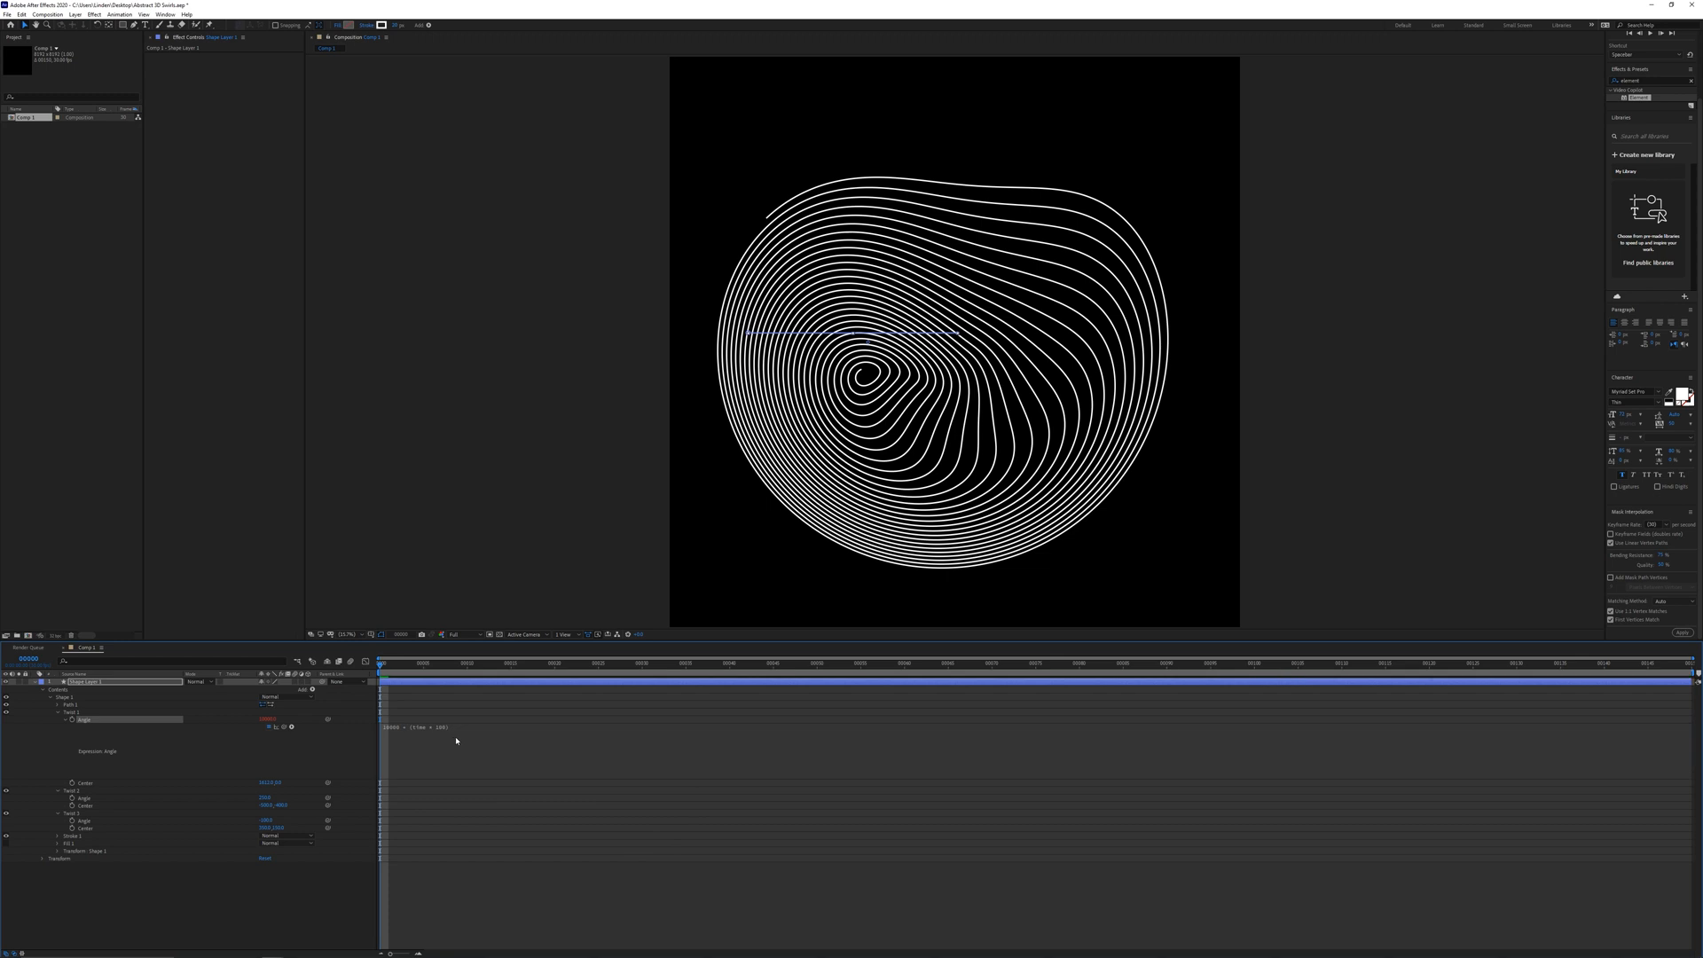
left_click_drag(407, 671, 946, 680)
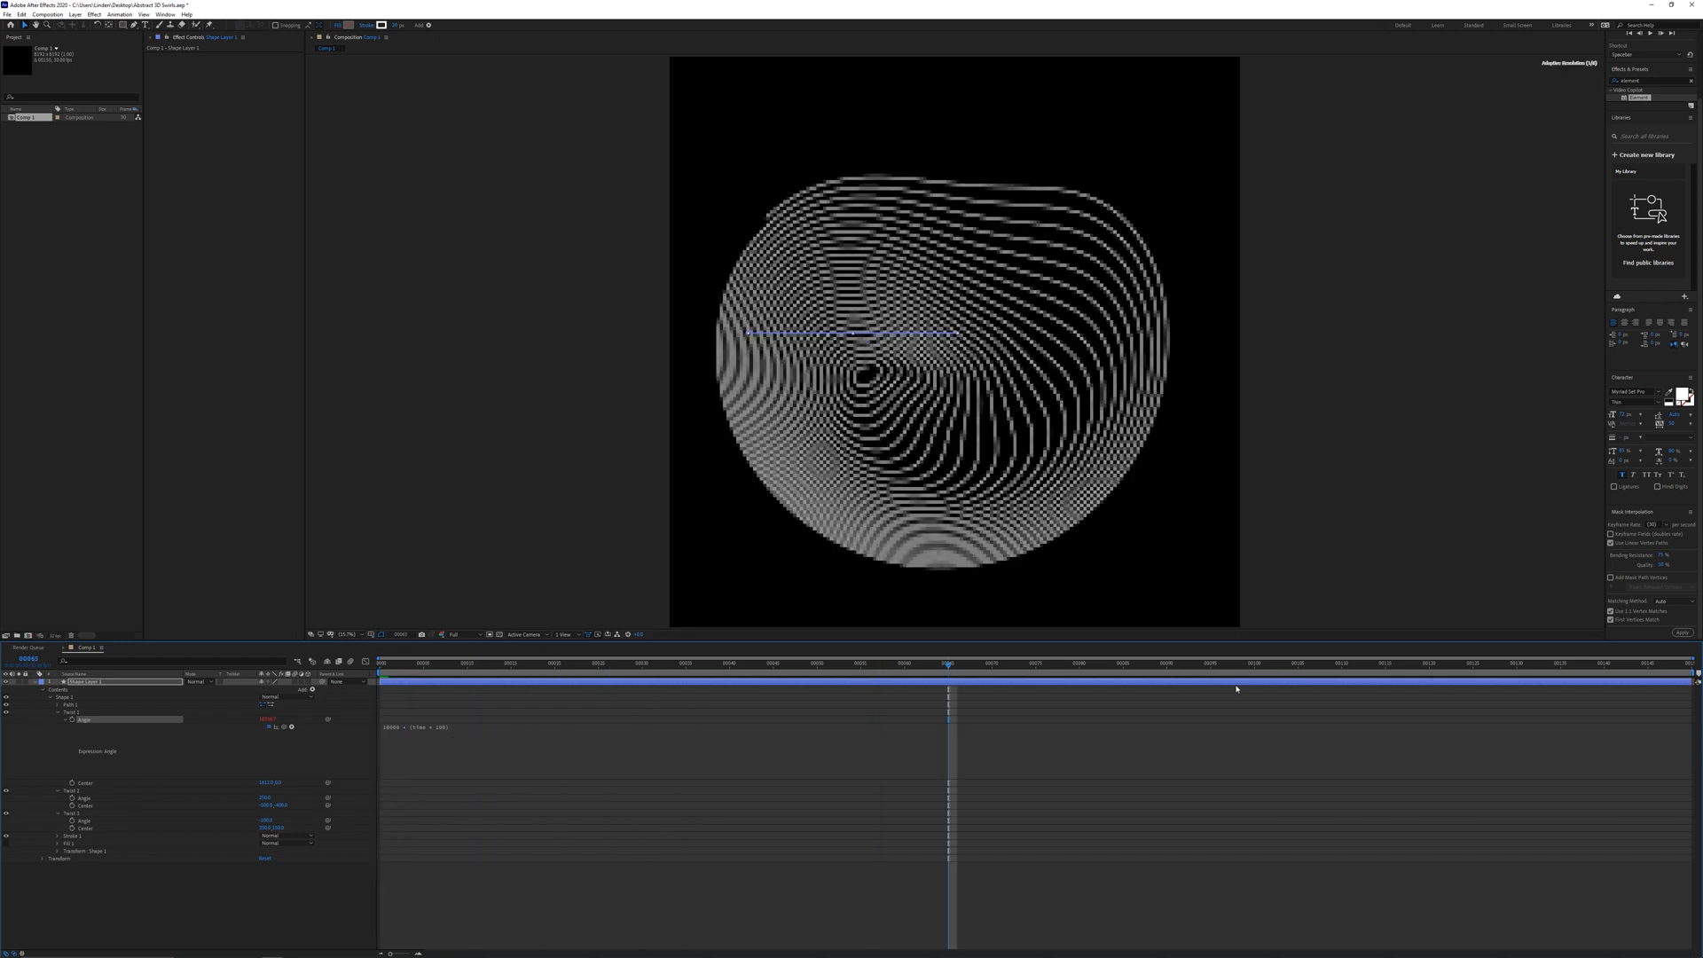
left_click(1414, 665)
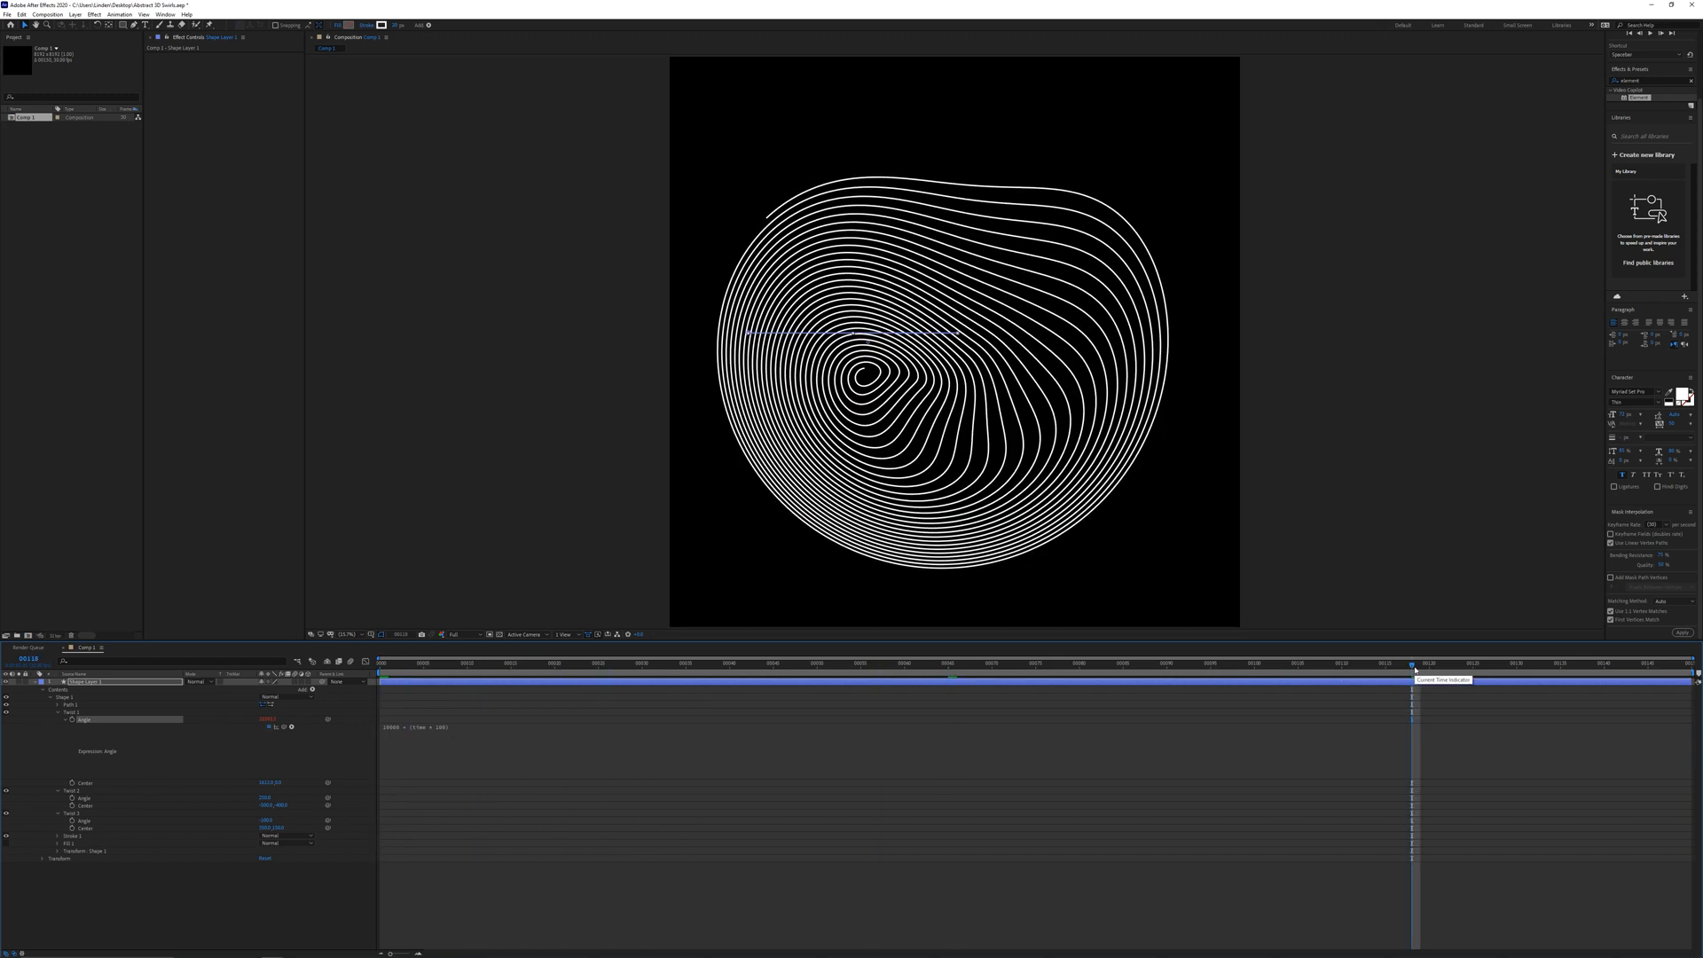
key("End")
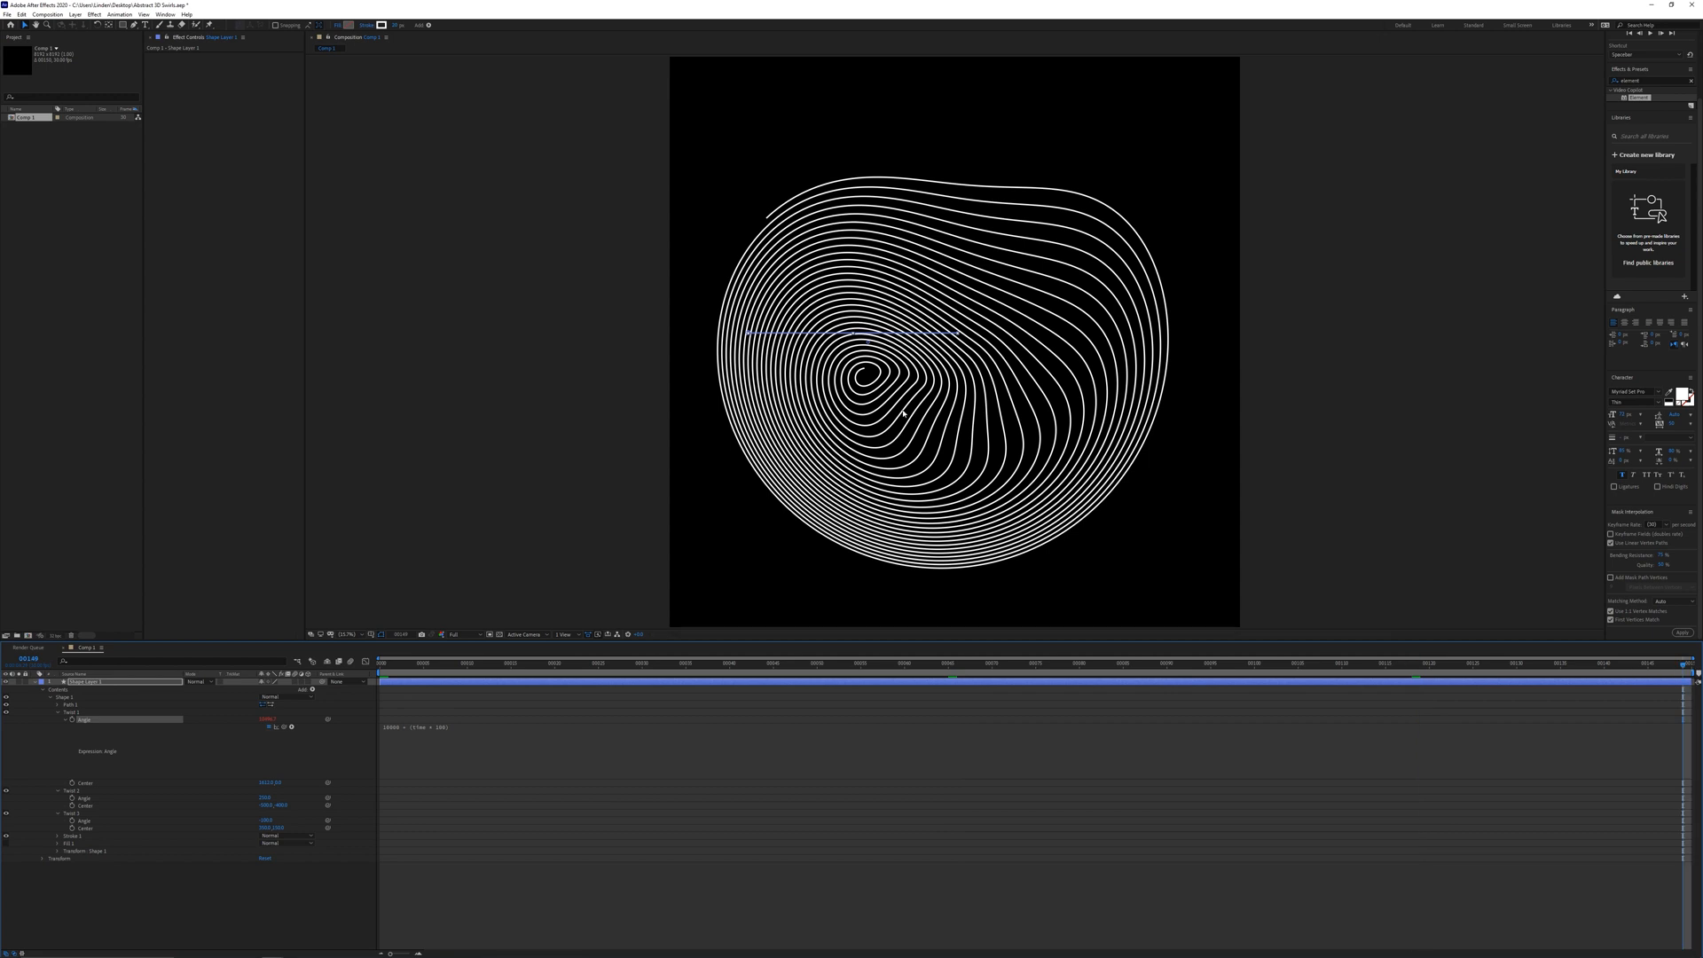
key("Home")
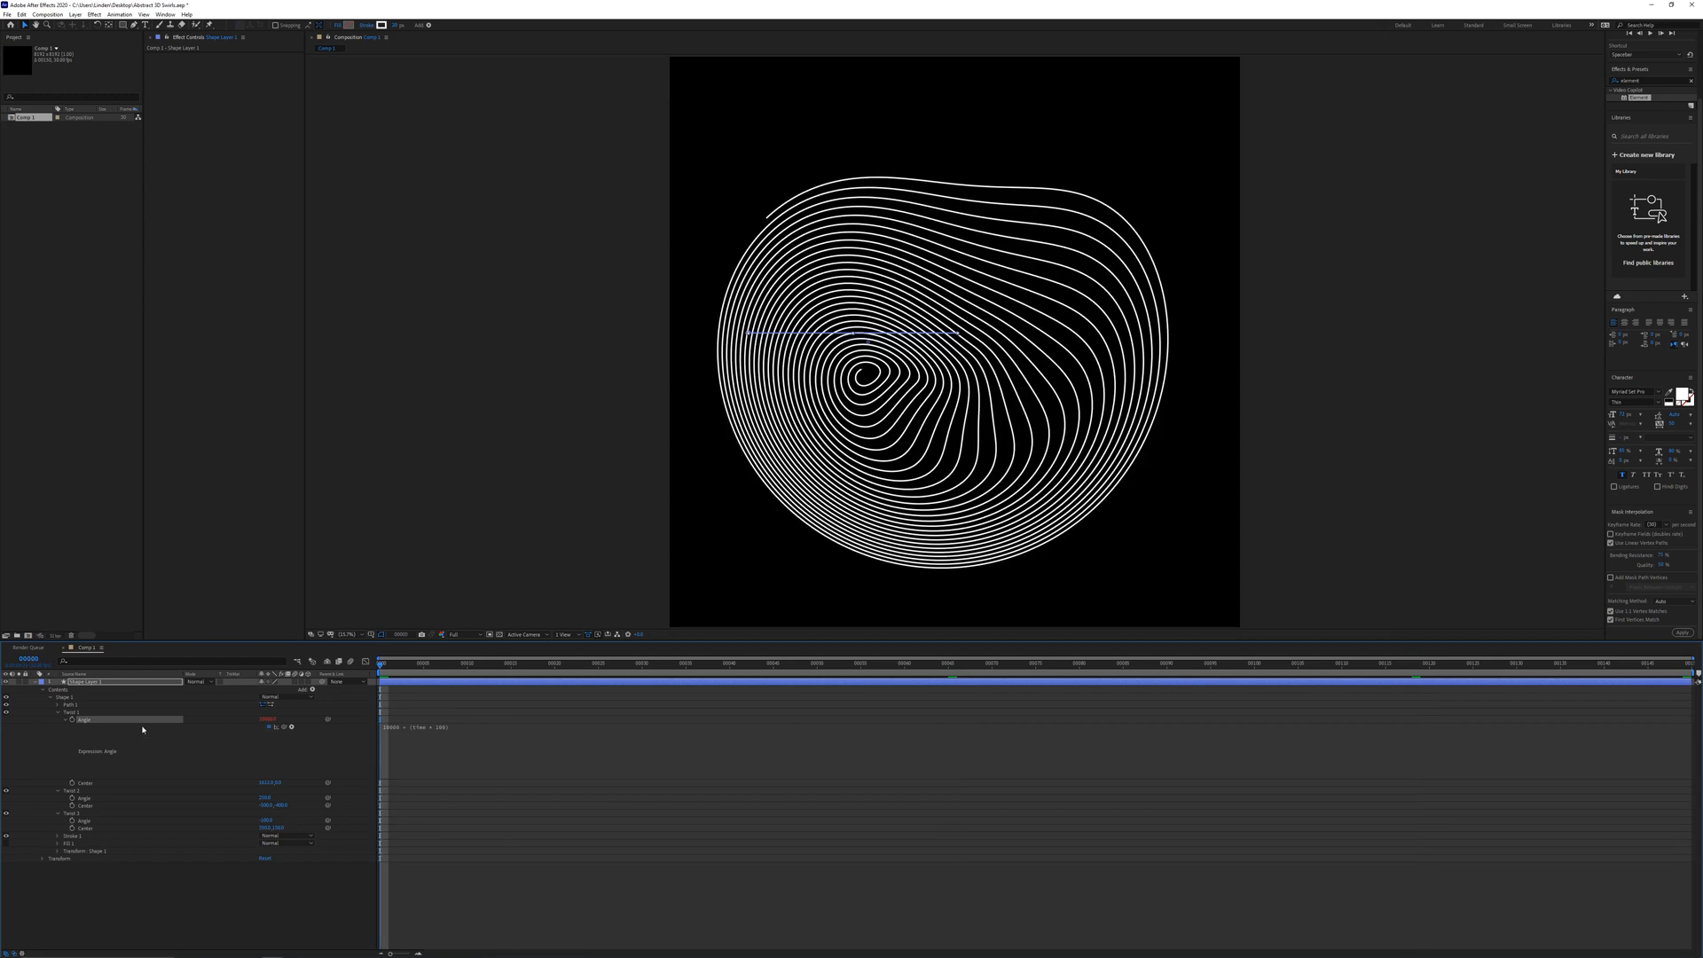
Drive the second Twist's angle with the expression 250 + (time * 2)
left_click(72, 799, "alt")
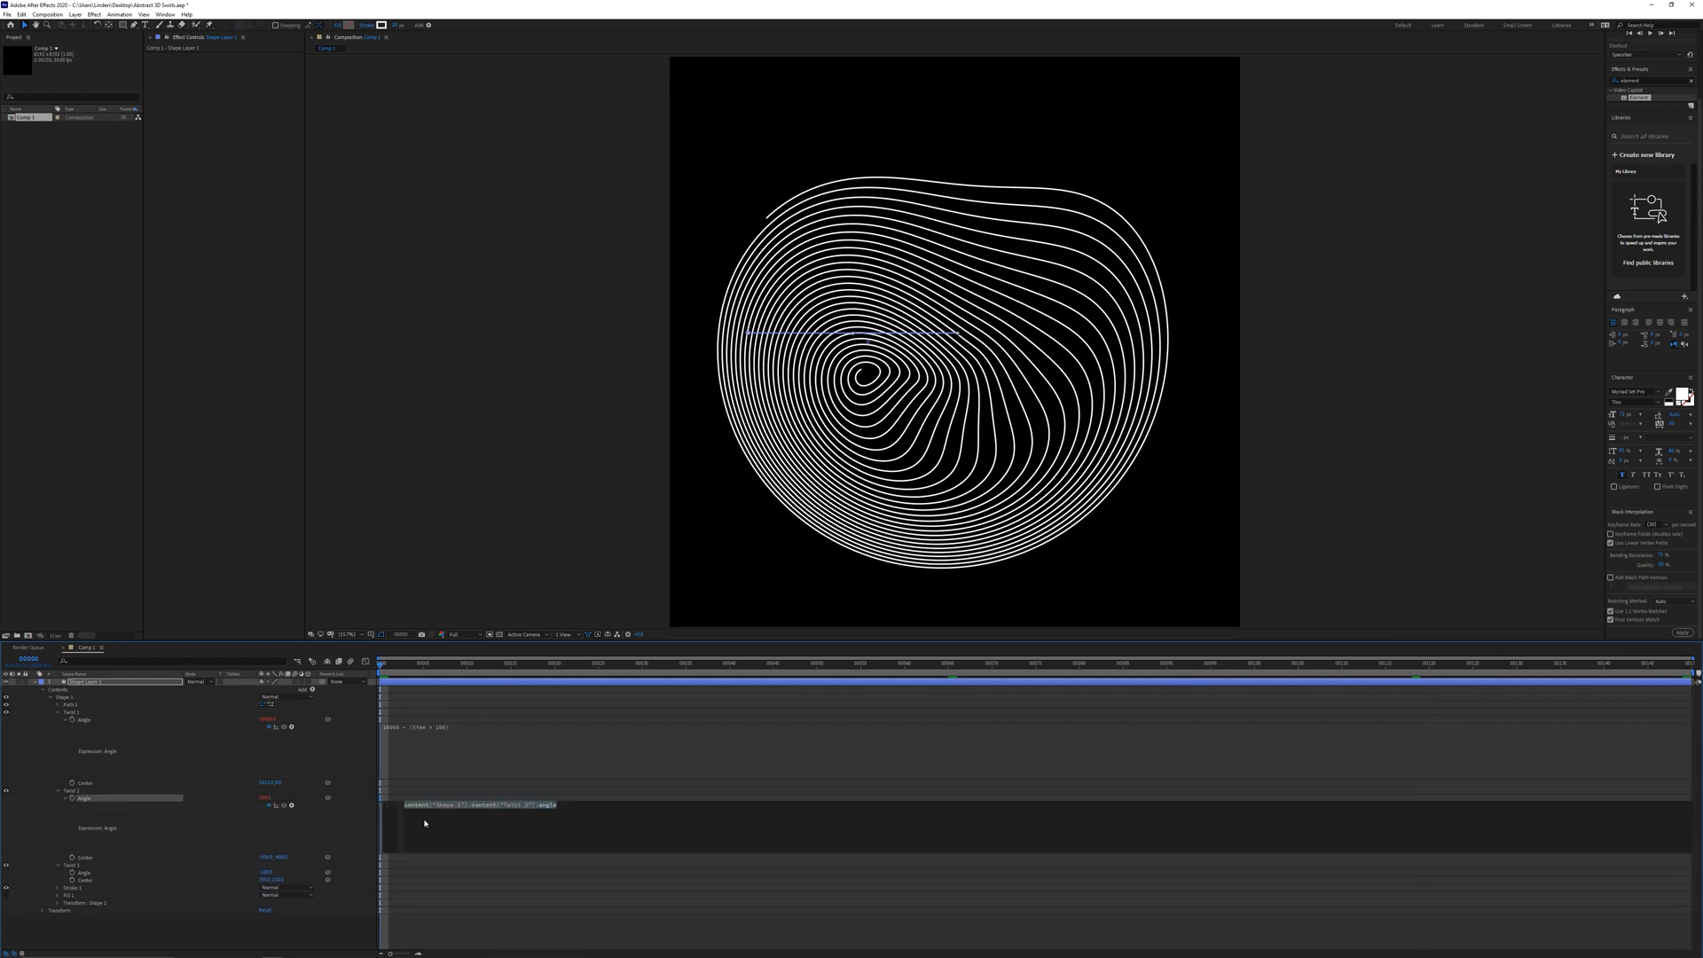
type("250 + (time * 2")
key("KP_Enter")
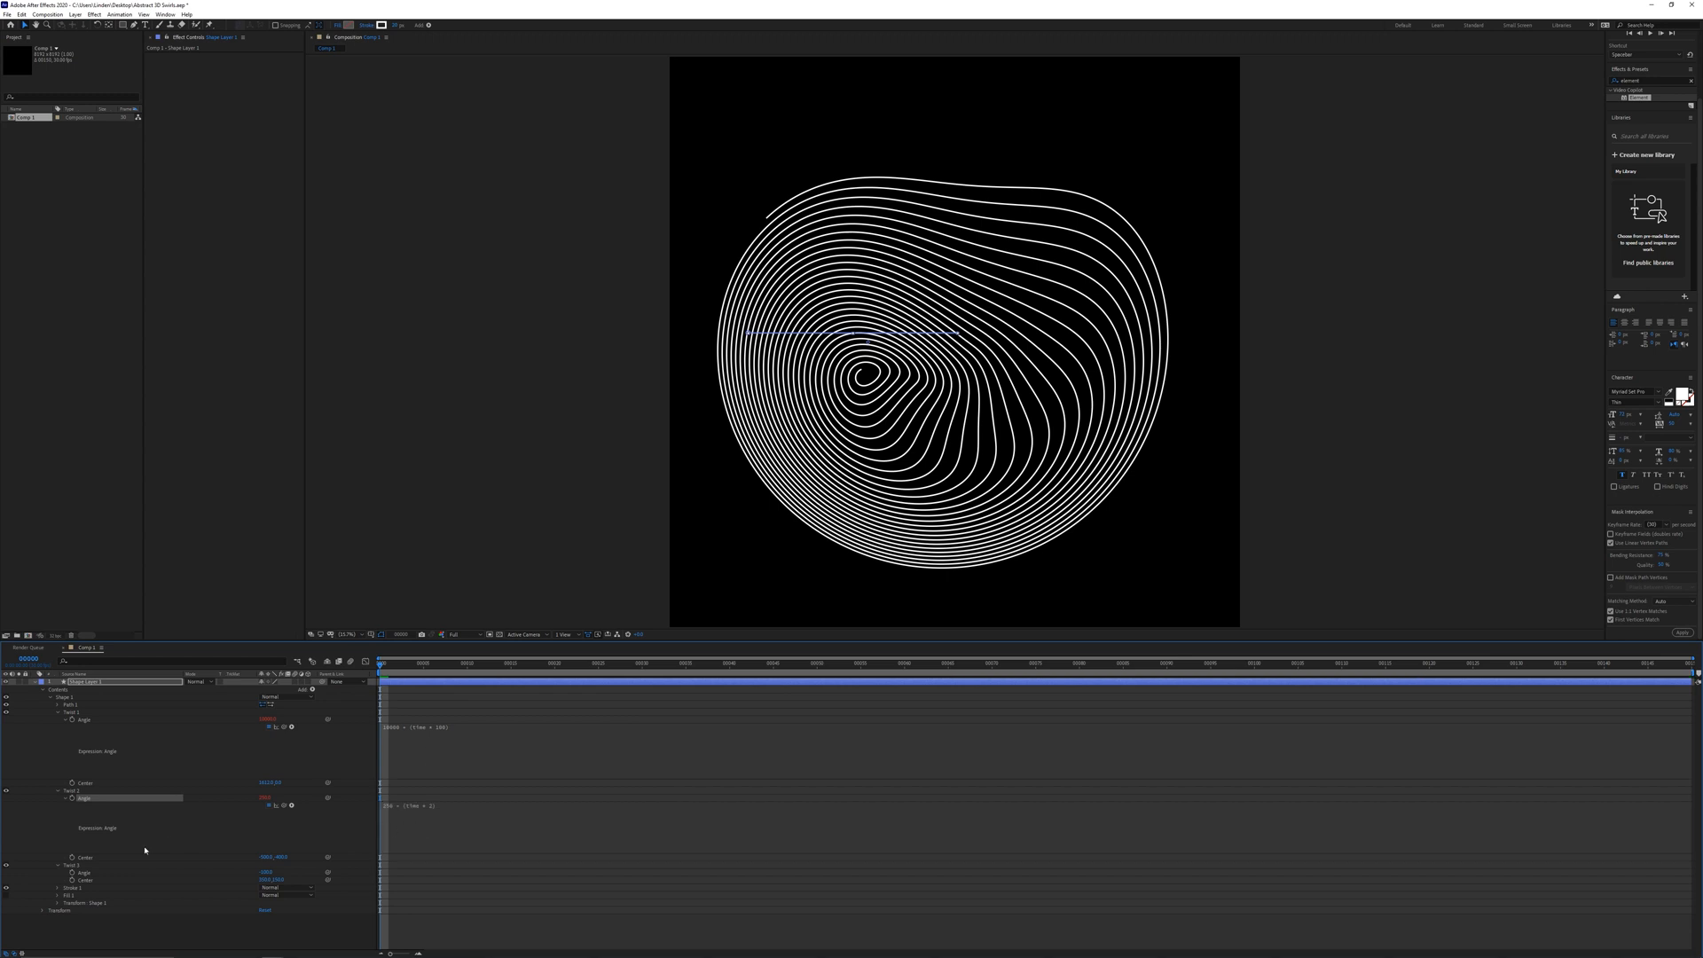
Drive the third Twist's angle with the expression -100 + (time * 2)
left_click(72, 874, "alt")
left_click_drag(418, 890, 418, 921)
scroll(418, 901, "up", 8)
type("s")
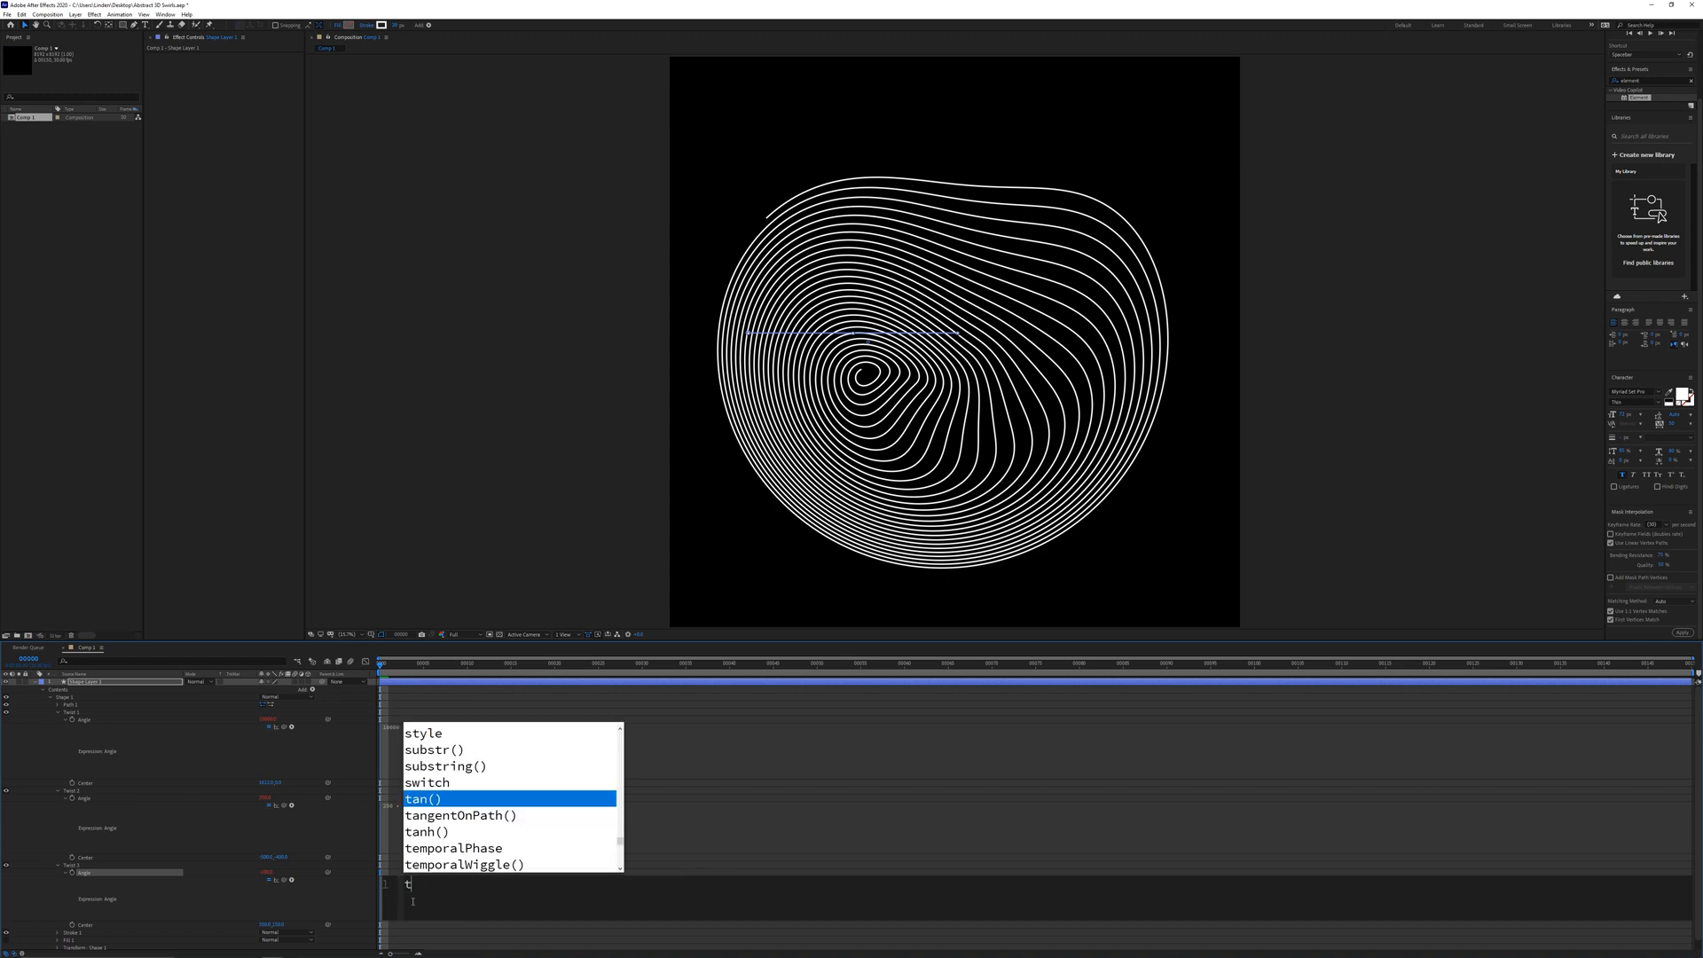
key("BackSpace")
type("-100 + ")
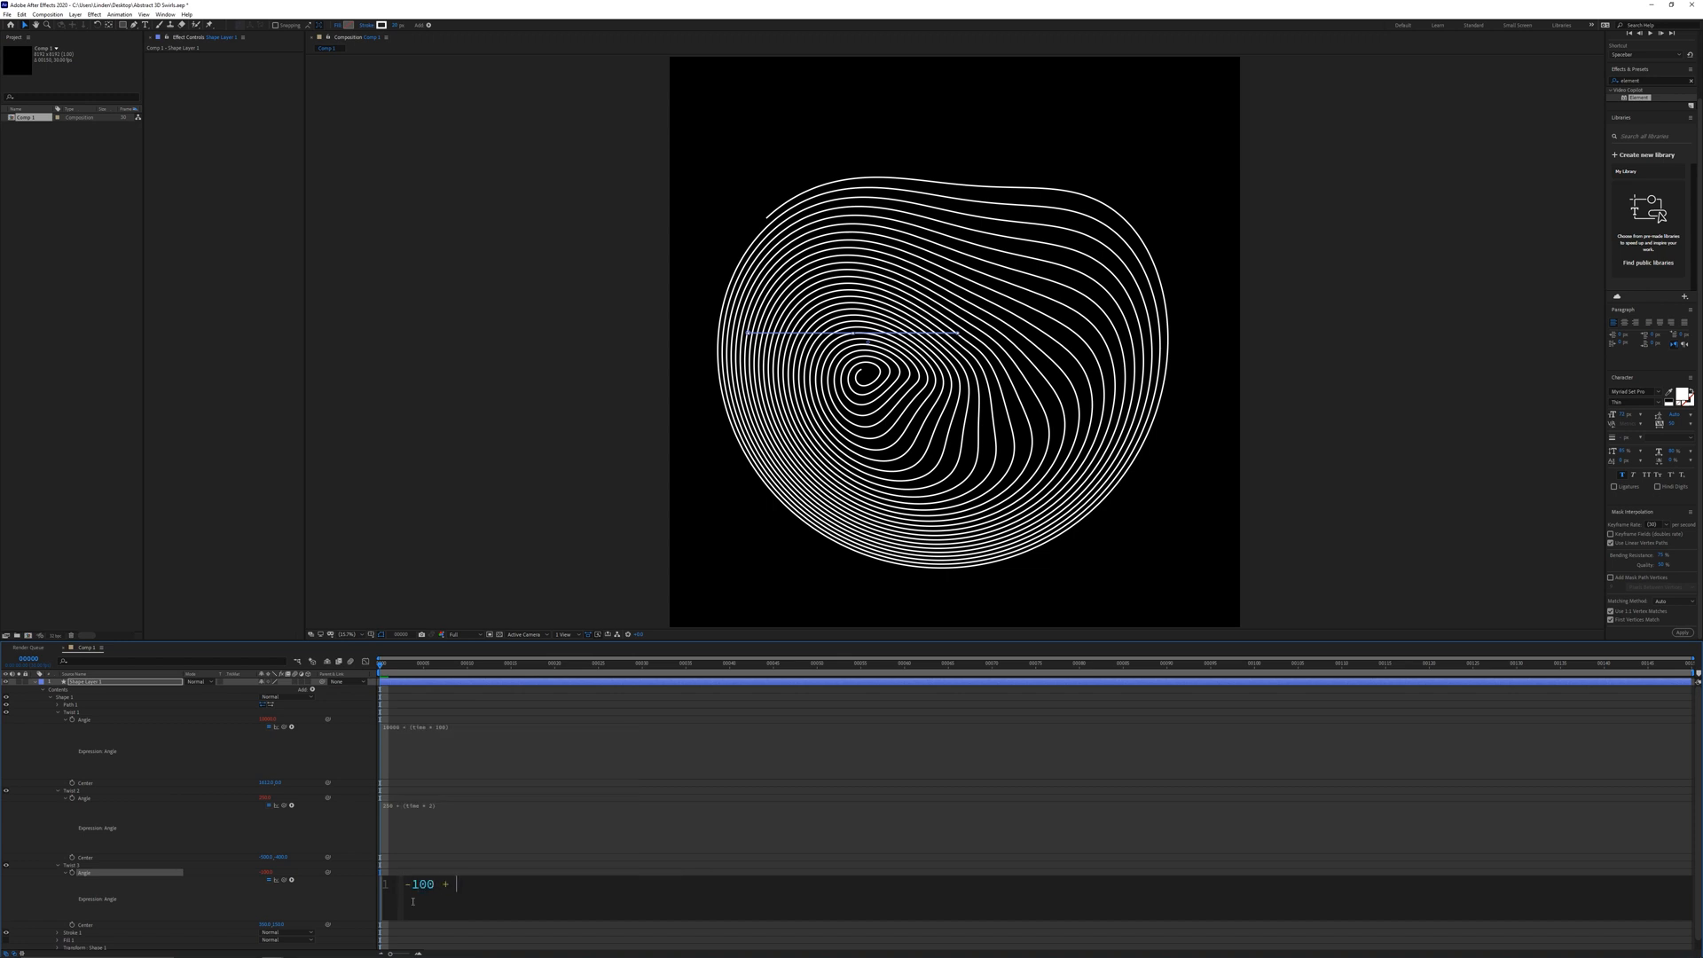
type("(time * 2")
key("KP_Enter")
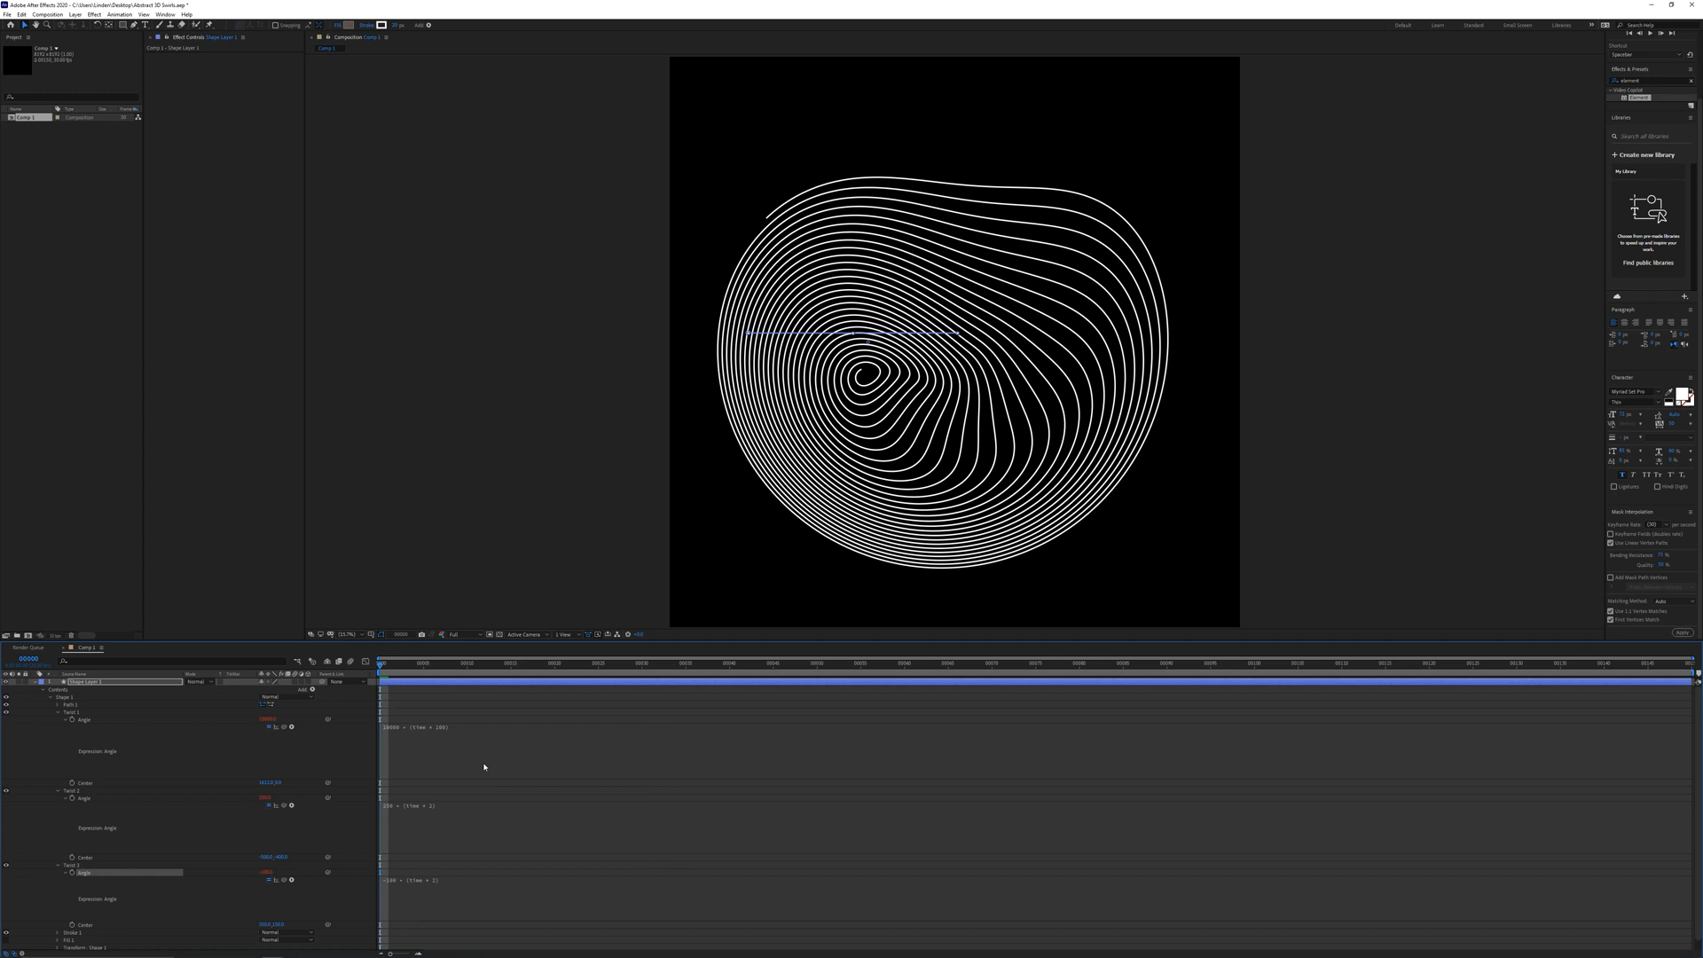
Preview the combined Twist animation at several points along the timeline and return to the first frame
key("space")
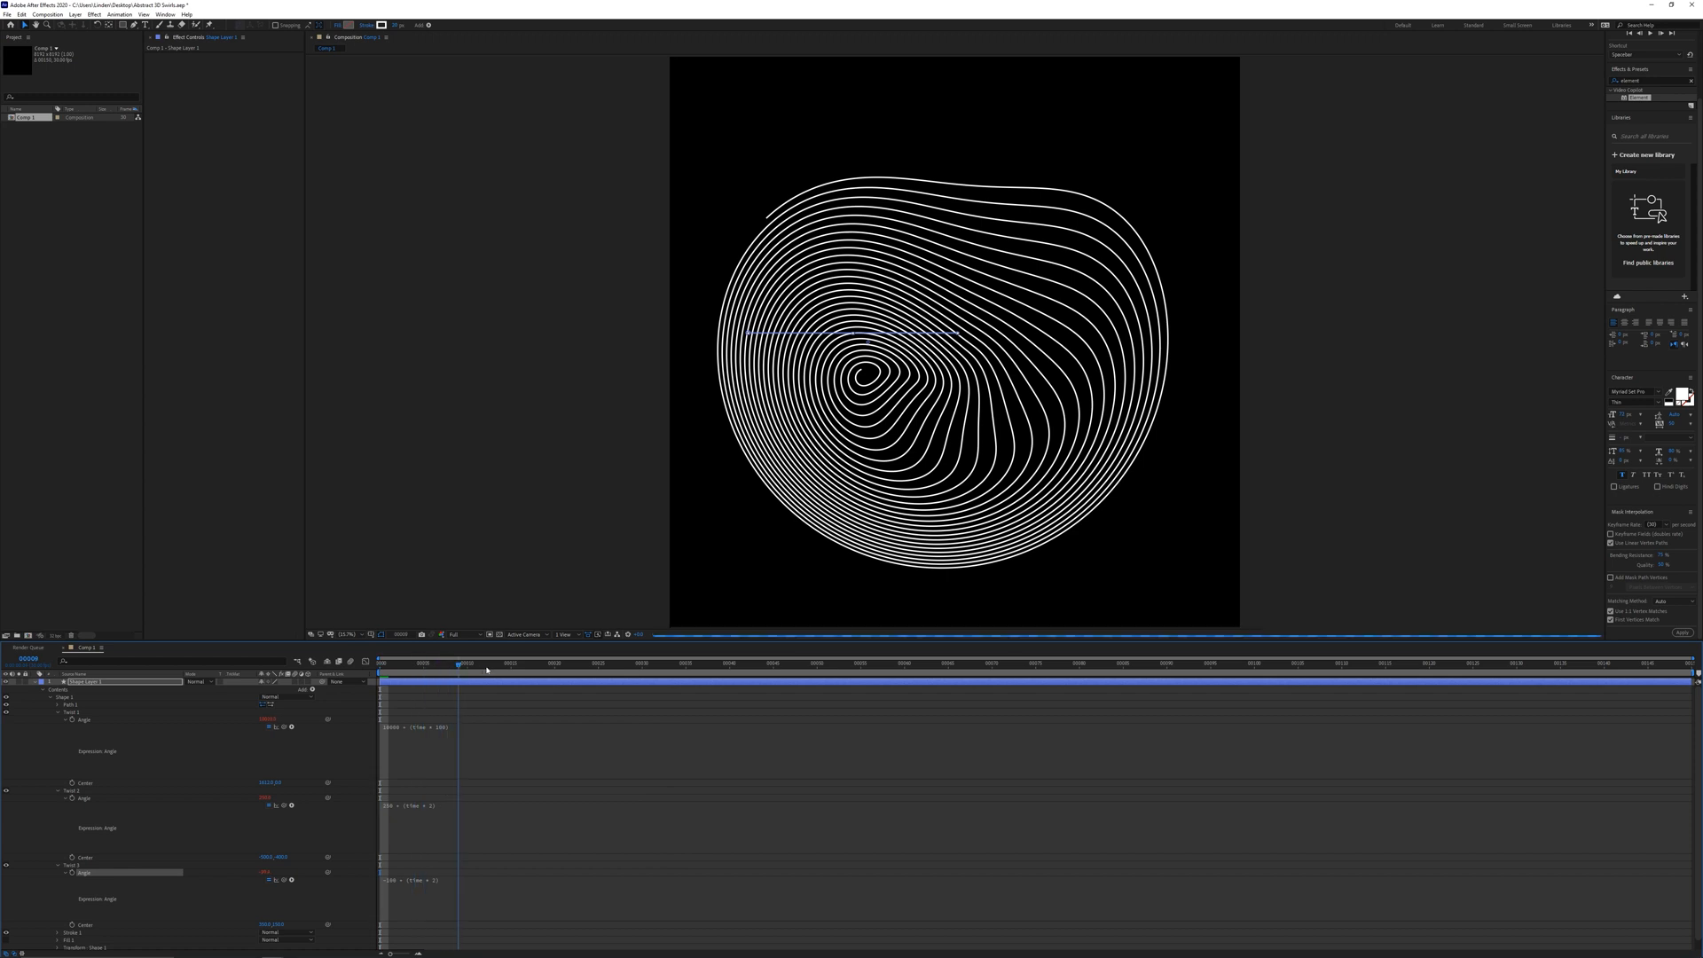
left_click(991, 663)
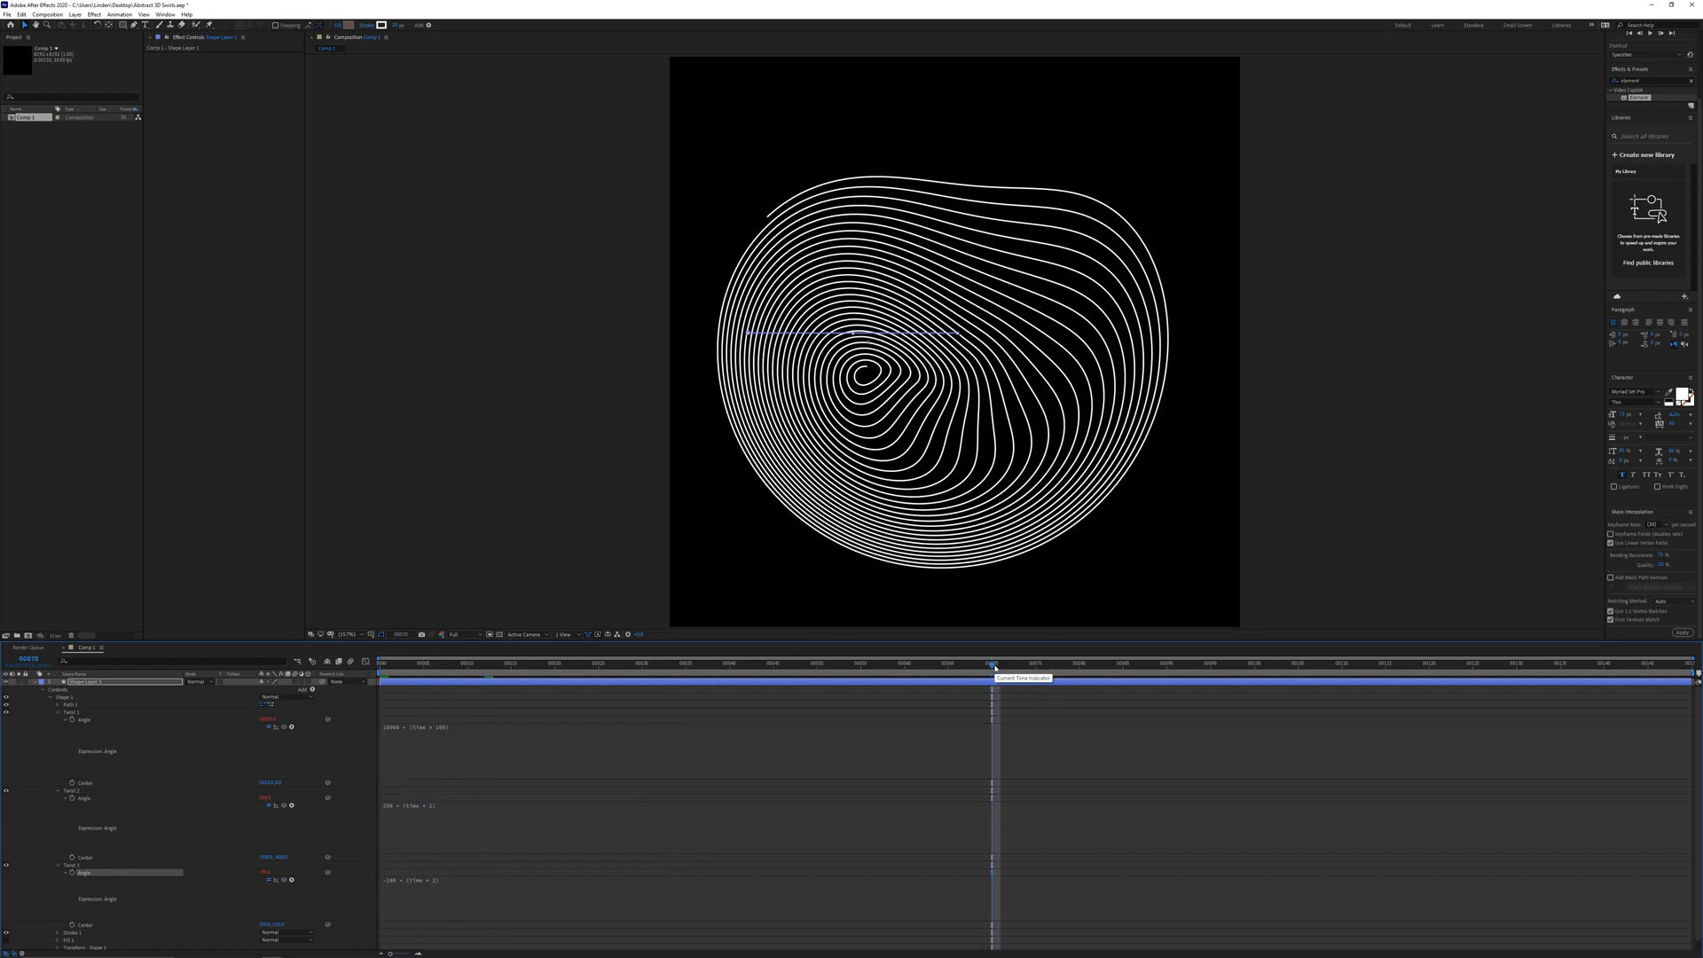
left_click(1569, 667)
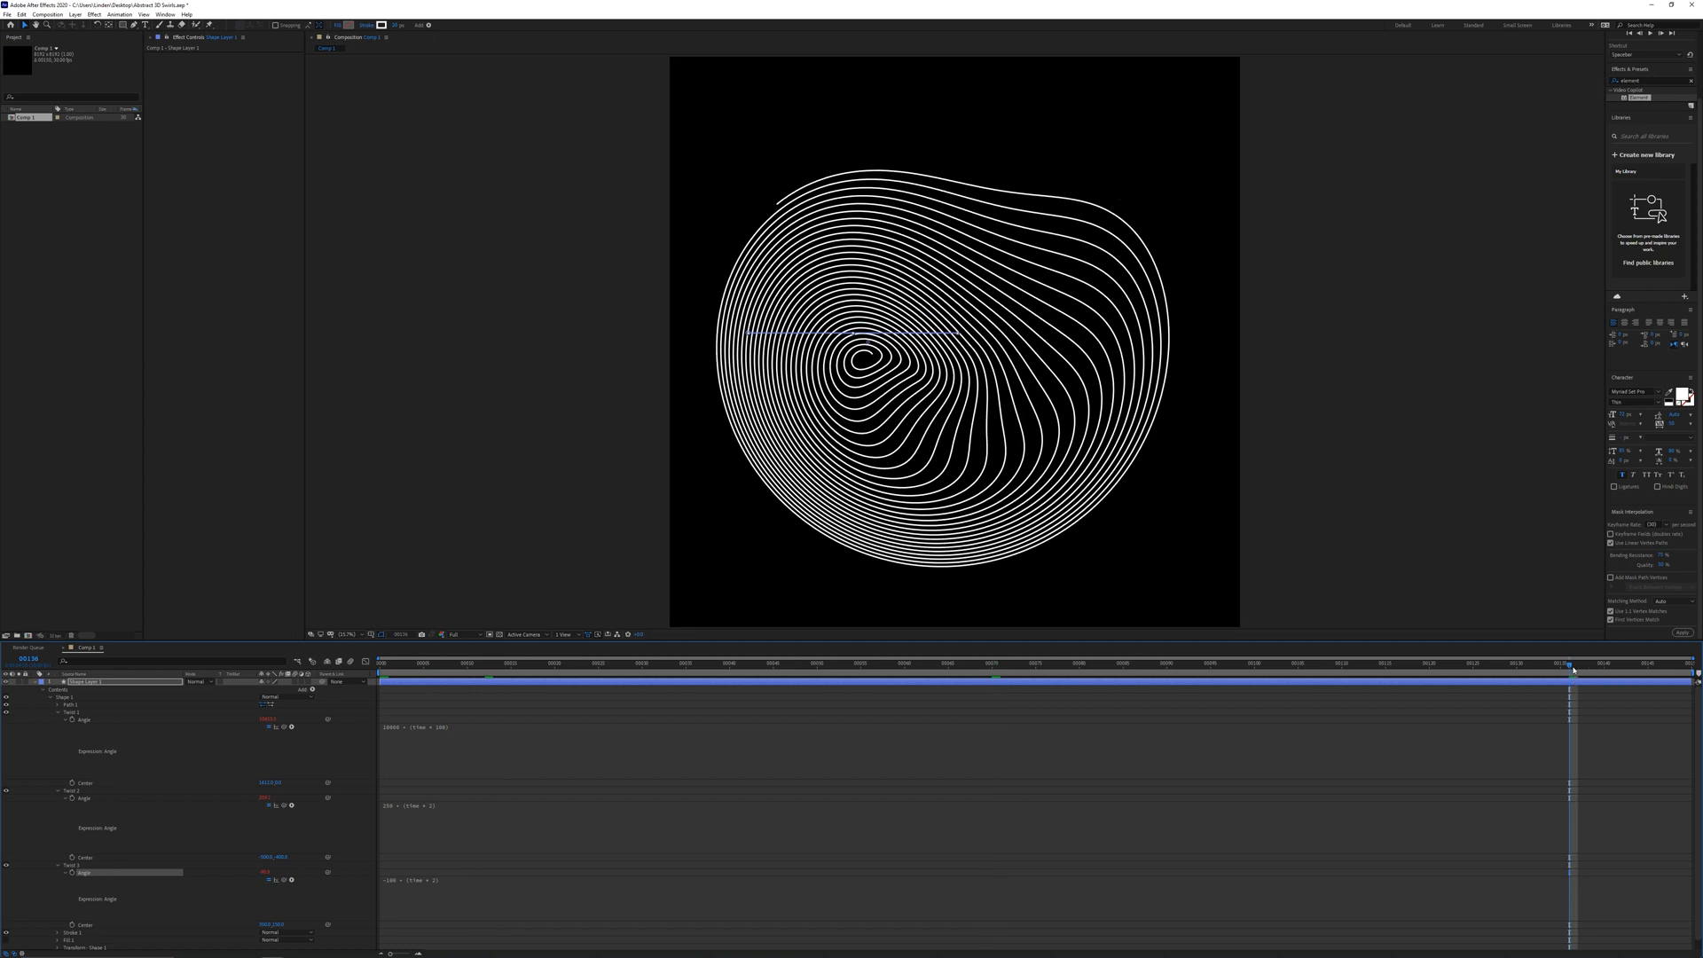
key("Home")
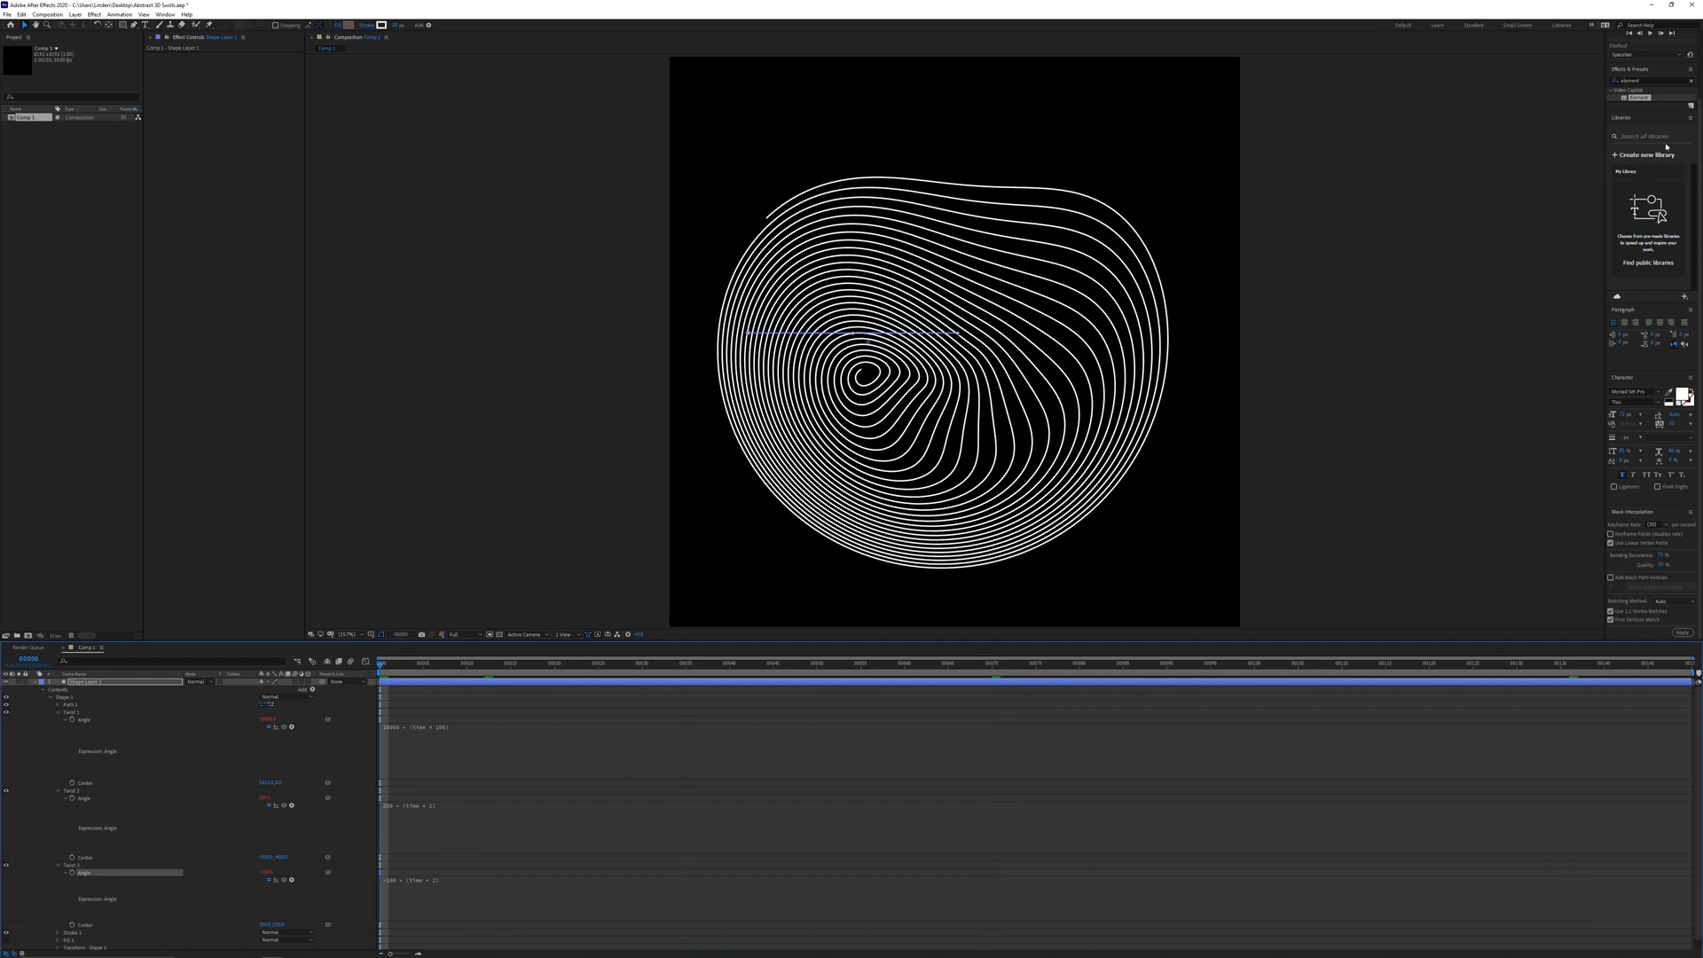
Find the Turbulent Displace effect, apply it to the spiral shape layer and inspect the distorted lines up close
left_click(1661, 83)
type("turb")
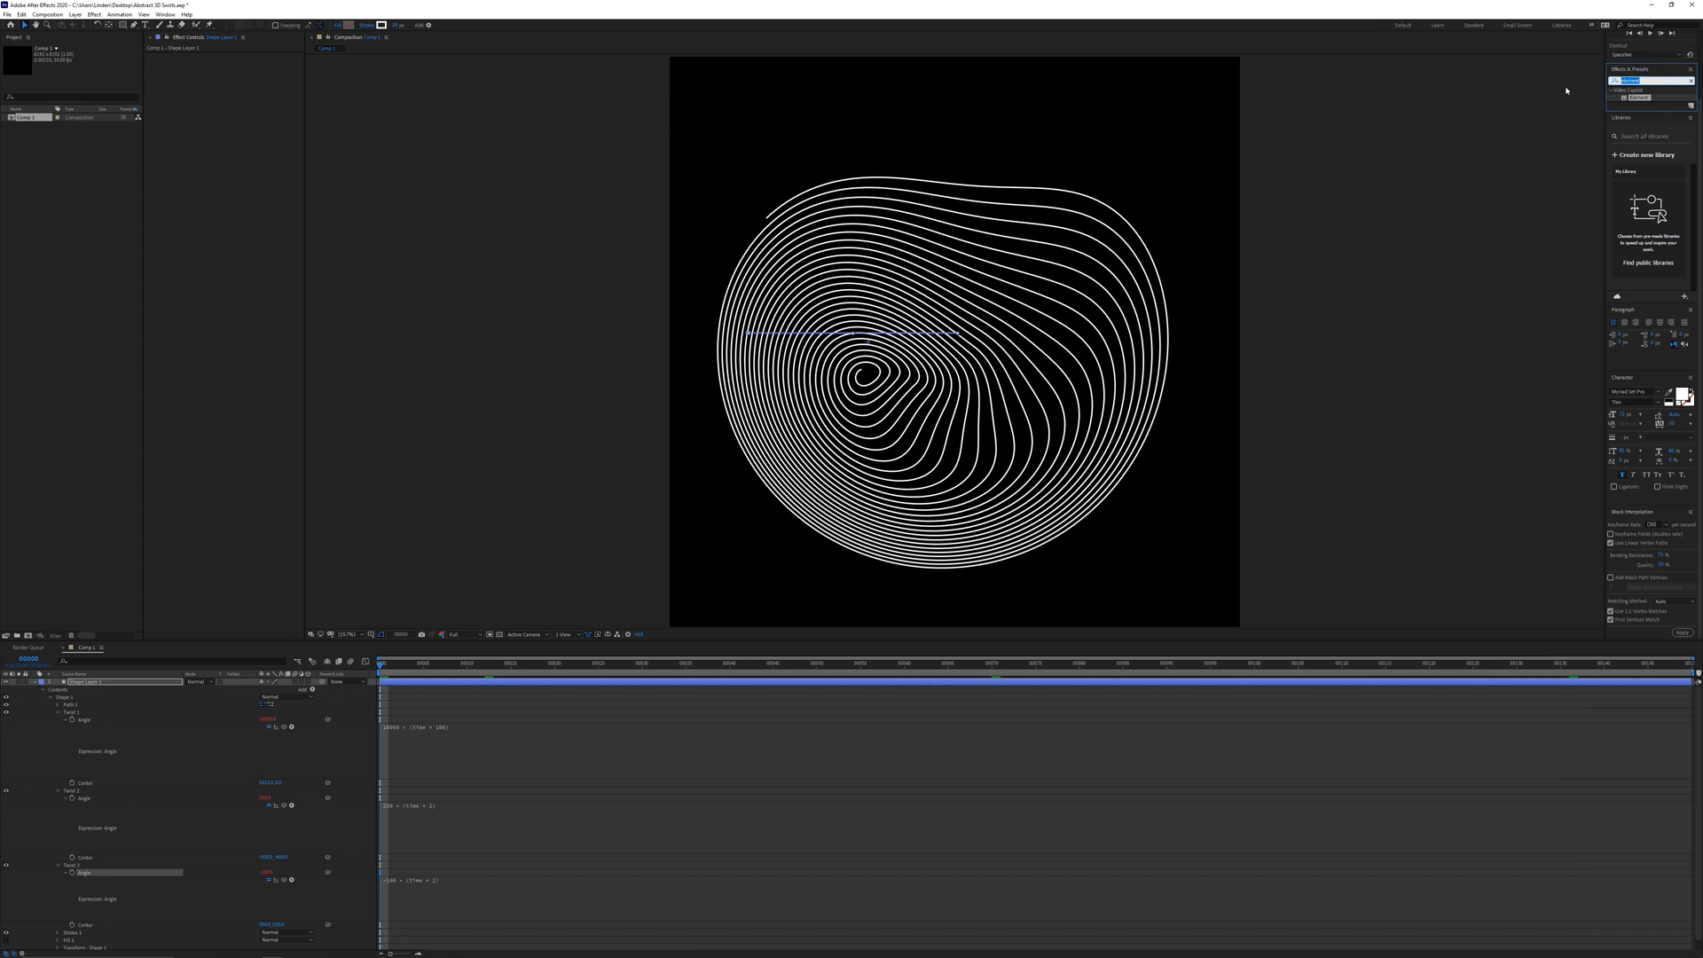
left_click_drag(1651, 96, 230, 159)
scroll(955, 342, "up", 2)
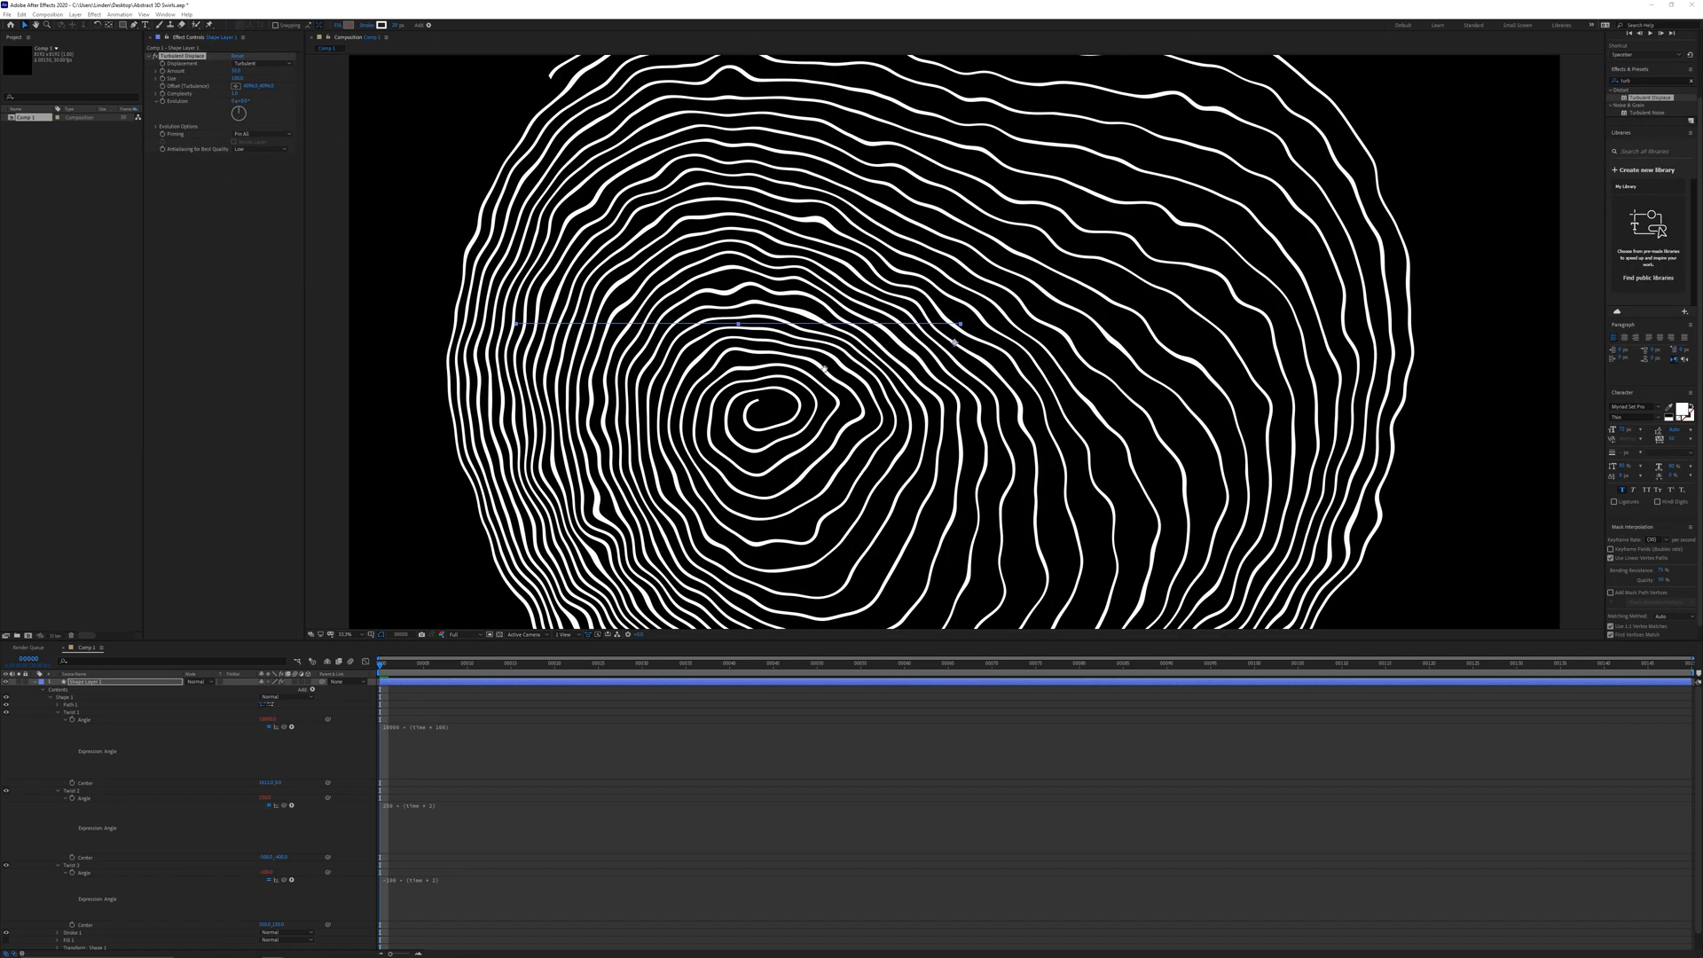
left_click_drag(954, 342, 1049, 254)
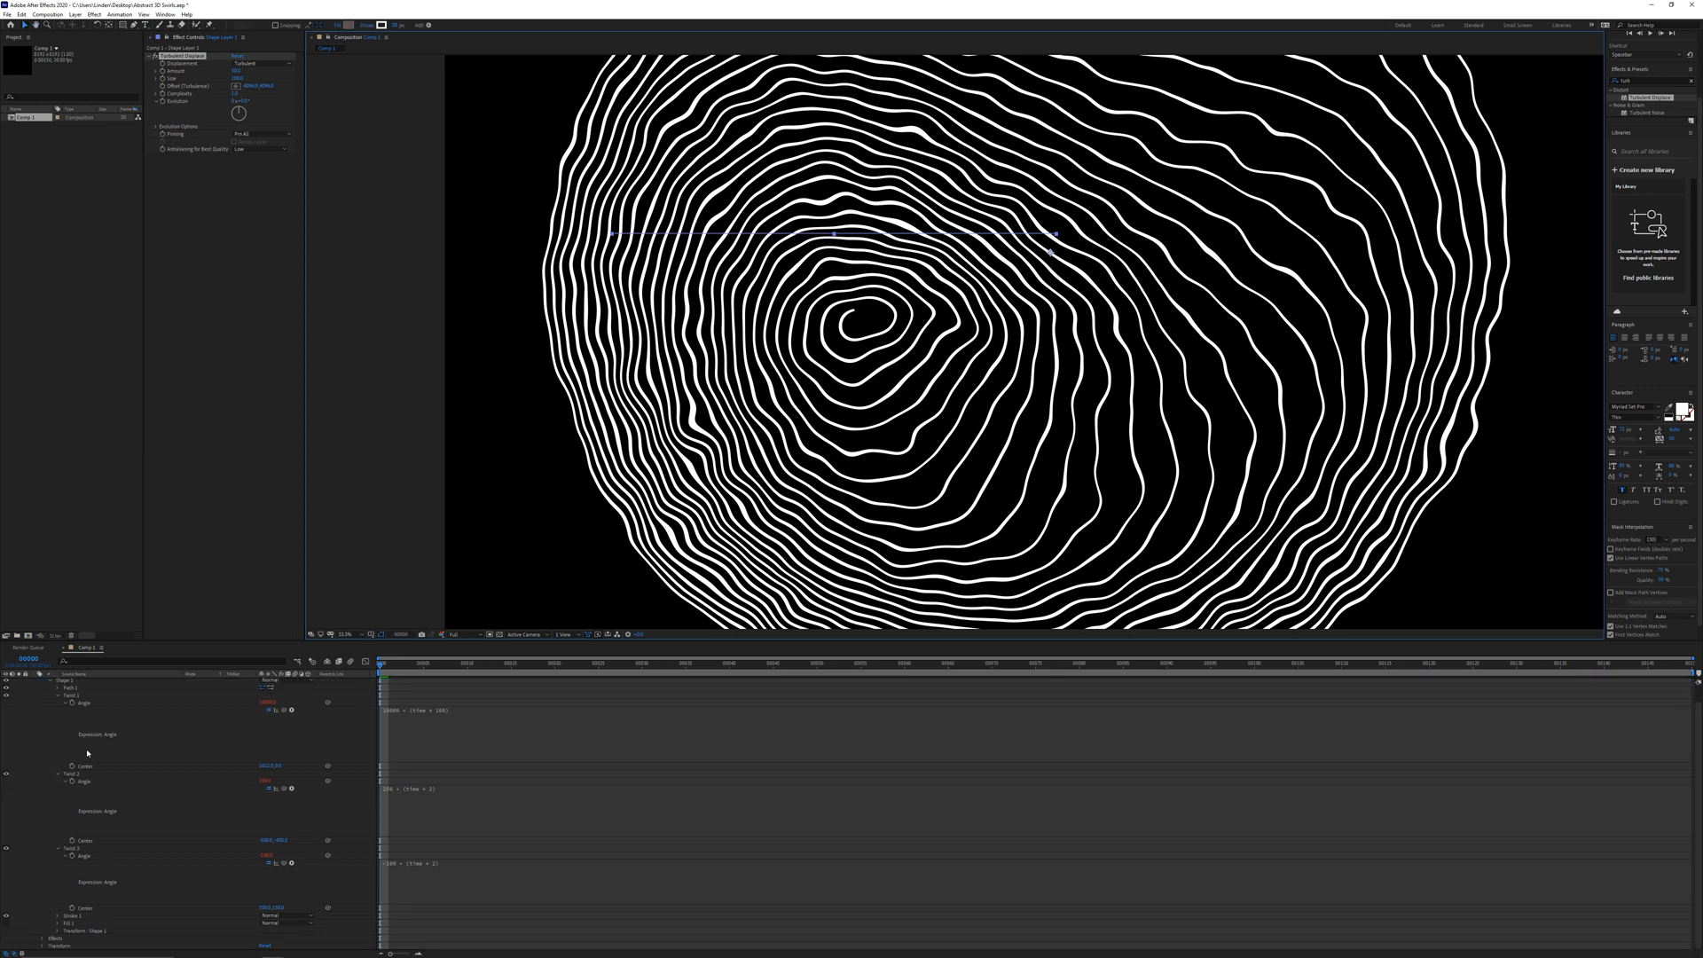
Drive Turbulent Displace's Evolution with the expression time * 100 and check the motion at a later frame
key("e")
left_click(51, 689)
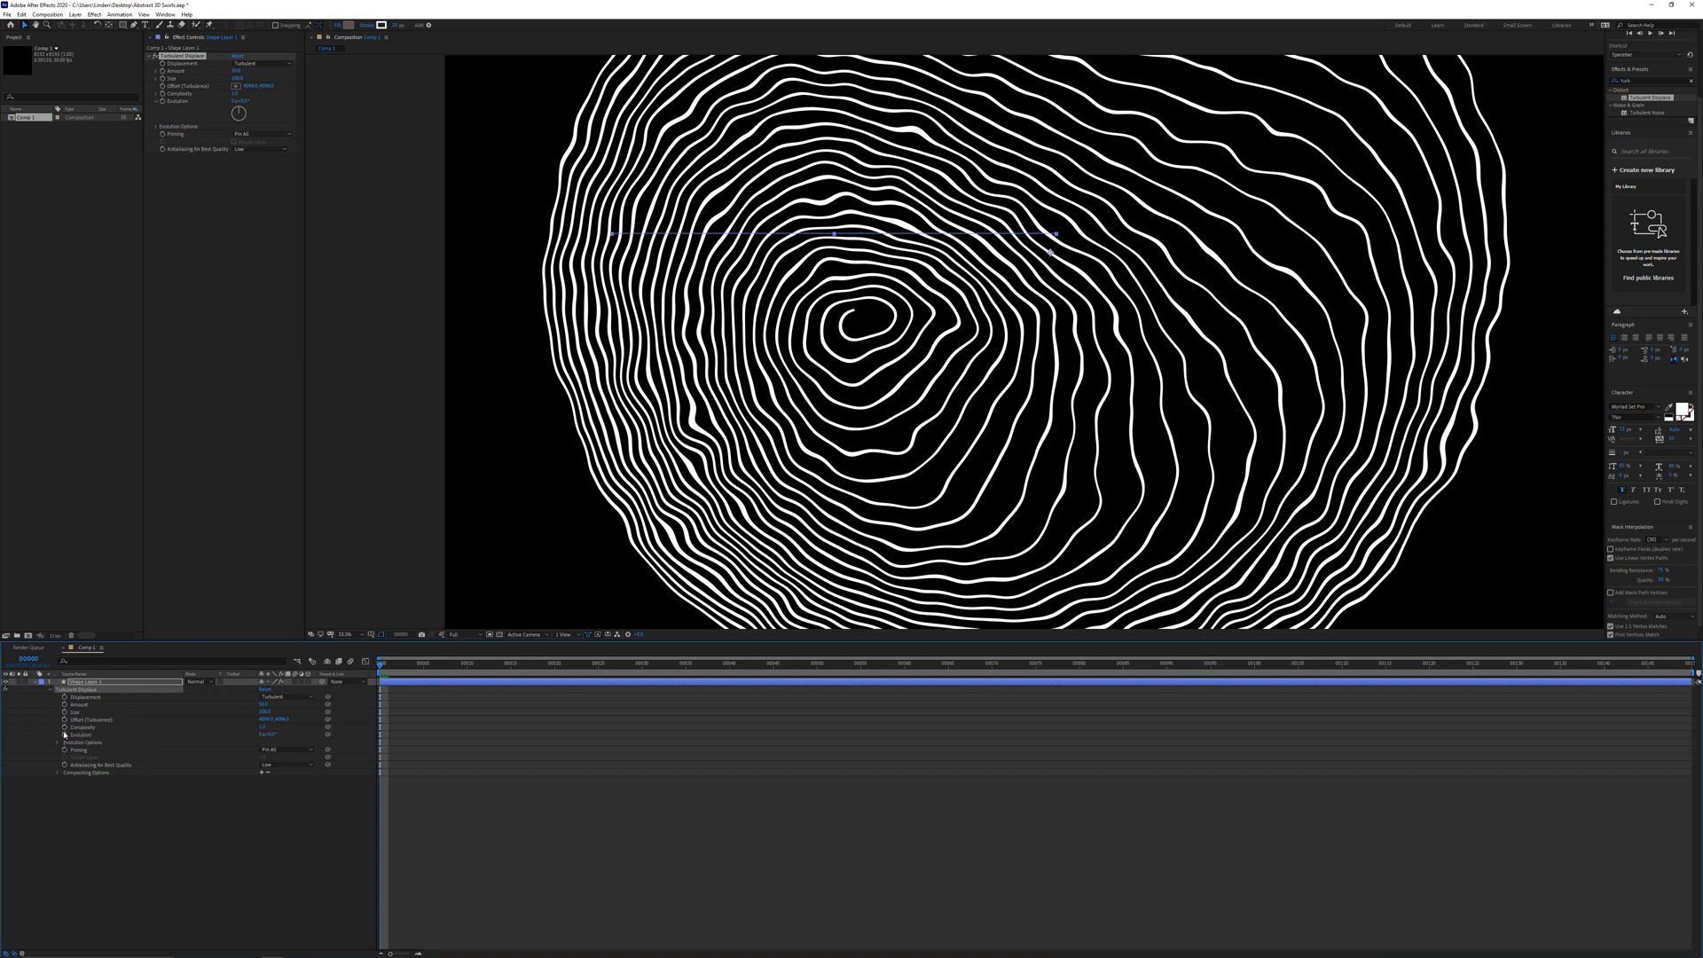
left_click(81, 735)
key("alt+shift+equal")
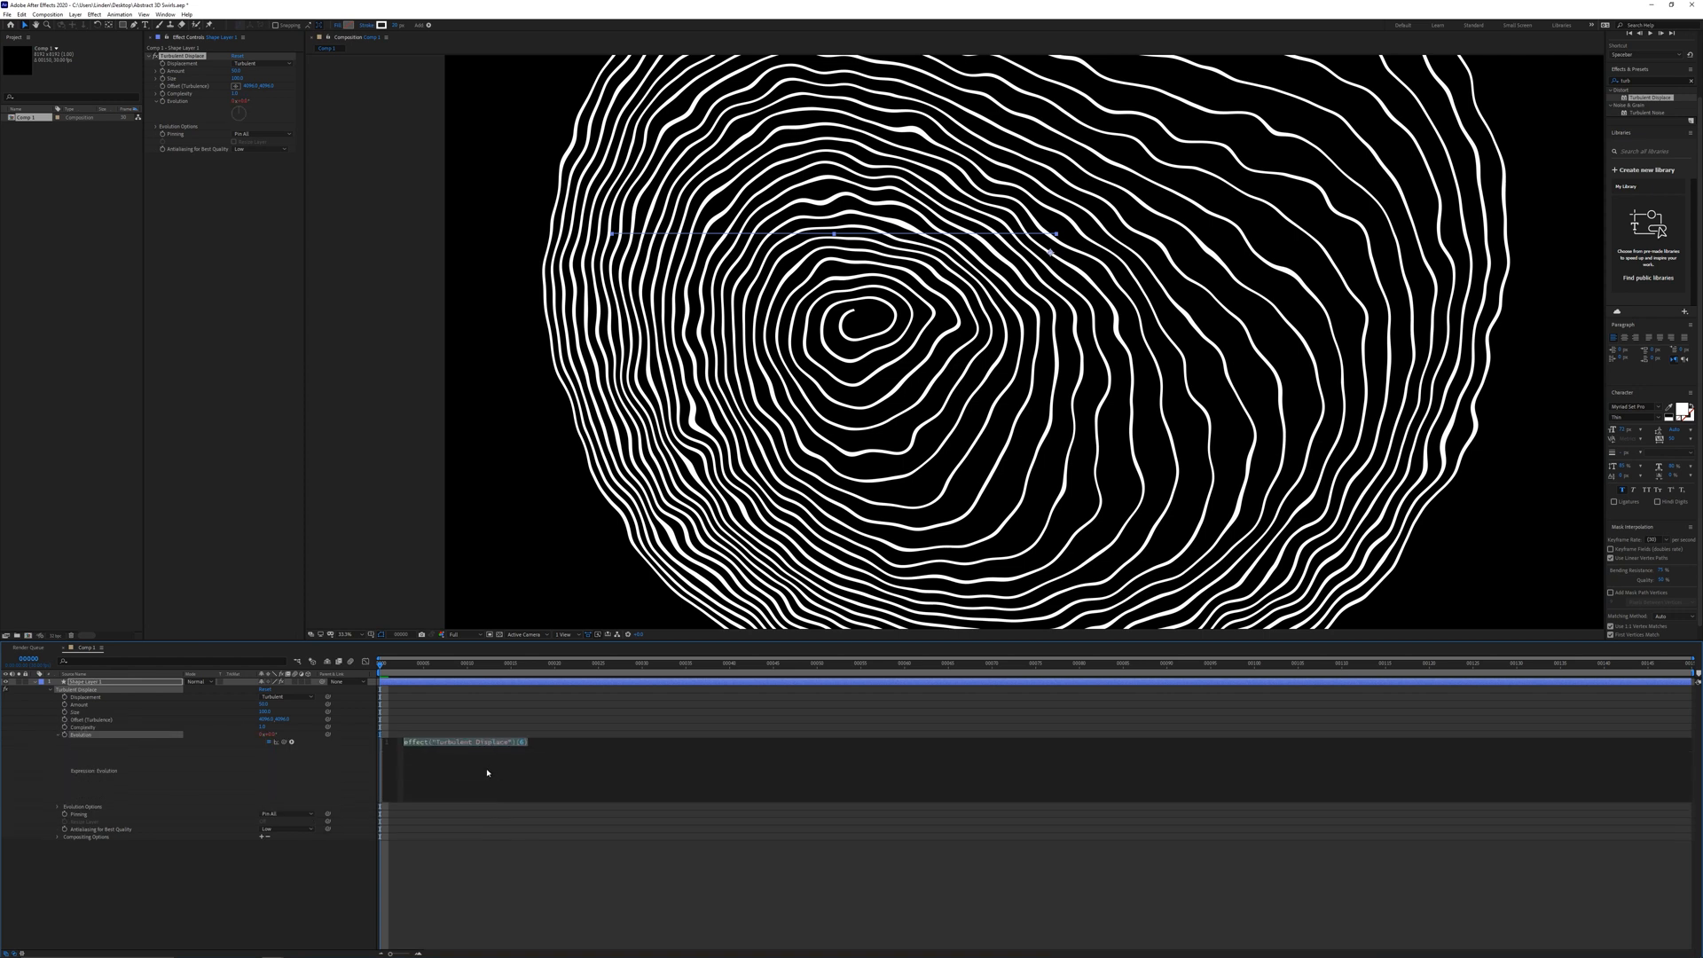
type("time * 100")
key("KP_Enter")
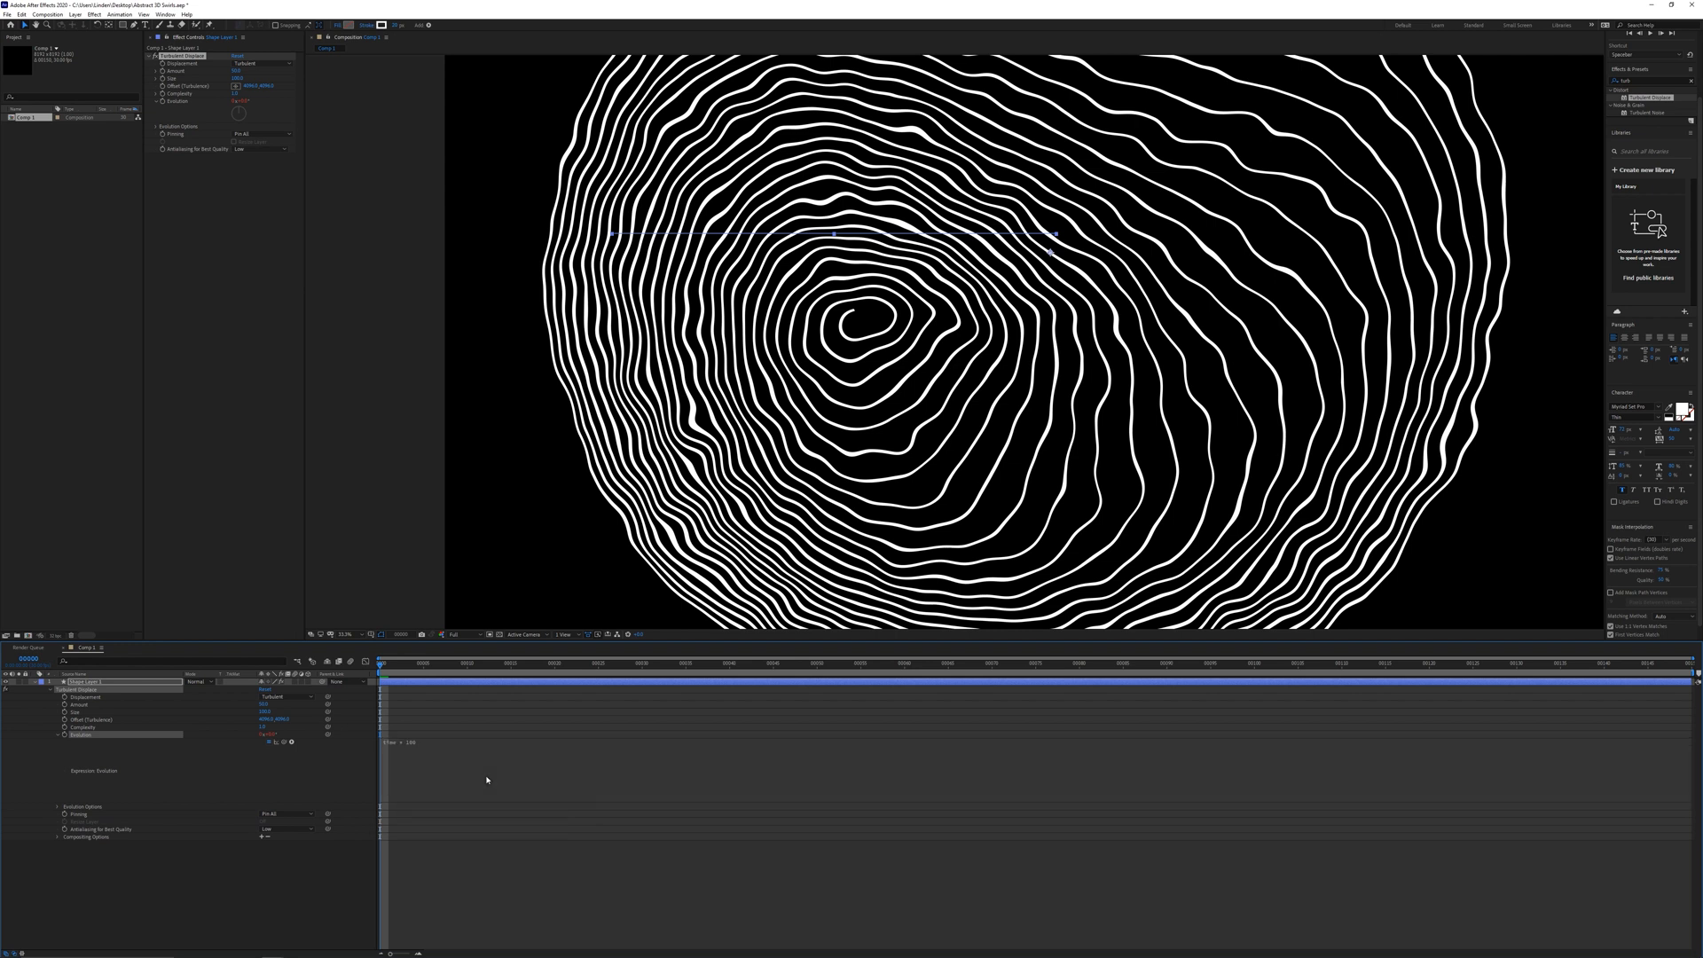
left_click(563, 667)
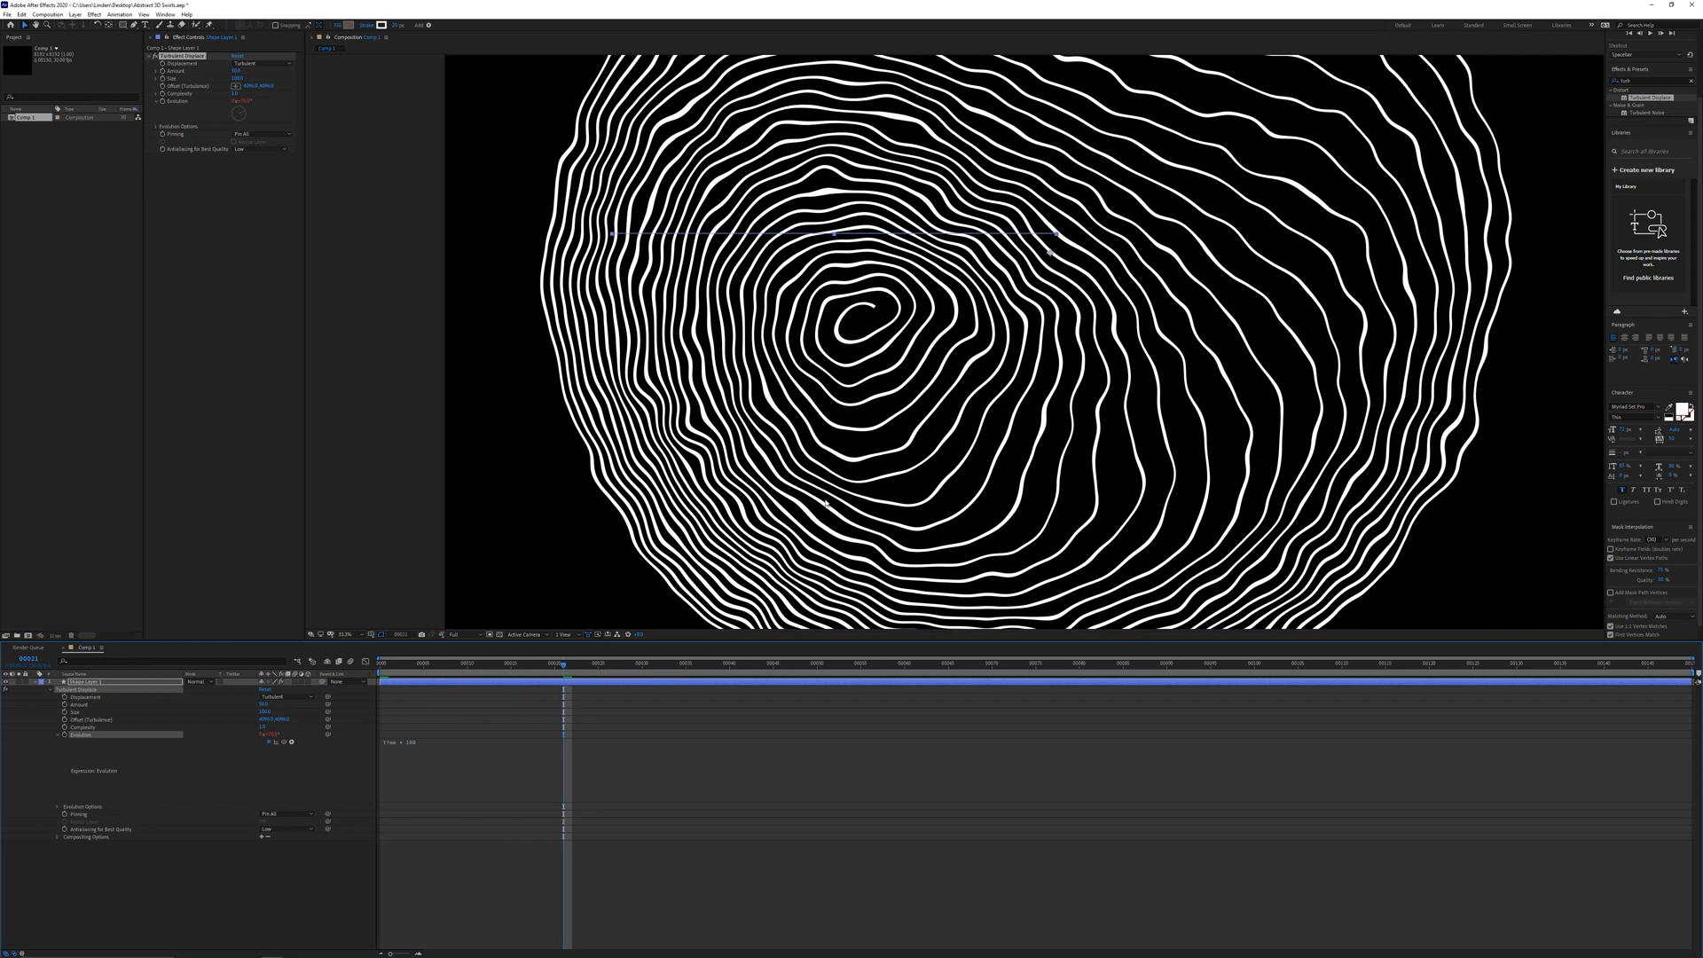
Resize the composition to 7000 px wide and 6500 px high so it frames the spiral more tightly
scroll(809, 478, "down", 3)
key("ctrl+k")
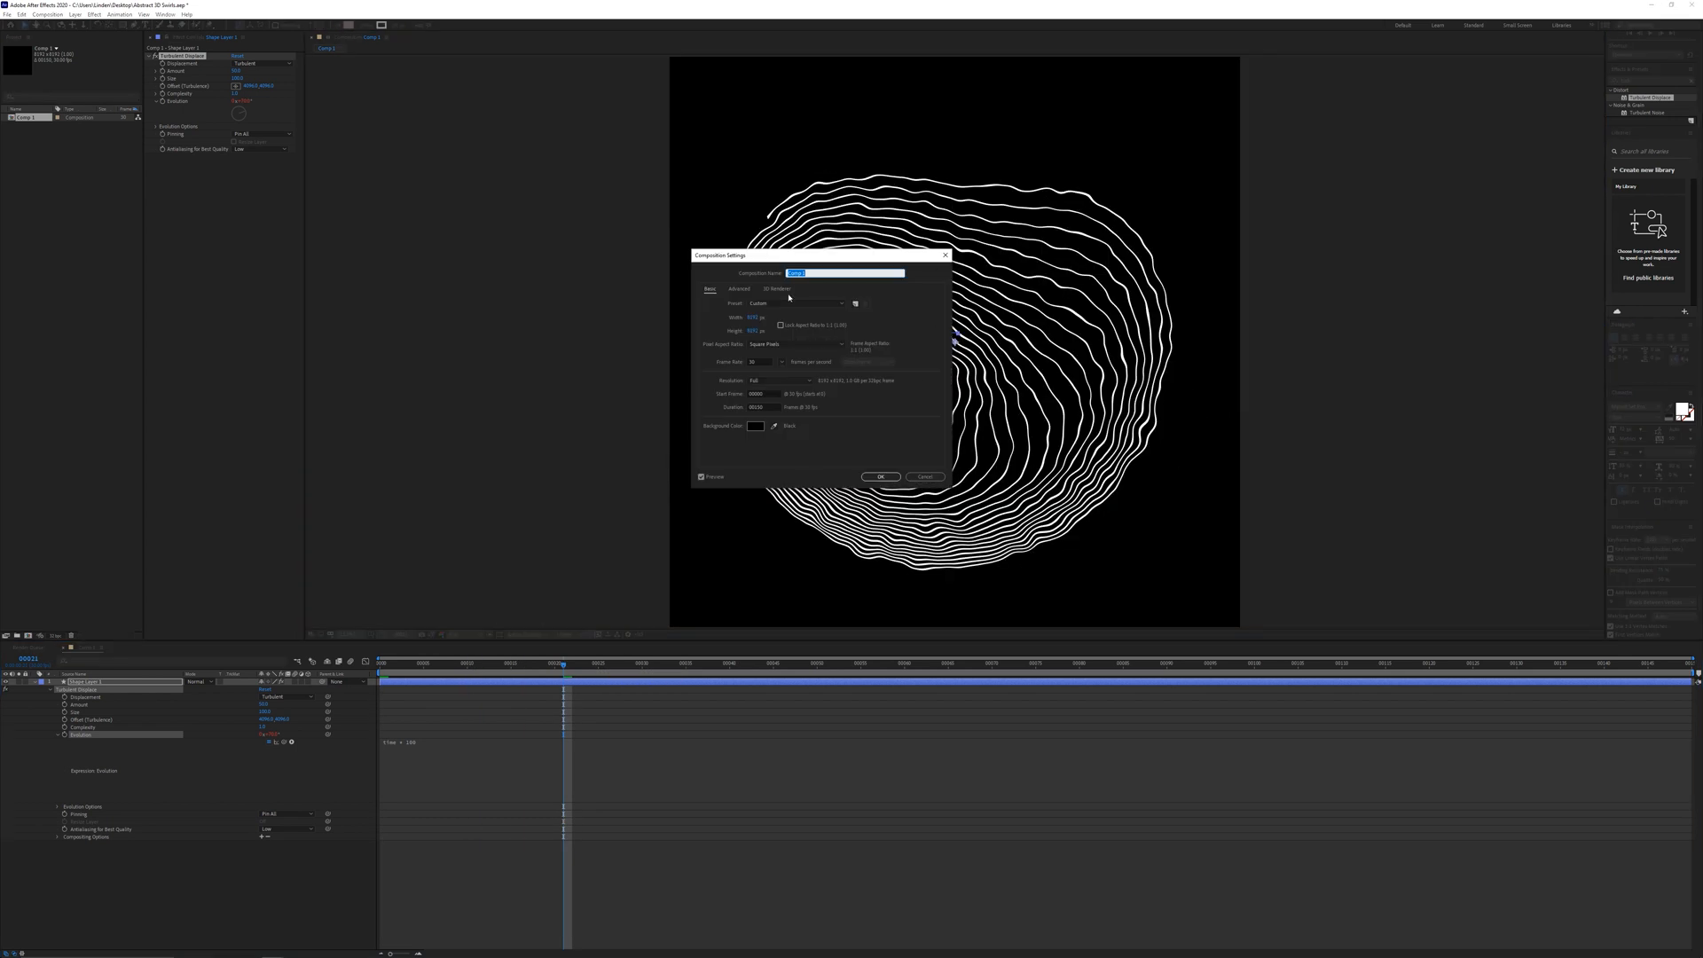
left_click_drag(781, 256, 547, 241)
left_click_drag(522, 303, 267, 303)
left_click_drag(536, 240, 457, 230)
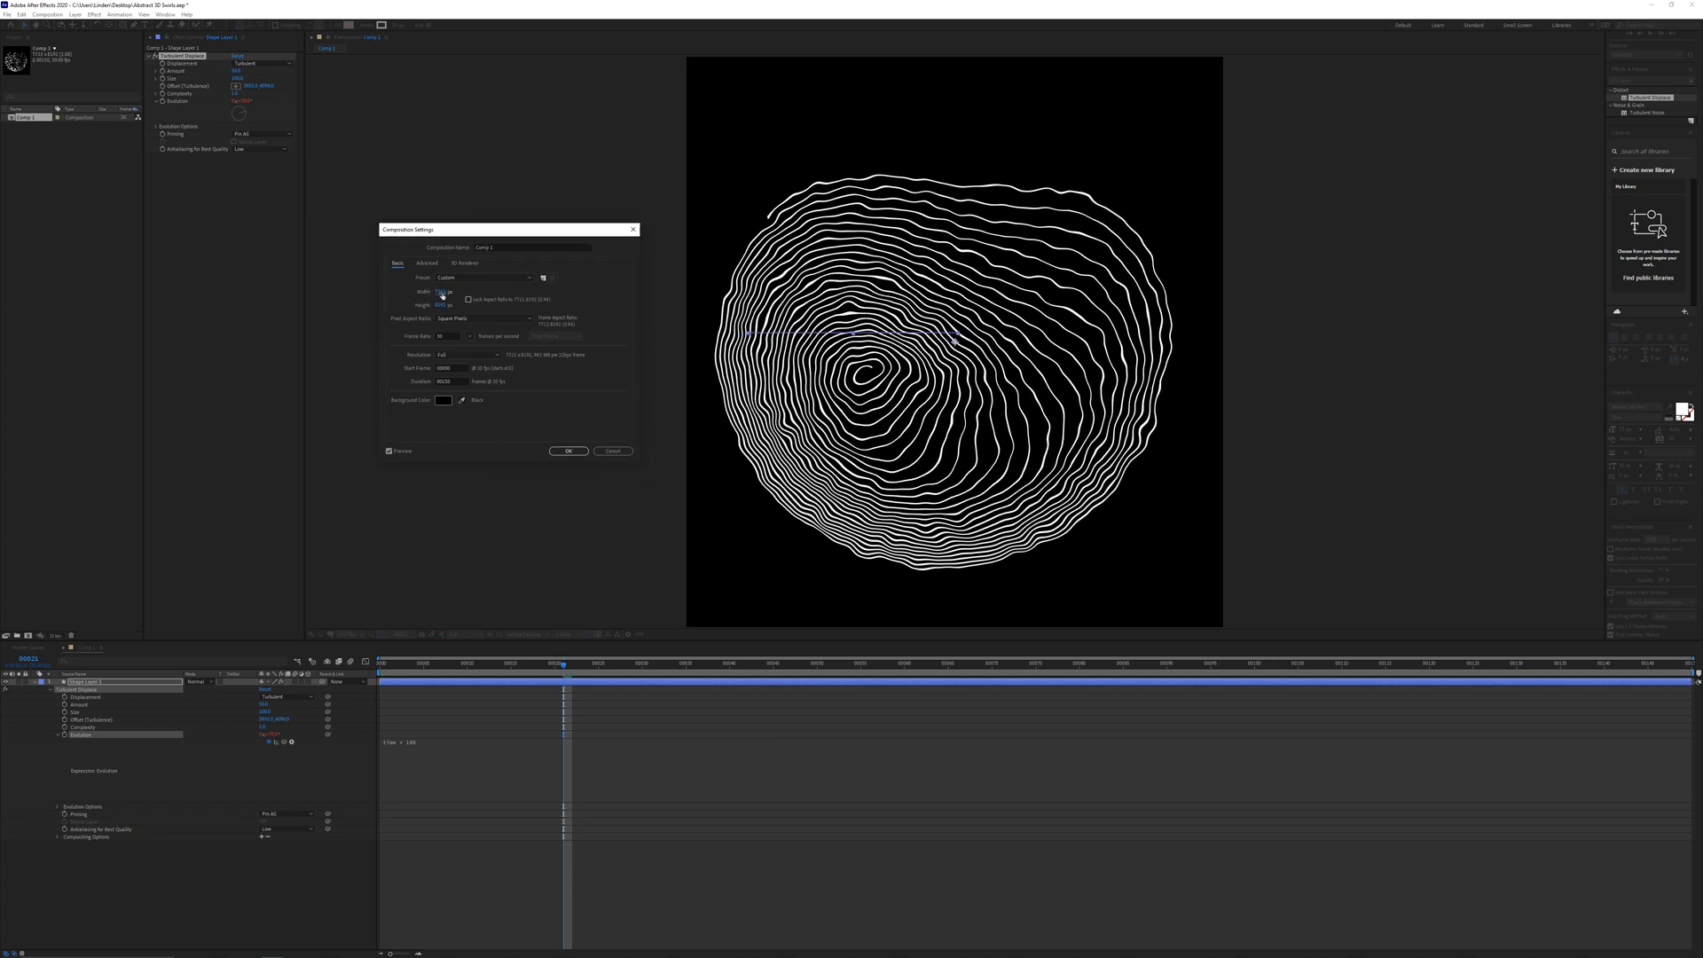
left_click_drag(441, 293, 35, 297)
left_click_drag(441, 305, 9, 312)
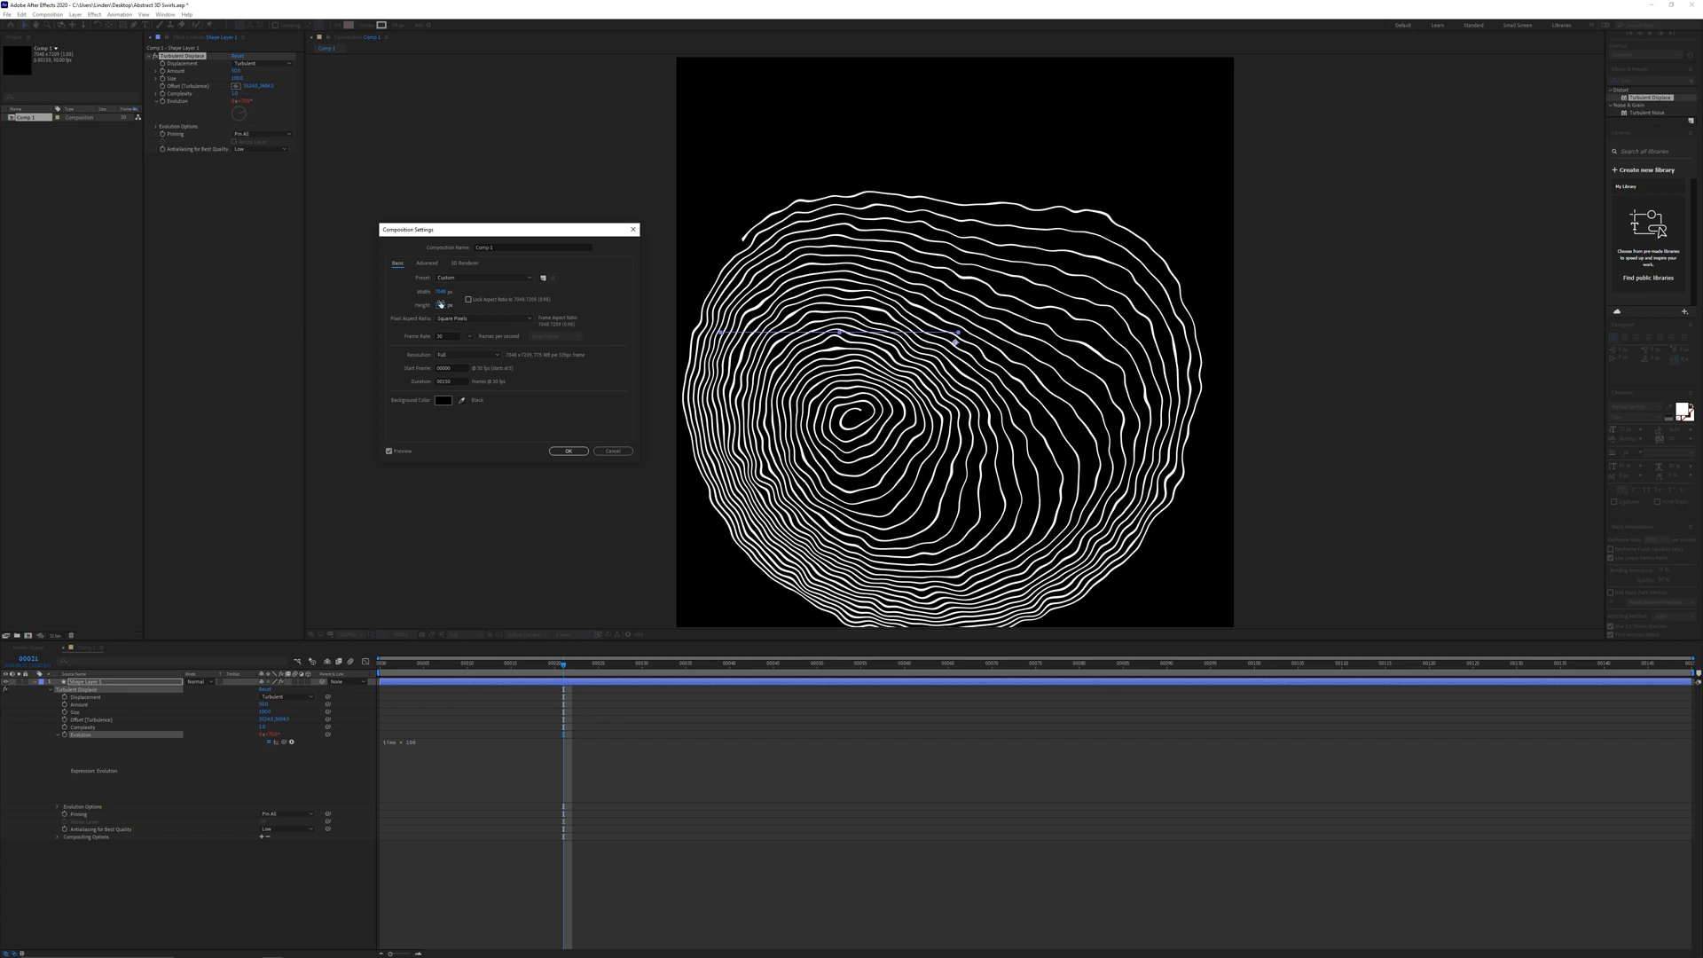
left_click_drag(440, 302, 17, 310)
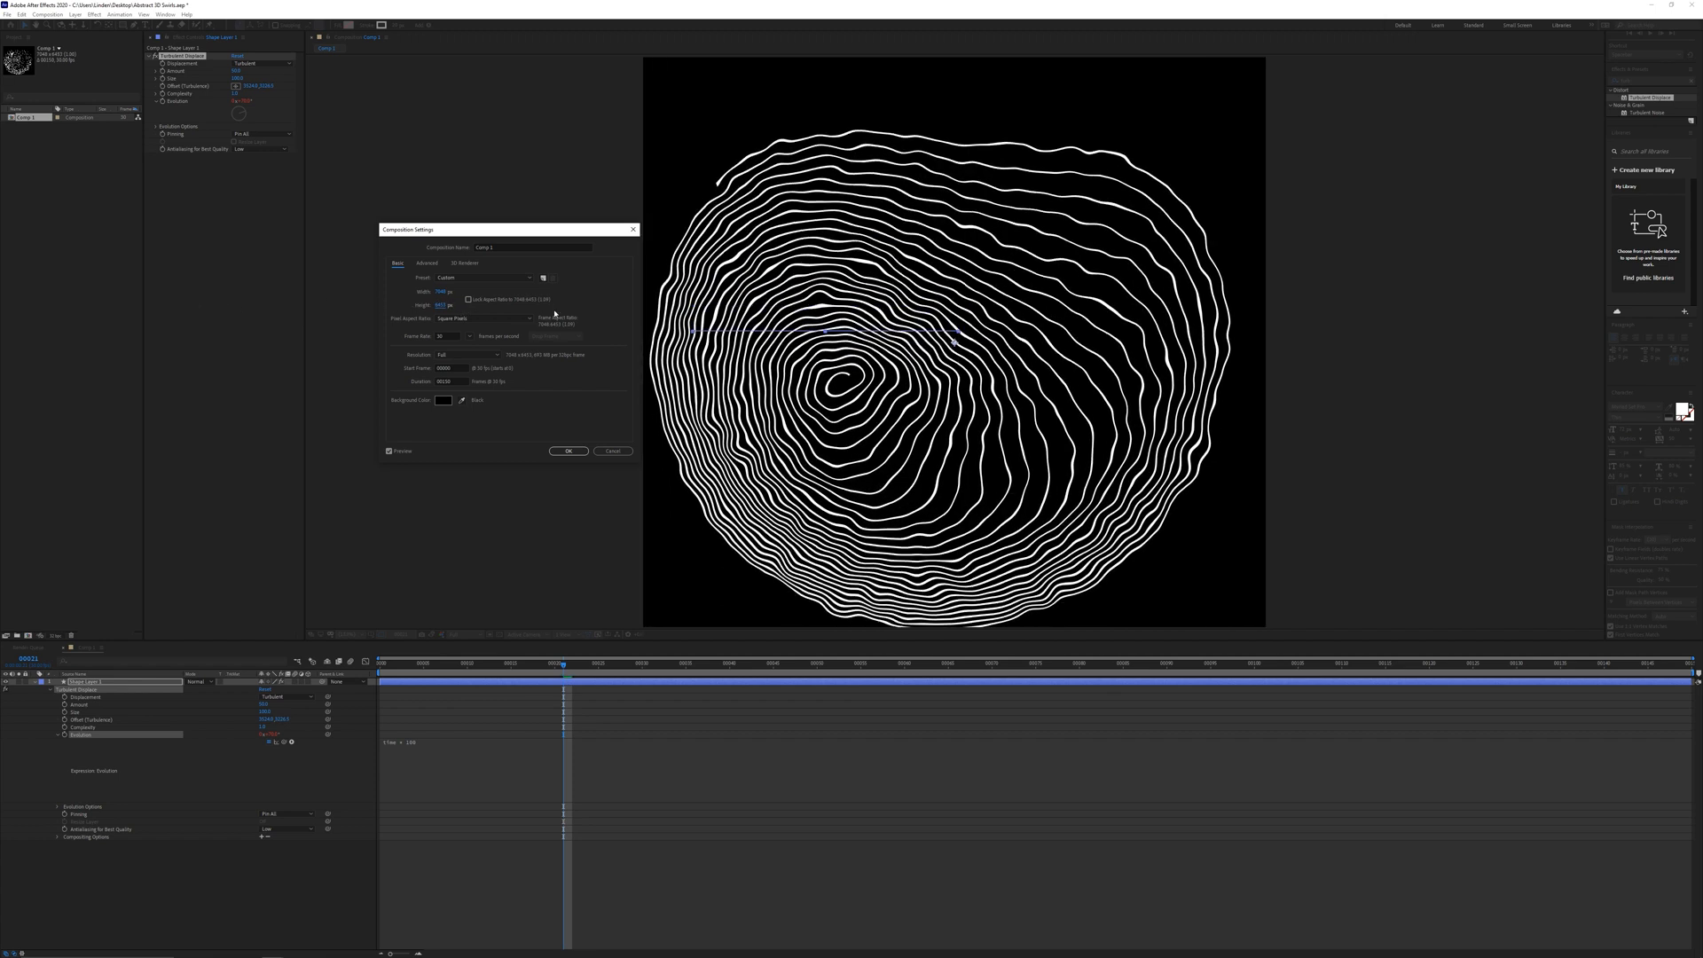
left_click(441, 293)
type("7000")
key("Tab")
type("6500")
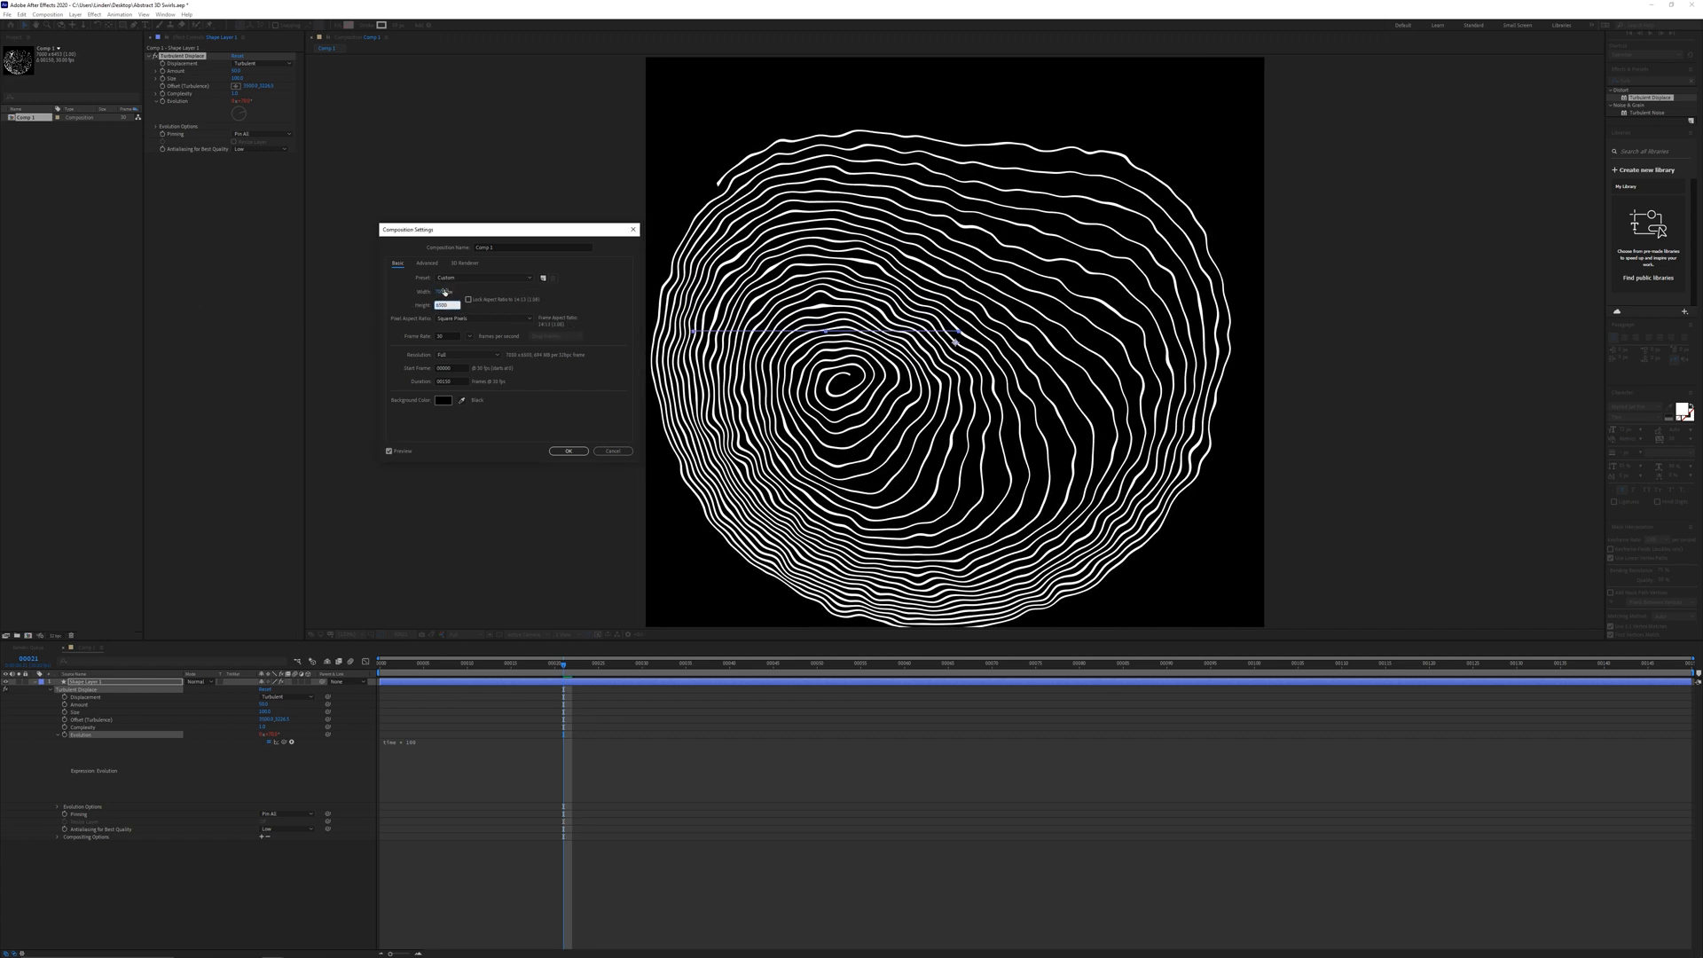
key("Return")
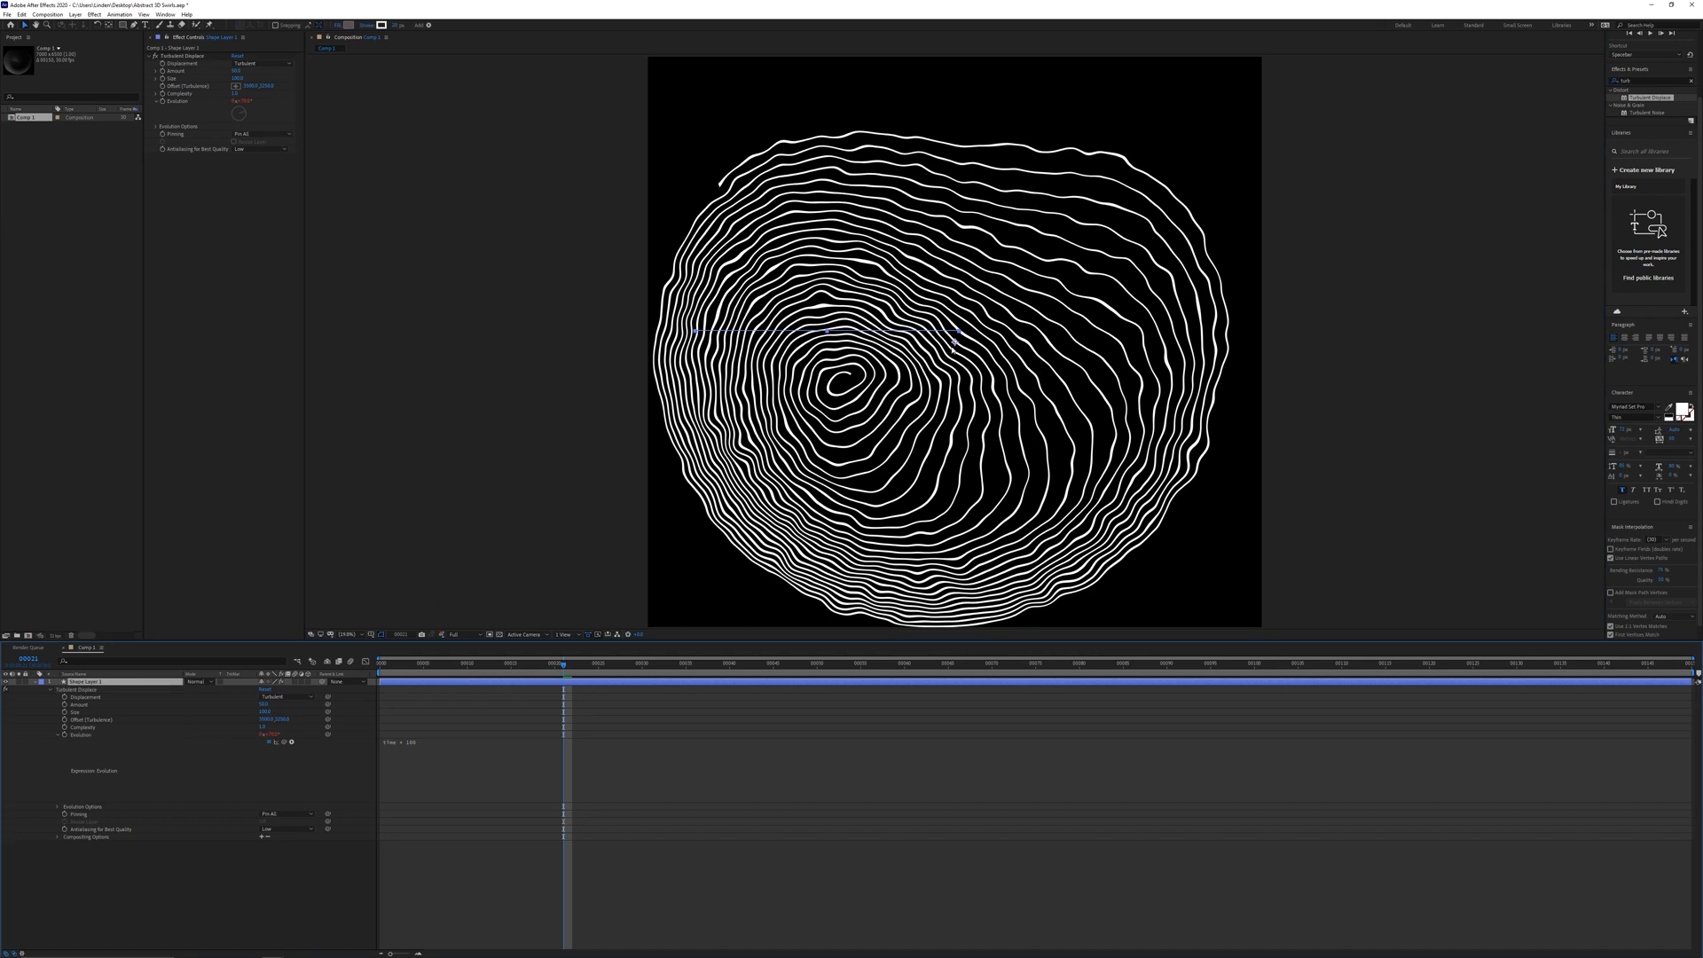
Move the spiral upward and slightly right to centre it in the composition frame
left_click_drag(953, 347, 954, 310)
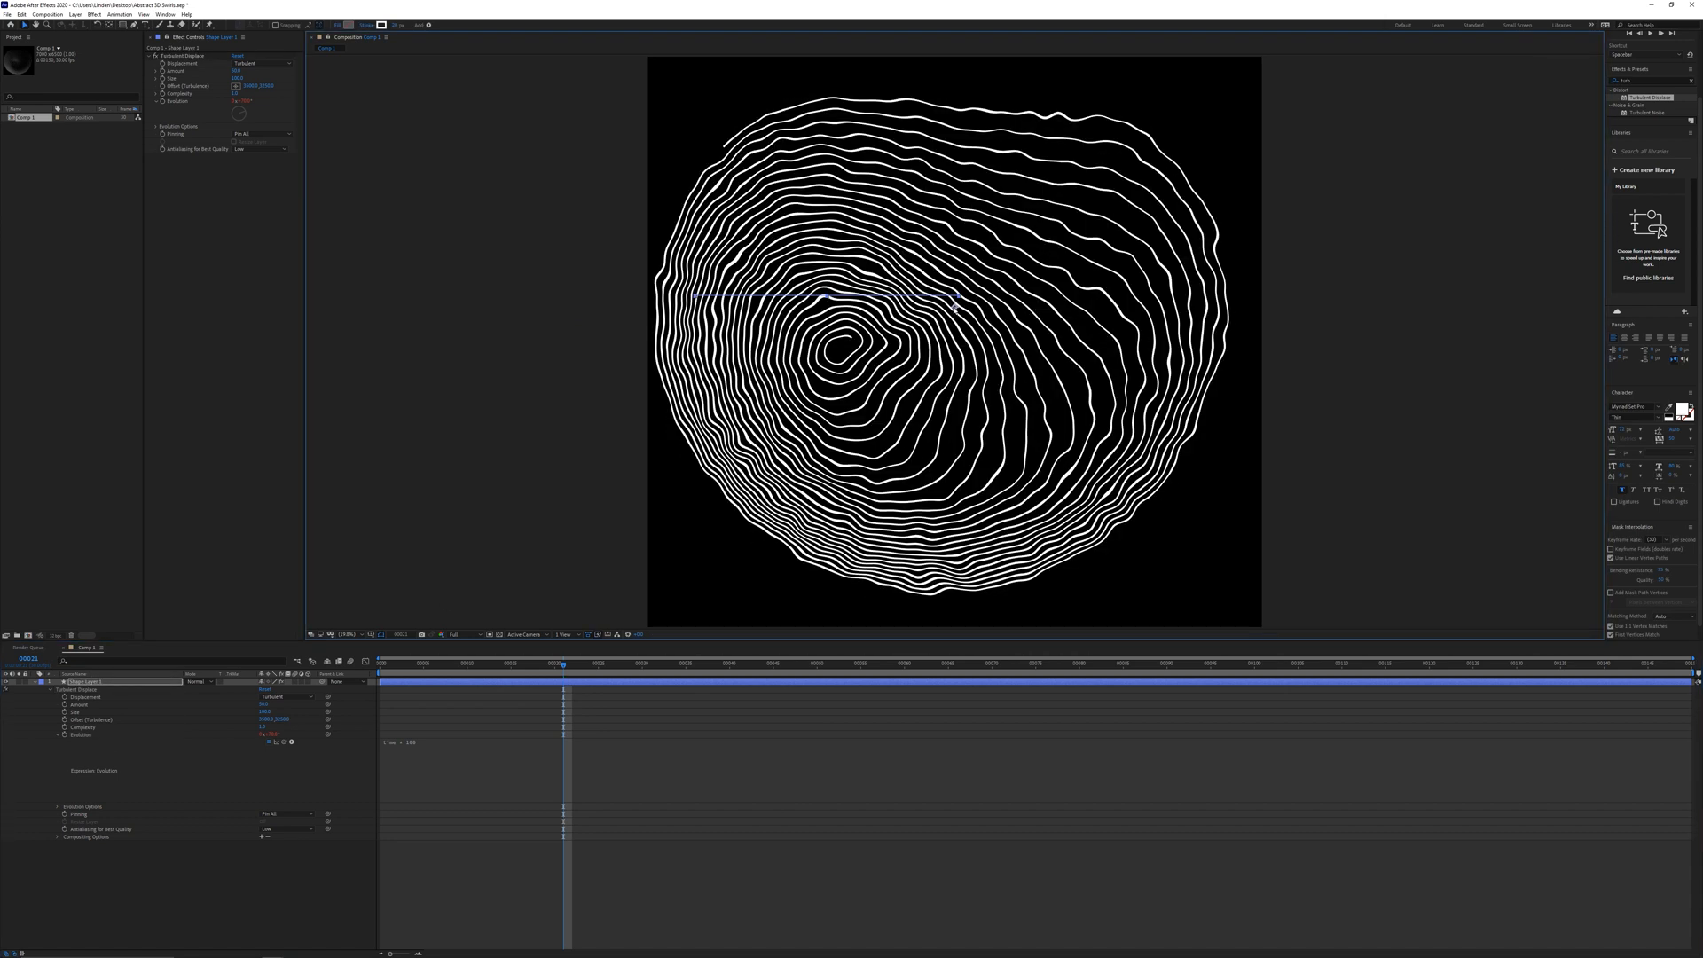
left_click_drag(958, 307, 960, 309)
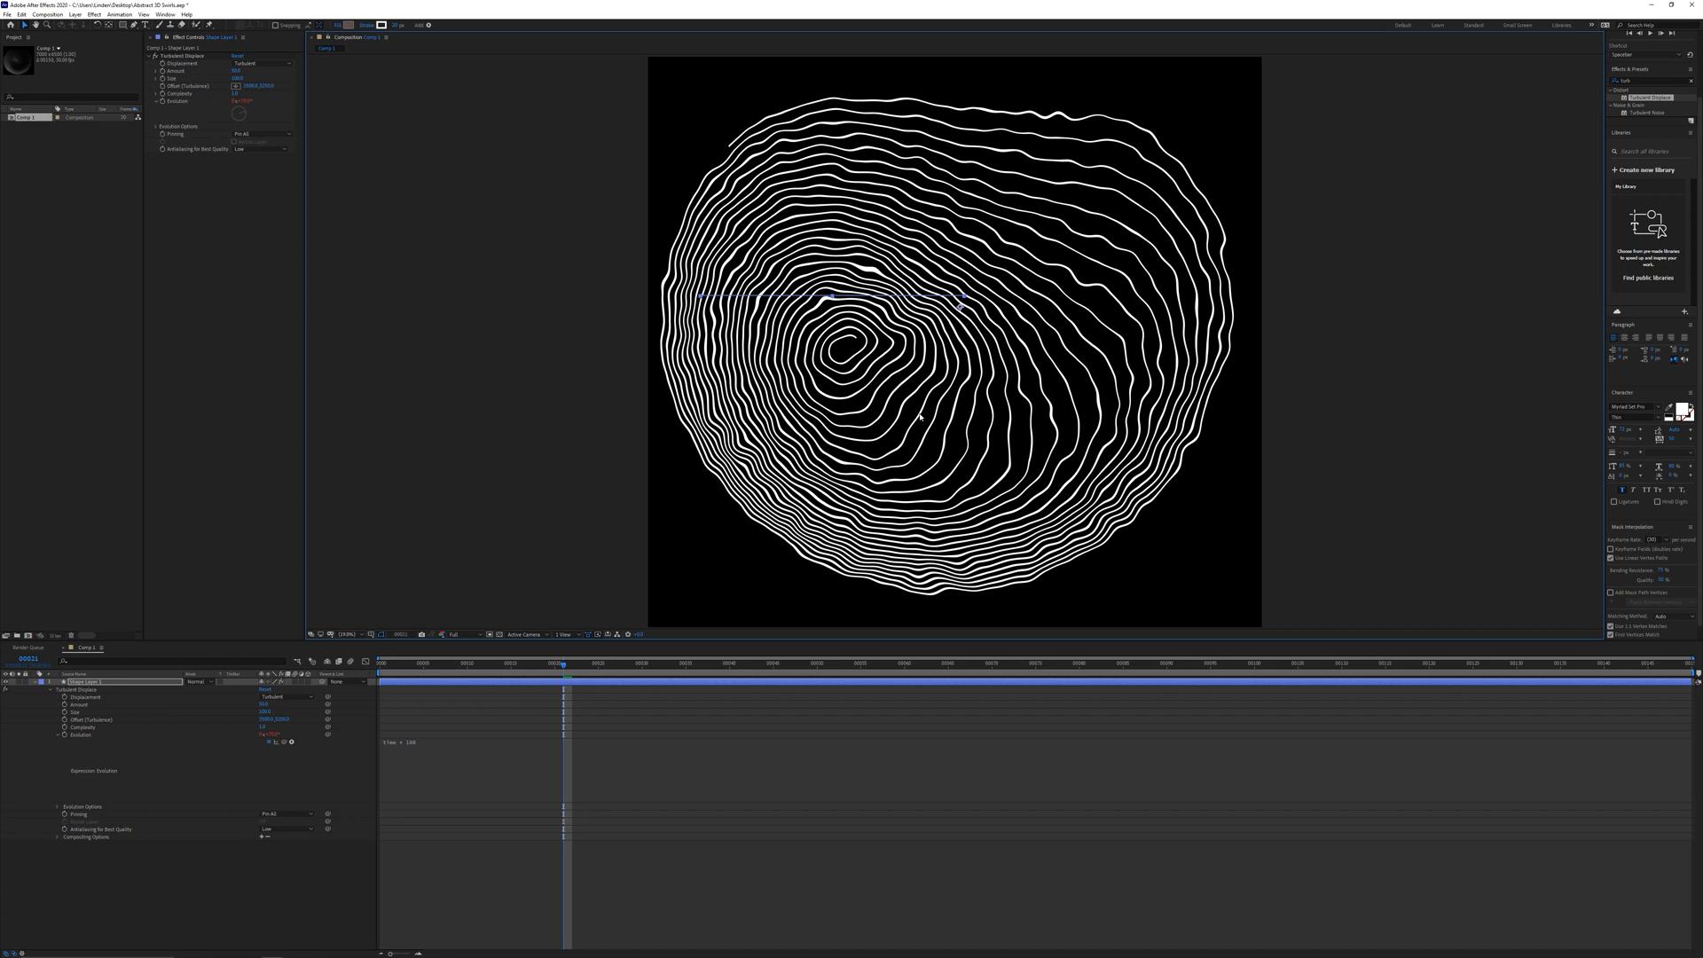
left_click(1267, 465)
Auto-trace the spiral shape layer over the work area, using the Luminance channel, to generate animated masks on a new layer
left_click(119, 684)
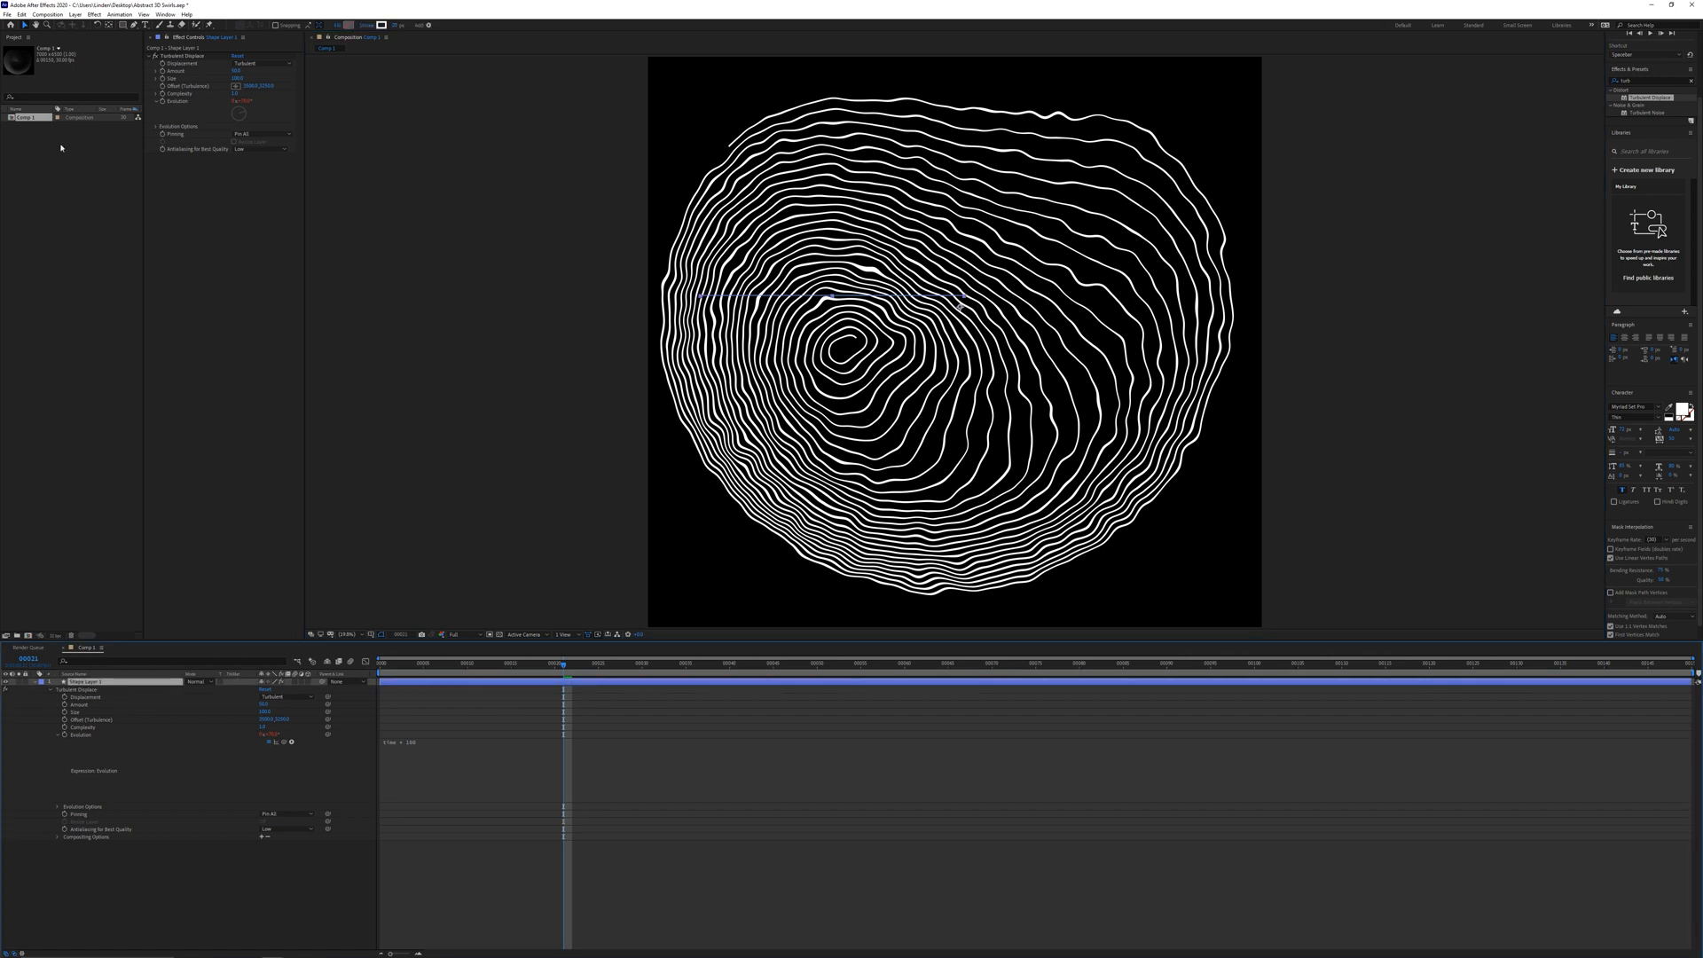
left_click(74, 14)
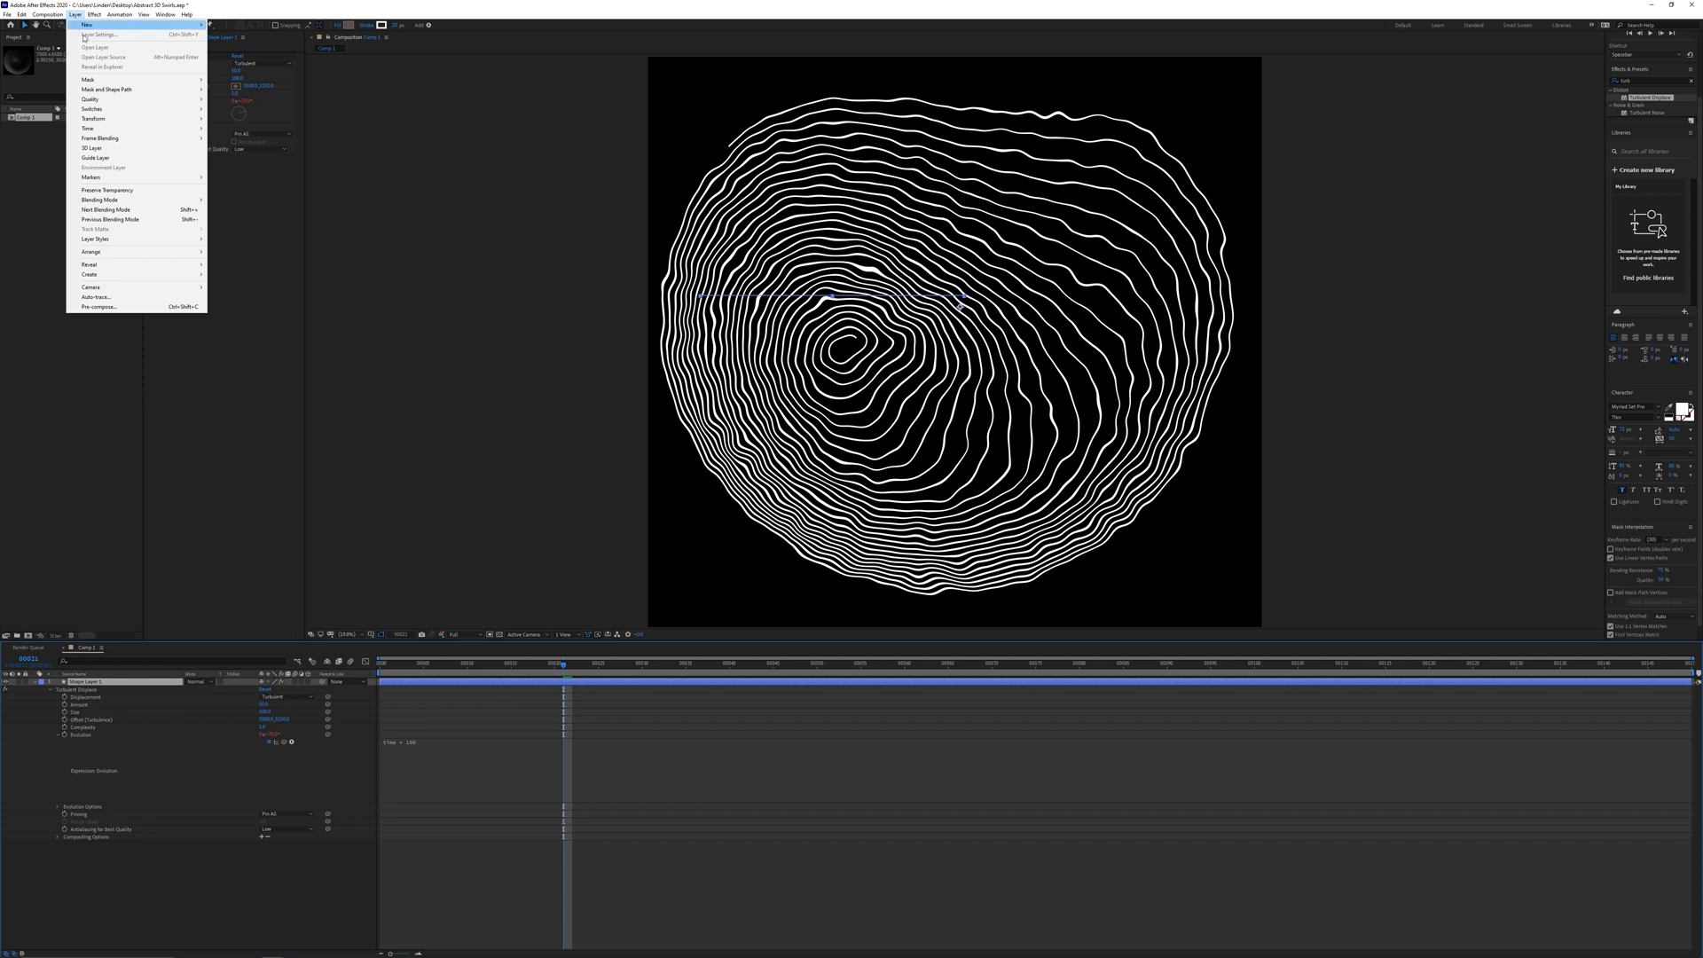
left_click(98, 297)
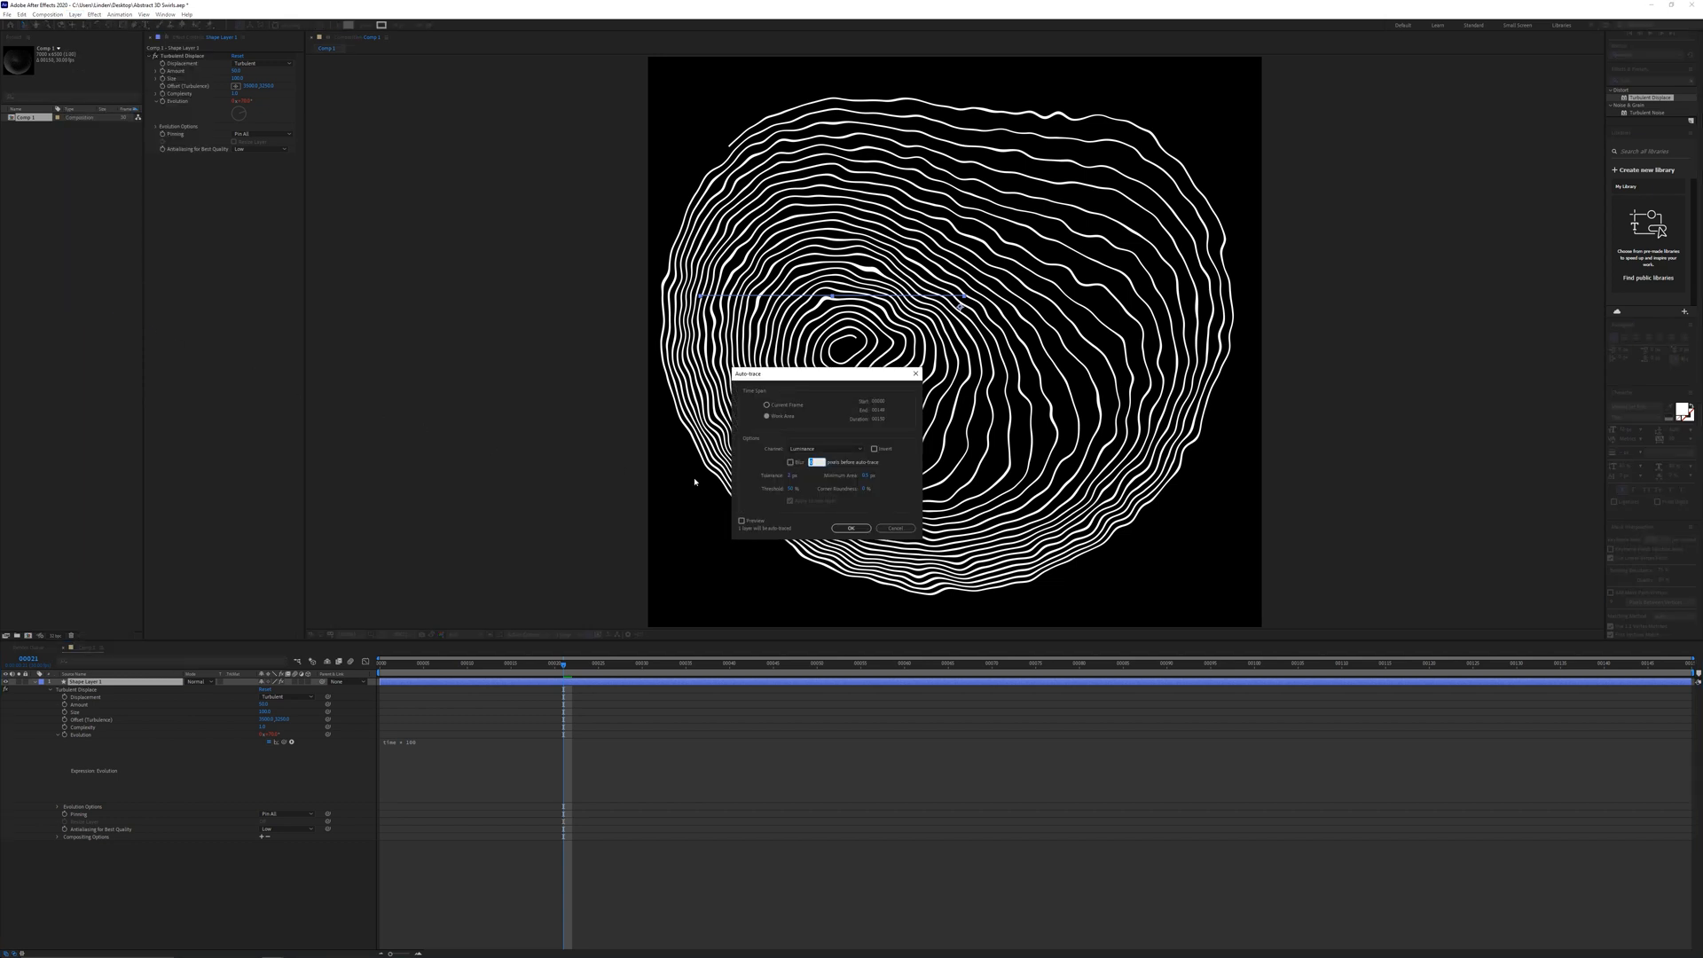
left_click(815, 480)
left_click(850, 528)
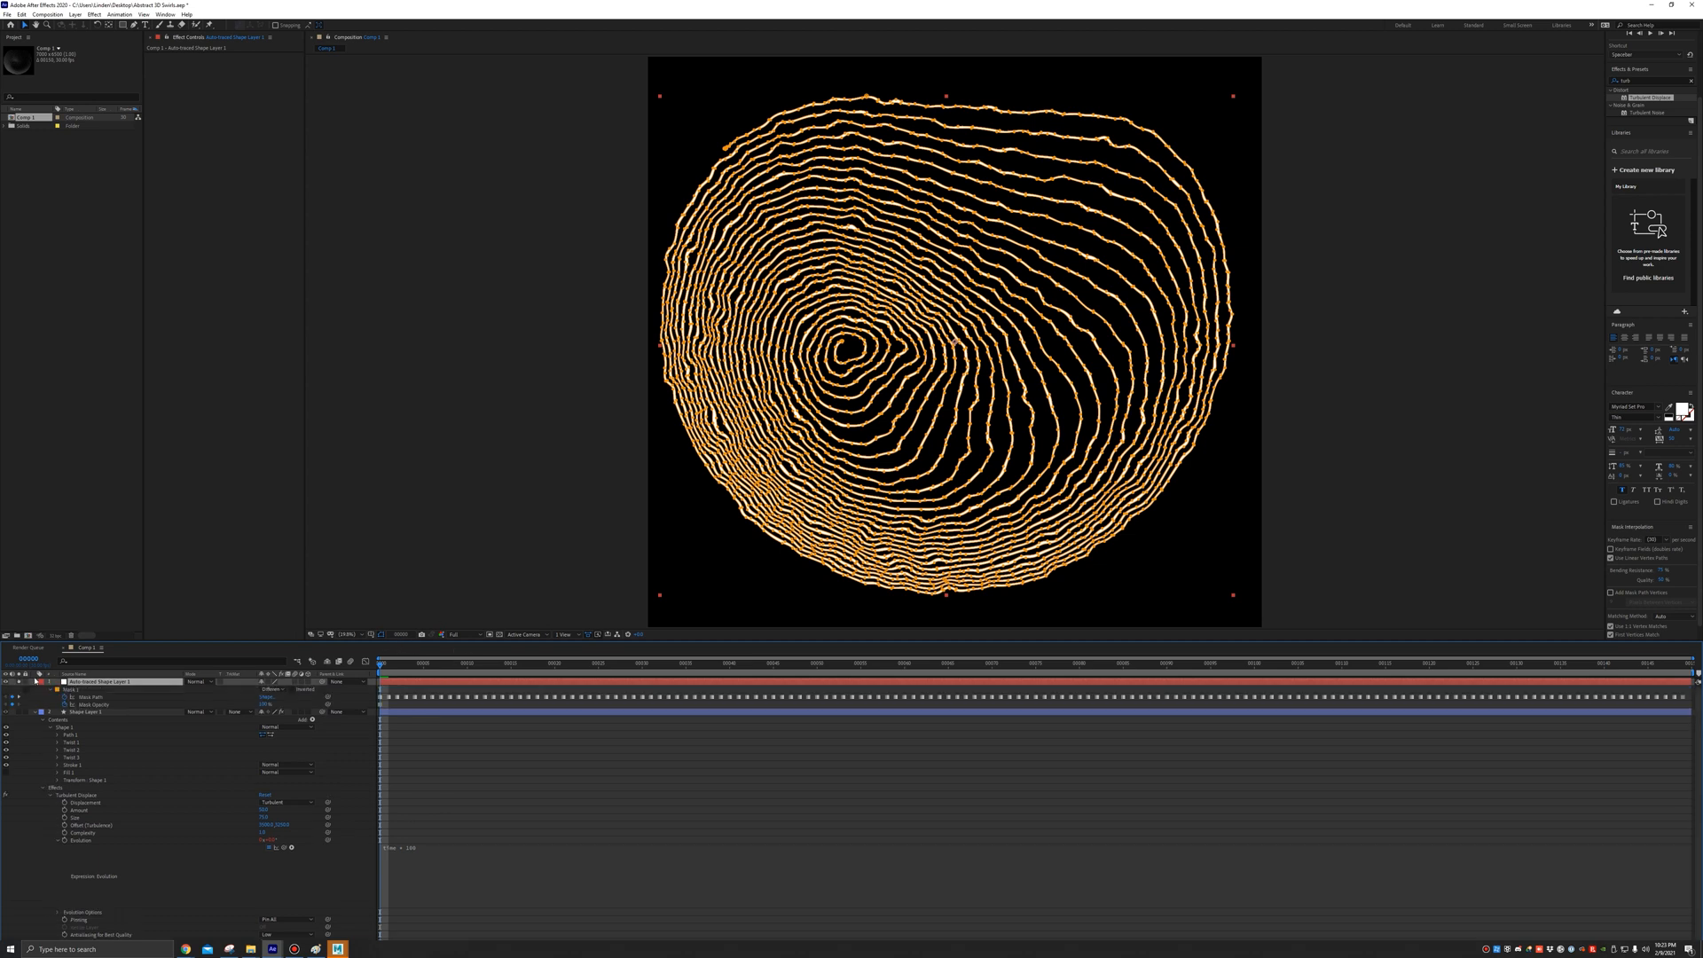
Examine up close how the auto-traced mask paths follow the spiral lines at several frames, ending at the first frame
scroll(955, 343, "up", 1)
scroll(954, 342, "up", 4)
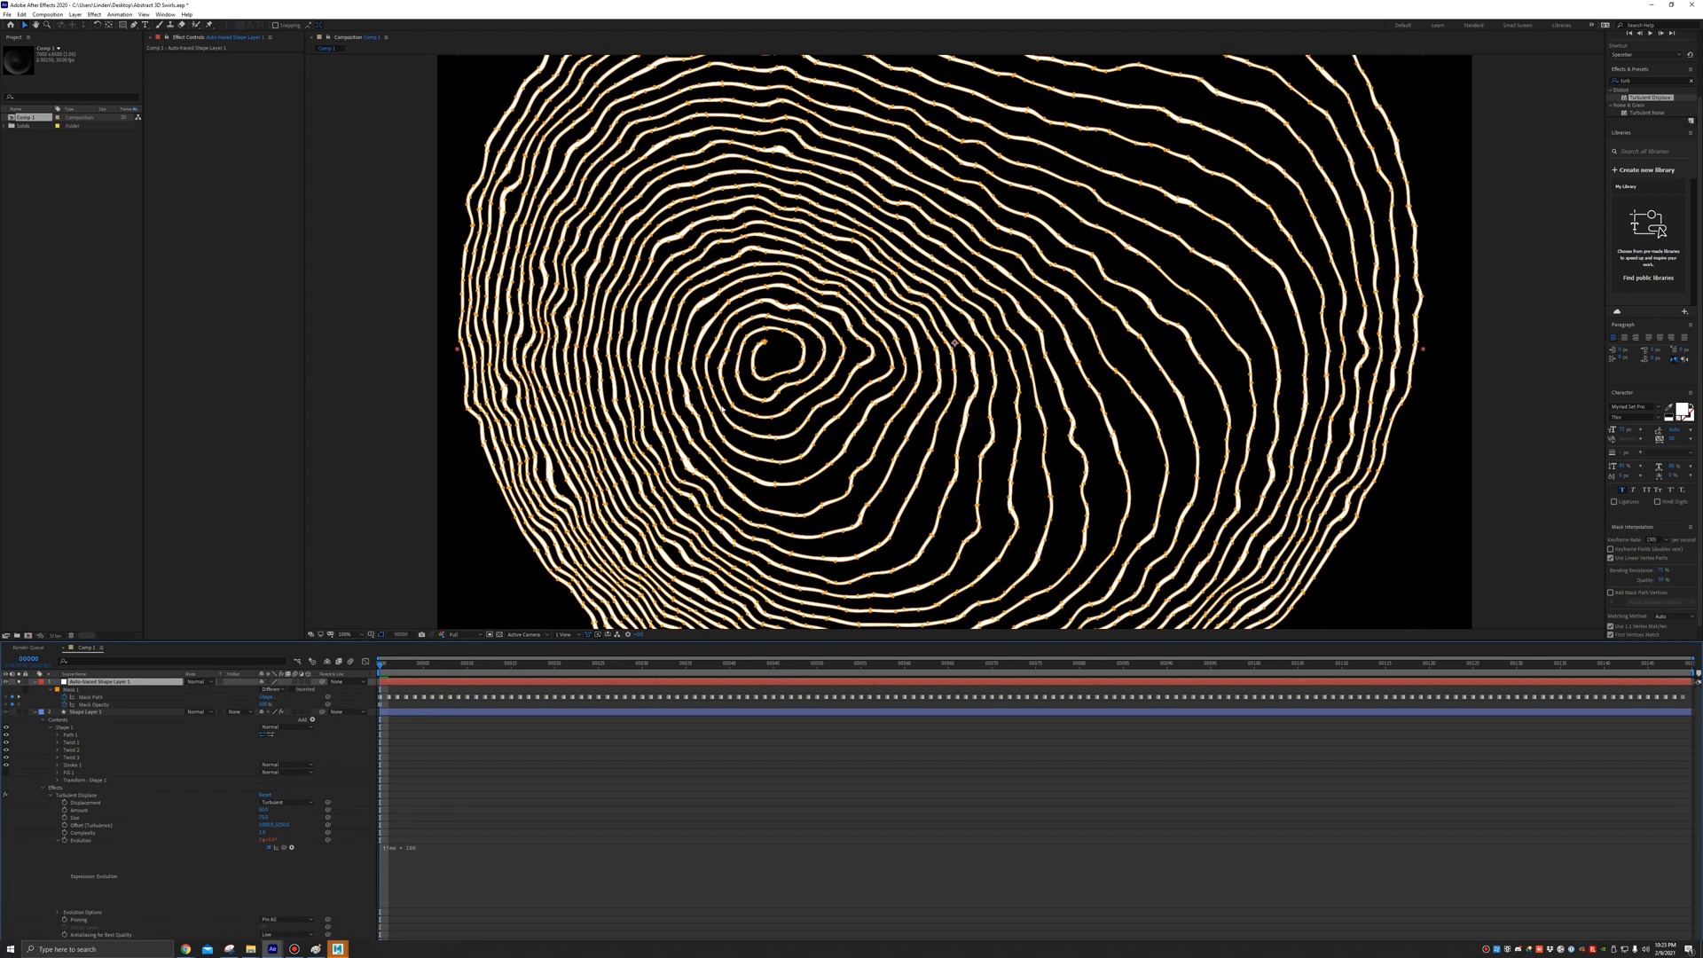
scroll(1043, 377, "up", 1)
left_click(1109, 370)
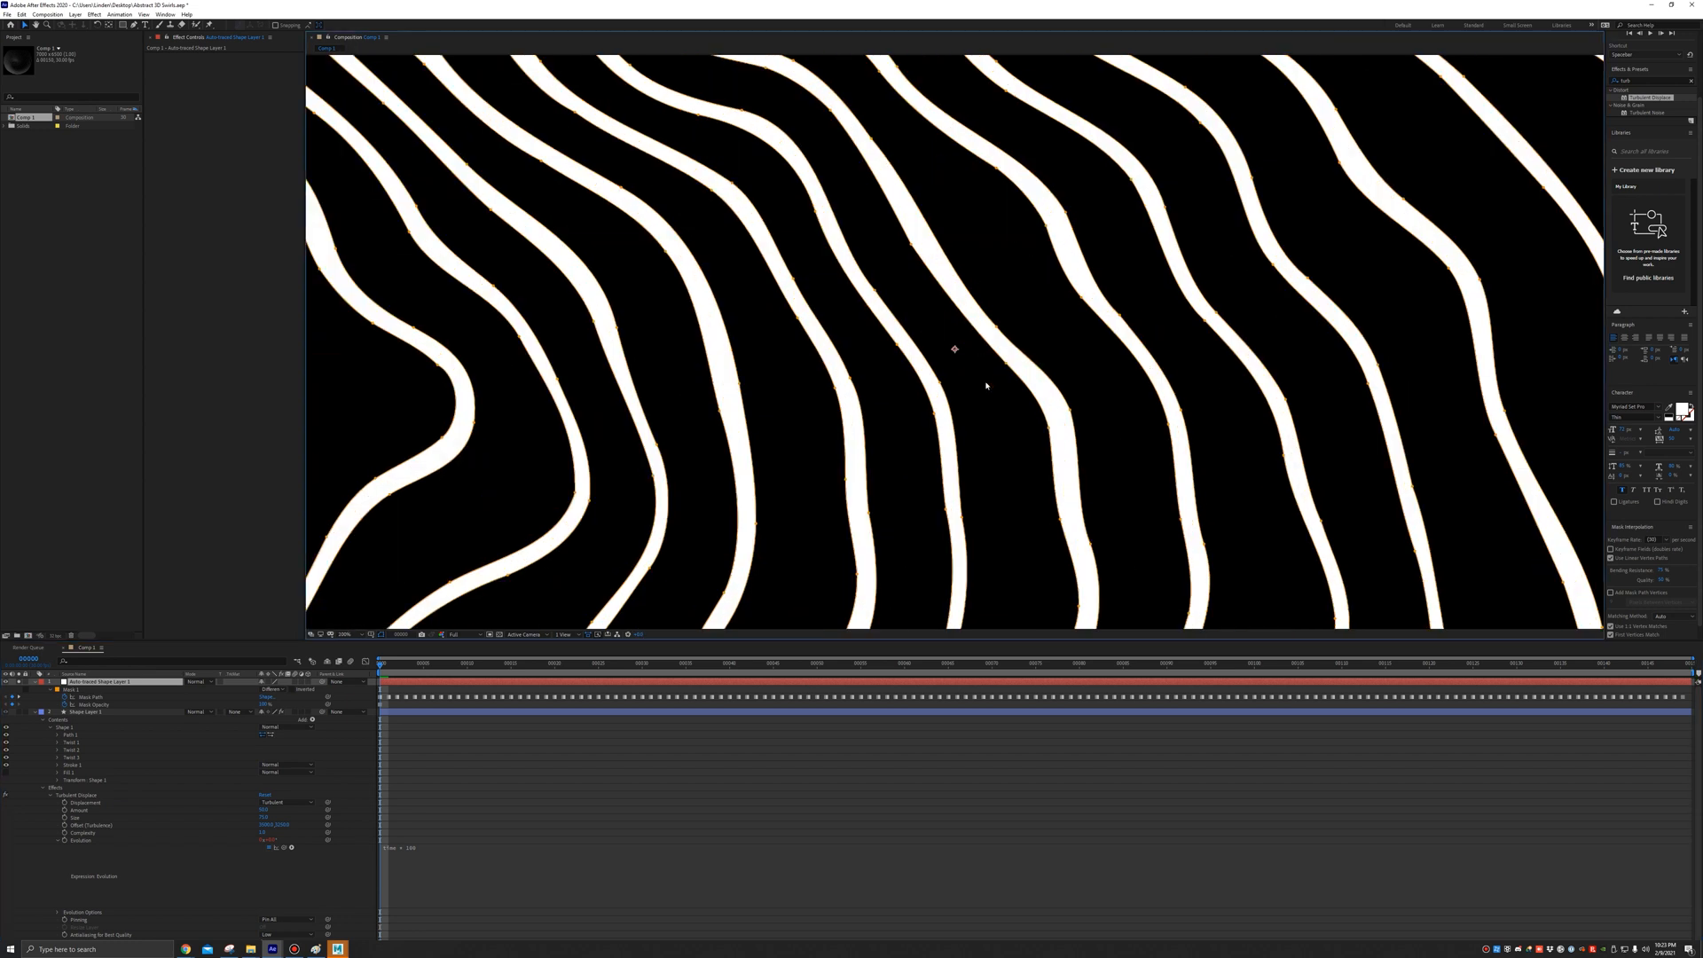
scroll(987, 384, "down", 1)
left_click_drag(1050, 380, 1341, 374)
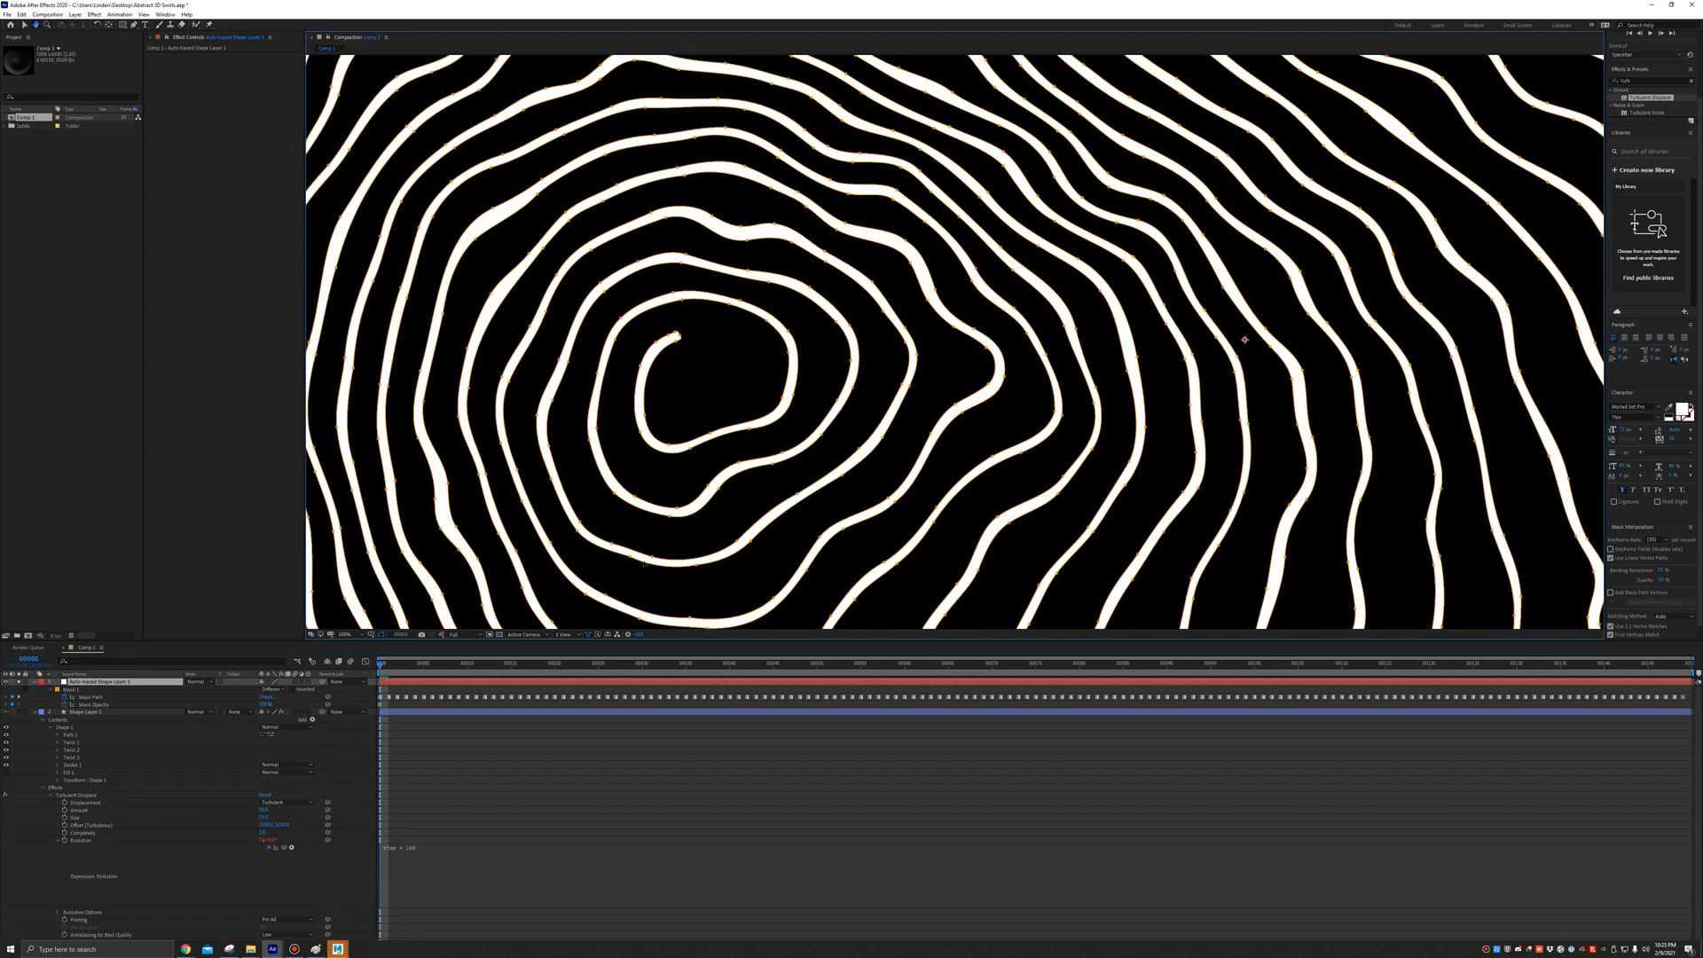
left_click(467, 665)
key("v")
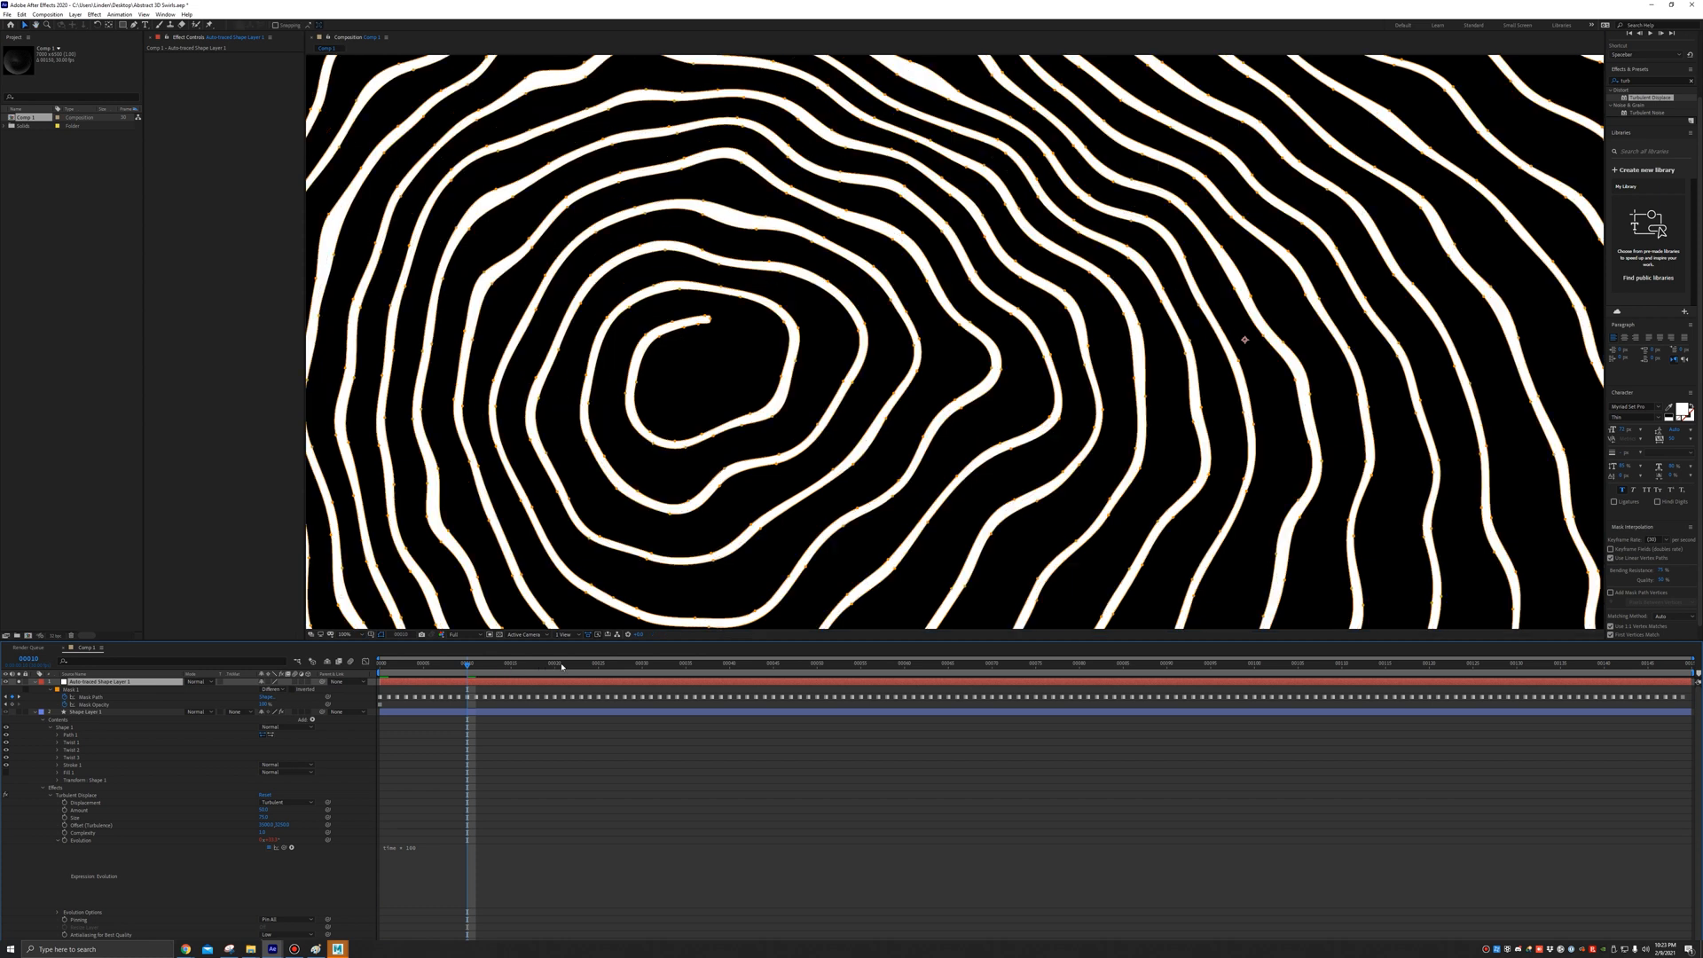
left_click(564, 665)
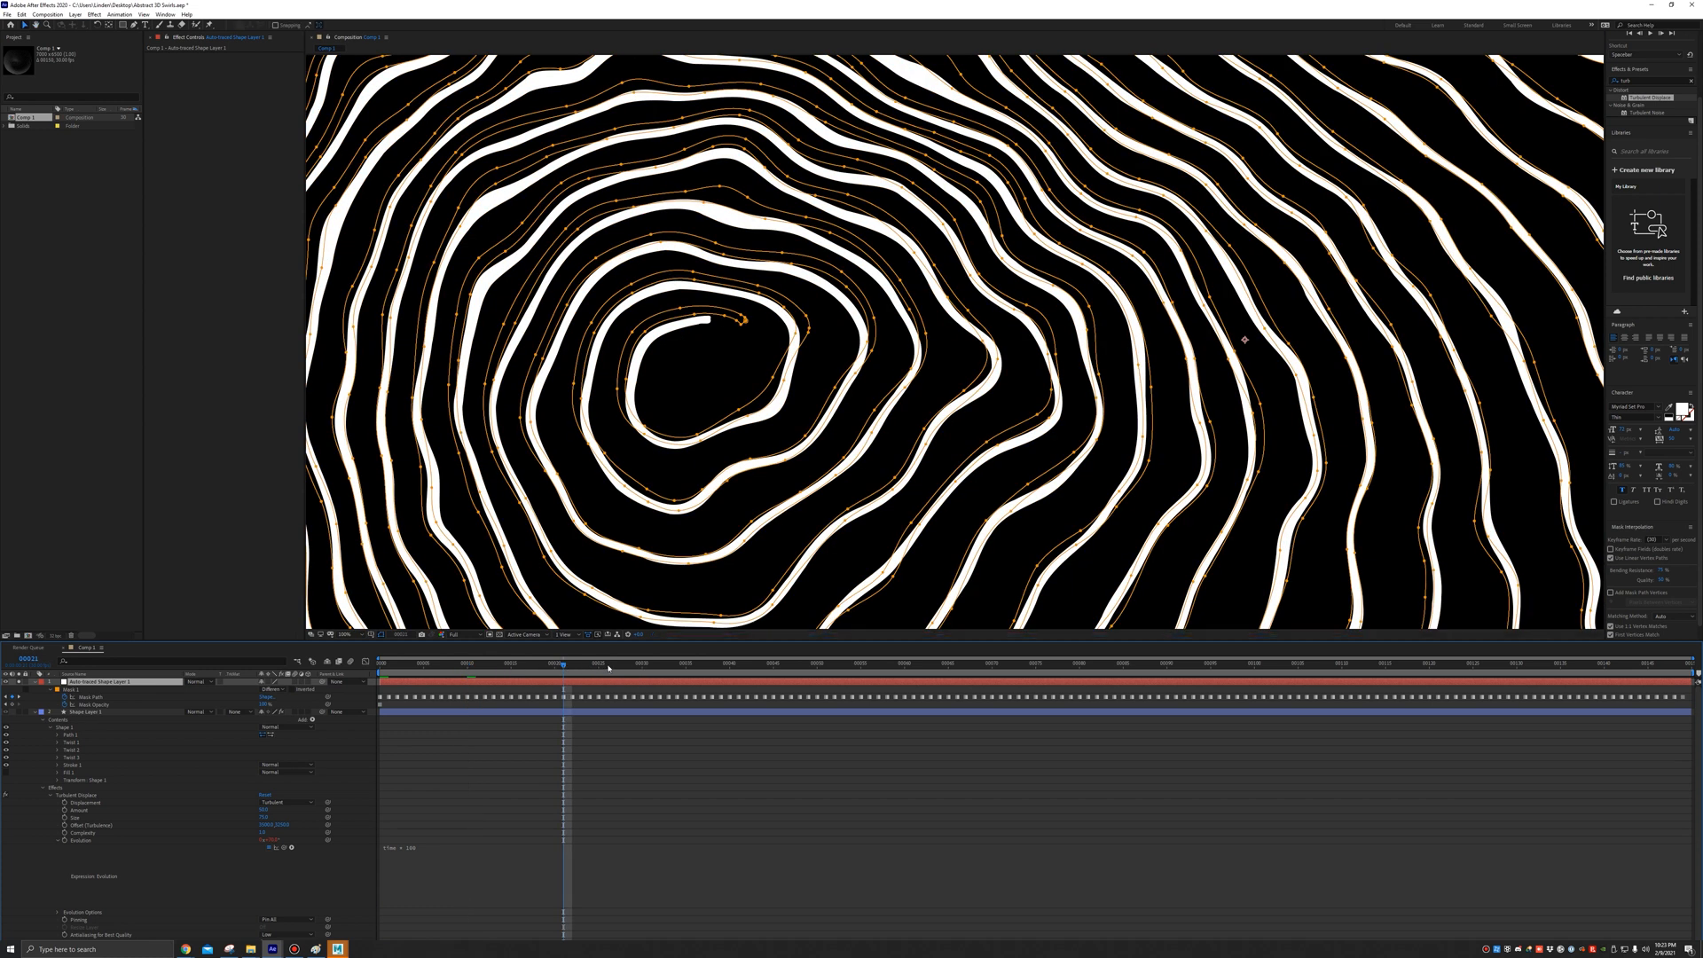
left_click(520, 667)
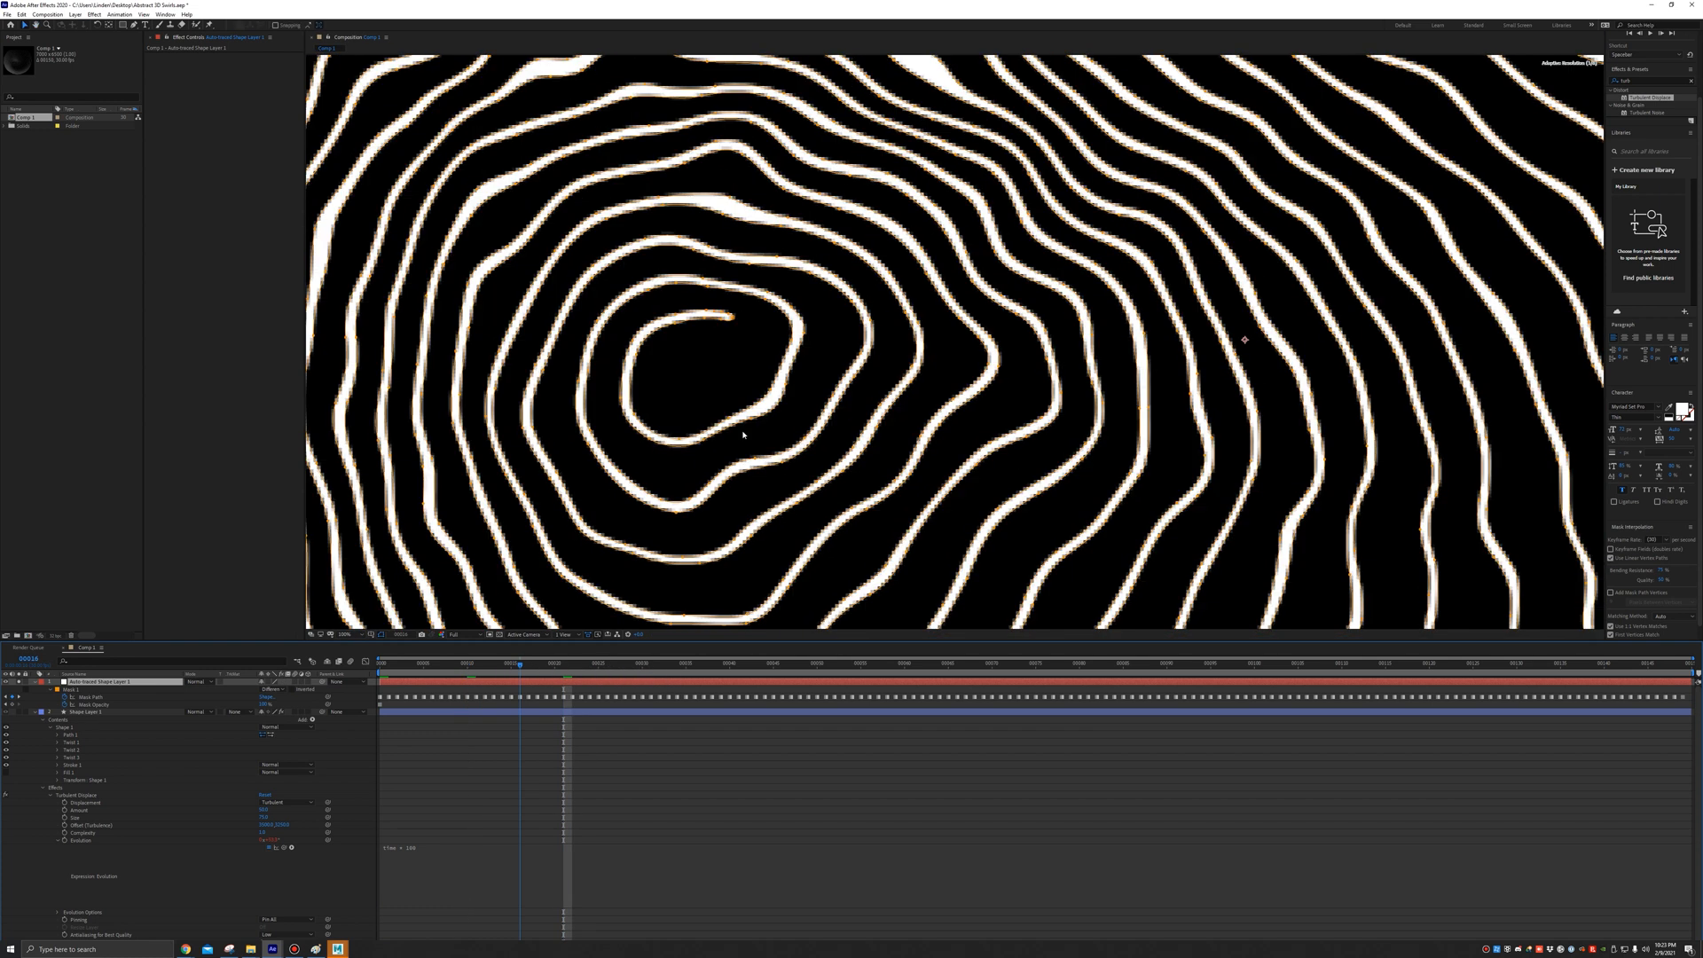
key("Home")
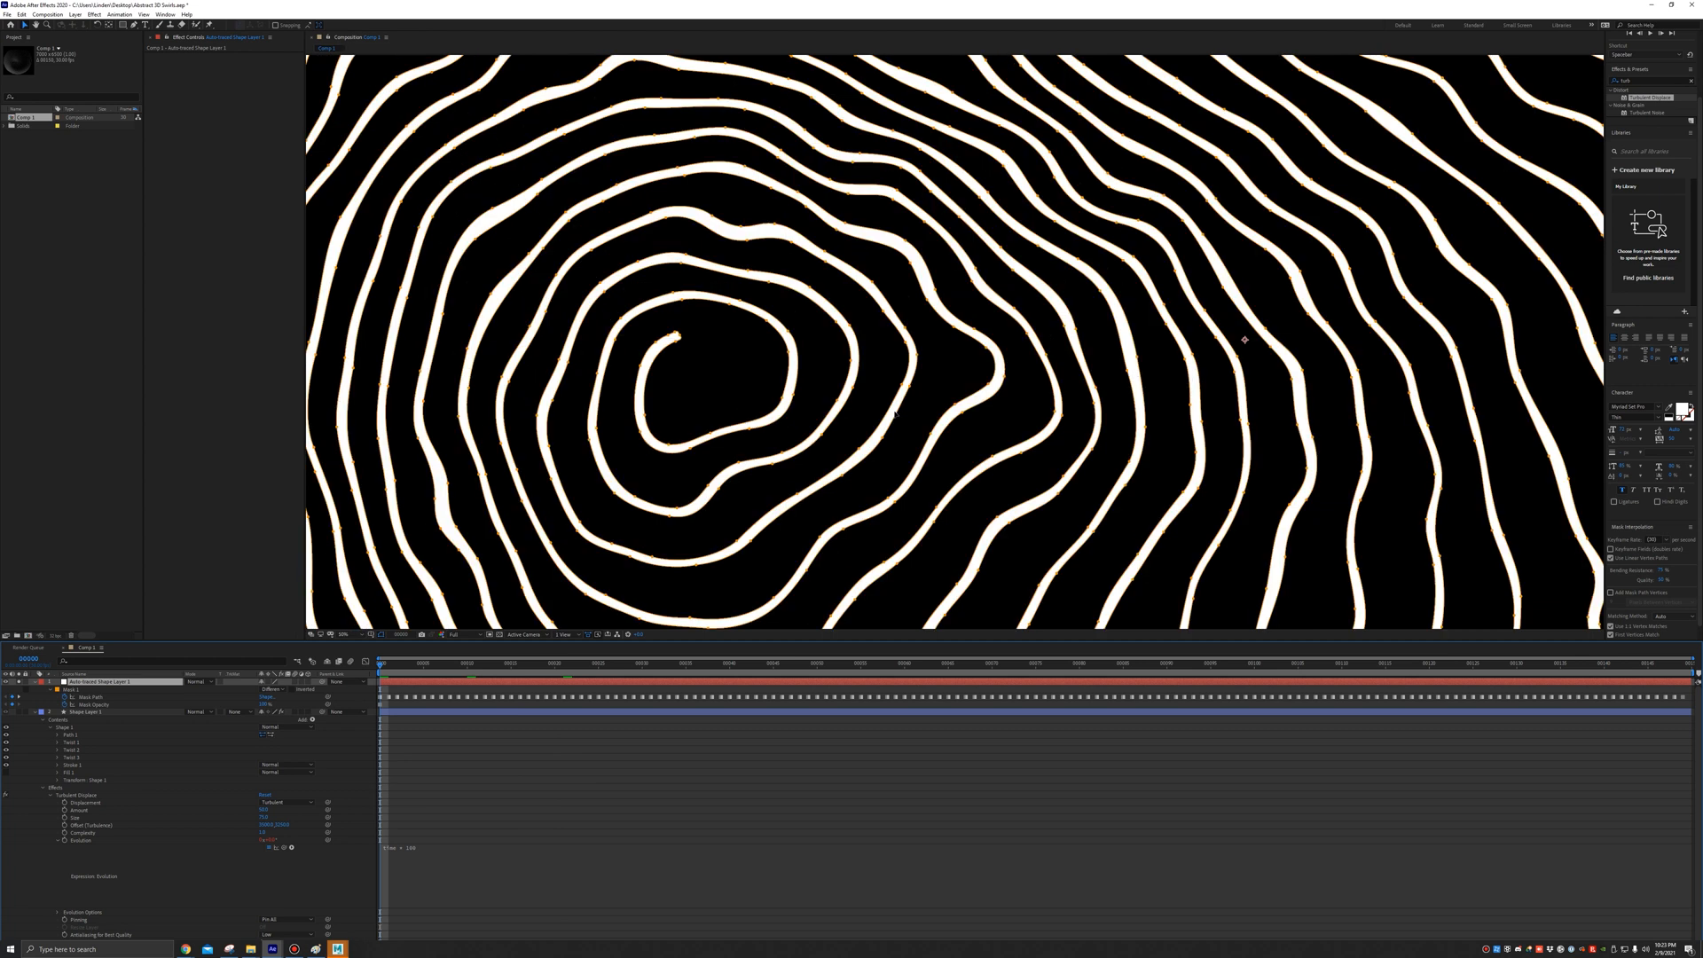
Collapse the timeline properties of the auto-traced layer and the spiral shape layer
scroll(894, 413, "down", 4)
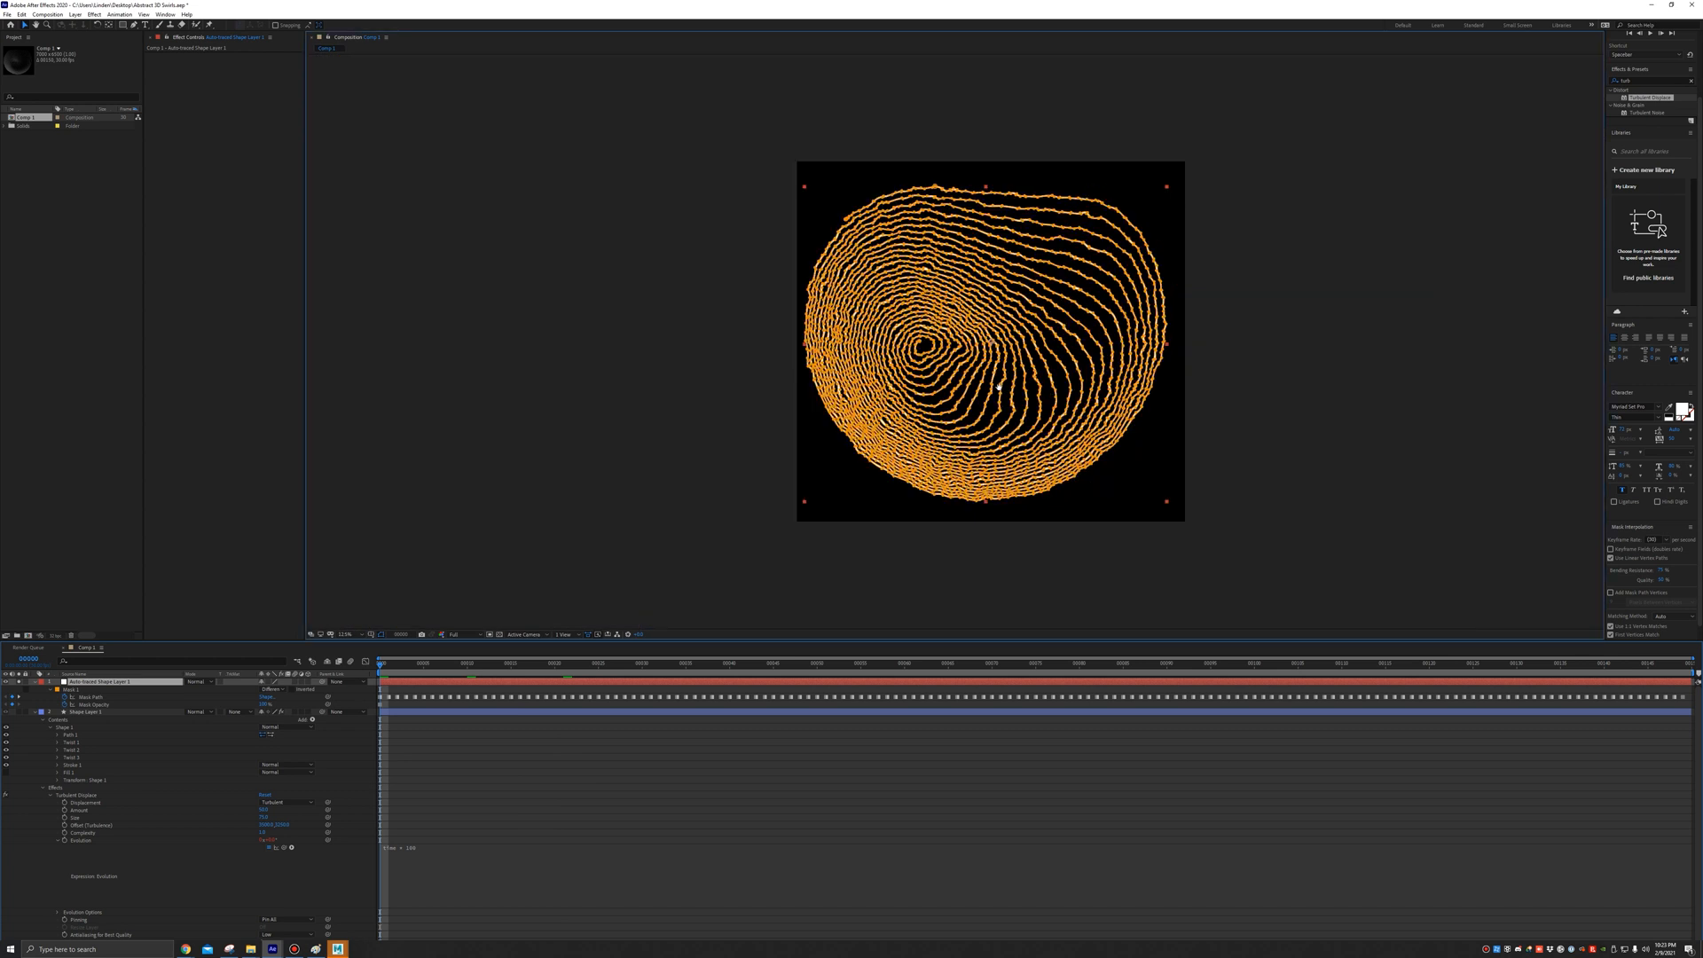
scroll(985, 387, "up", 2)
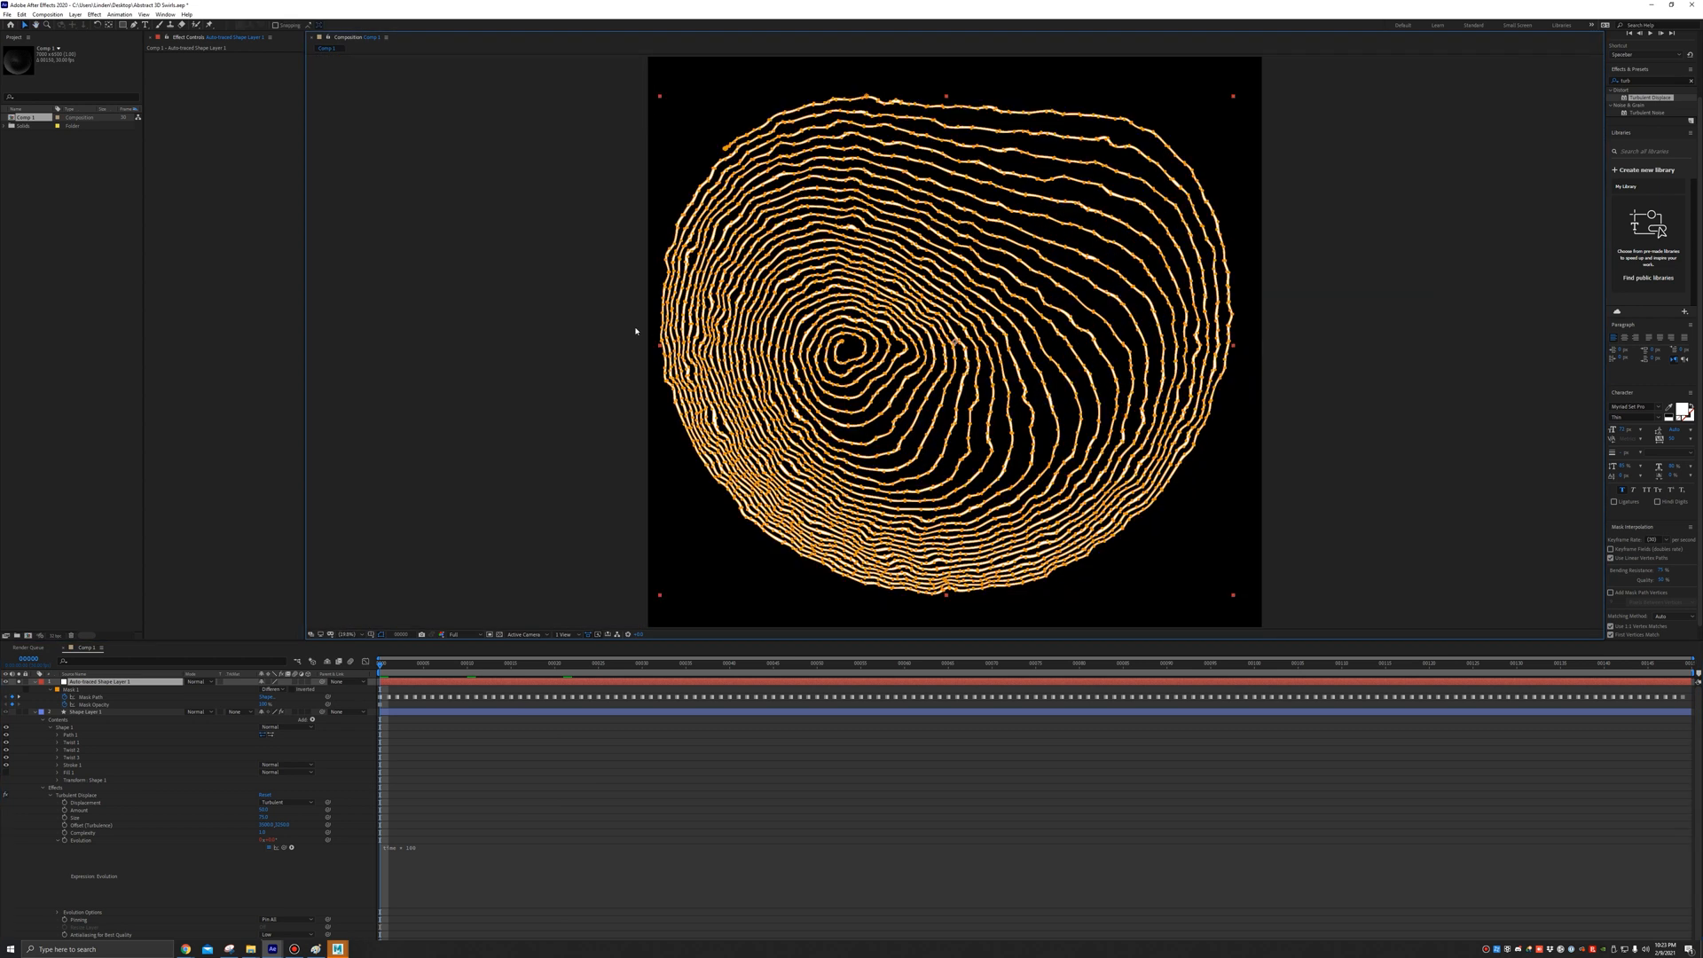
left_click(567, 358)
left_click(70, 679)
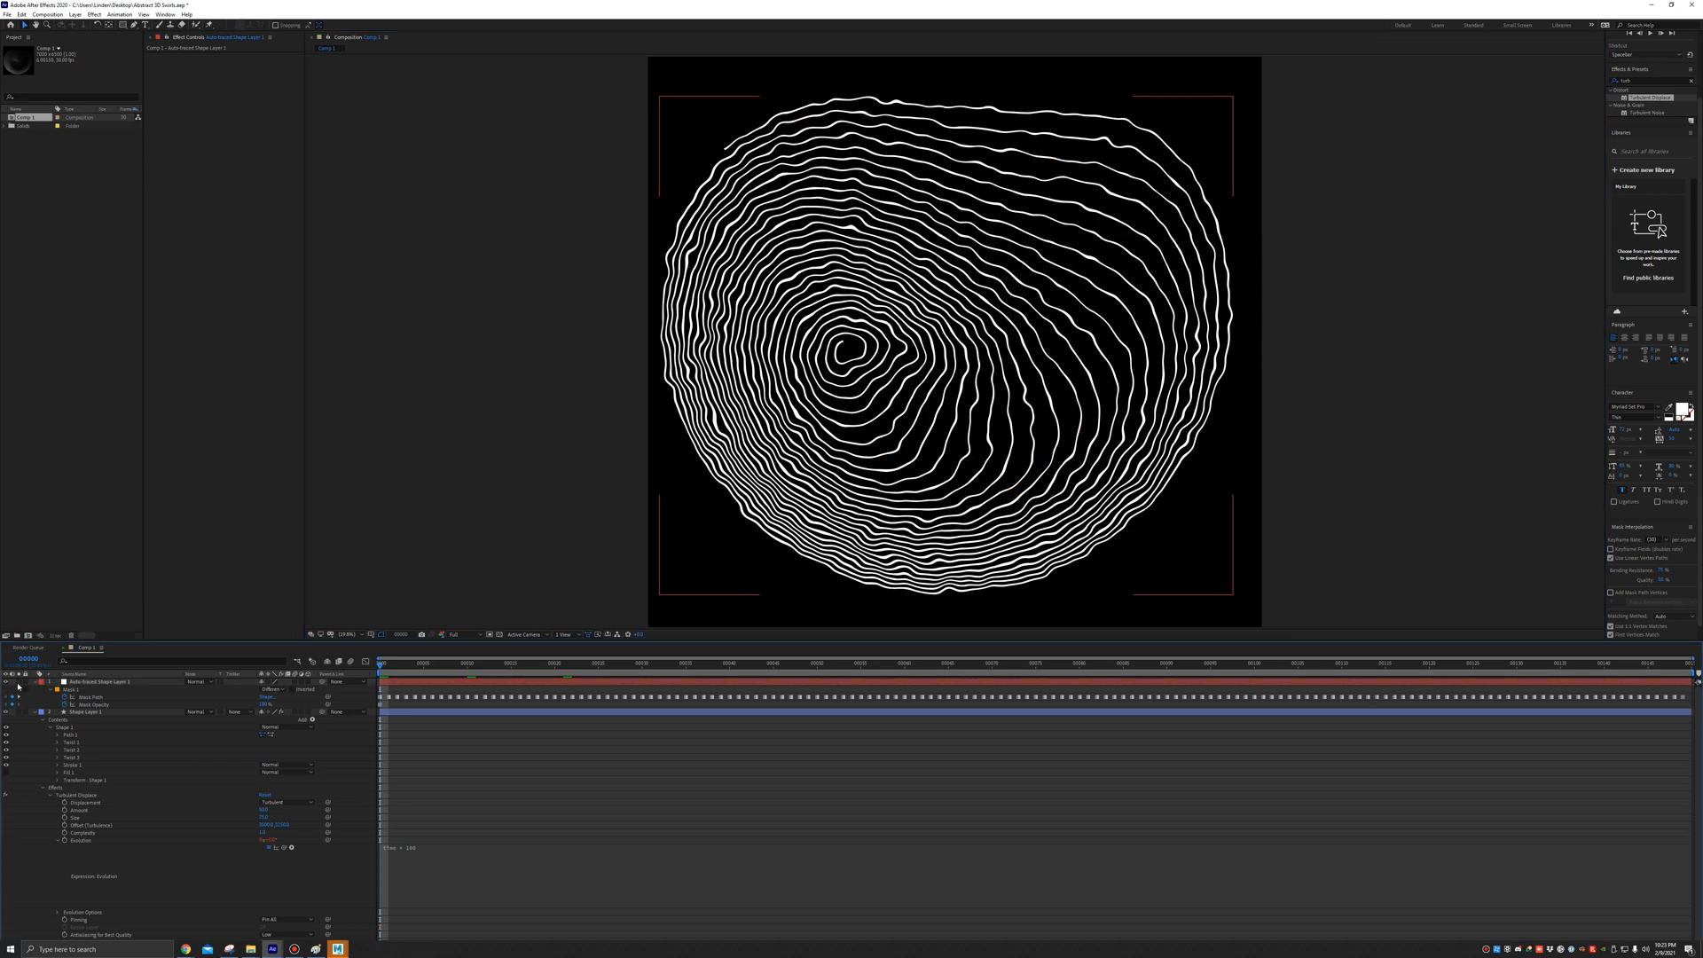
left_click(37, 681)
left_click(36, 689)
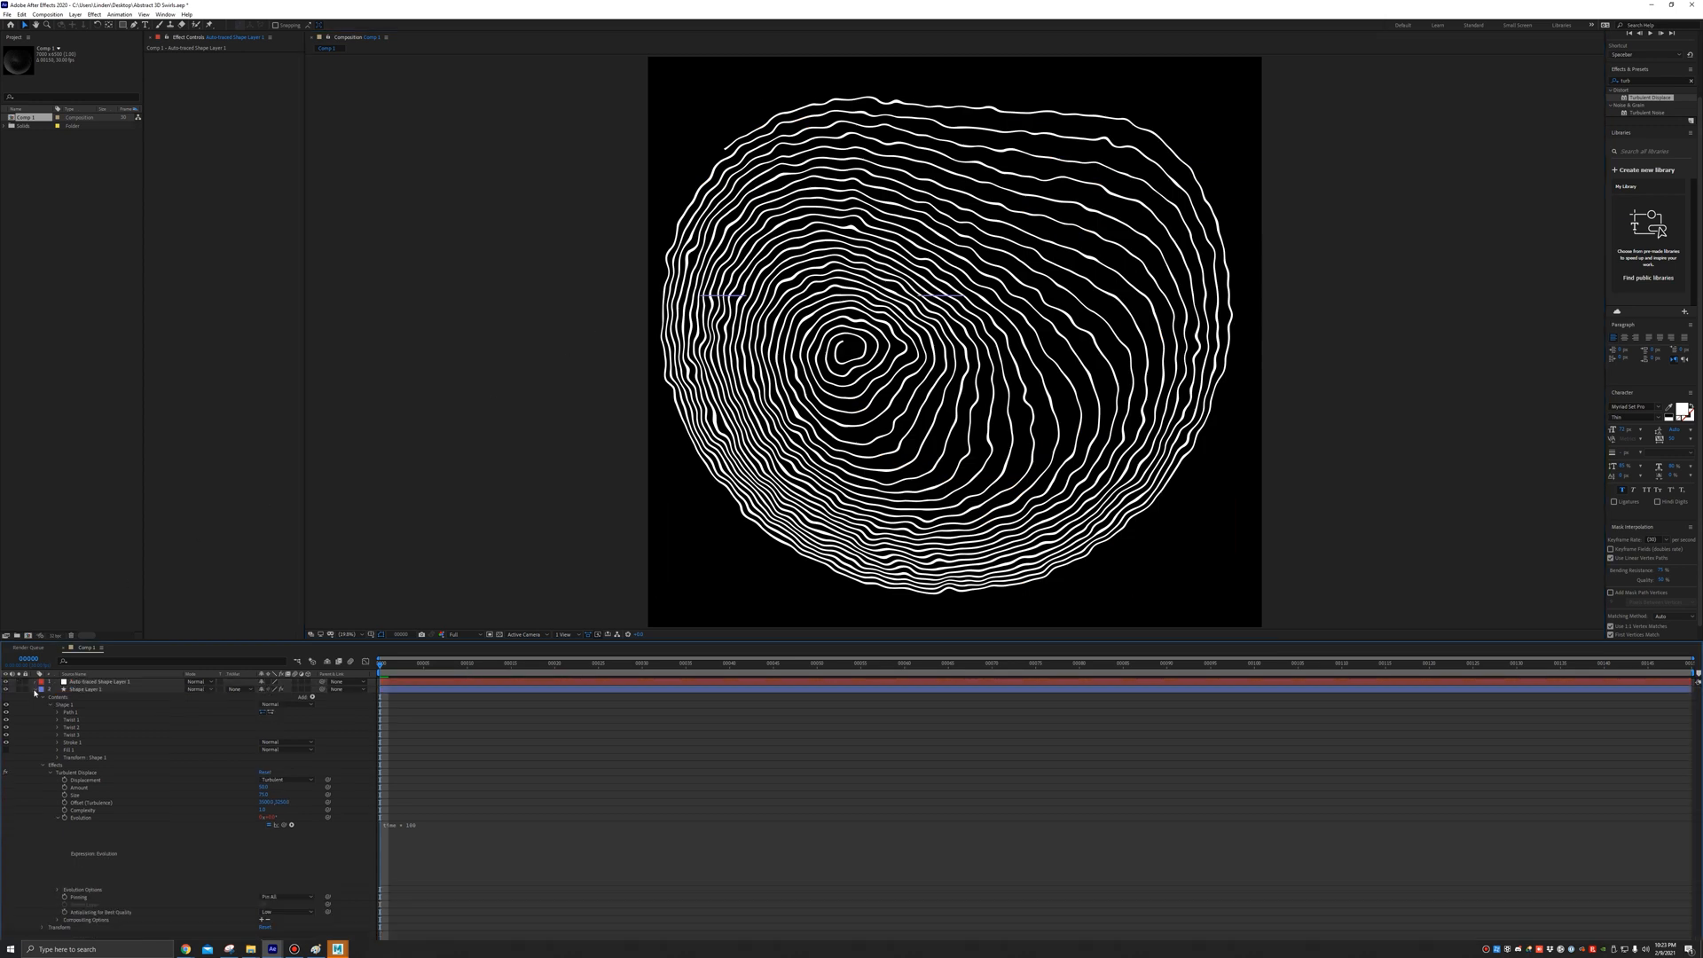
Resize the composition to 3840 px wide and 2160 px high
key("ctrl+k")
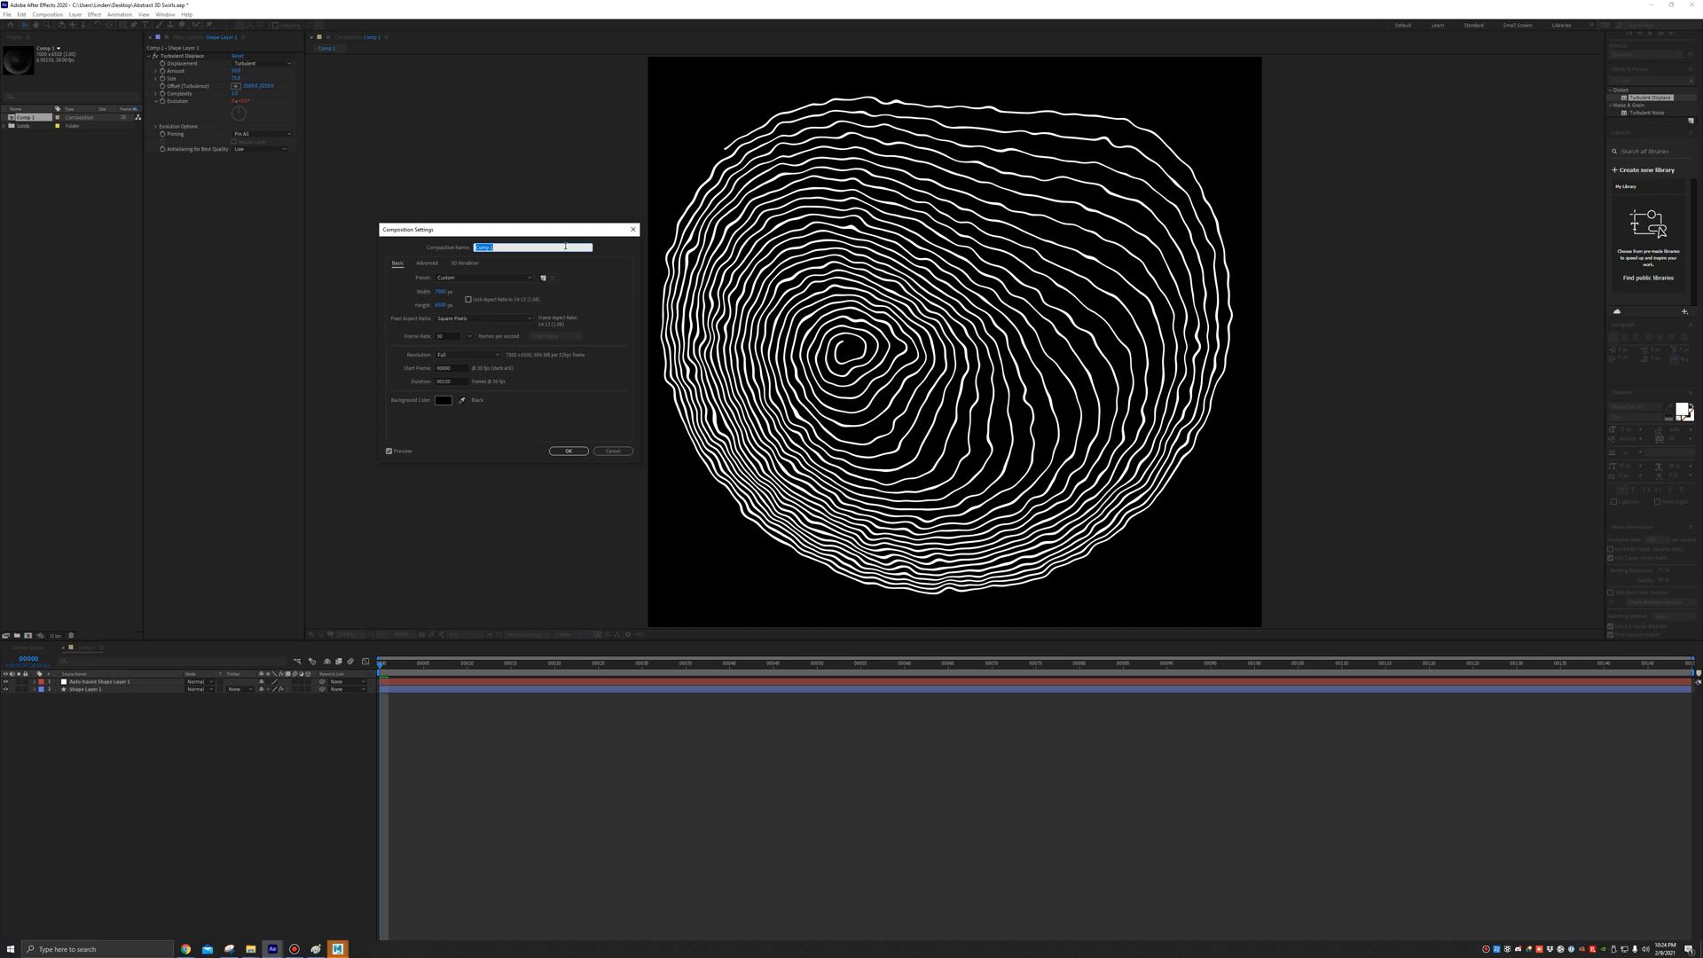
left_click_drag(574, 221, 916, 219)
key("Tab")
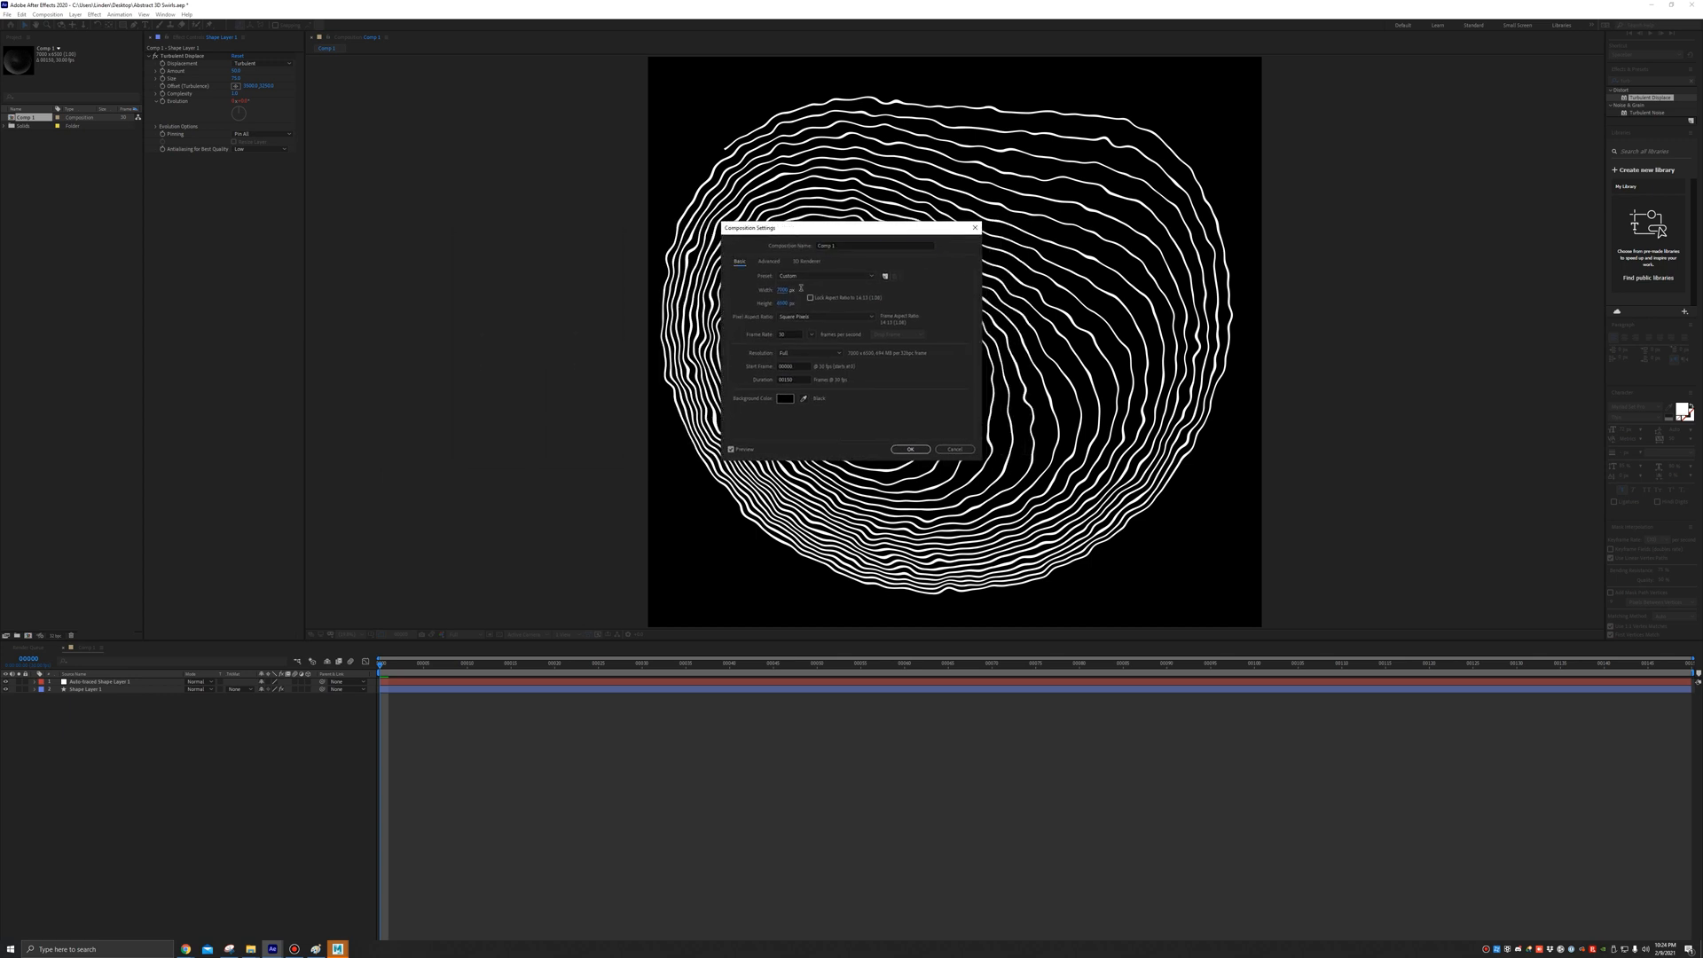
type("40")
key("Tab")
type("2160")
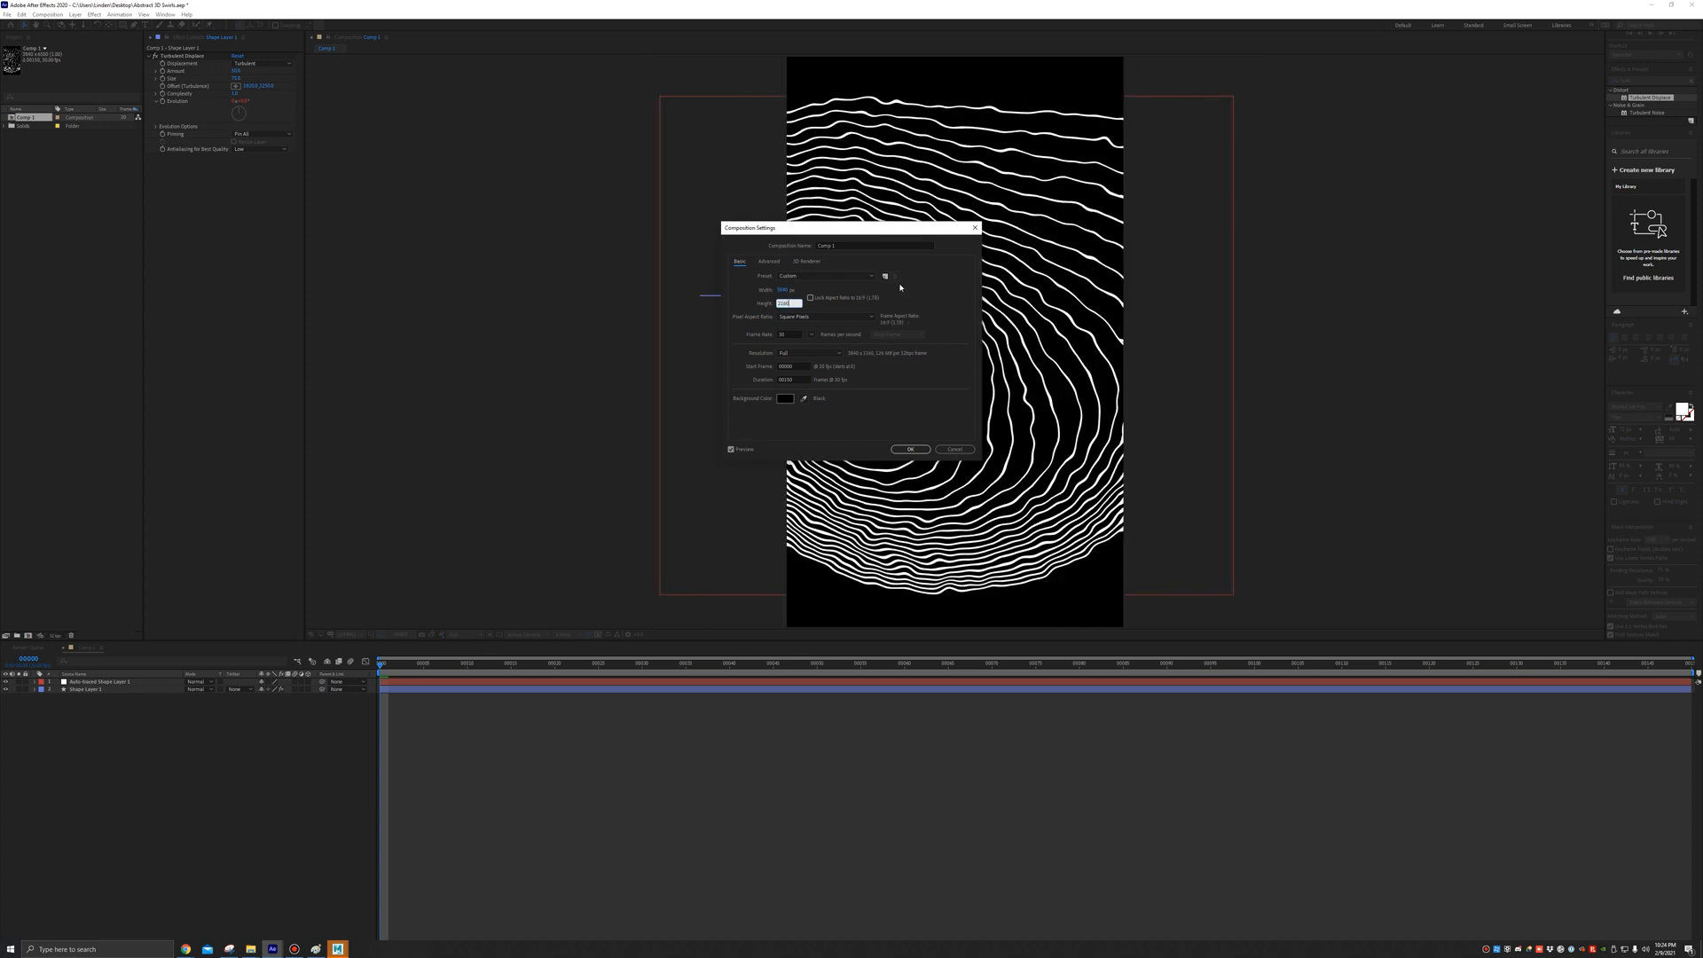
key("Return")
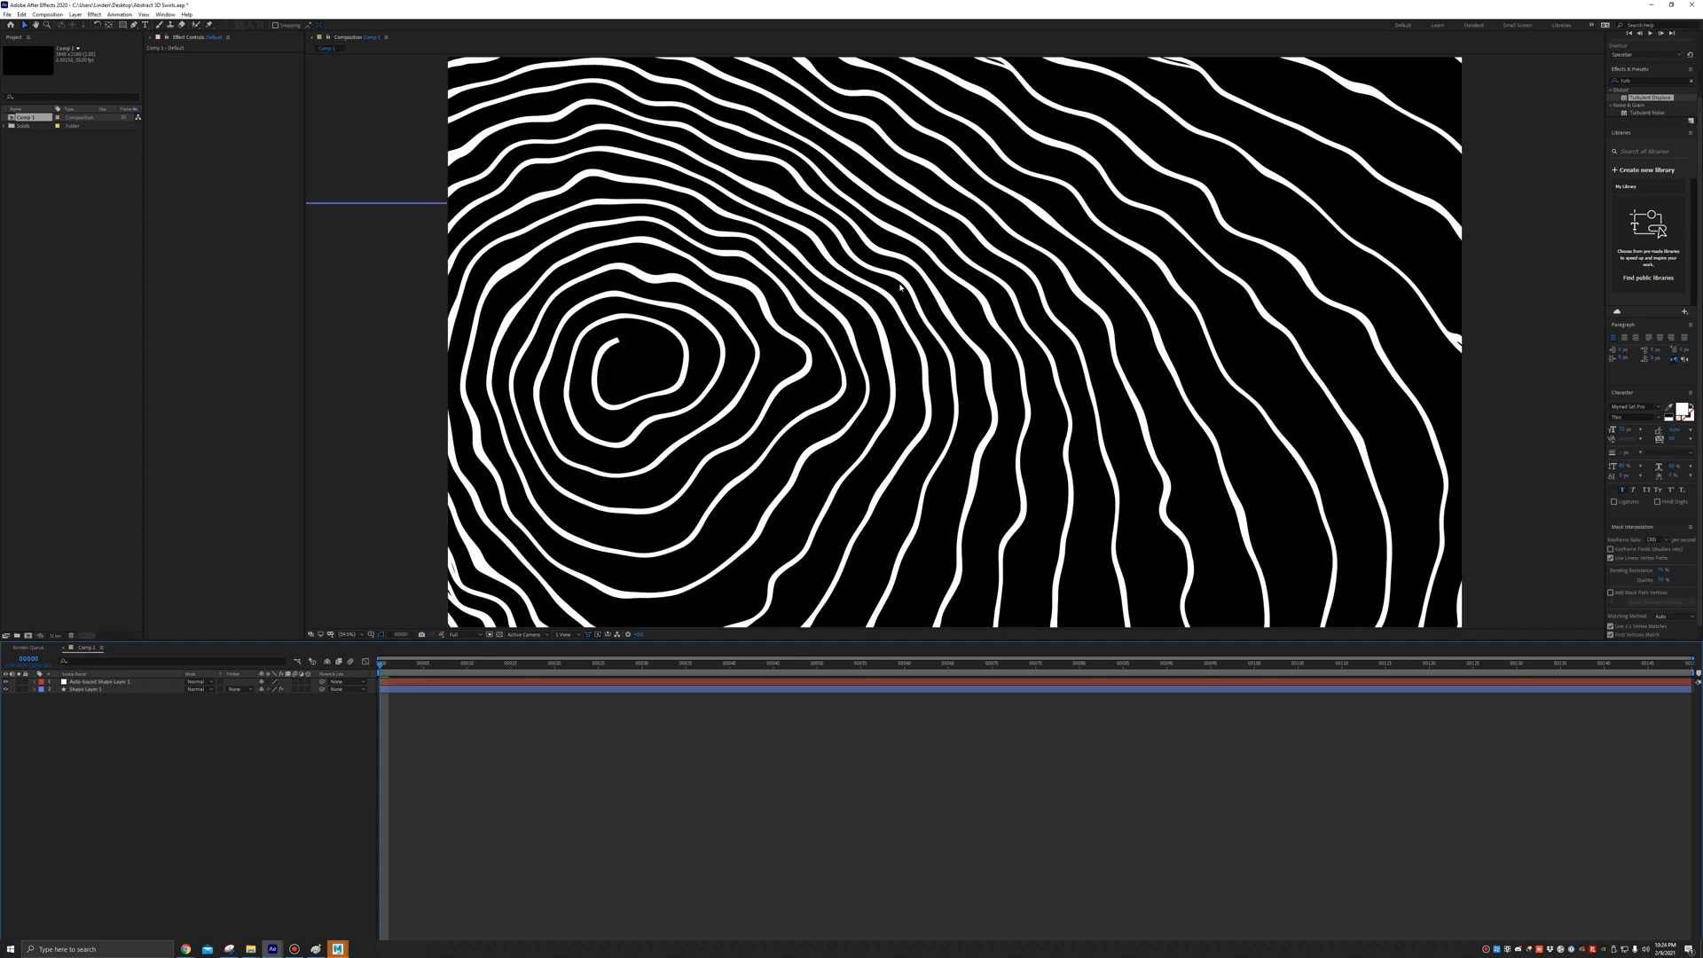
Create a new composition-sized black solid named Element above the existing layers
right_click(232, 781)
mouse_move(293, 788)
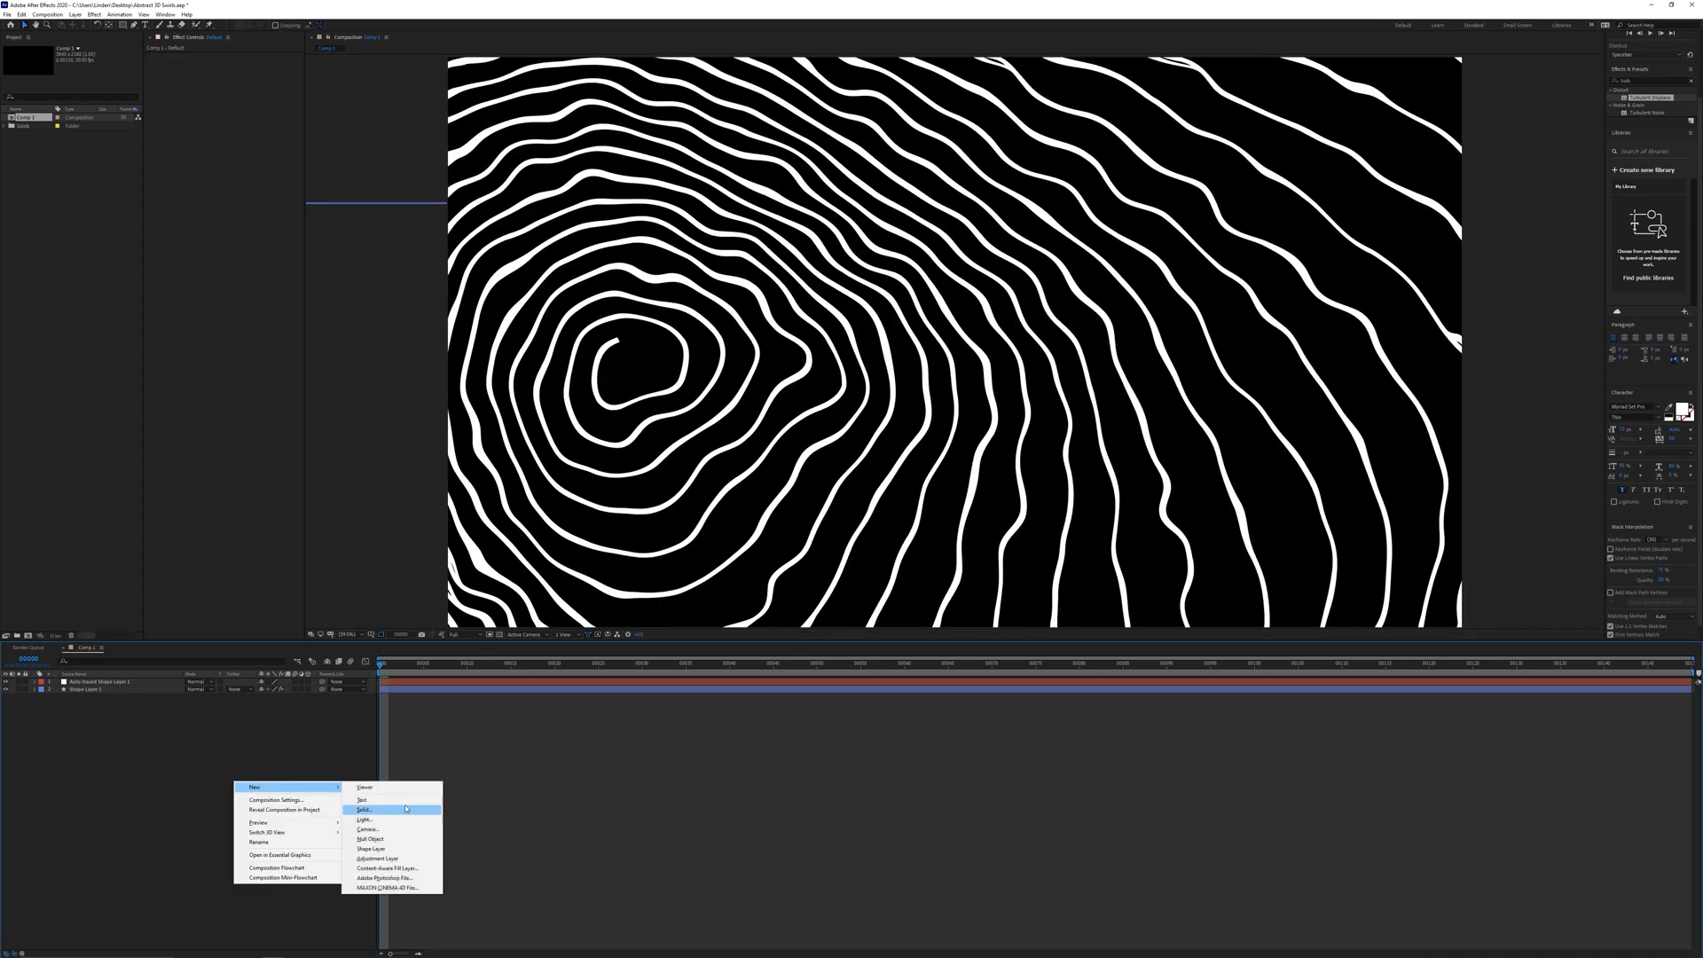
left_click(406, 810)
type("B")
key("Return")
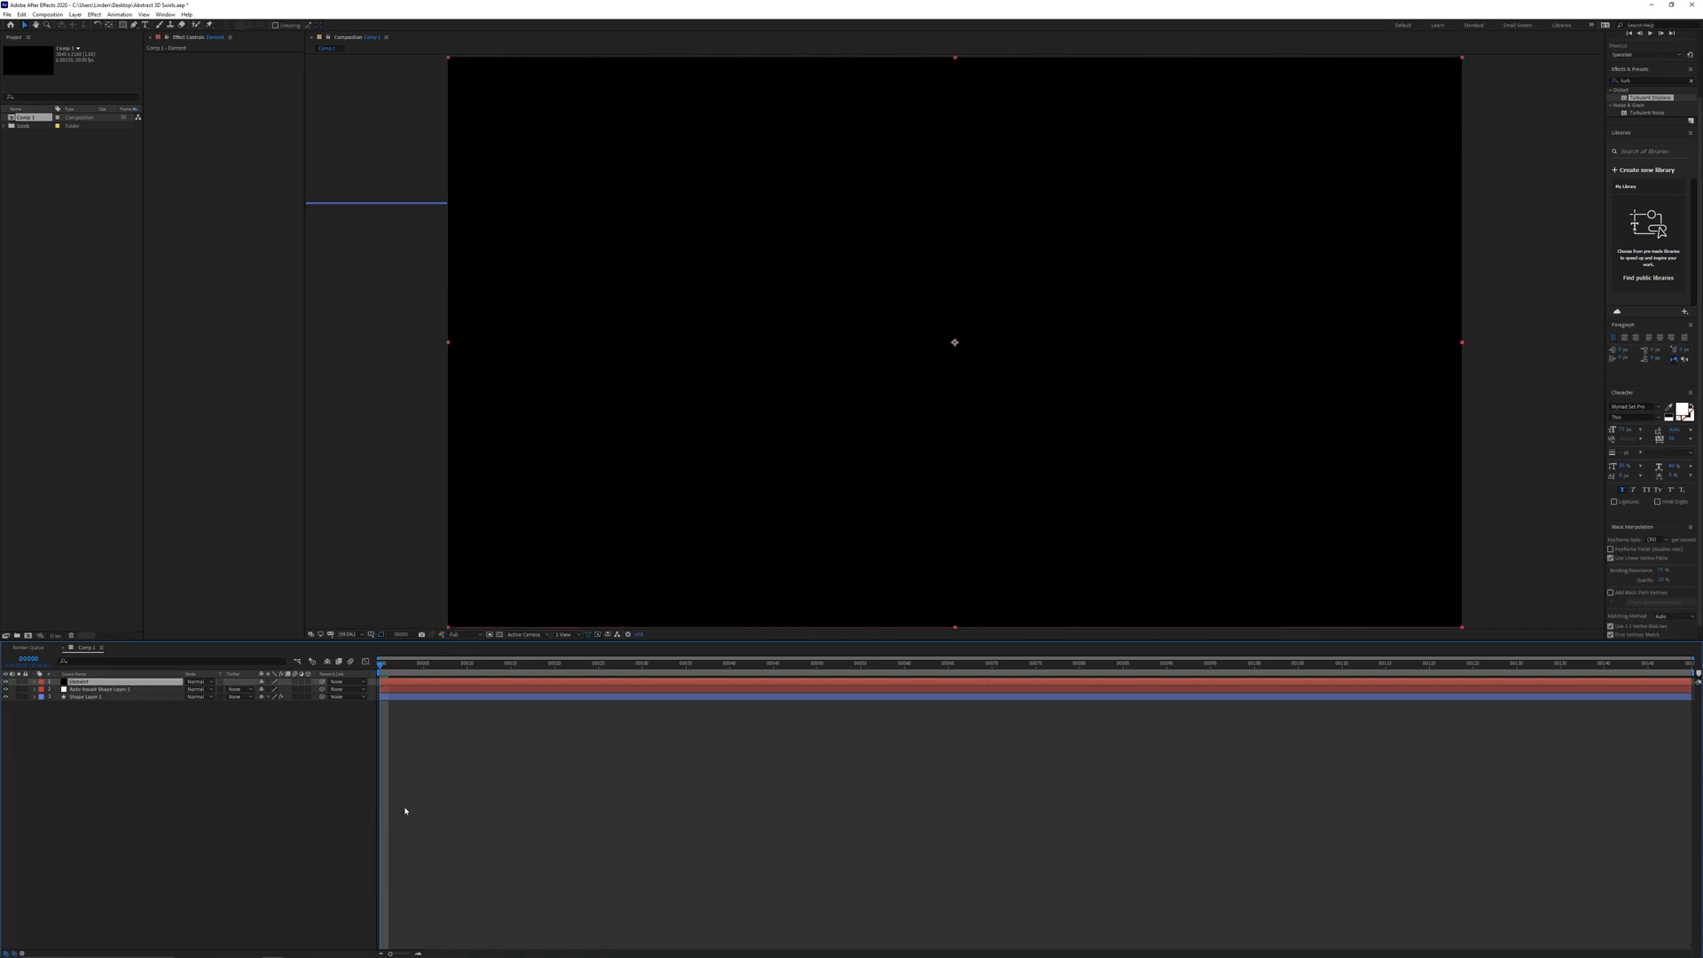
Apply the Element effect to the new solid and hide the auto-traced layer and the spiral shape layer
double_click(1643, 80)
type("element")
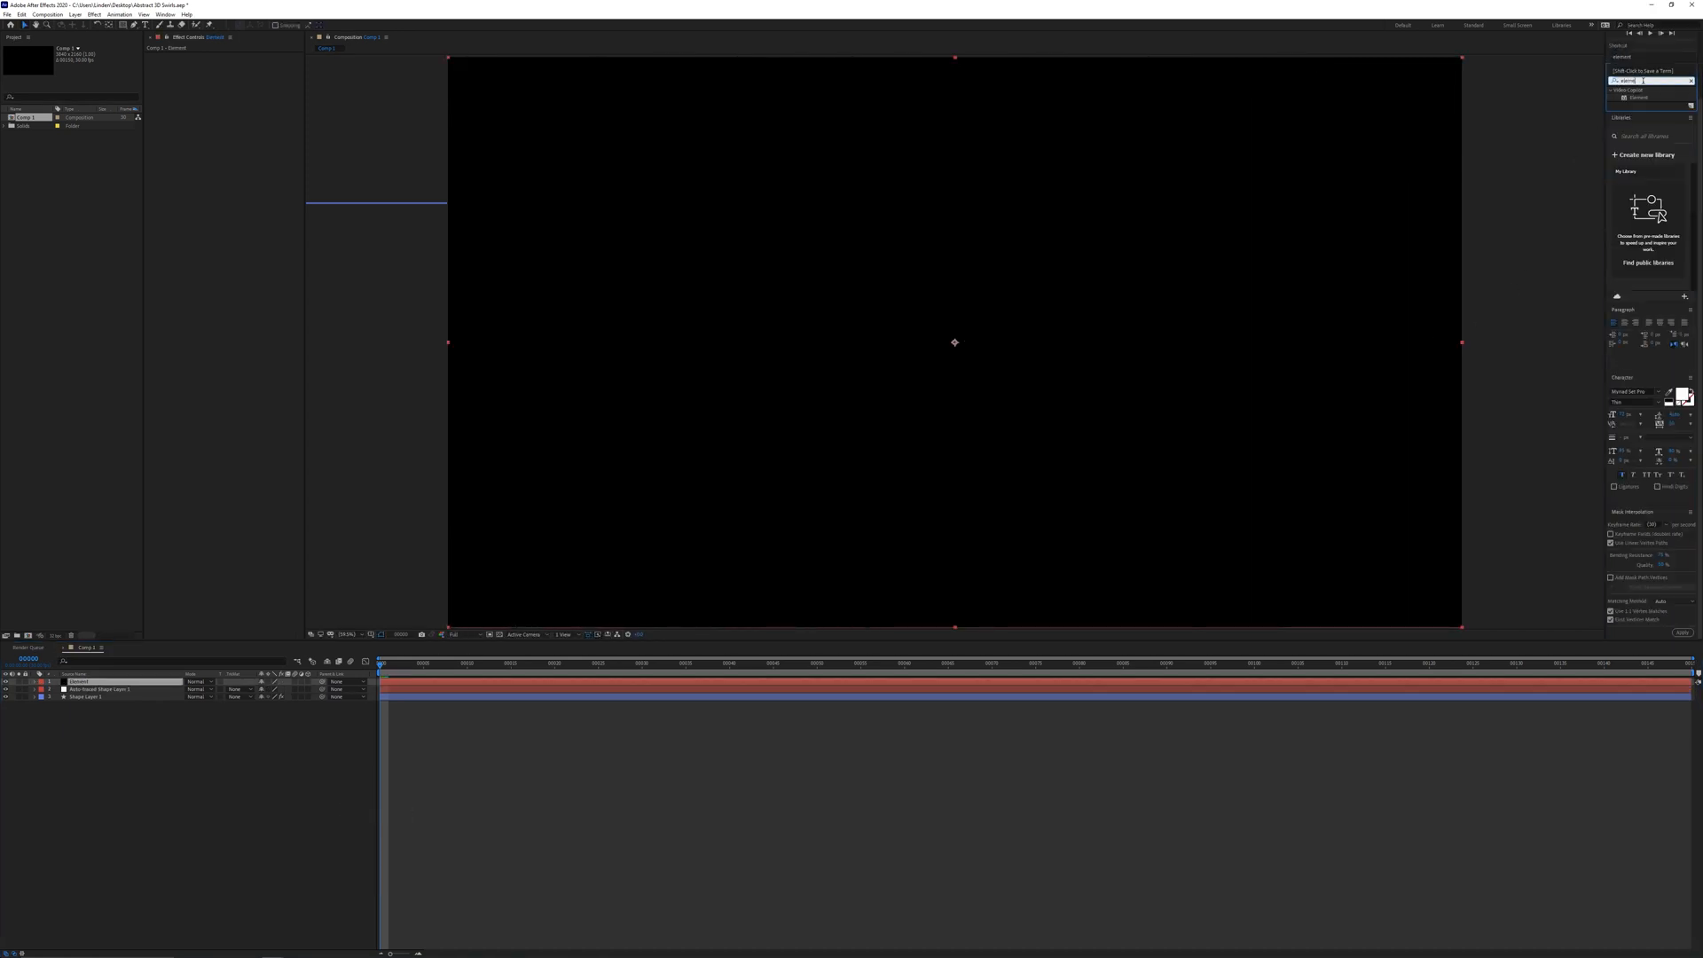
left_click_drag(1647, 105, 257, 169)
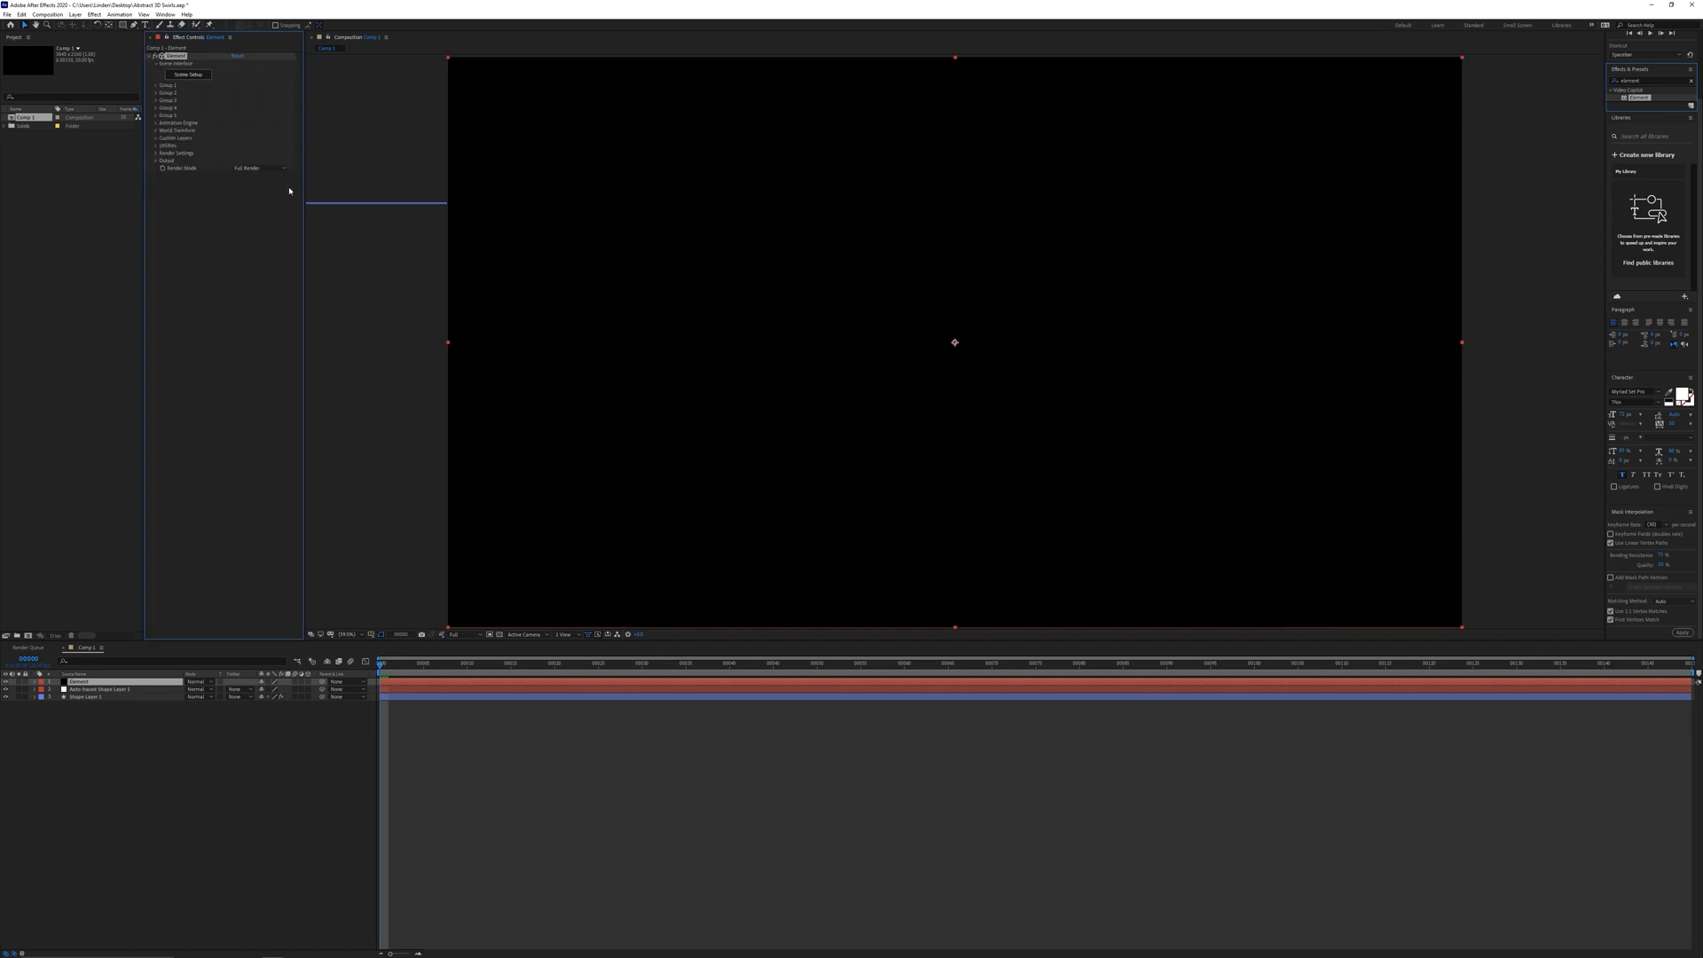
left_click(6, 697)
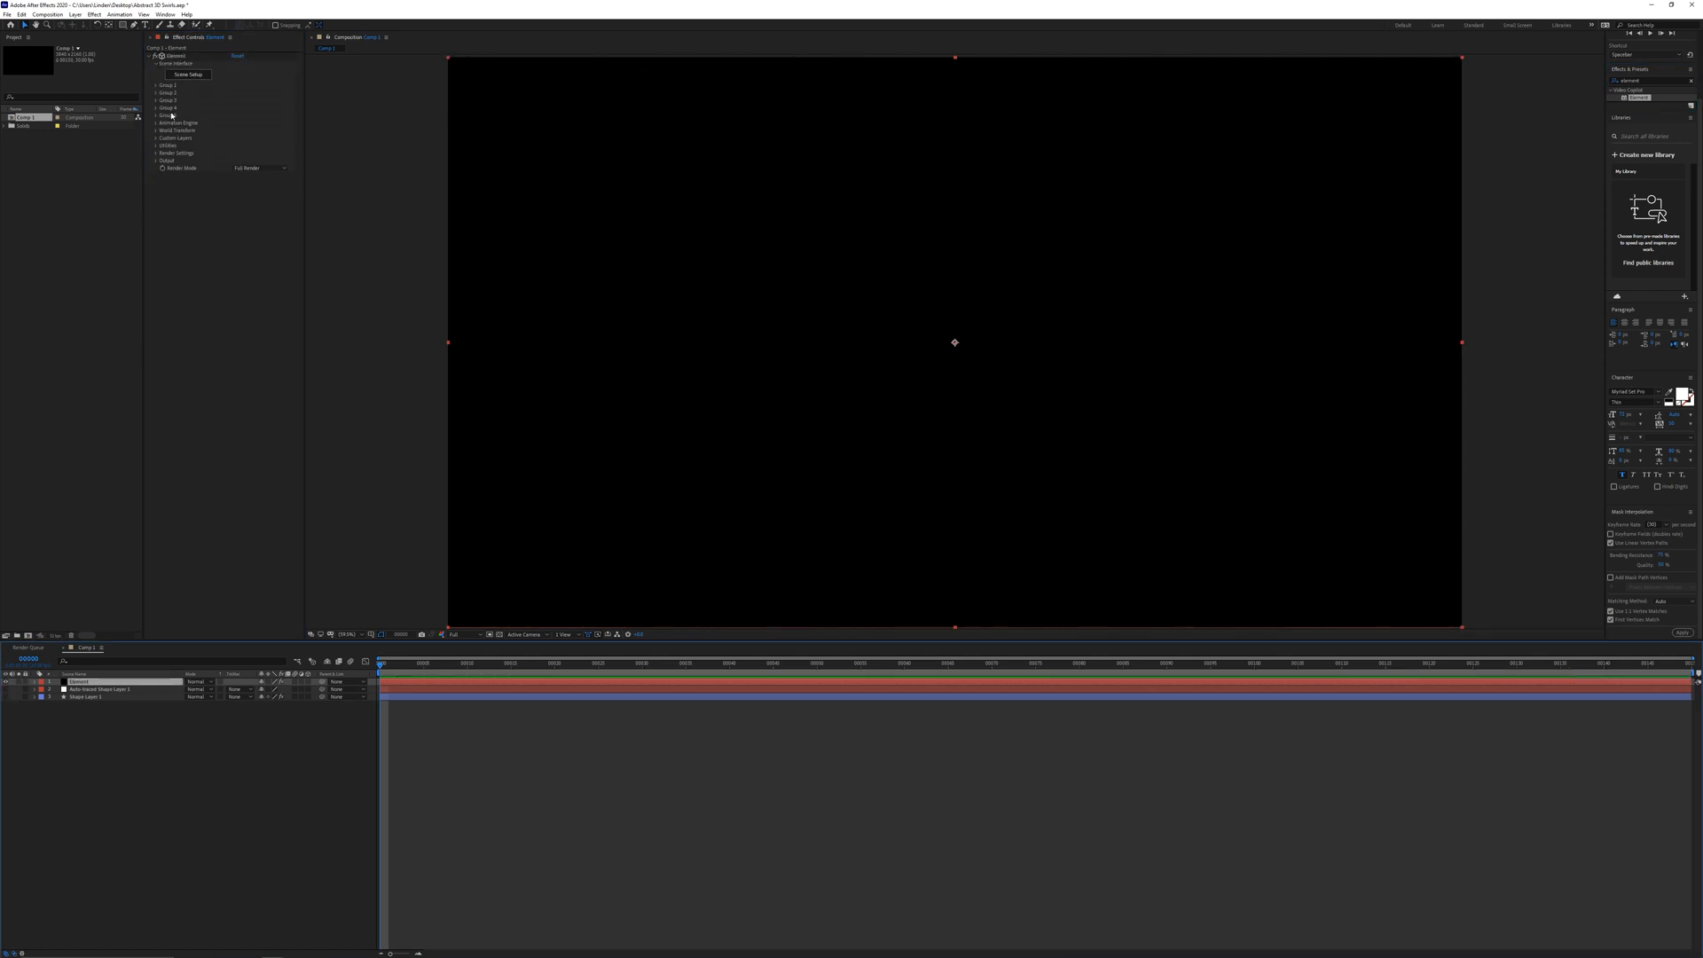
Assign the auto-traced shape layer as Path Layer 1 in Element's custom text and masks, using its masks as the source
left_click(156, 139)
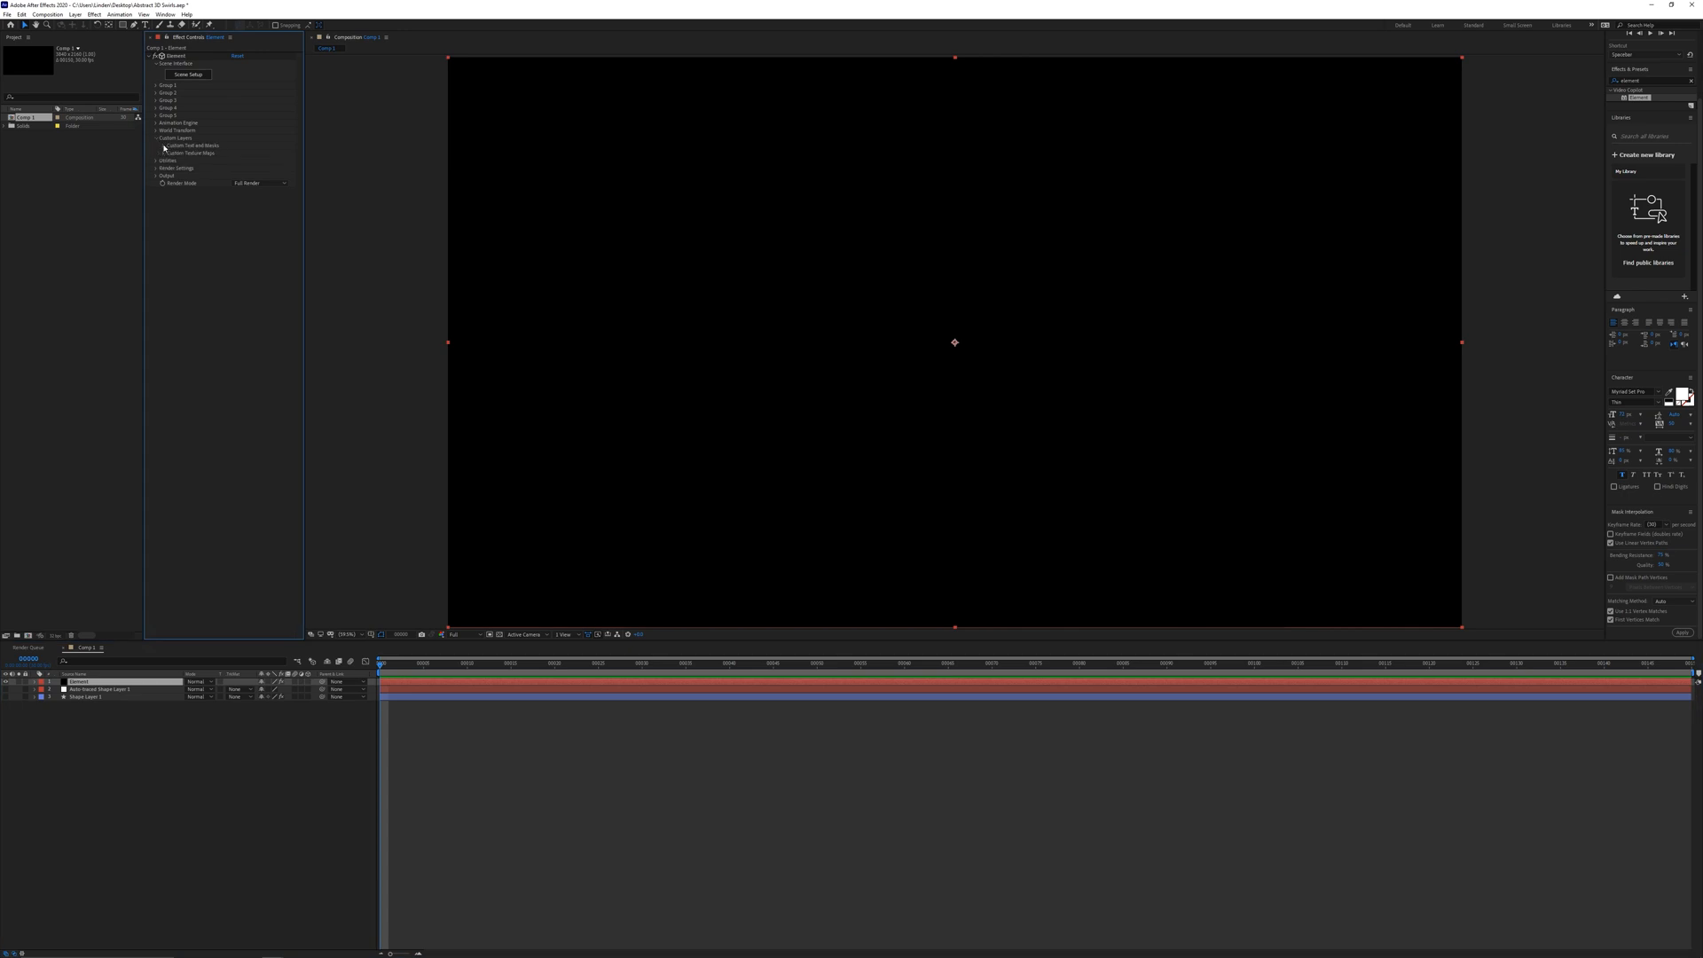
left_click(164, 146)
left_click(245, 155)
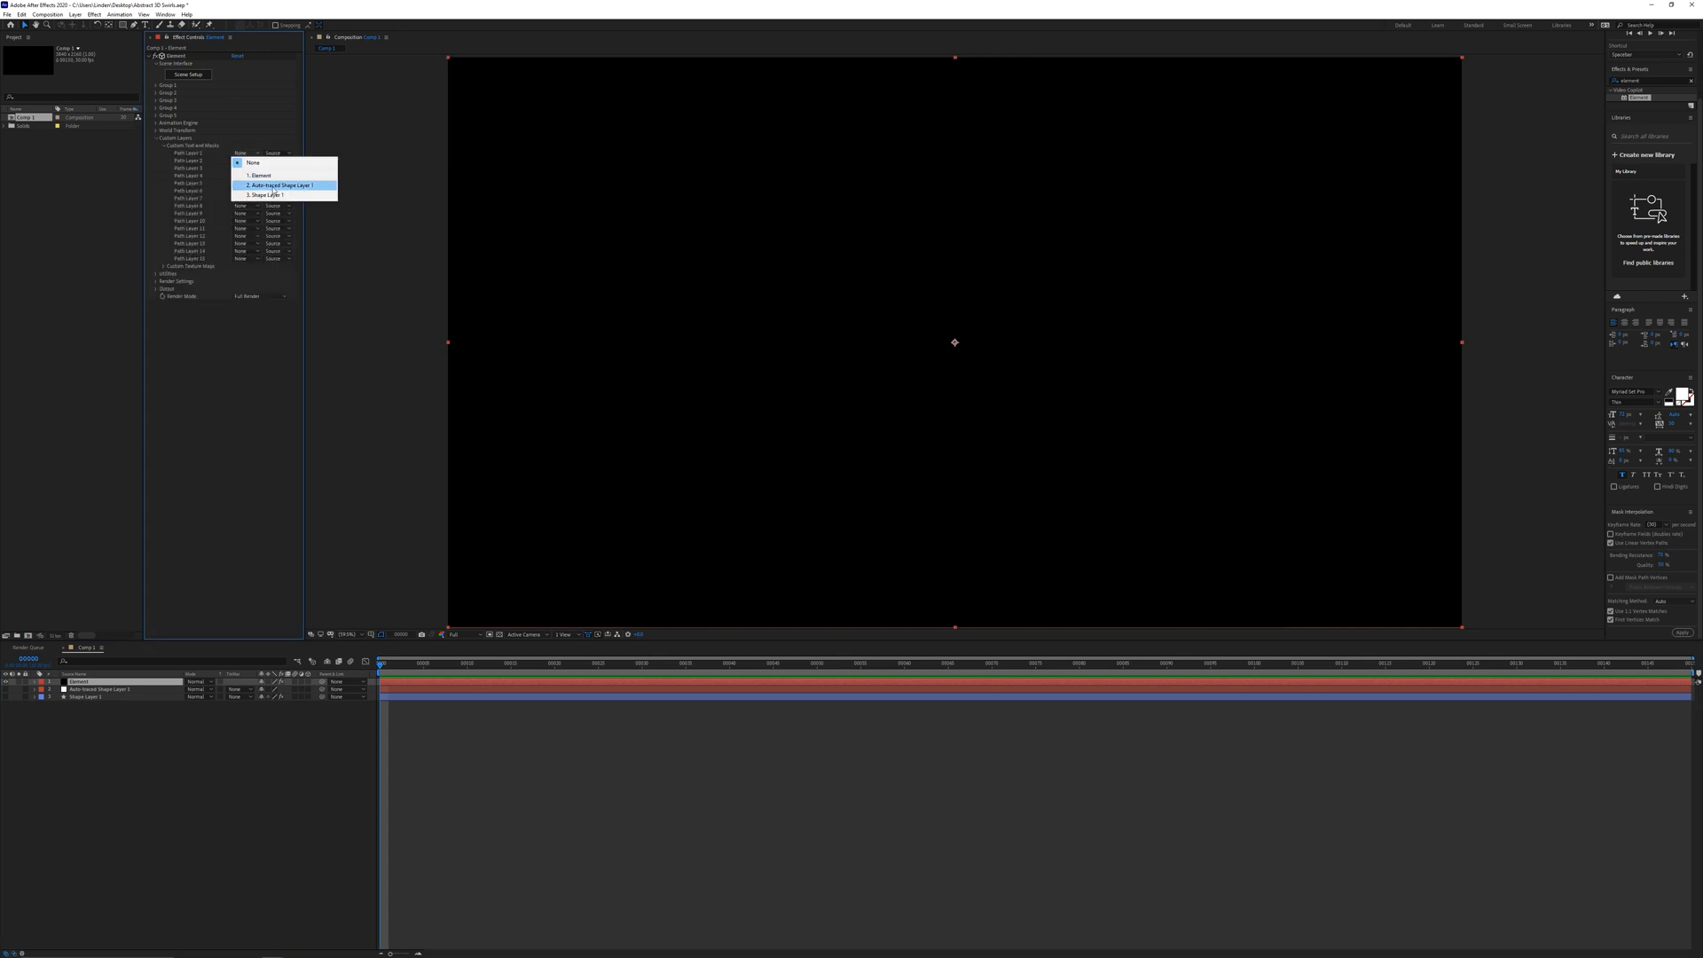
left_click(274, 191)
left_click(280, 156)
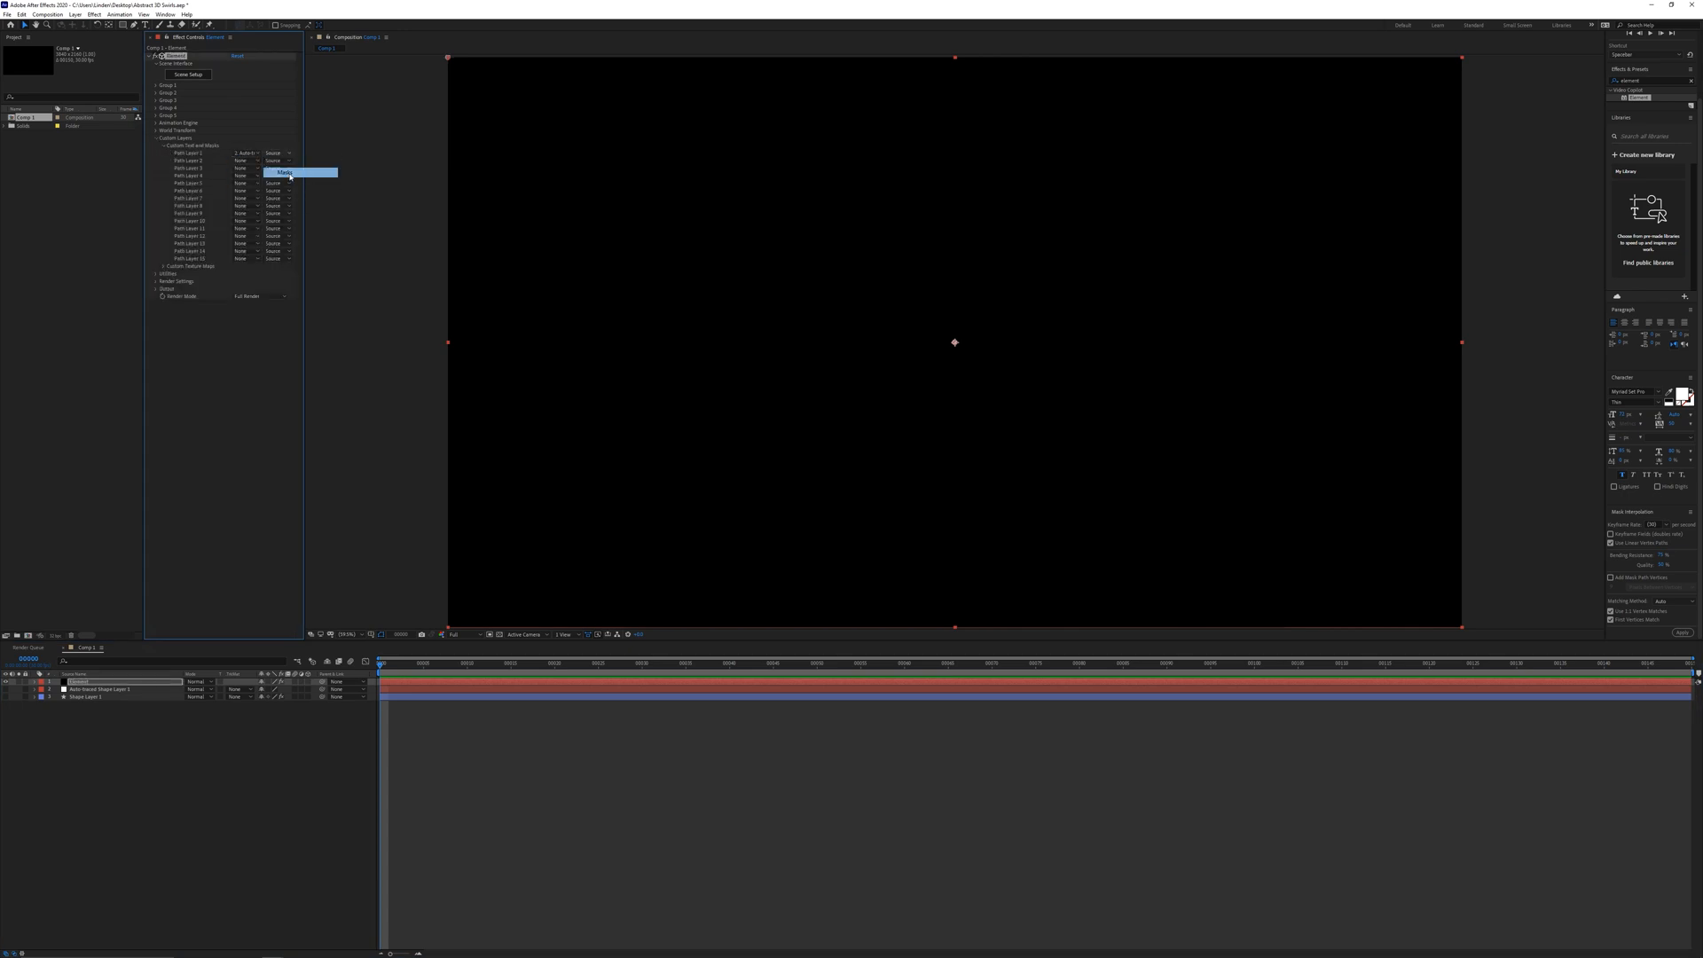
left_click(275, 173)
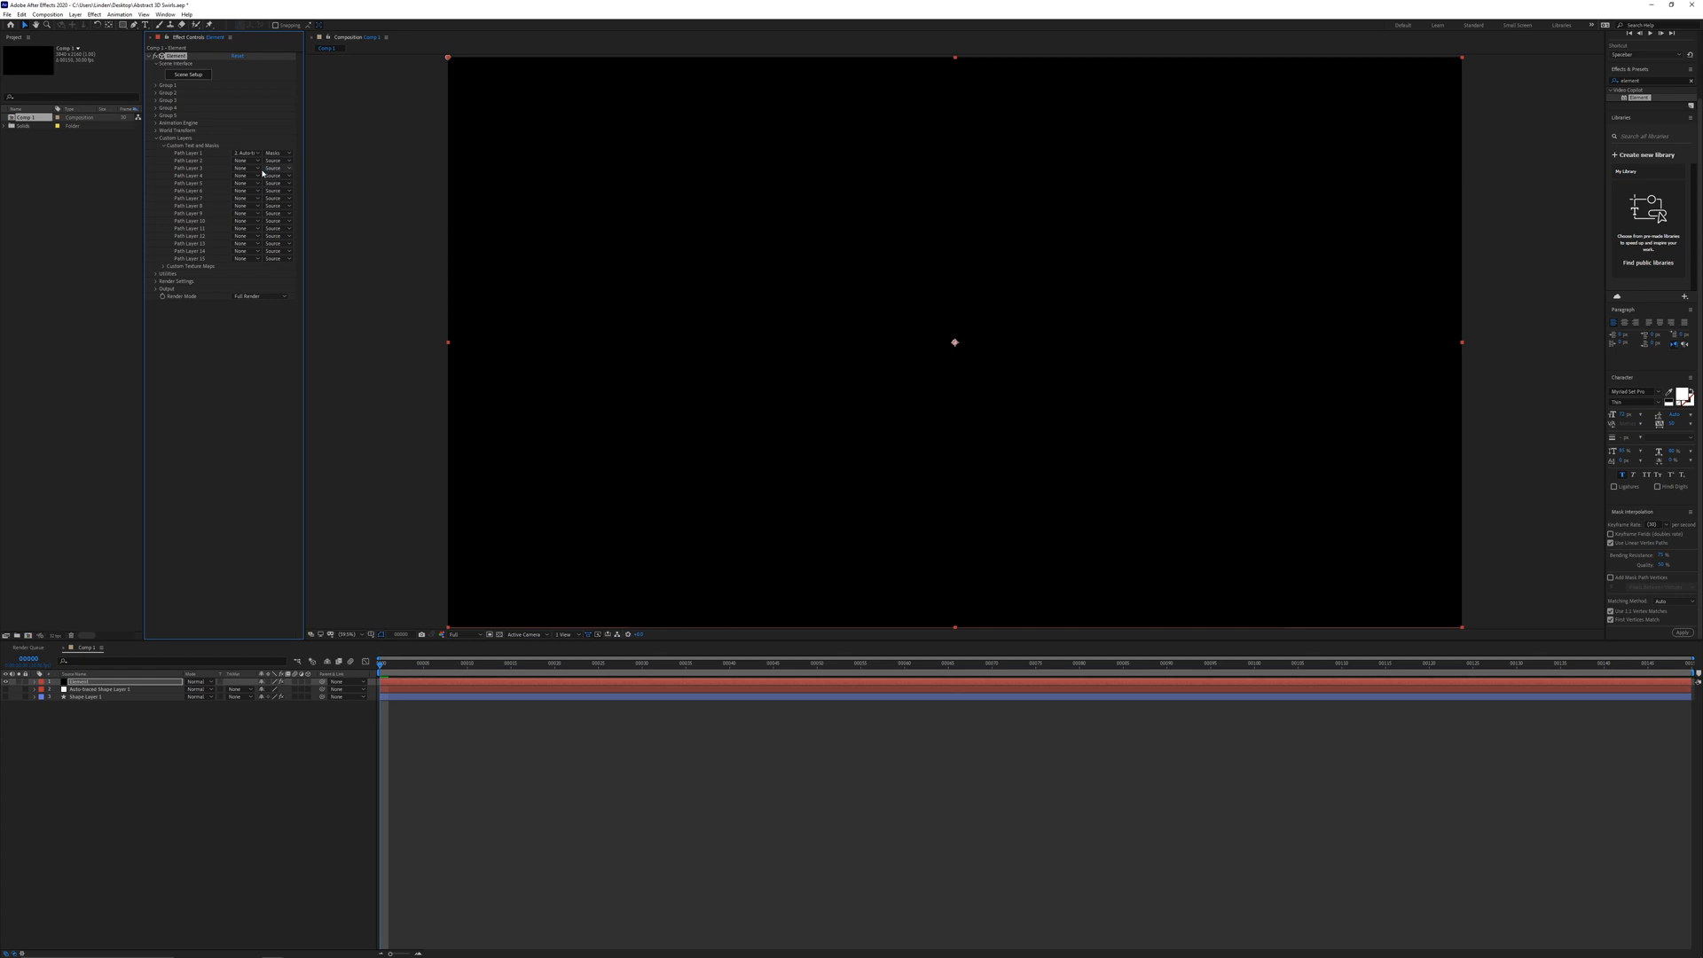
In Element's Scene Setup, extrude the custom path into a 3D model of the spiral
left_click(180, 77)
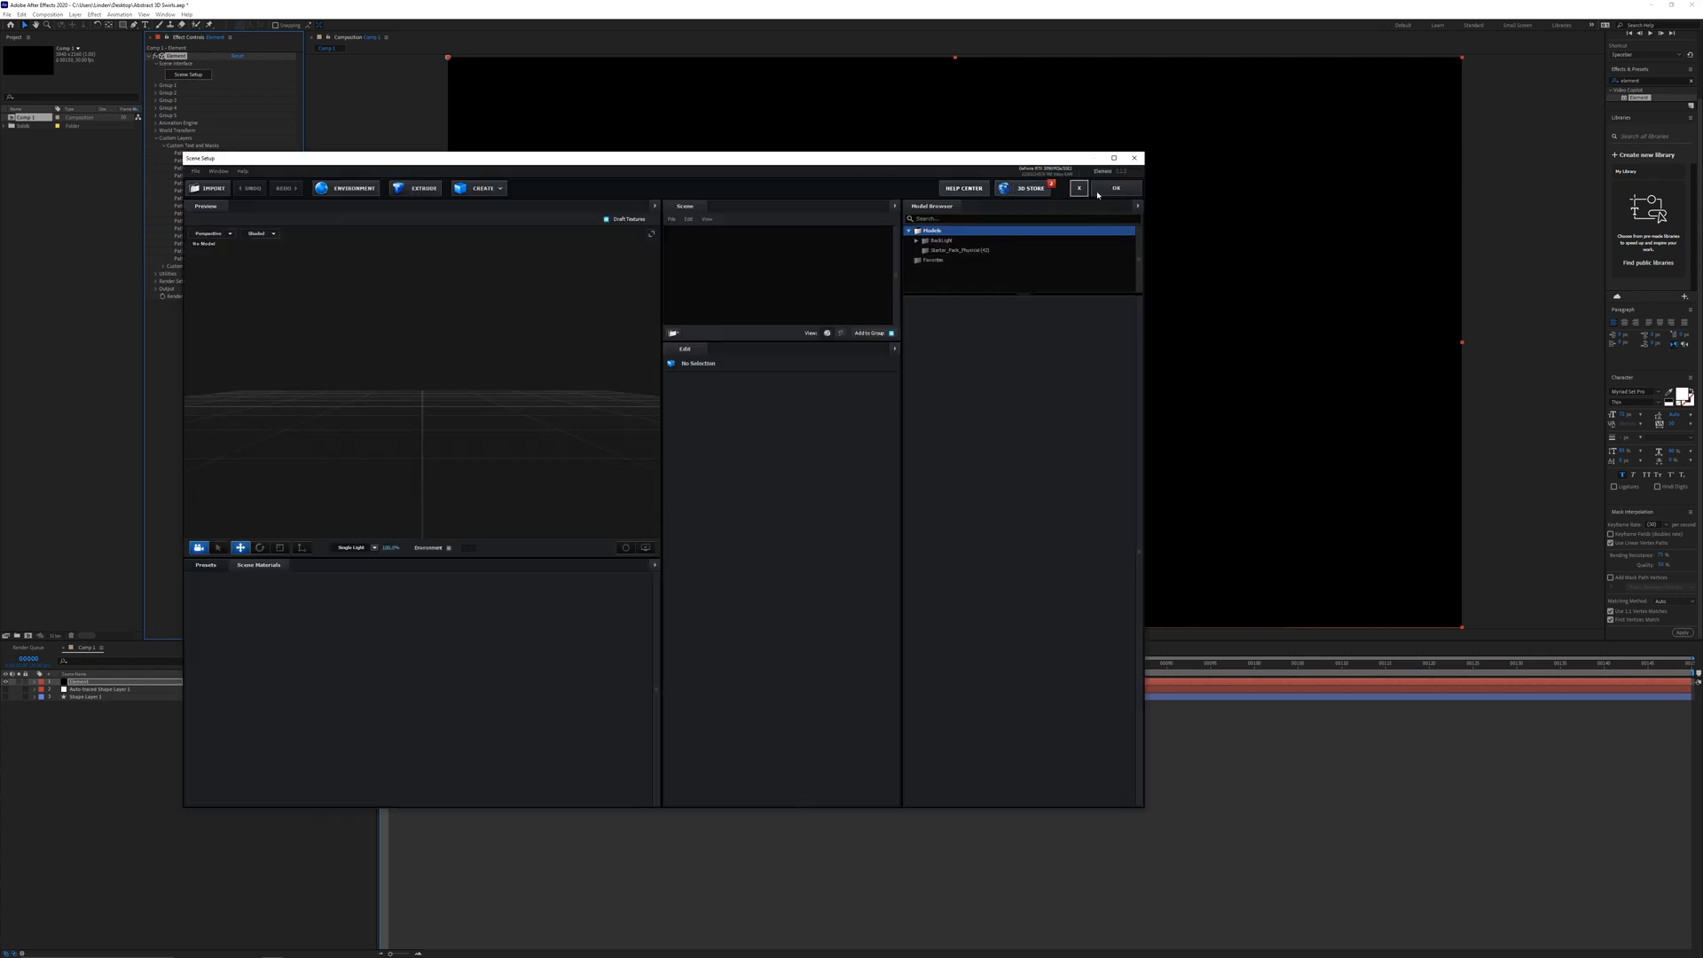
left_click(1114, 158)
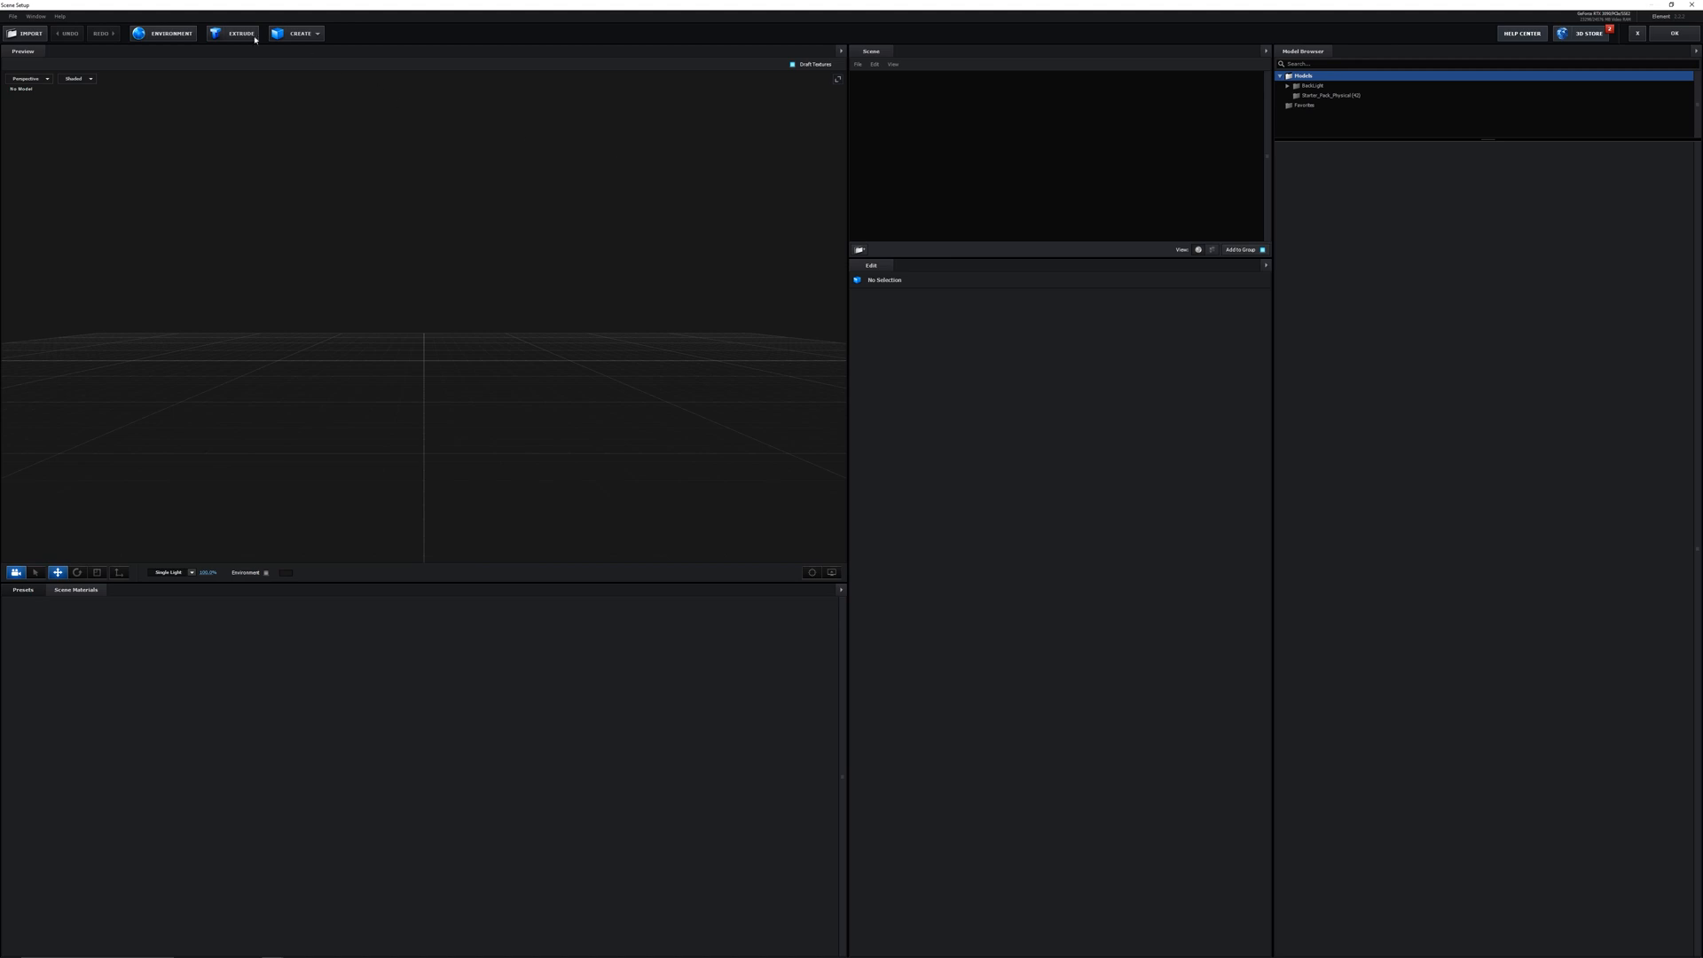
left_click(255, 37)
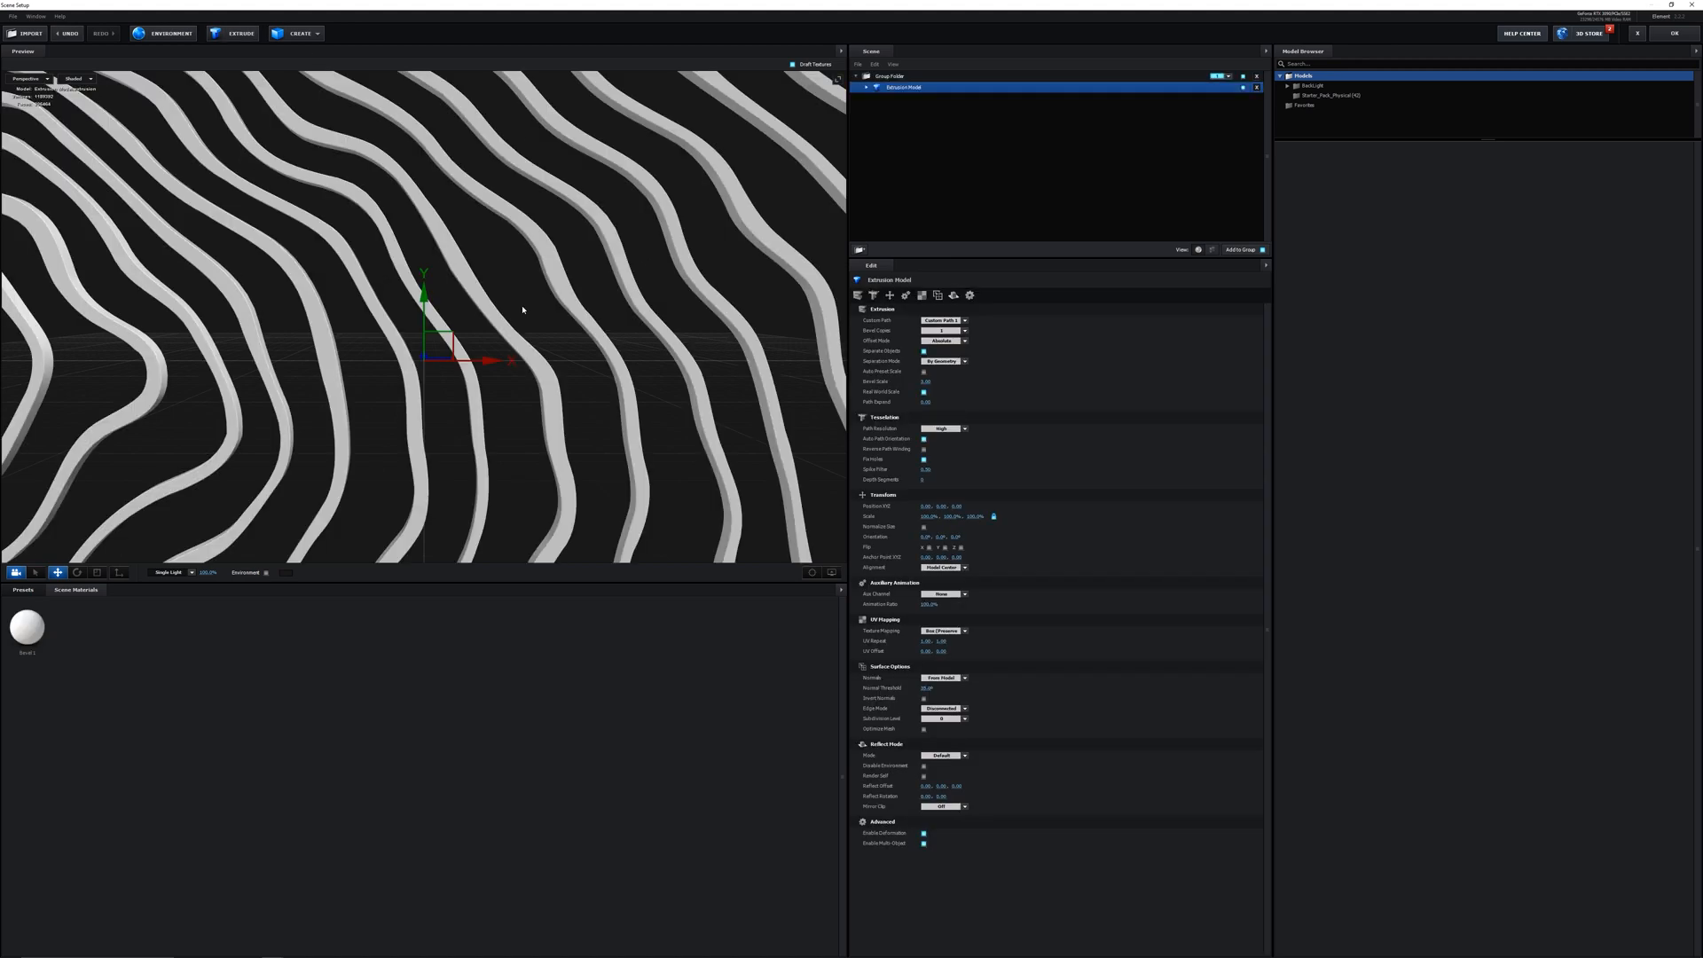
scroll(523, 310, "down", 10)
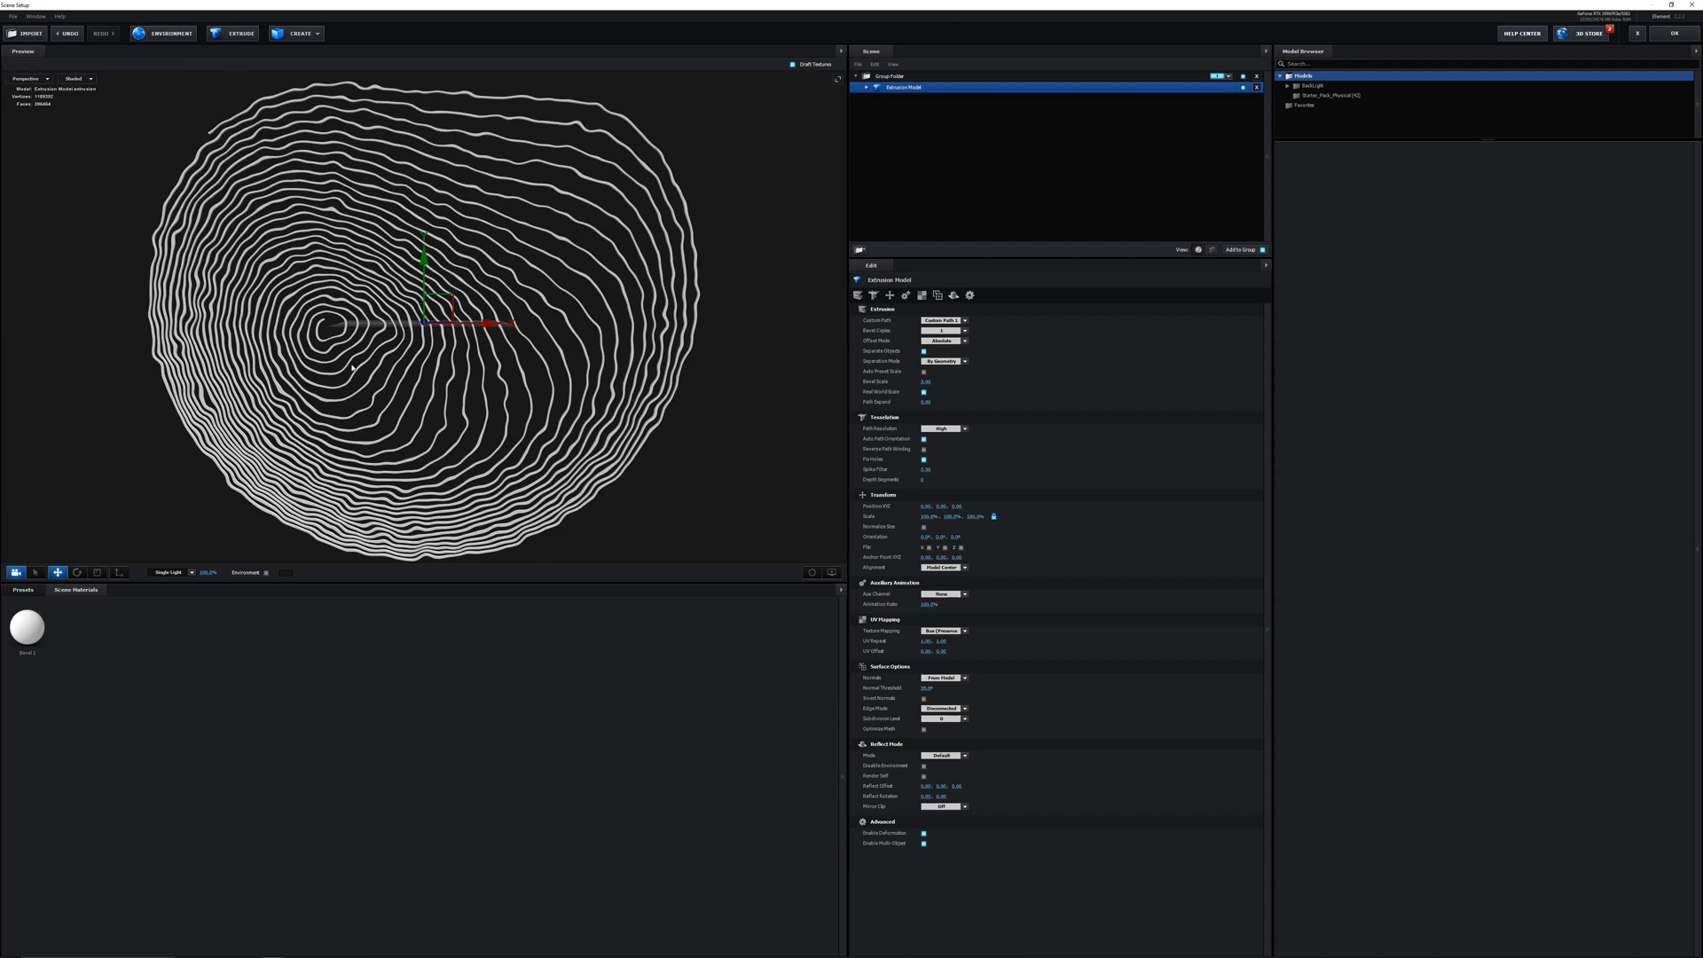
left_click_drag(352, 367, 667, 440)
Set the extrusion model's X orientation to 90° so the spiral lies flat
left_click(925, 537)
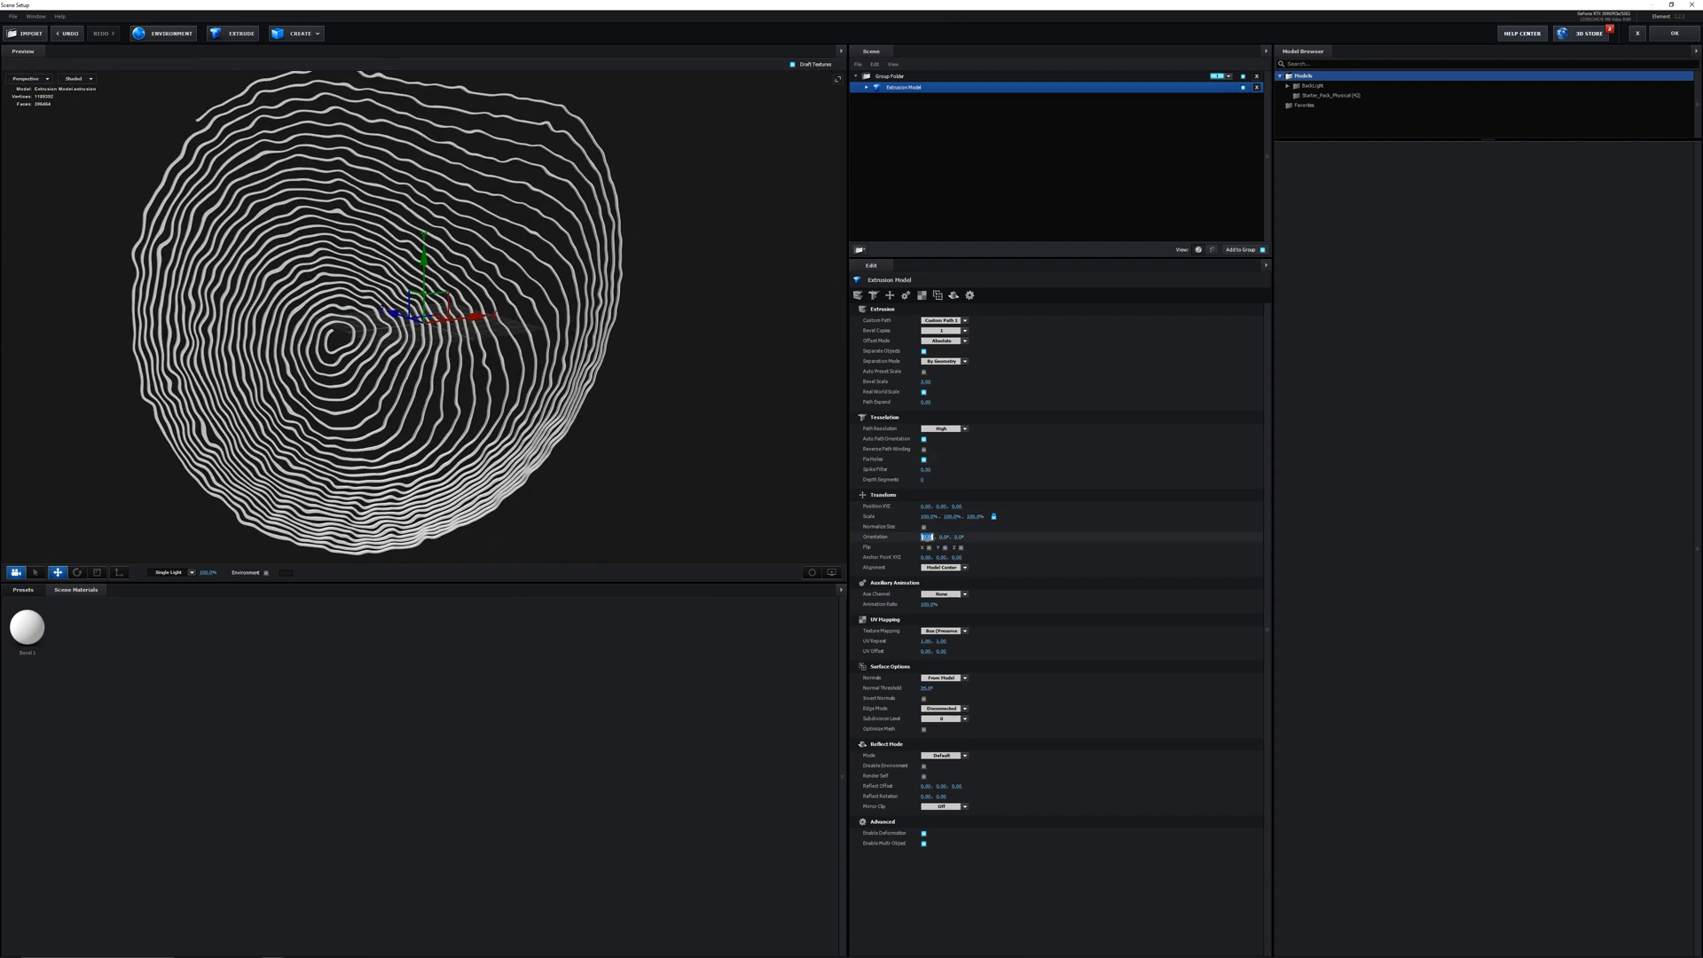
type("90")
key("Return")
left_click_drag(486, 295, 564, 315)
Increase the extrusion of the model's bevel into tall walls, adjust its bevel size and accept the scene setup
left_click(867, 87)
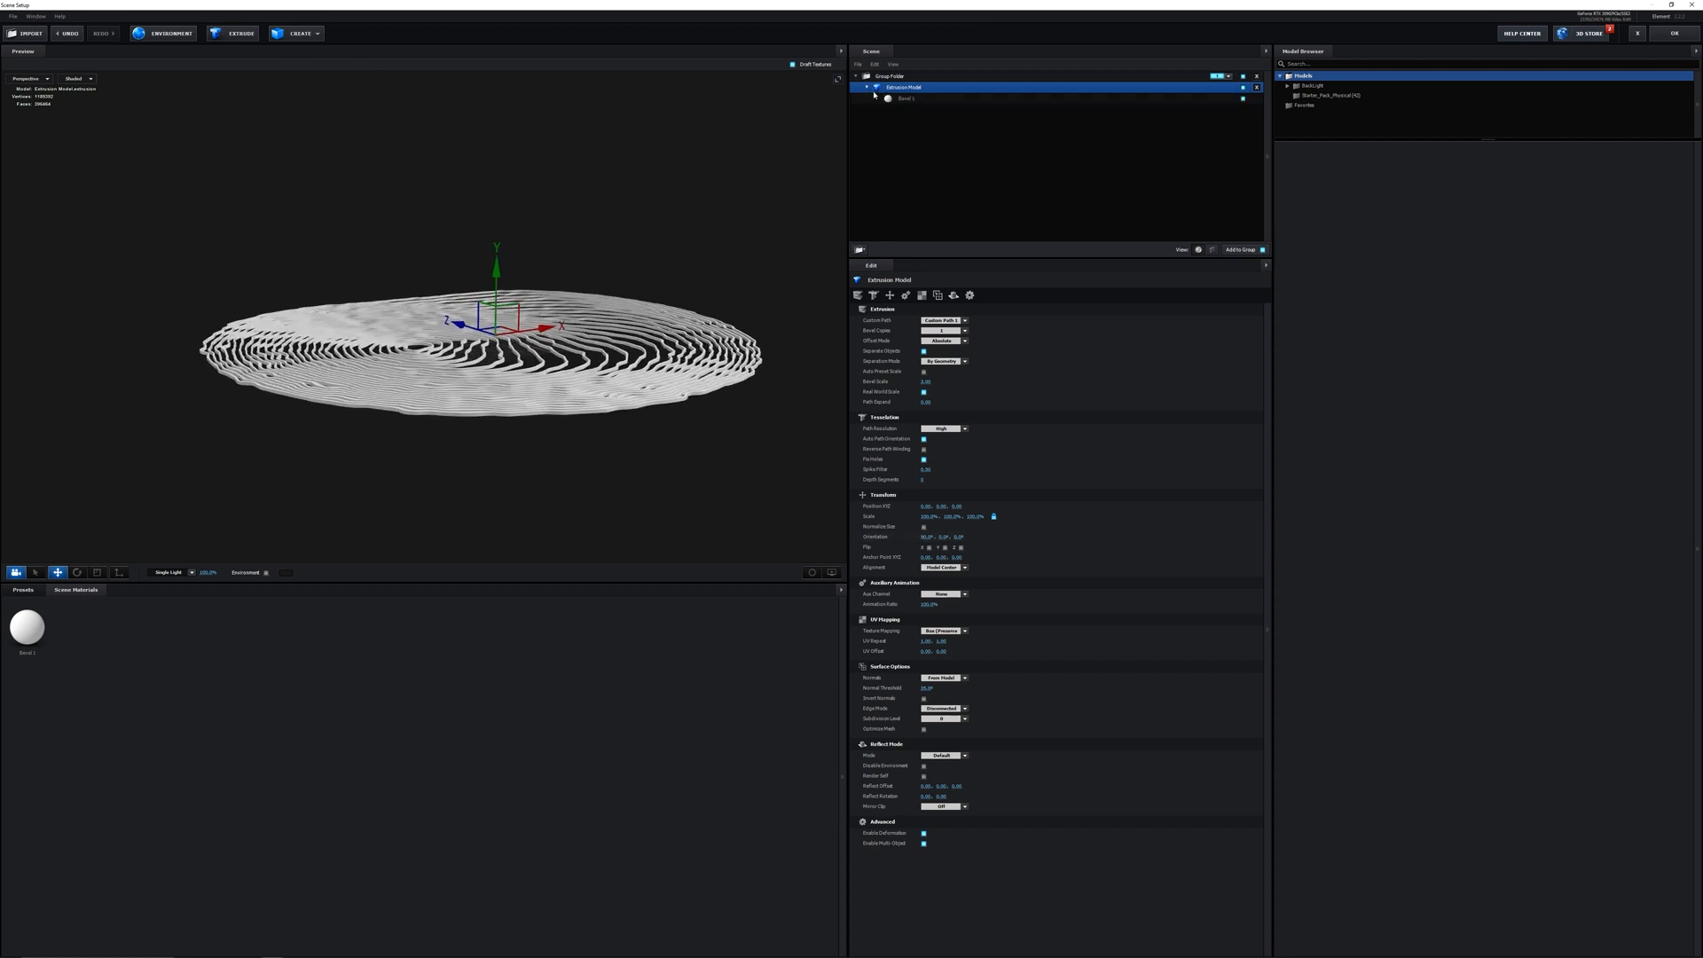
left_click(901, 98)
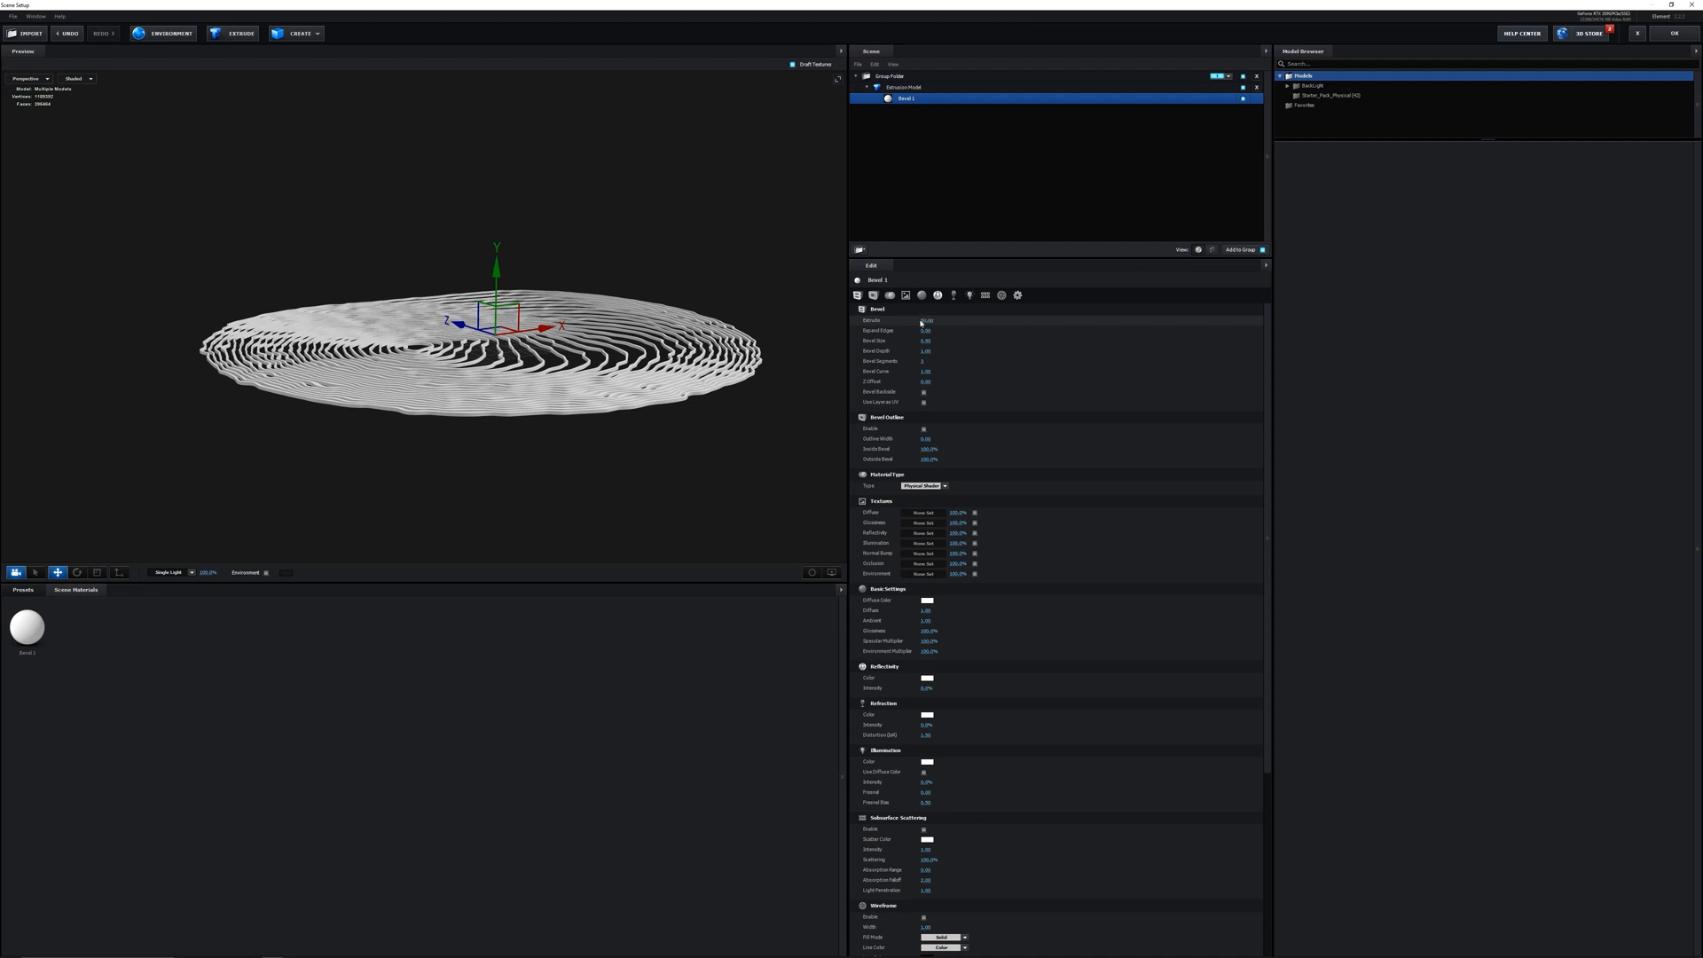
left_click_drag(674, 306, 550, 320)
scroll(532, 323, "up", 4)
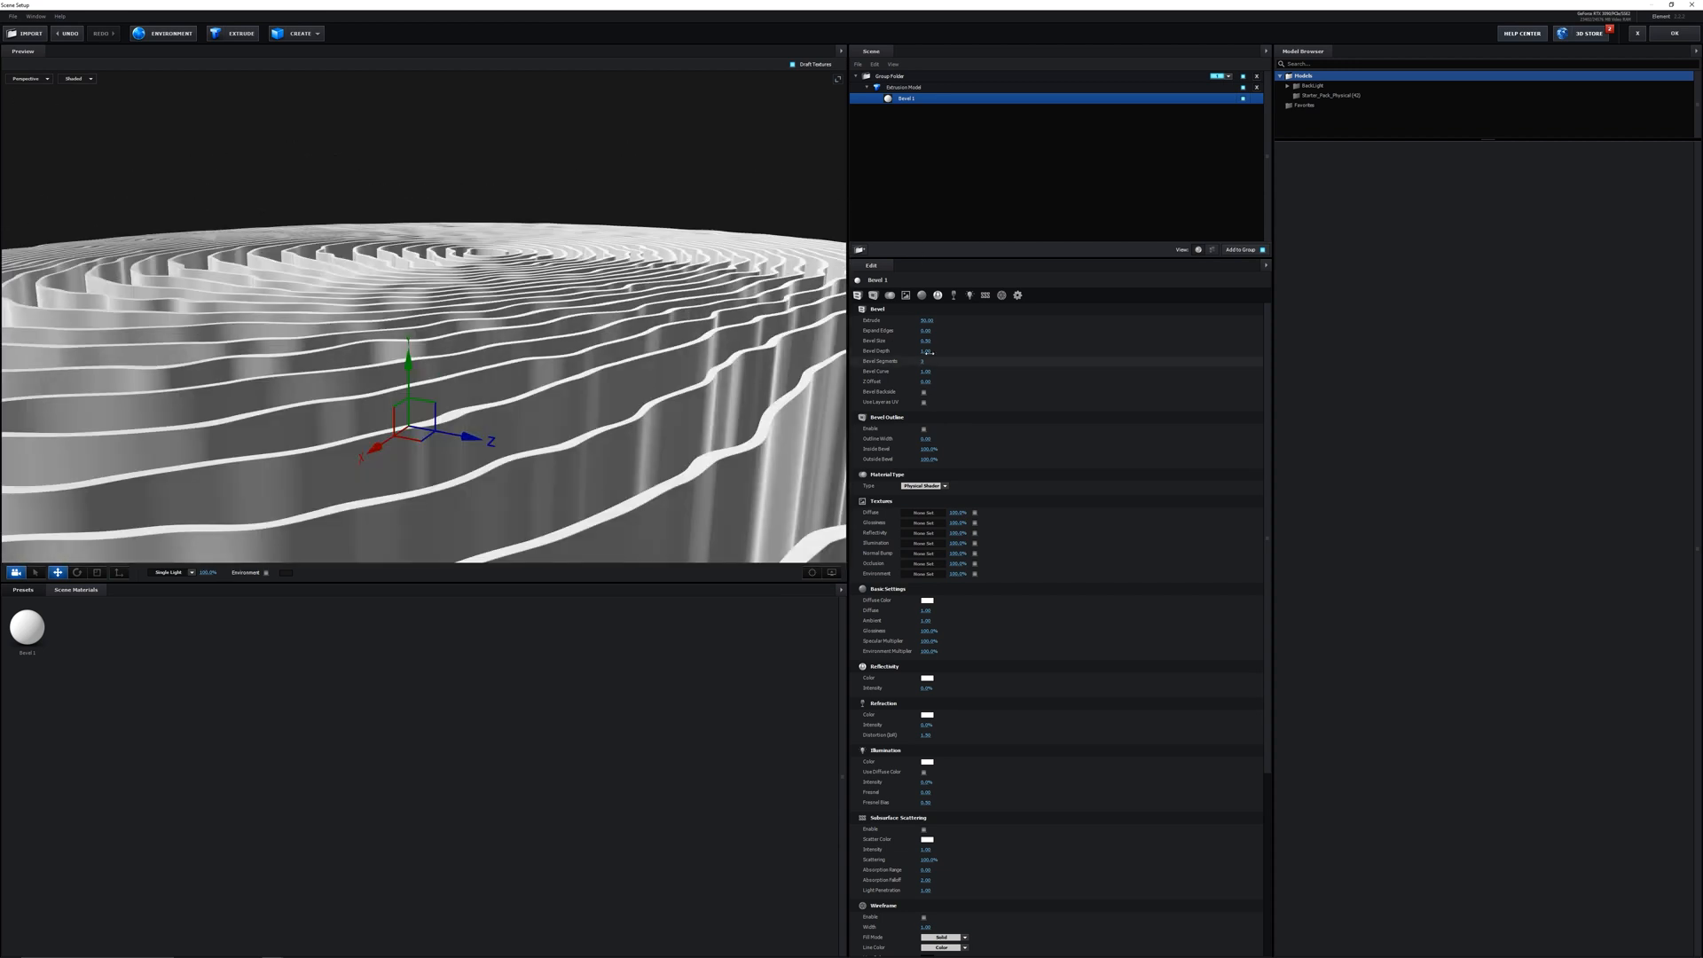
left_click(928, 342)
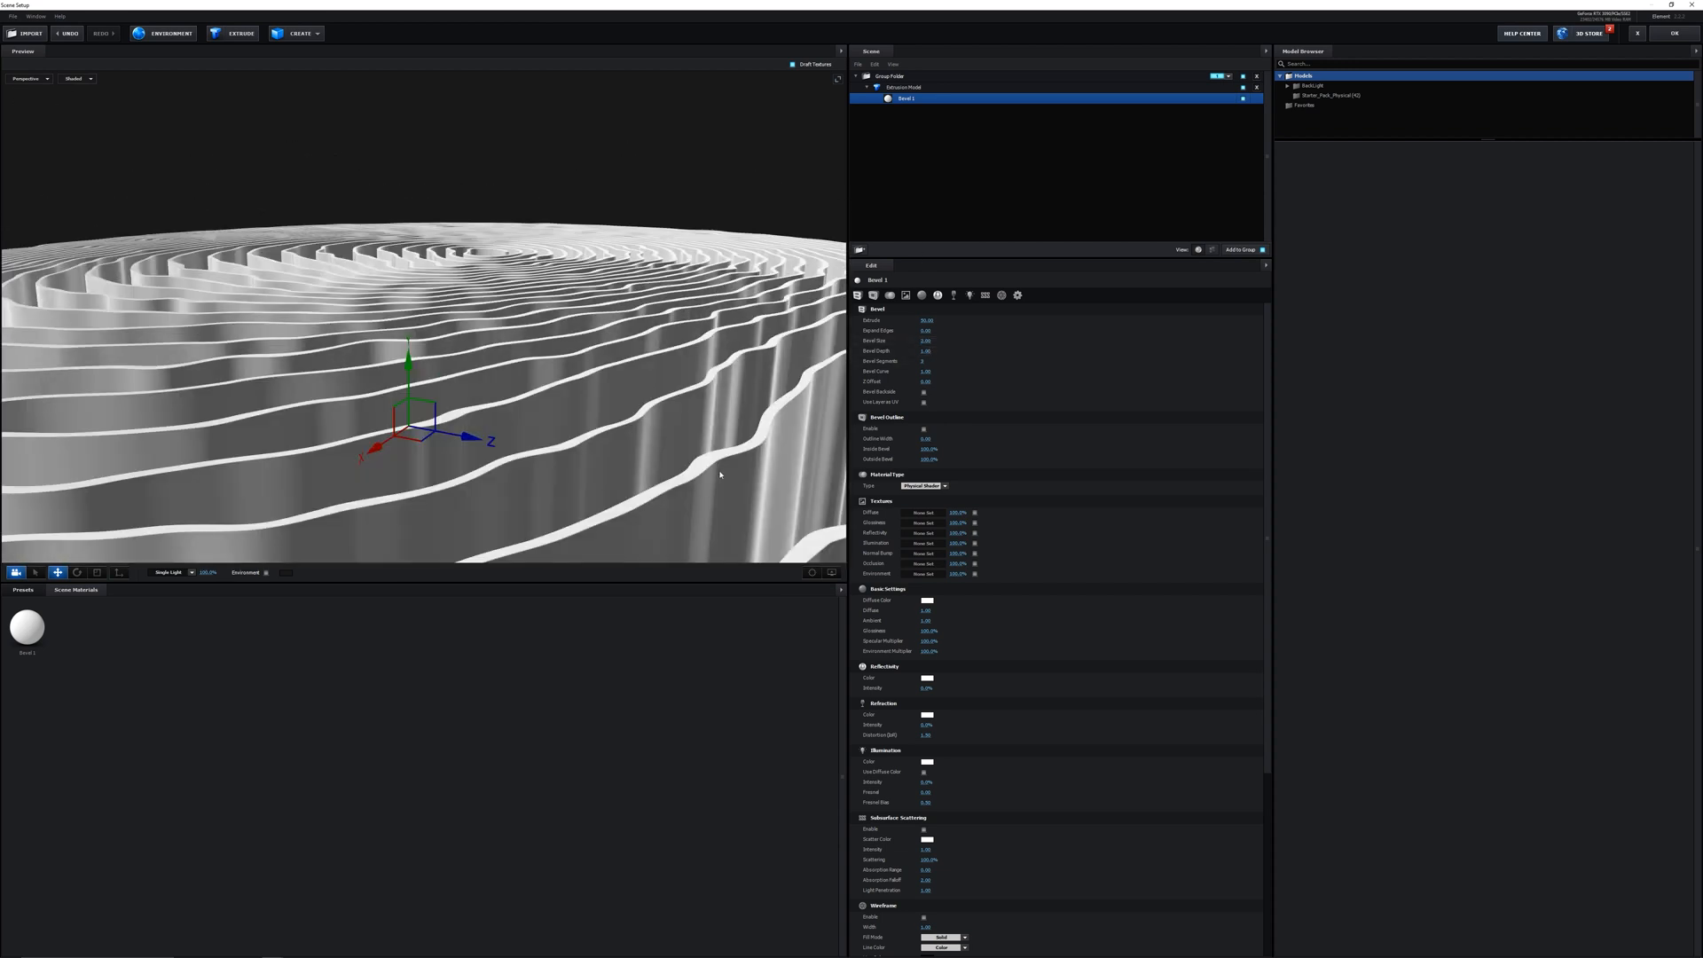
left_click_drag(734, 471, 1413, 156)
left_click(1679, 35)
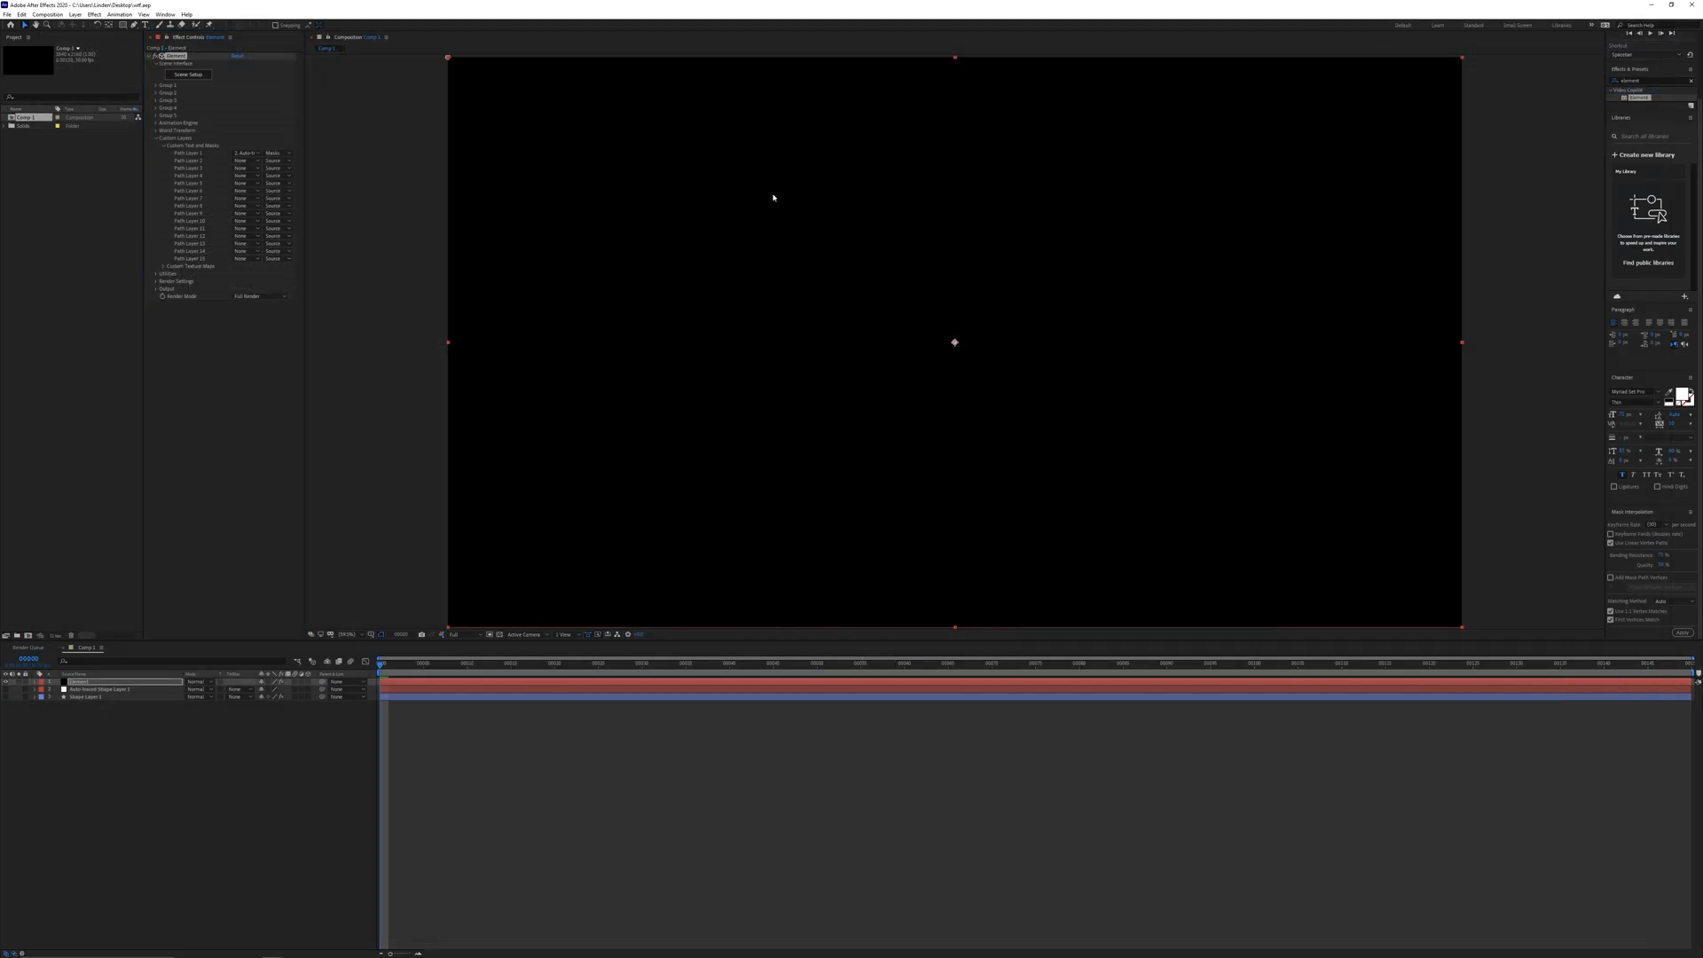
Add a two-node camera and orbit it to view the extruded spiral from slightly above
right_click(187, 728)
mouse_move(213, 731)
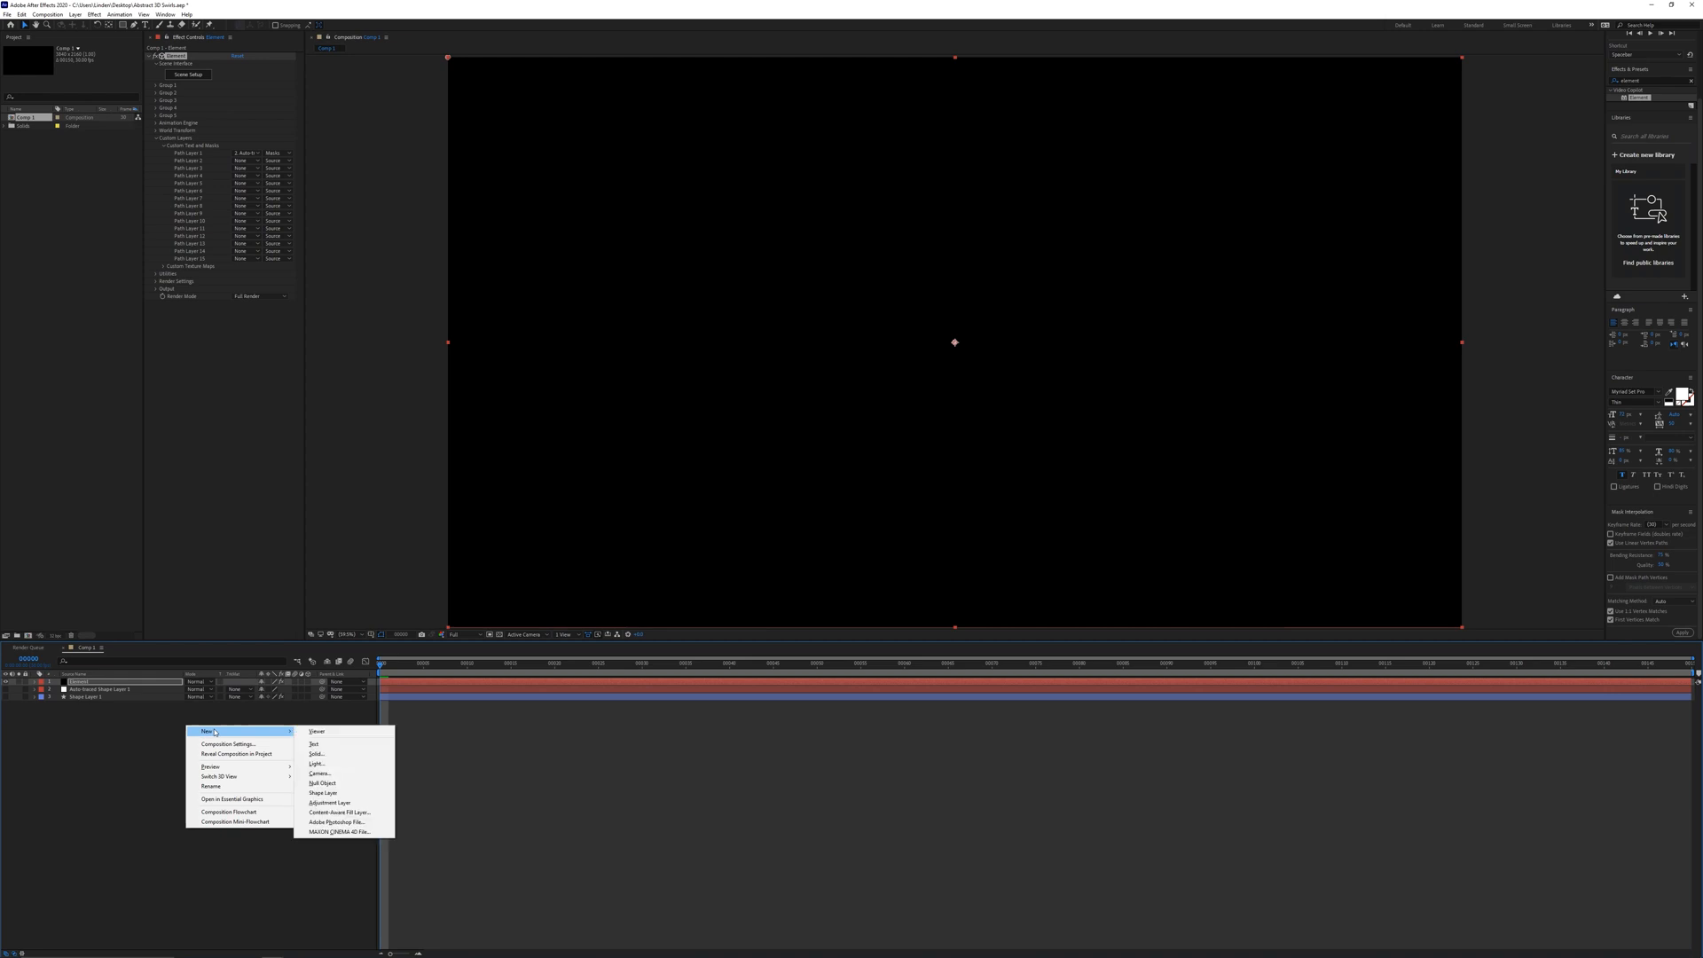
left_click(332, 776)
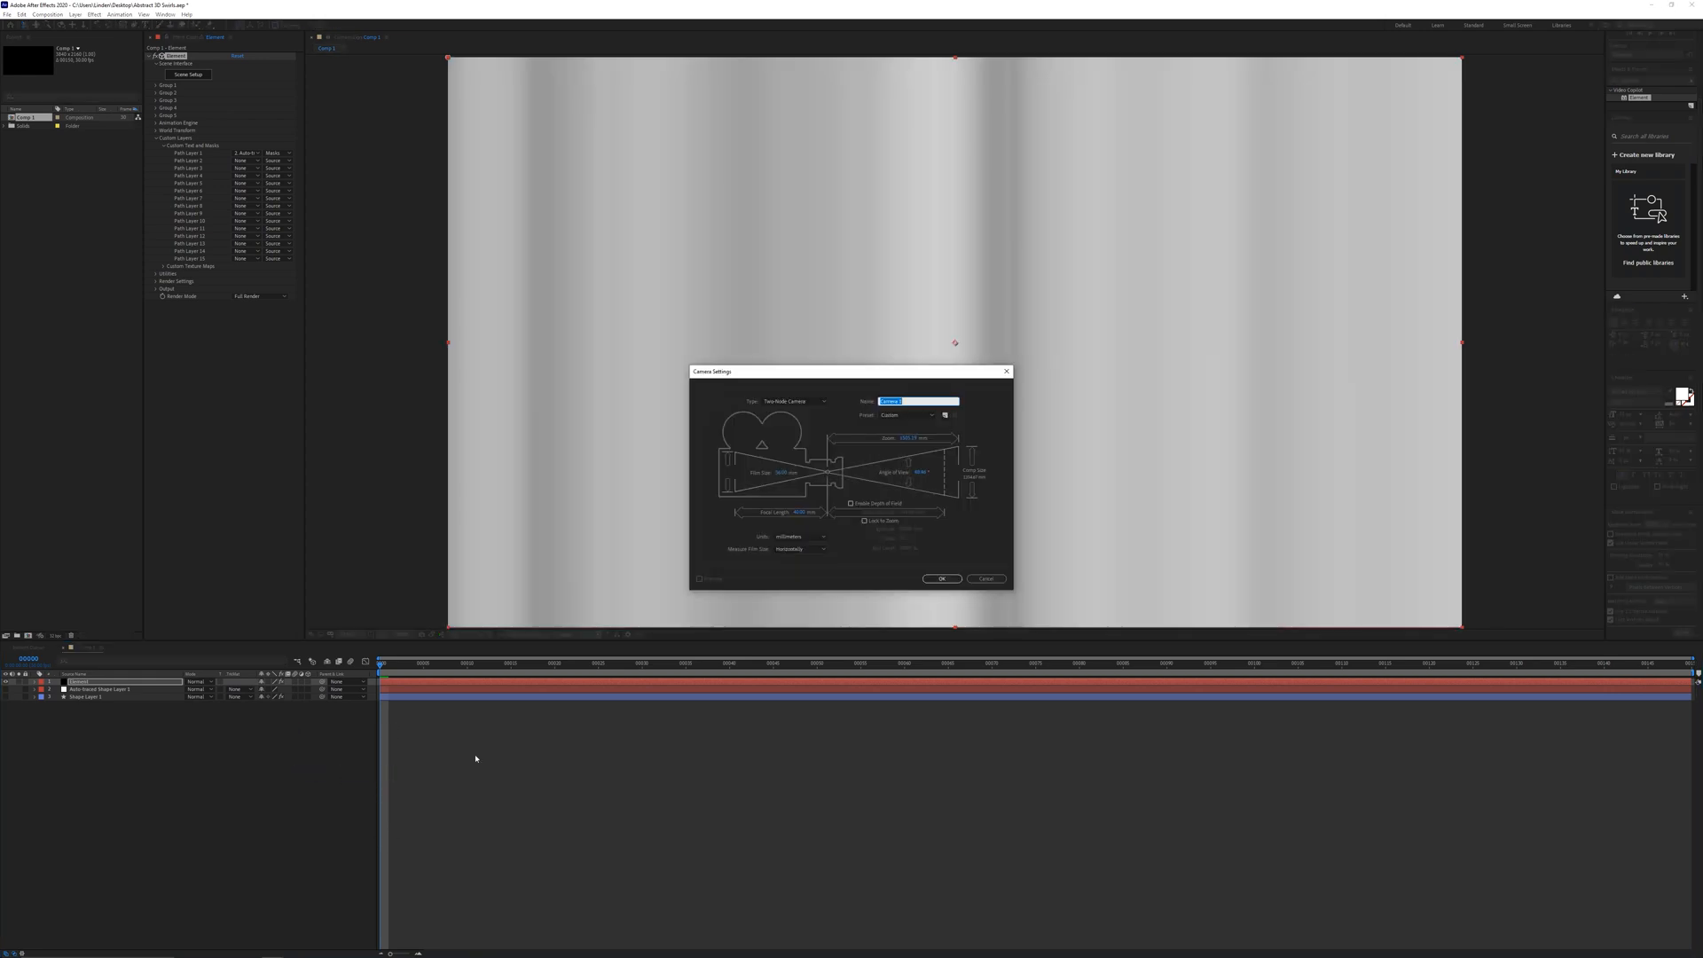
left_click(941, 579)
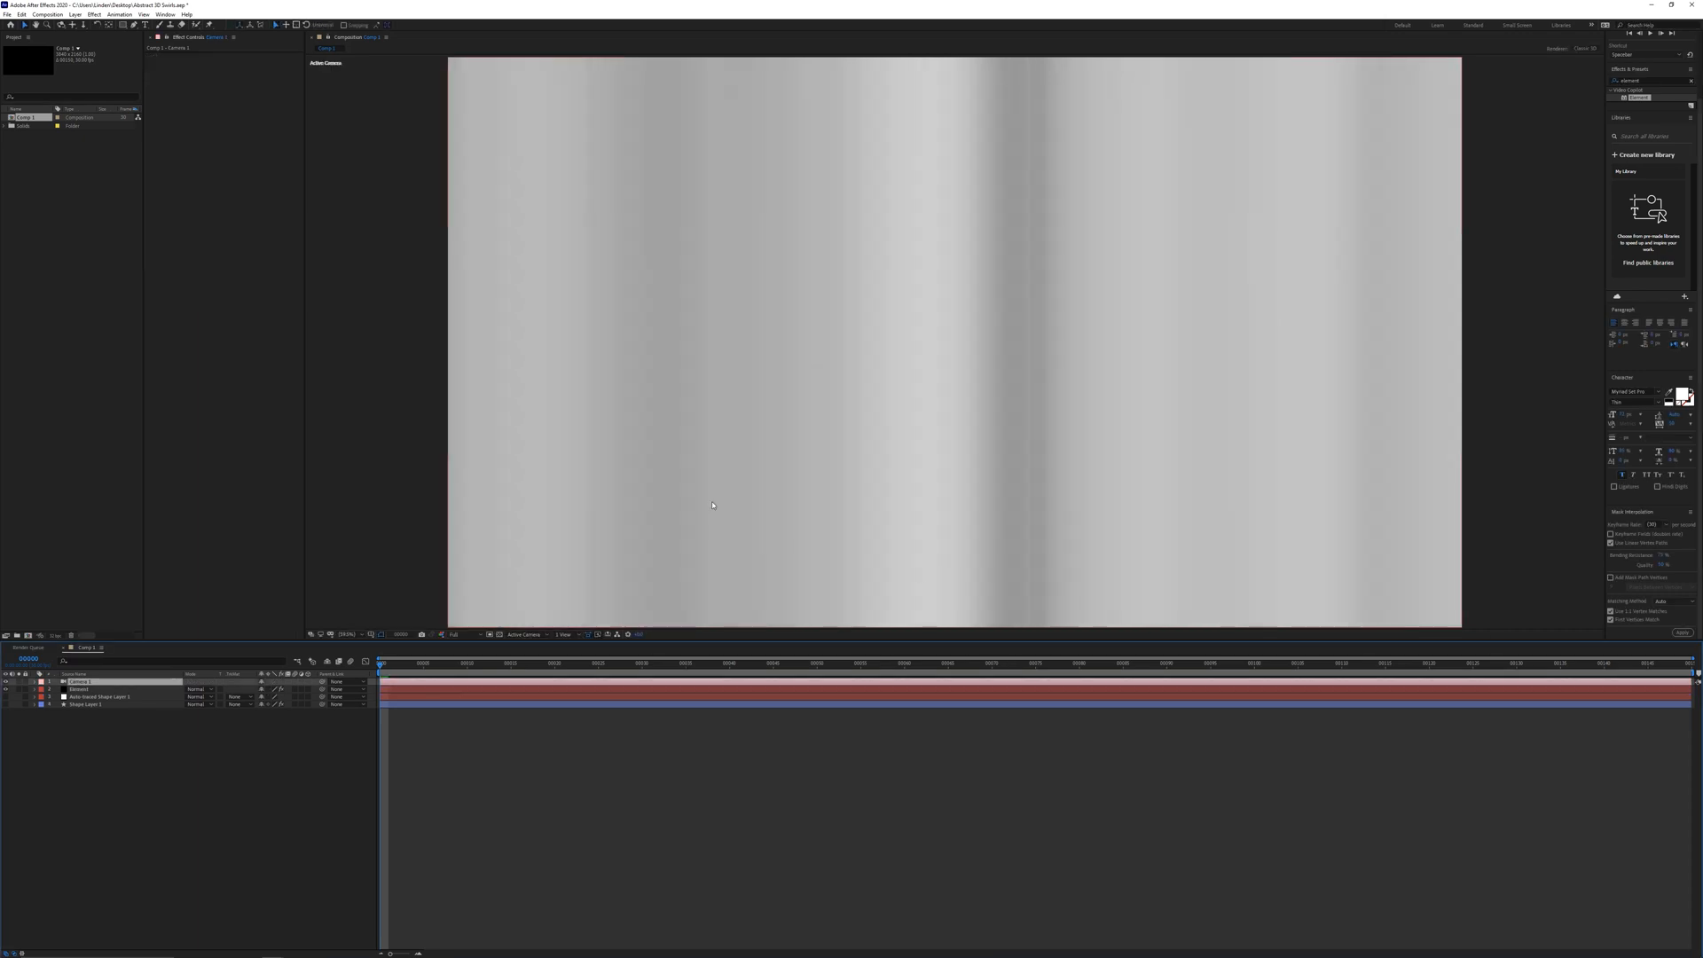
left_click(194, 773)
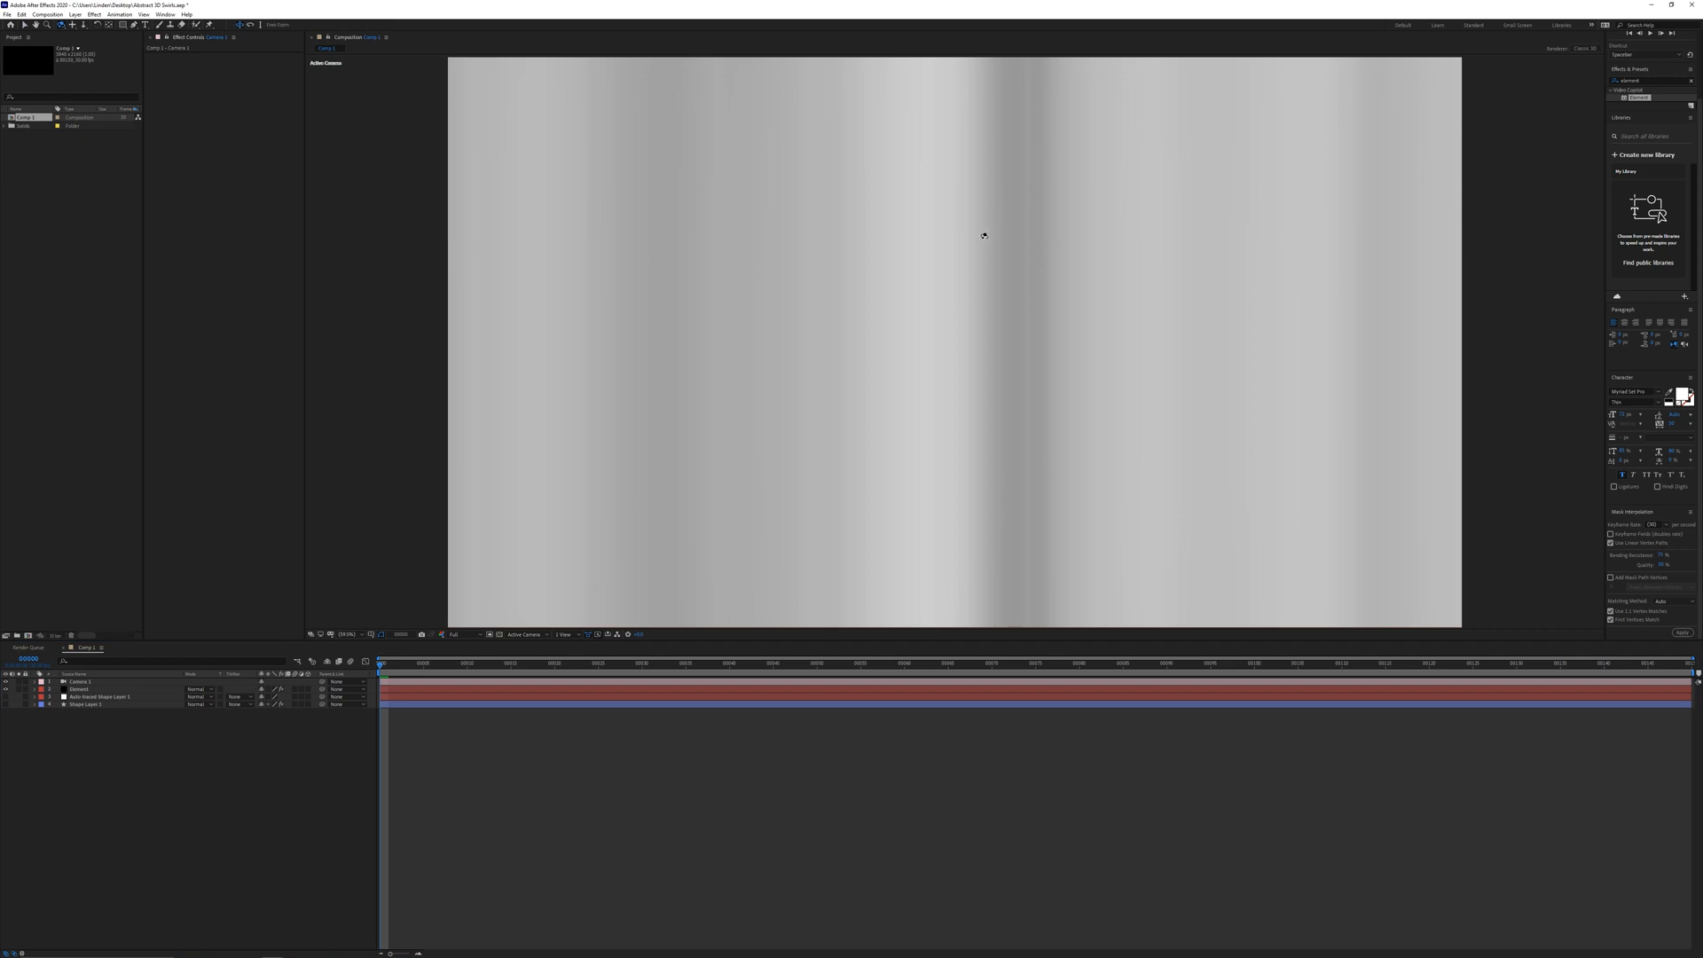
left_click_drag(985, 239, 932, 350)
Enable the Twist deform in Group 1 of the Element layer, twist the spiral about X, and set Twist Y to 0
left_click(79, 689)
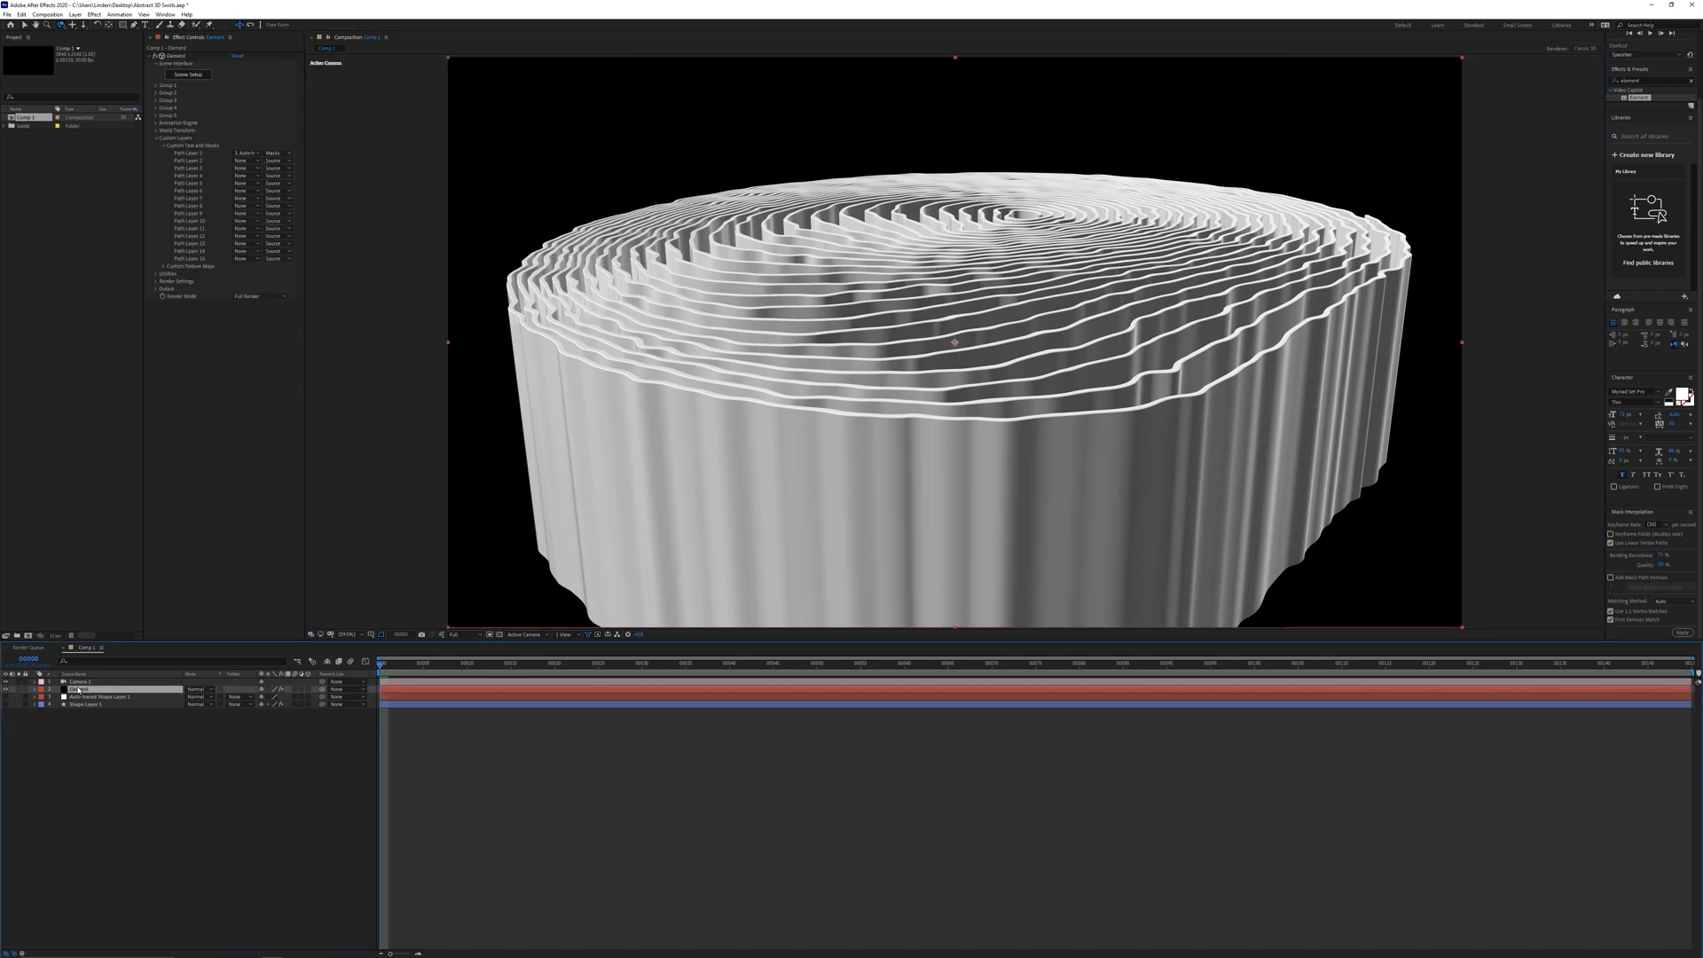
left_click(156, 86)
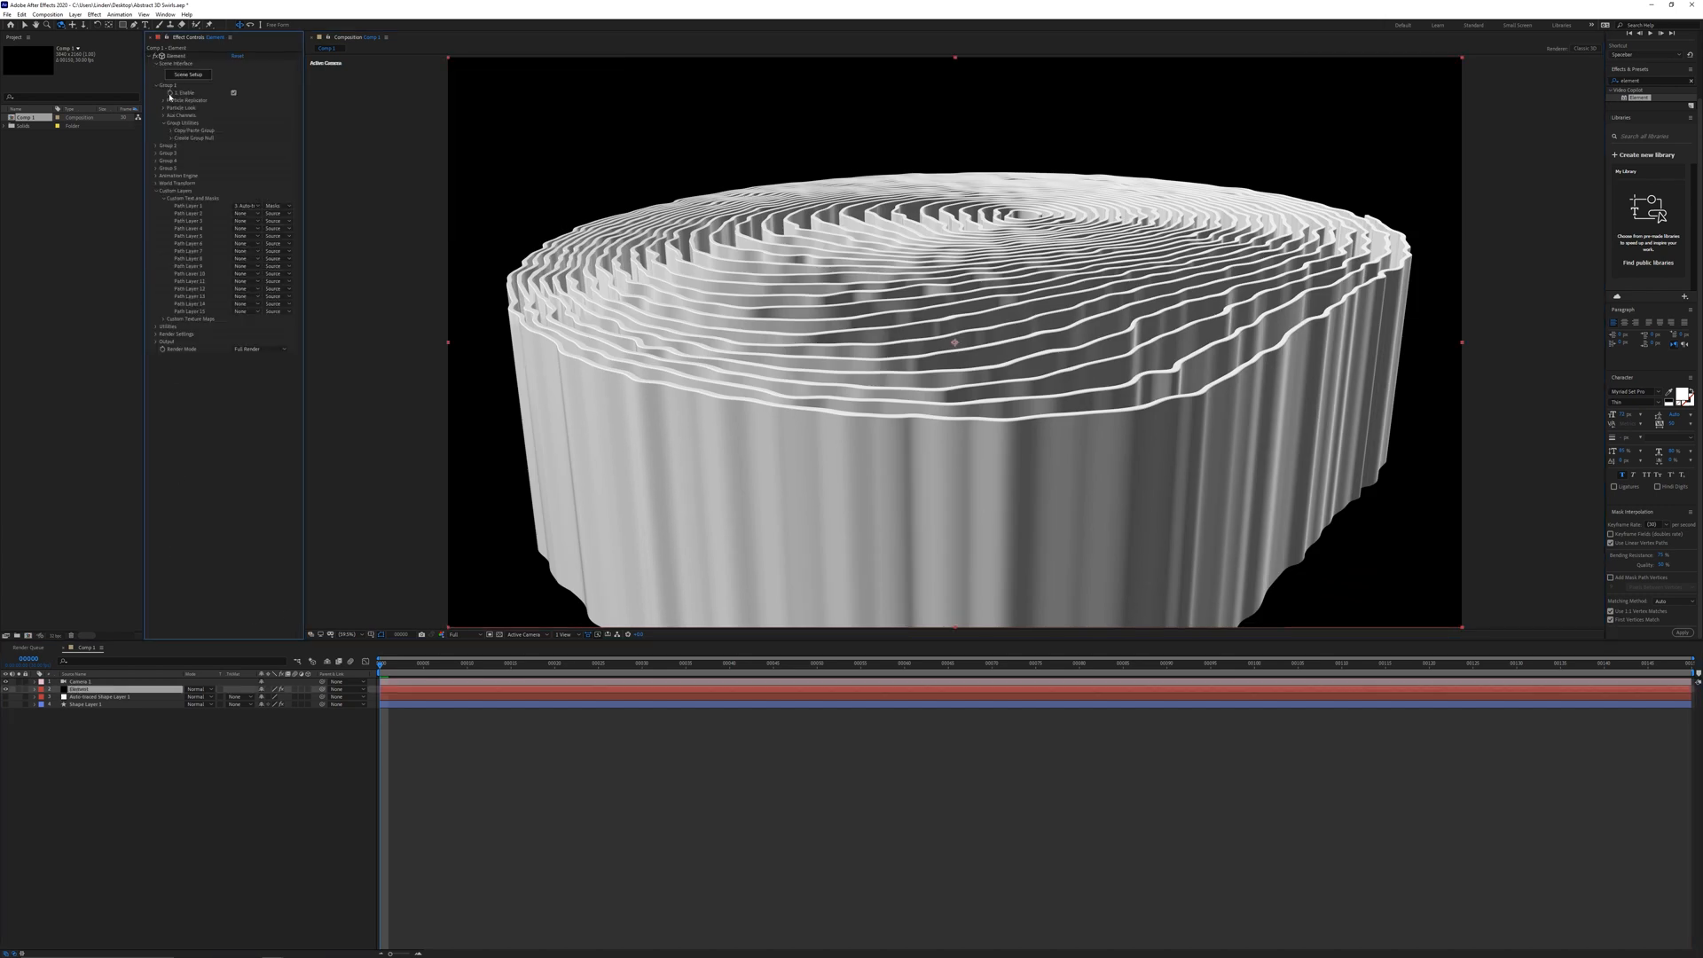
left_click(163, 109)
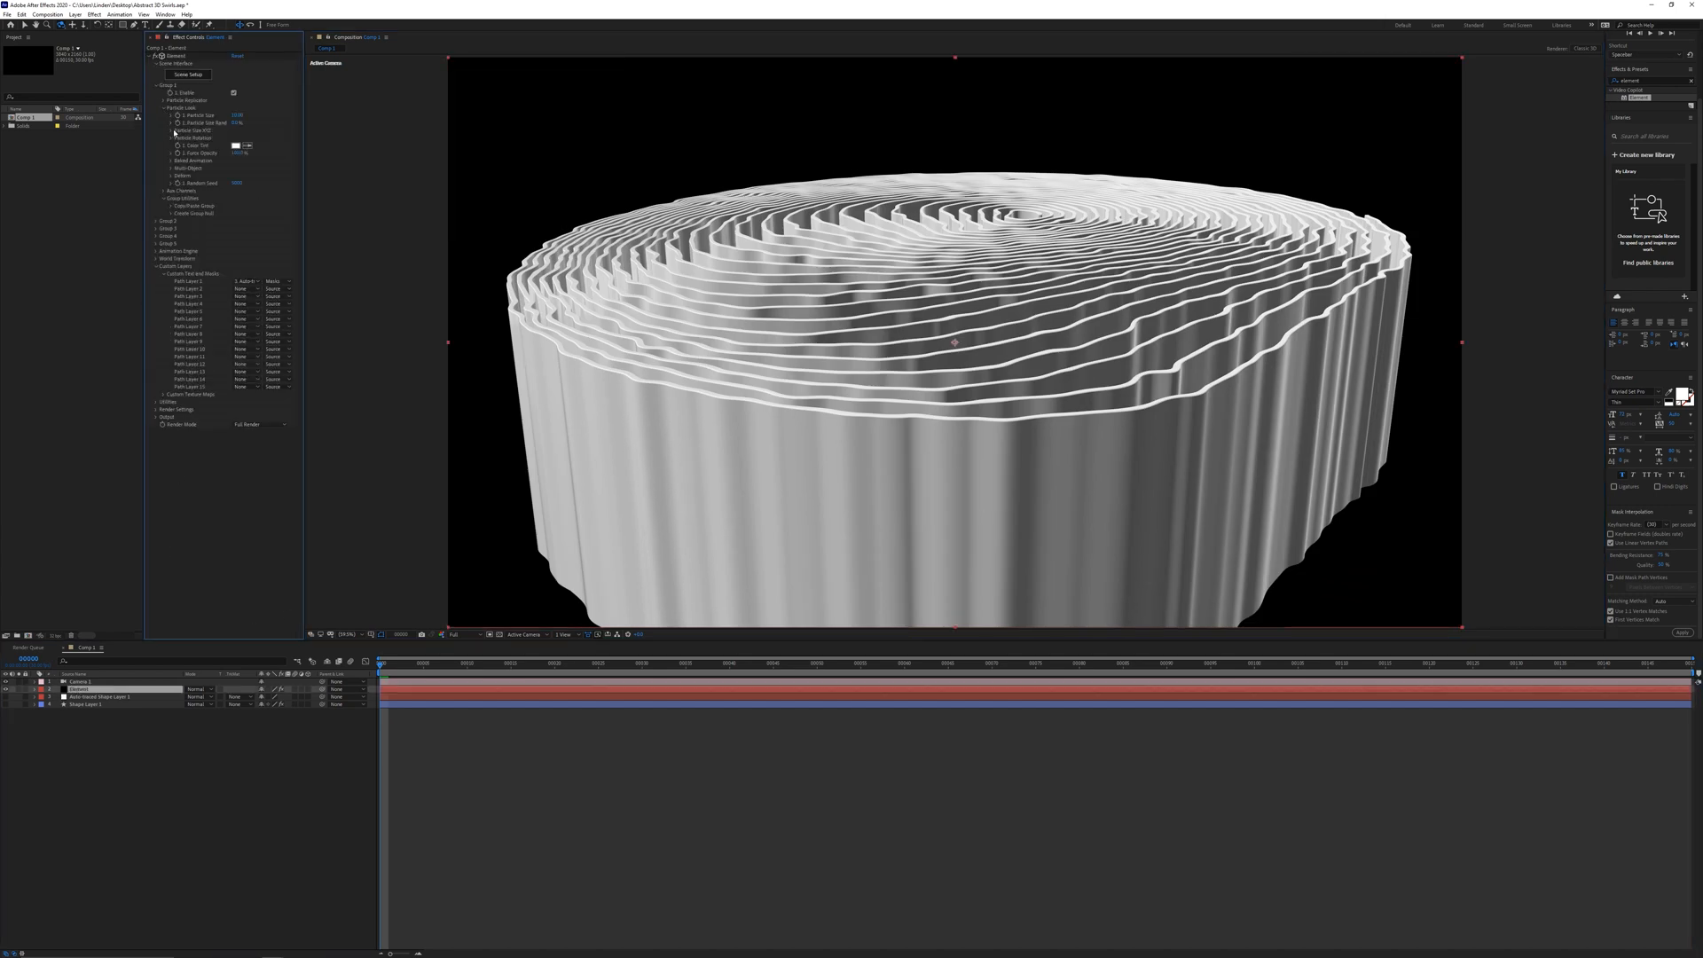
left_click(171, 175)
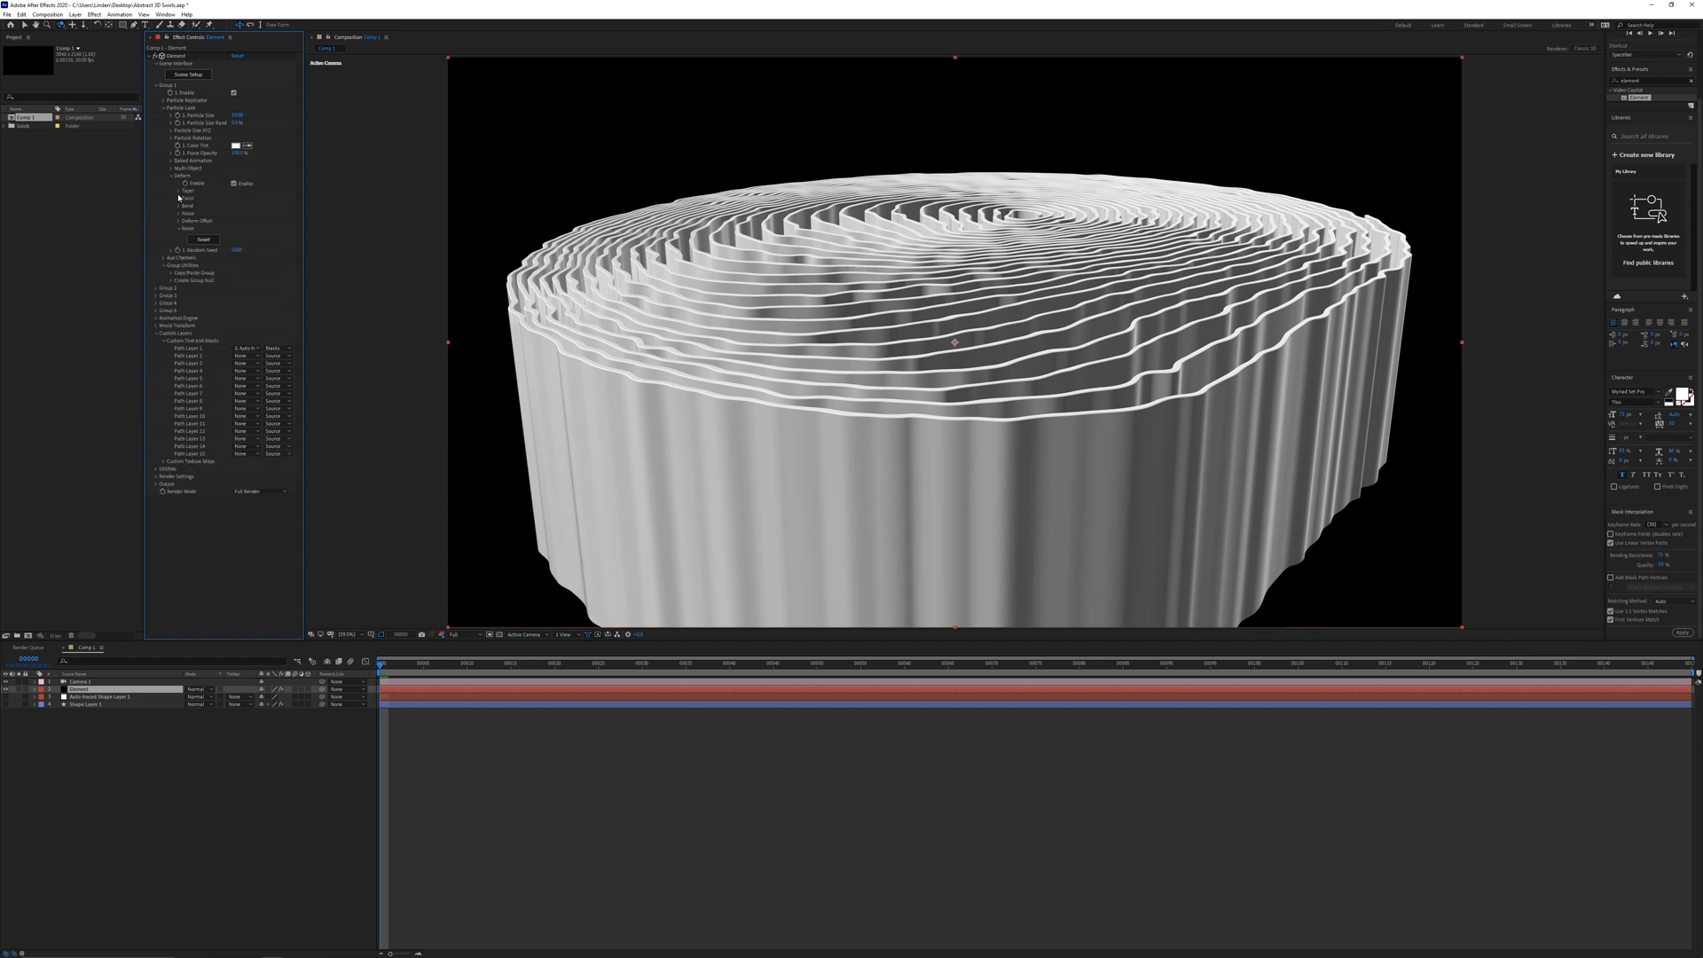
left_click(179, 198)
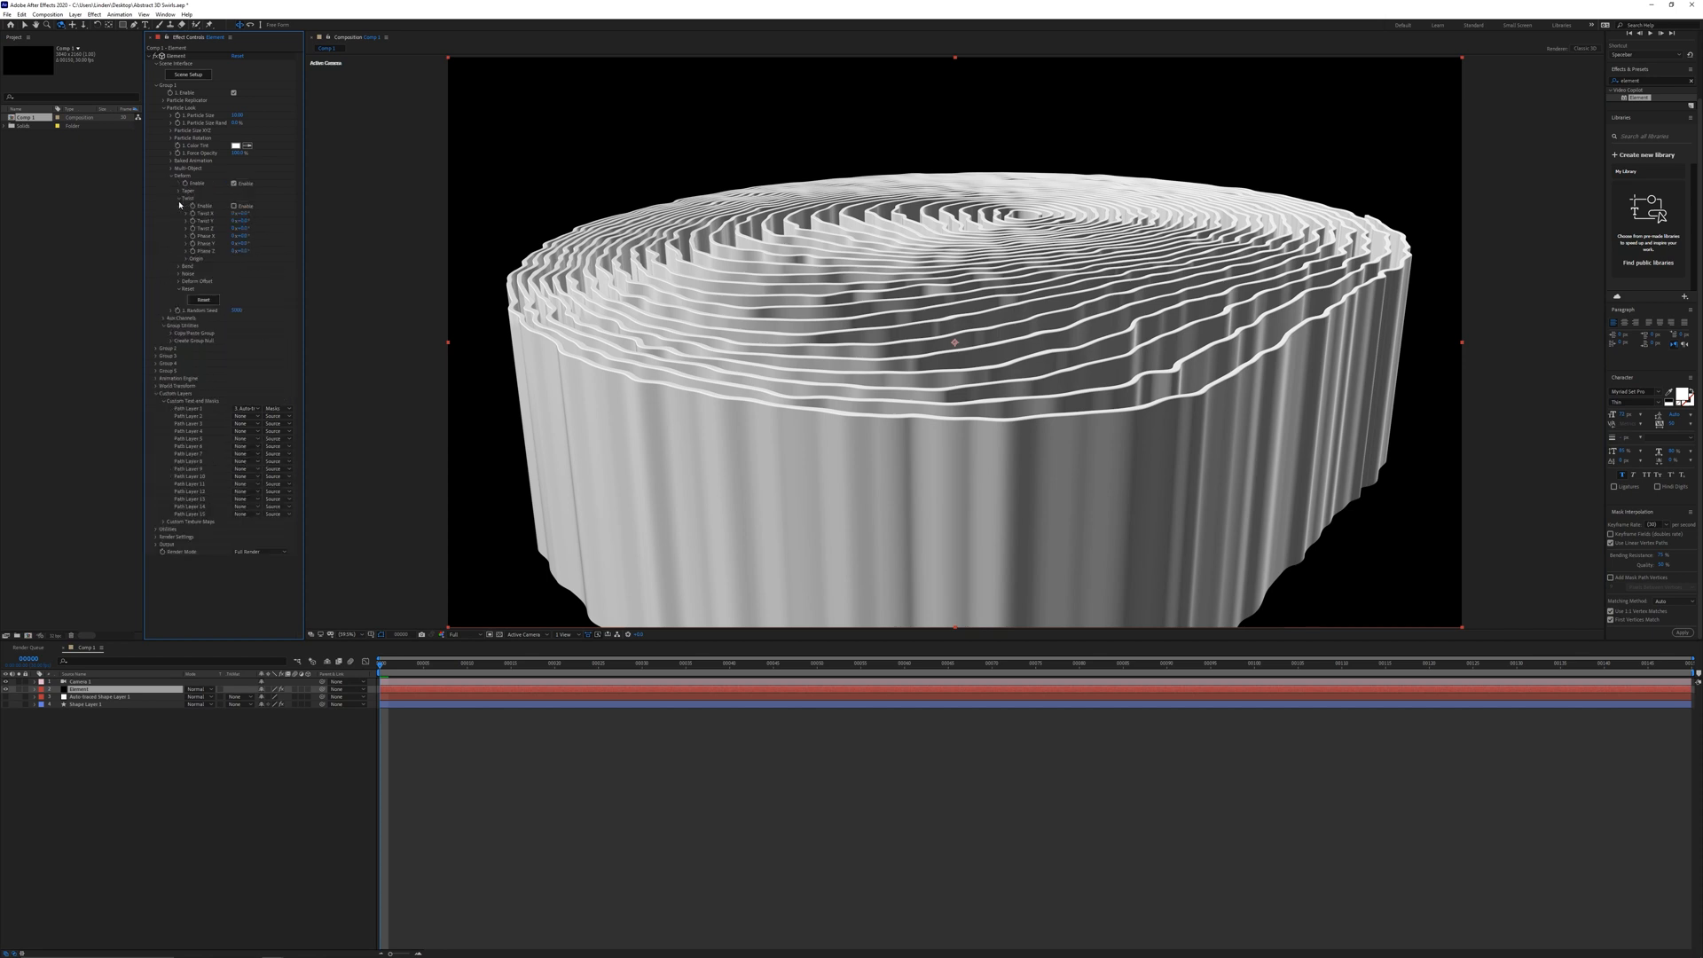
left_click(179, 267)
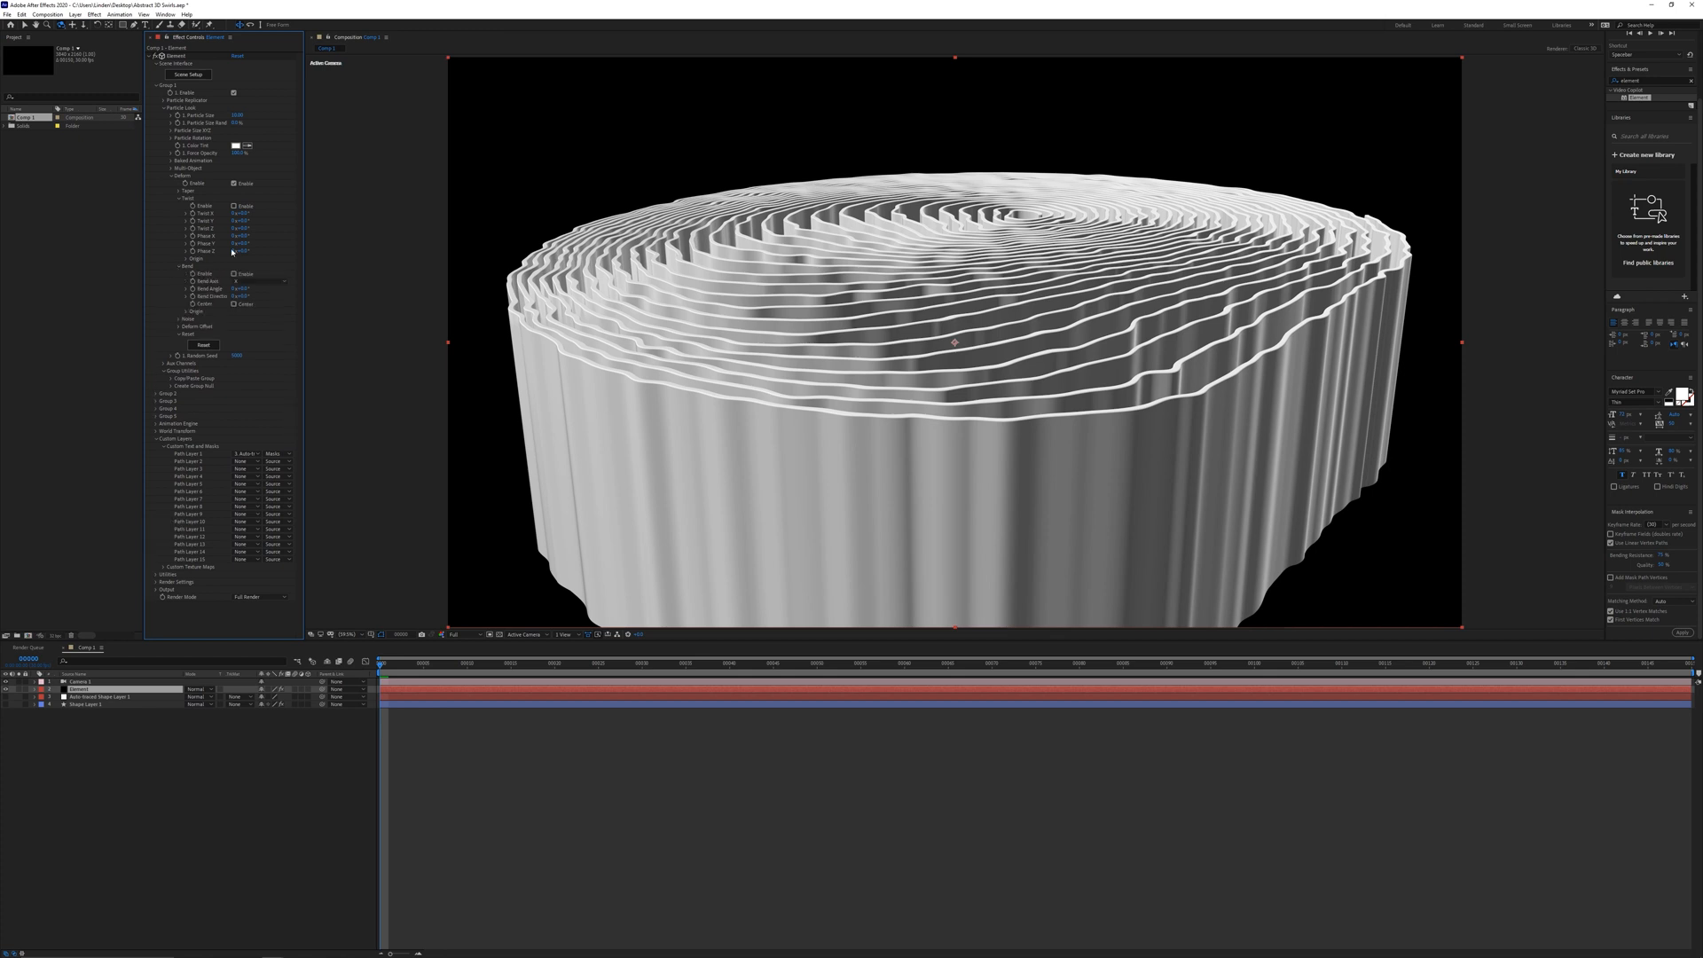
left_click(242, 207)
left_click_drag(244, 213, 252, 285)
left_click(244, 221)
type("0")
key("Return")
Adjust the twist's Z amount, its origin orientation and the X twist to warp the spiral's outline
left_click(186, 259)
left_click_drag(241, 228, 224, 281)
left_click_drag(246, 274, 233, 274)
left_click_drag(243, 213, 238, 214)
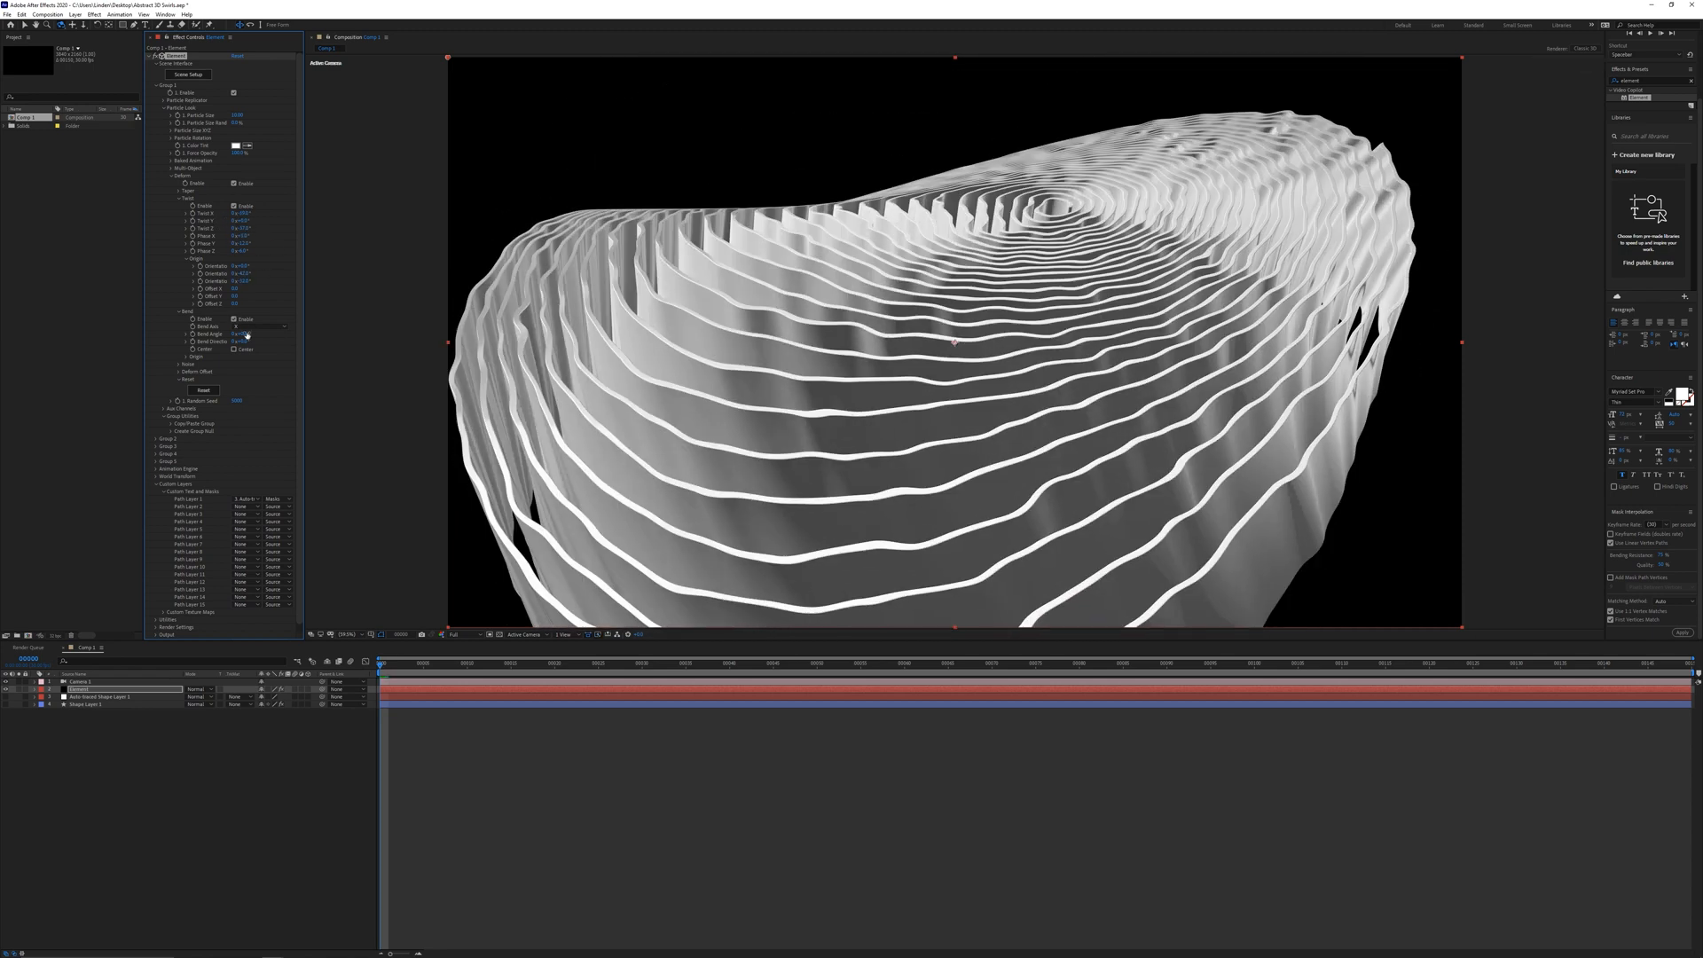
Increase the Bend deform's angle, adjust its direction, and orbit the camera around the folded spiral
left_click_drag(246, 335, 437, 330)
left_click_drag(244, 342, 248, 342)
left_click_drag(1011, 233, 793, 296)
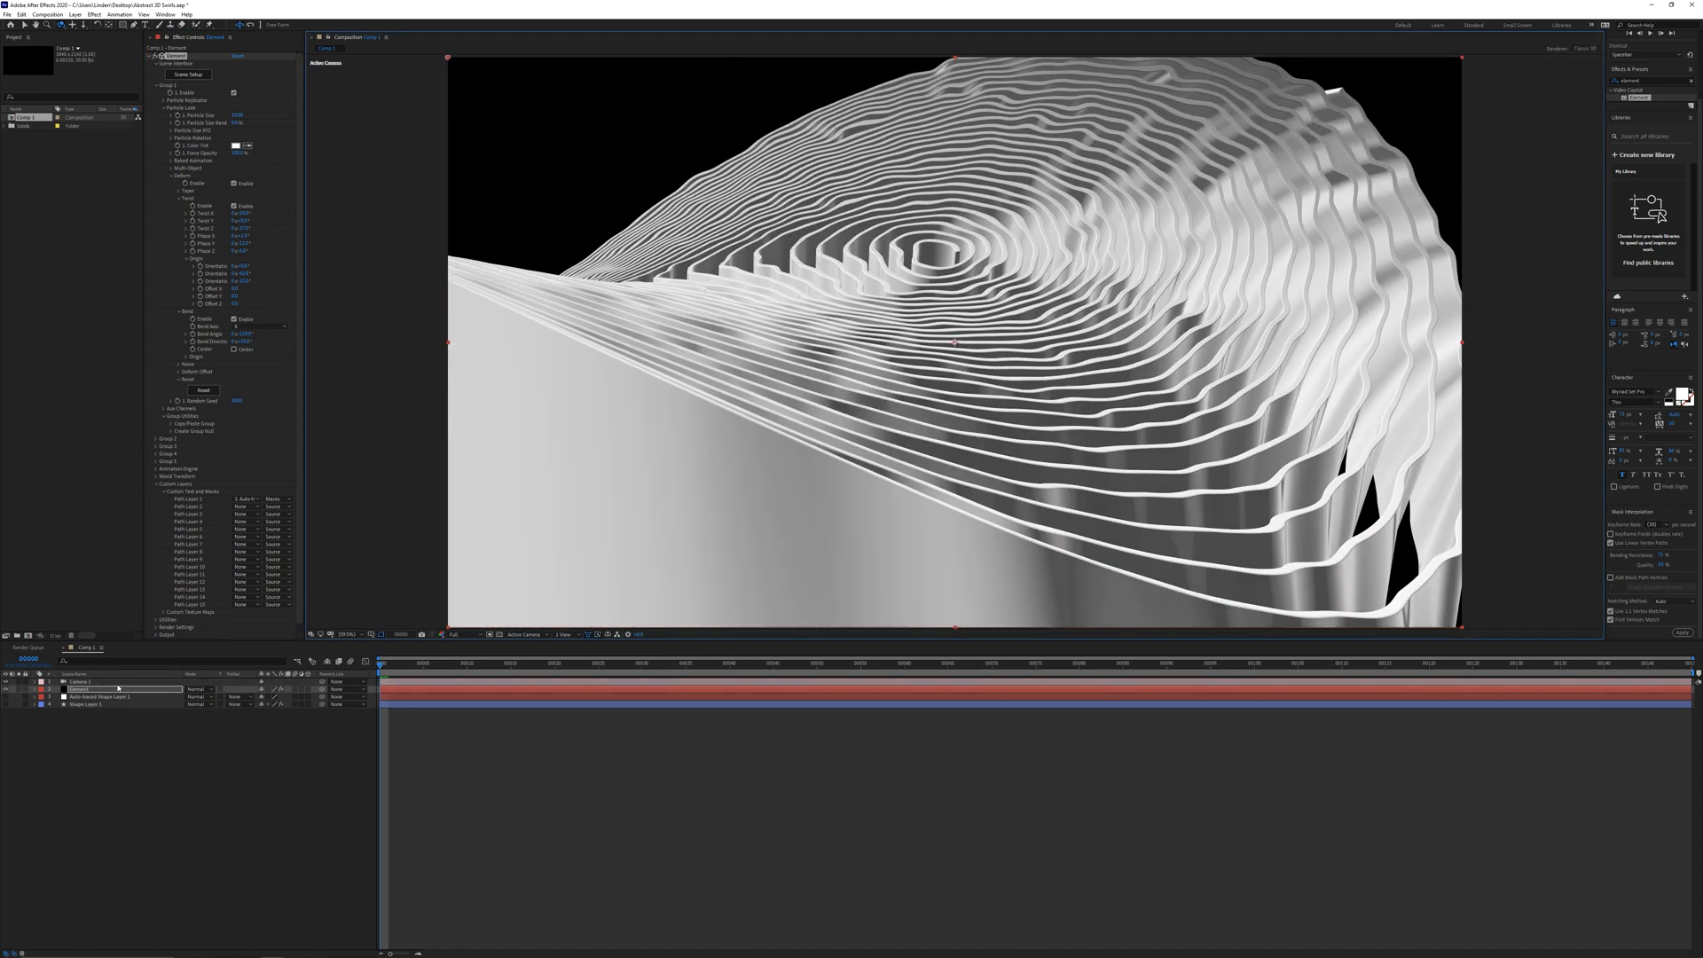
Set the camera's focal length to 20 mm and reframe the view closer to the spiral's center
double_click(110, 683)
type("20")
key("Return")
left_click_drag(954, 269, 939, 294)
Fine-tune the Element layer's bend direction and twist origin orientation, and orbit the camera to a low, close view of the swirl
left_click(80, 690)
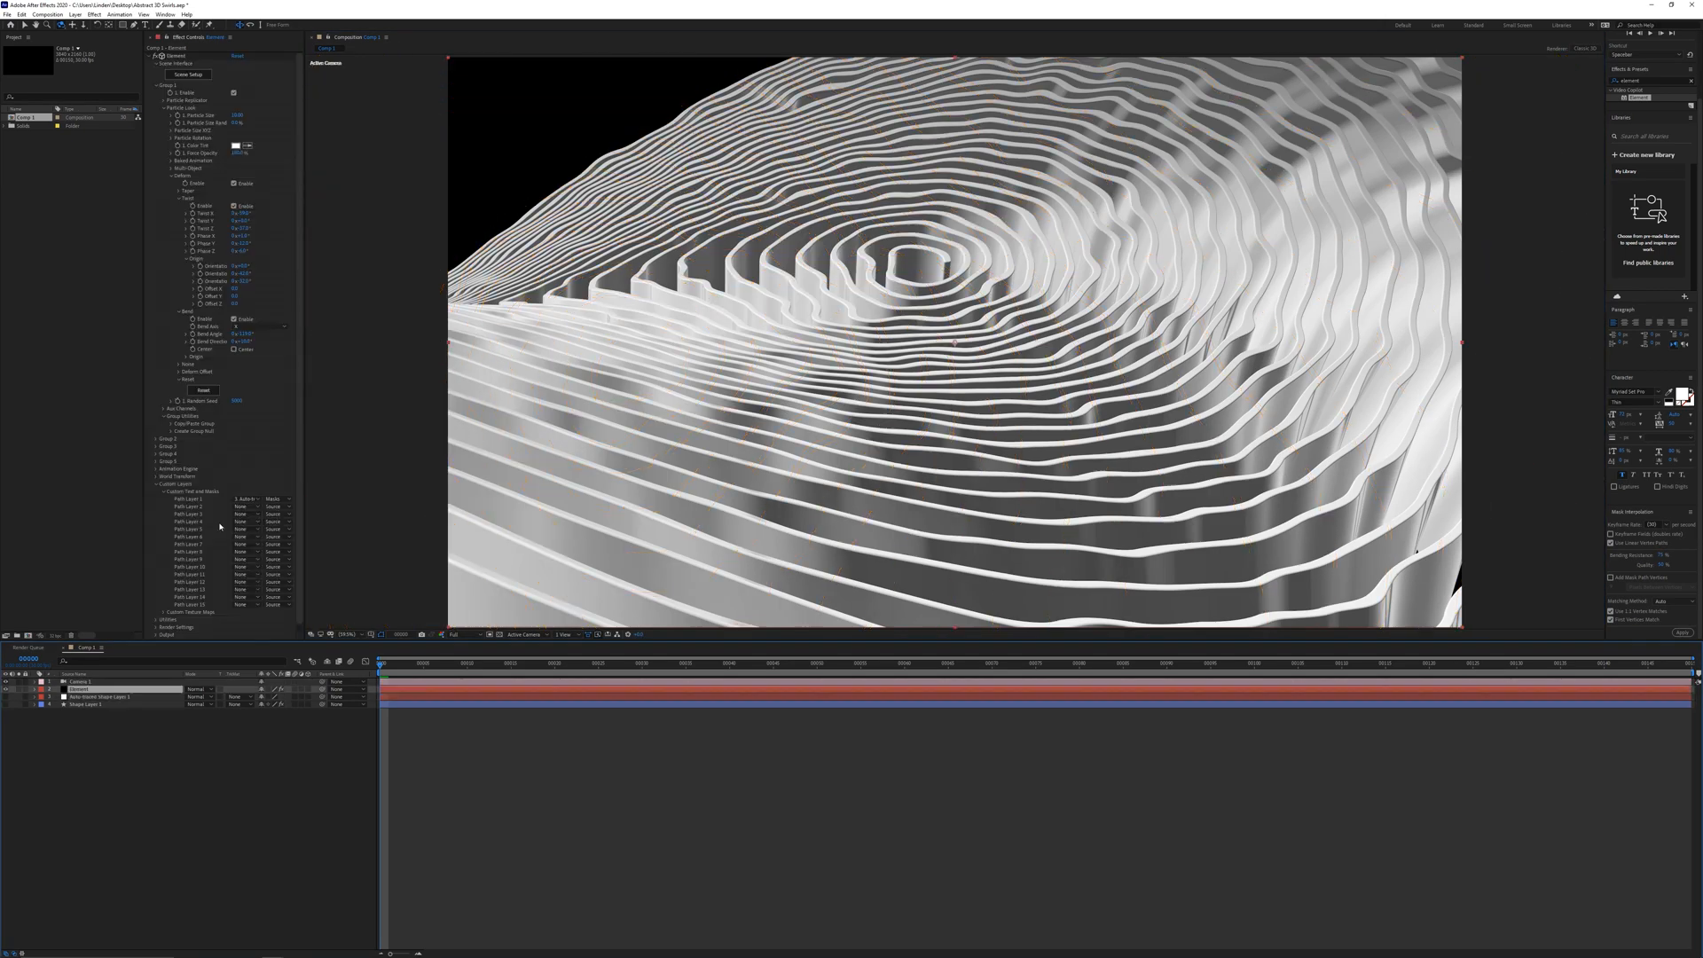
left_click_drag(244, 342, 253, 341)
left_click_drag(674, 293, 771, 181)
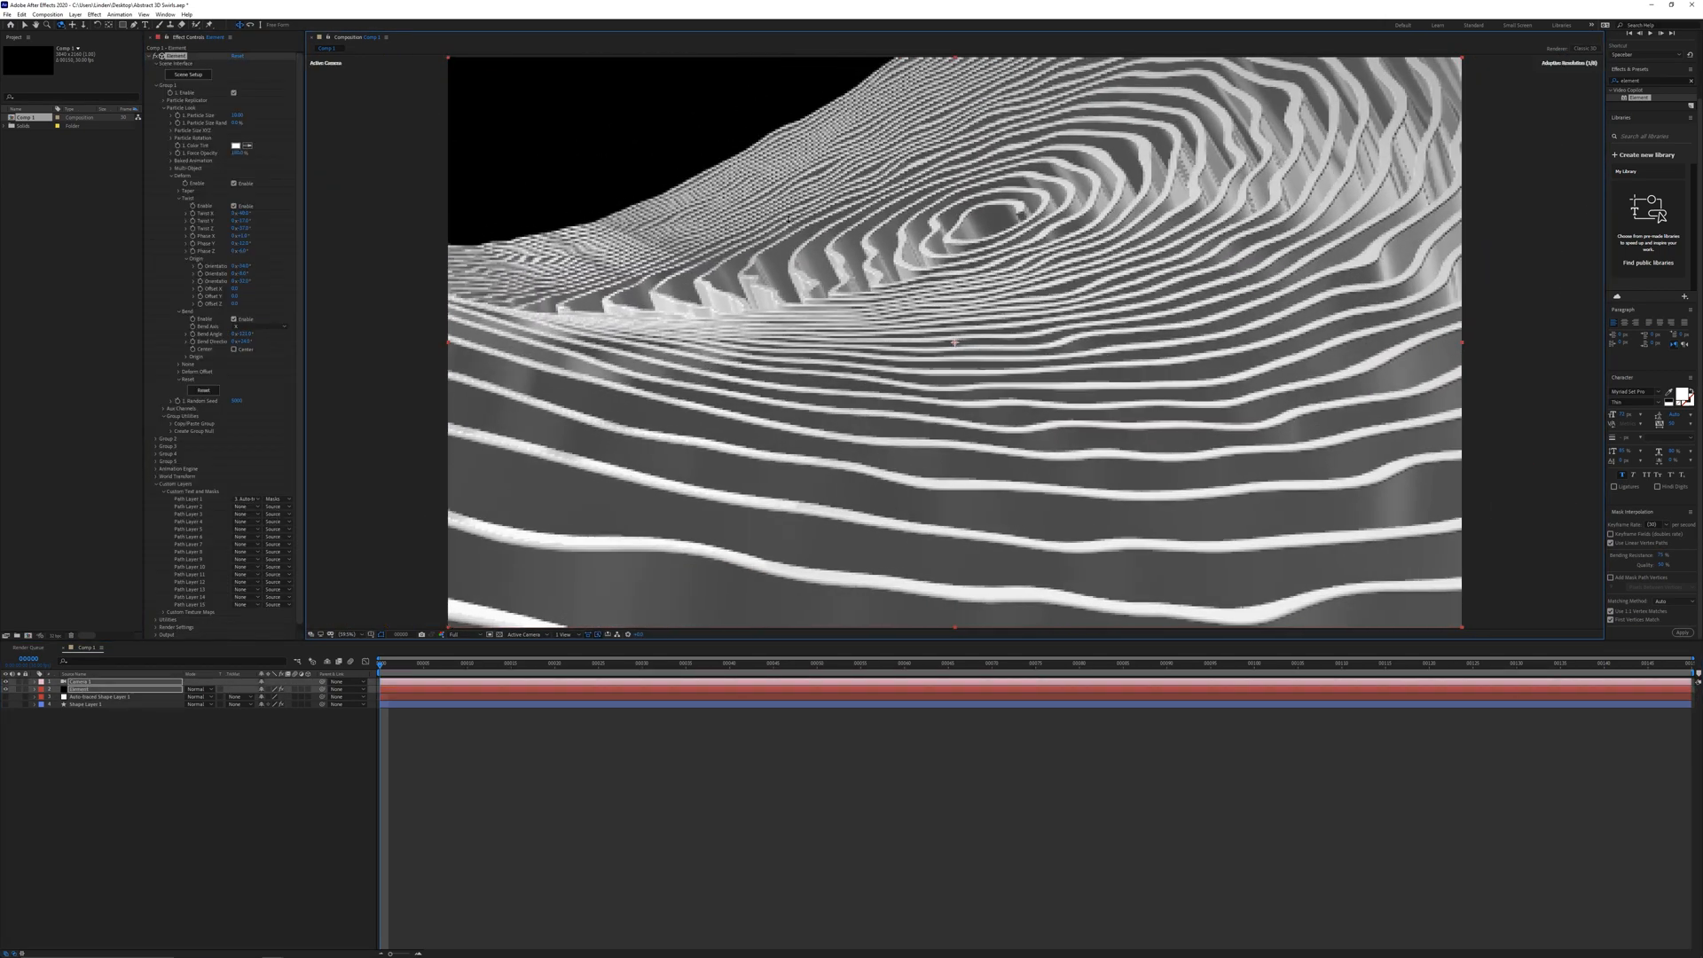
left_click_drag(238, 281, 237, 281)
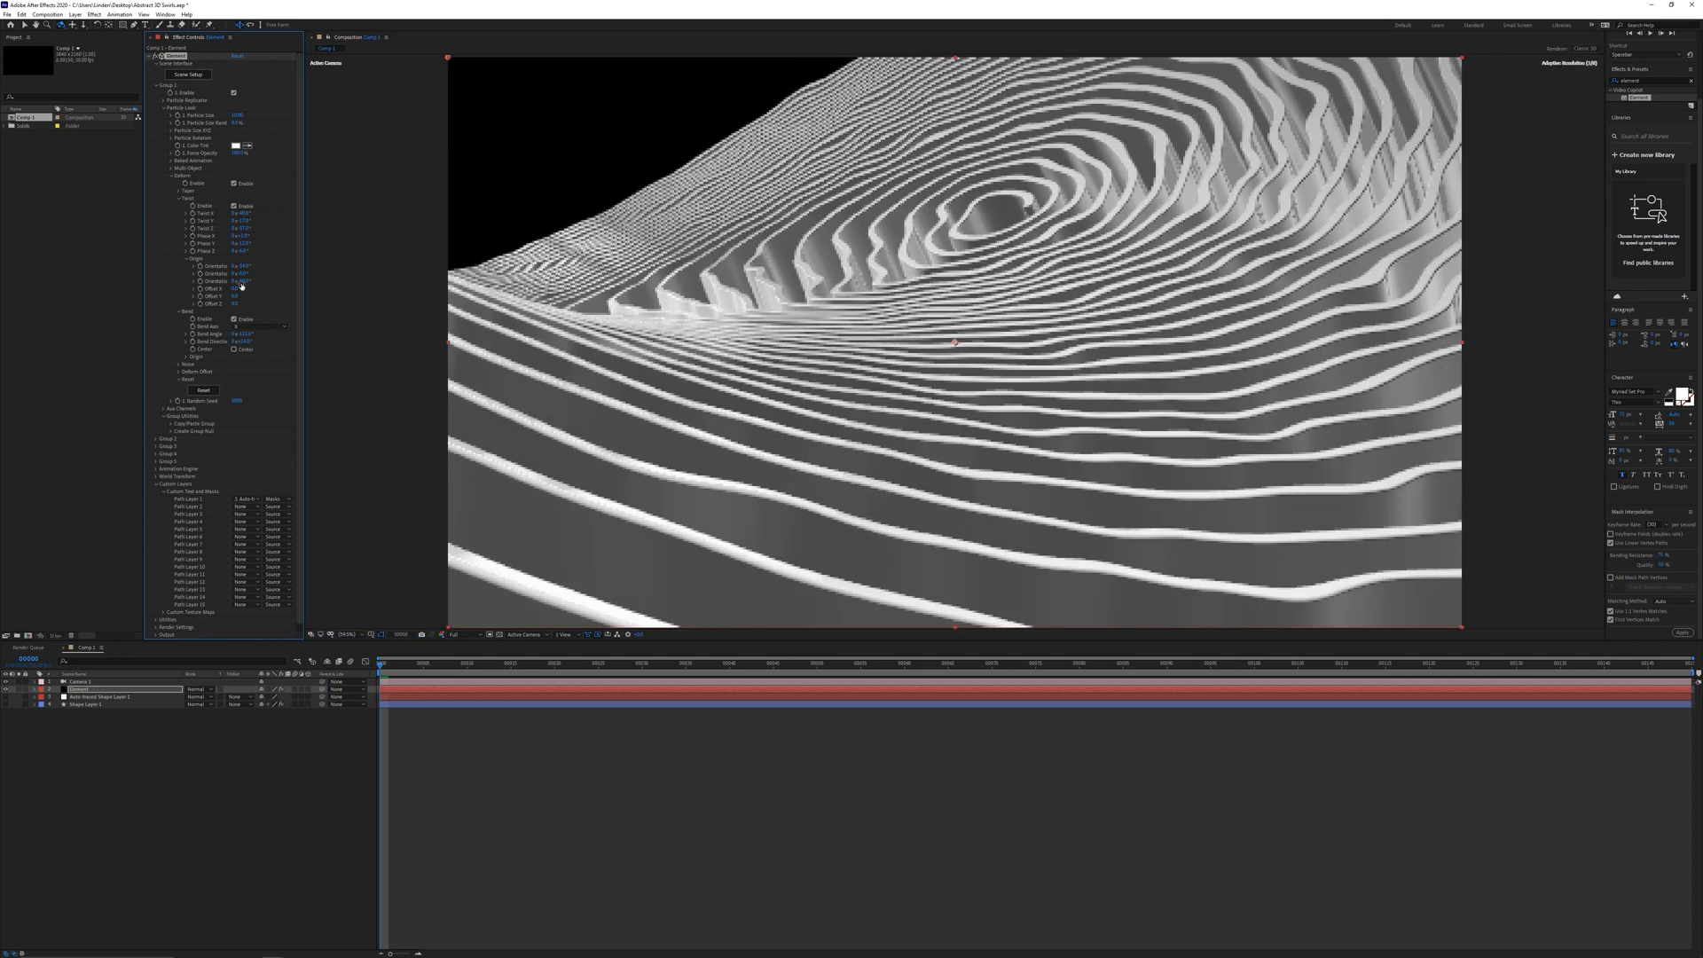
left_click_drag(754, 253, 826, 227)
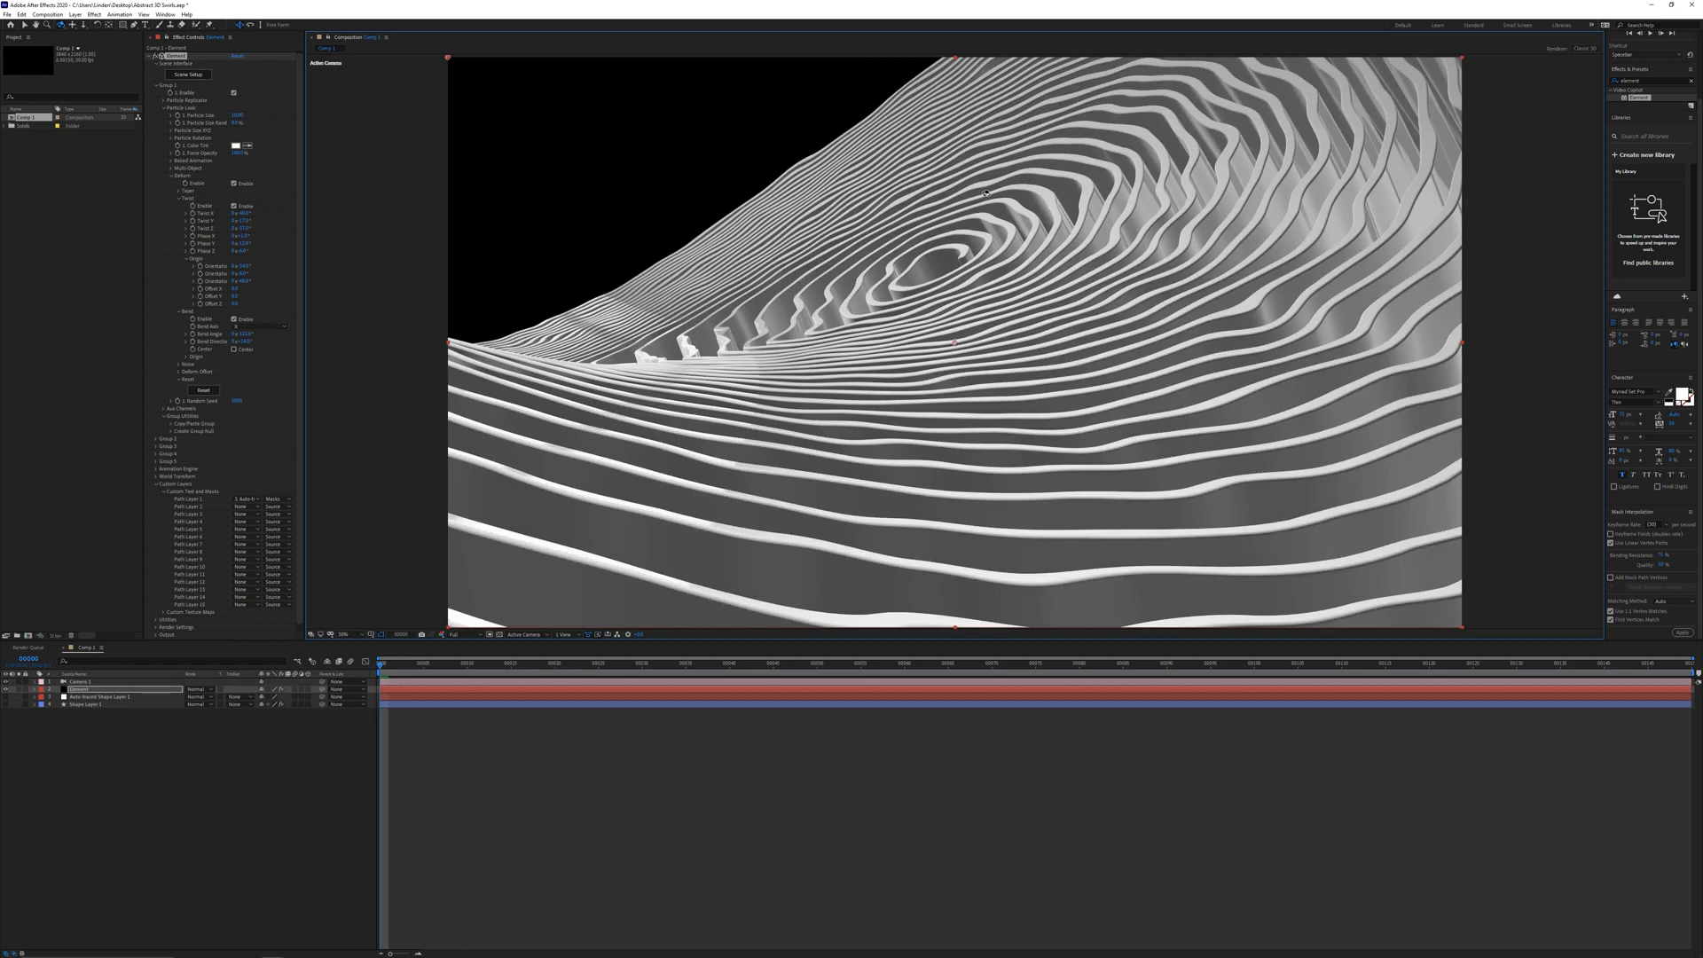
scroll(1012, 259, "down", 4)
scroll(1012, 260, "up", 3)
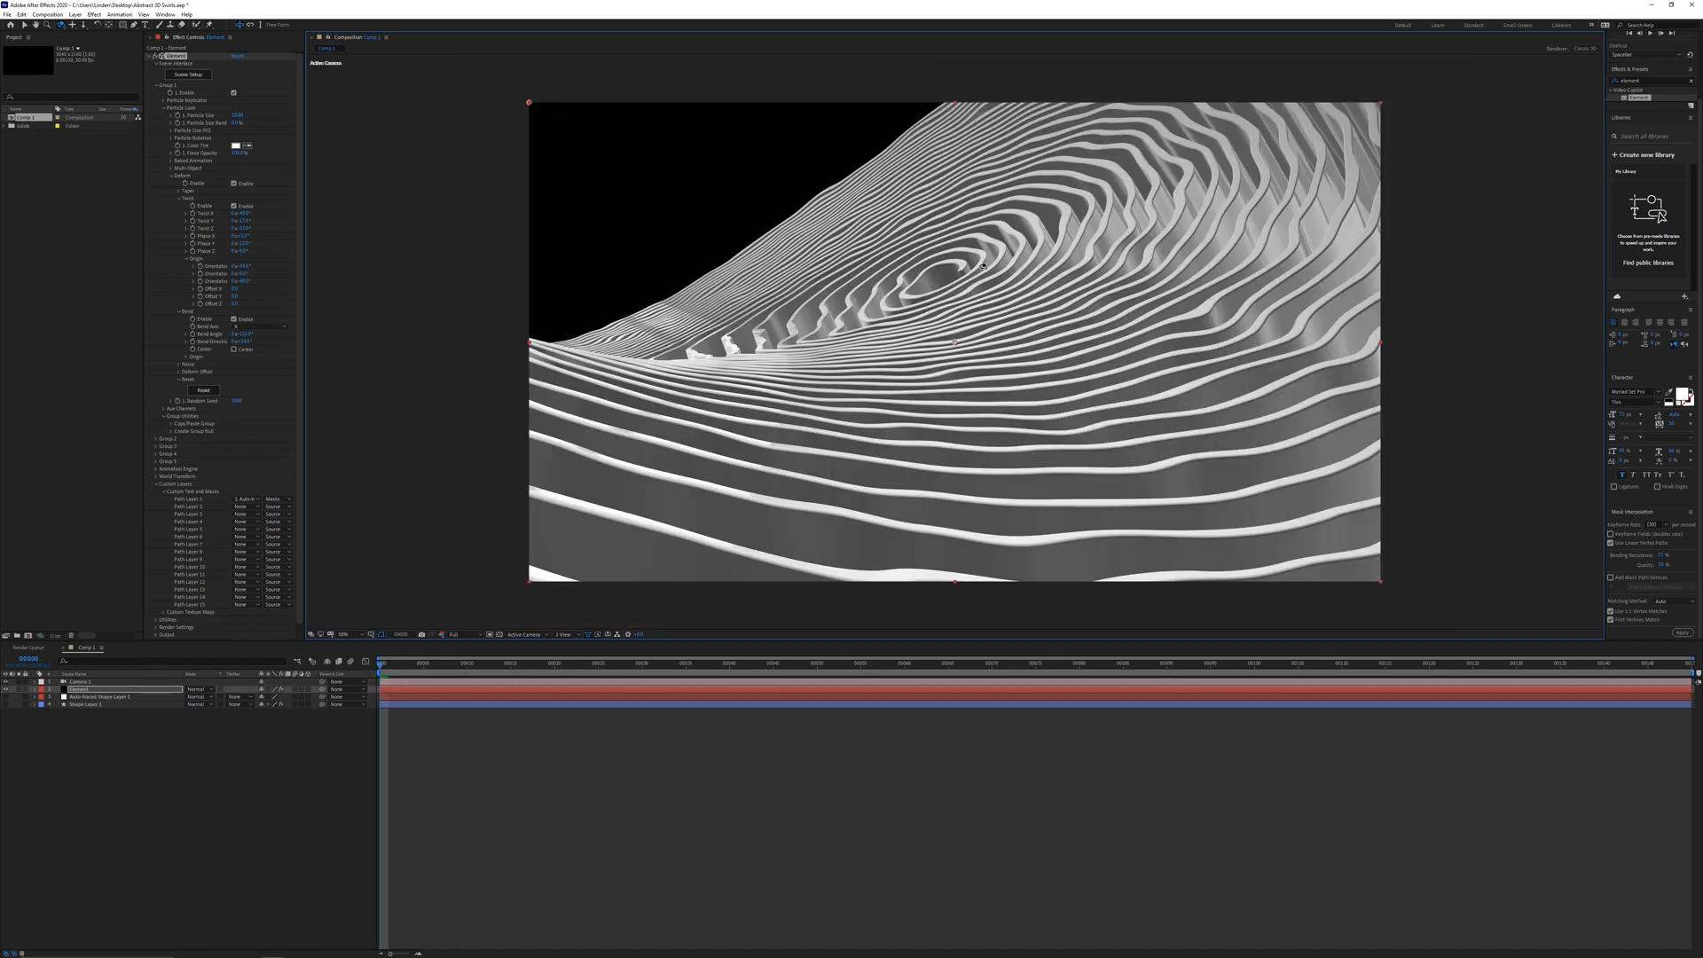
Enable depth of field on the camera and increase the focus distance until the spiral's center is sharp
double_click(80, 681)
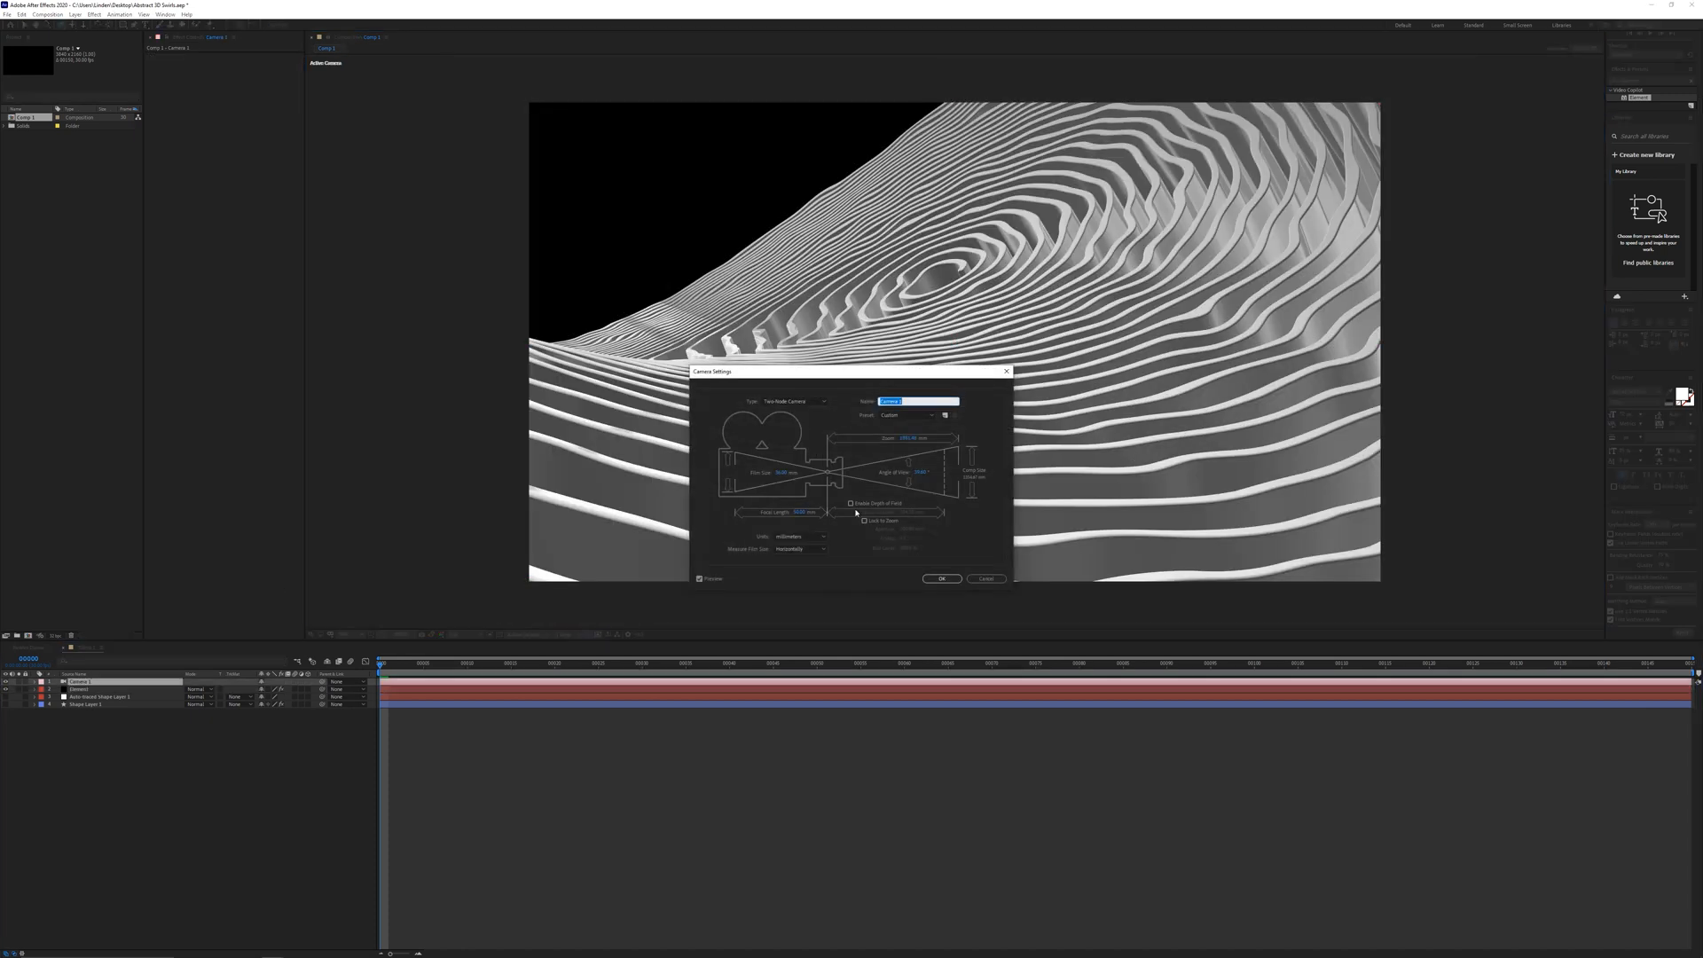
left_click(851, 503)
left_click_drag(864, 375, 498, 237)
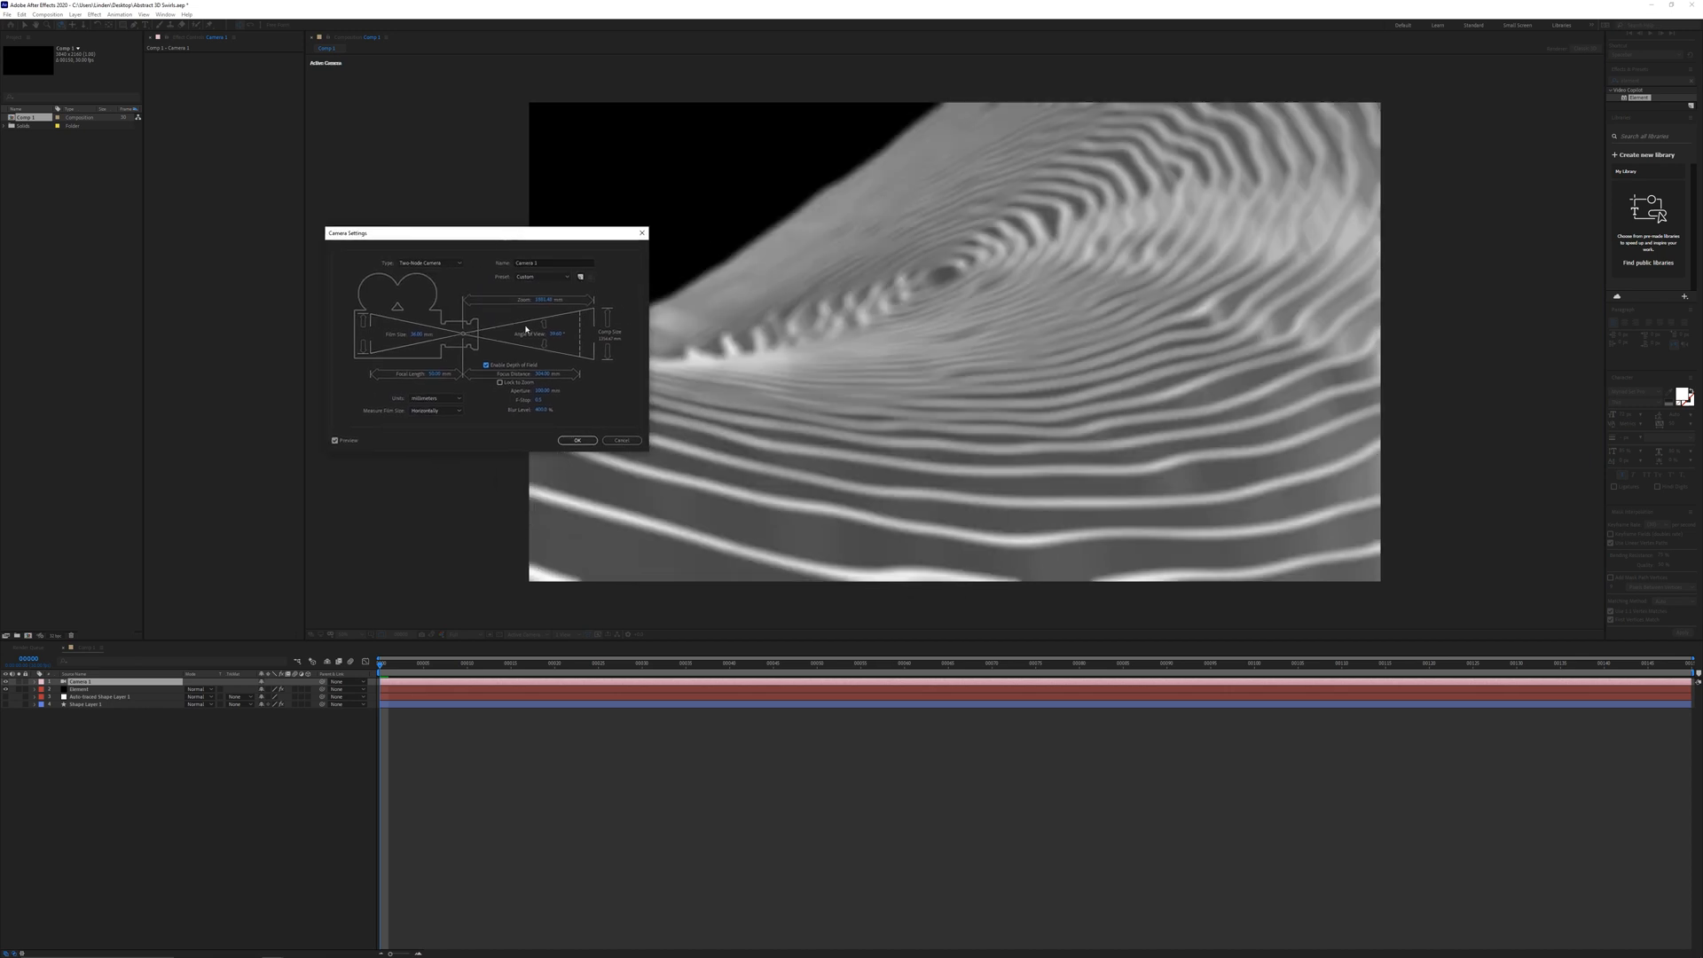
left_click_drag(564, 379, 1145, 373)
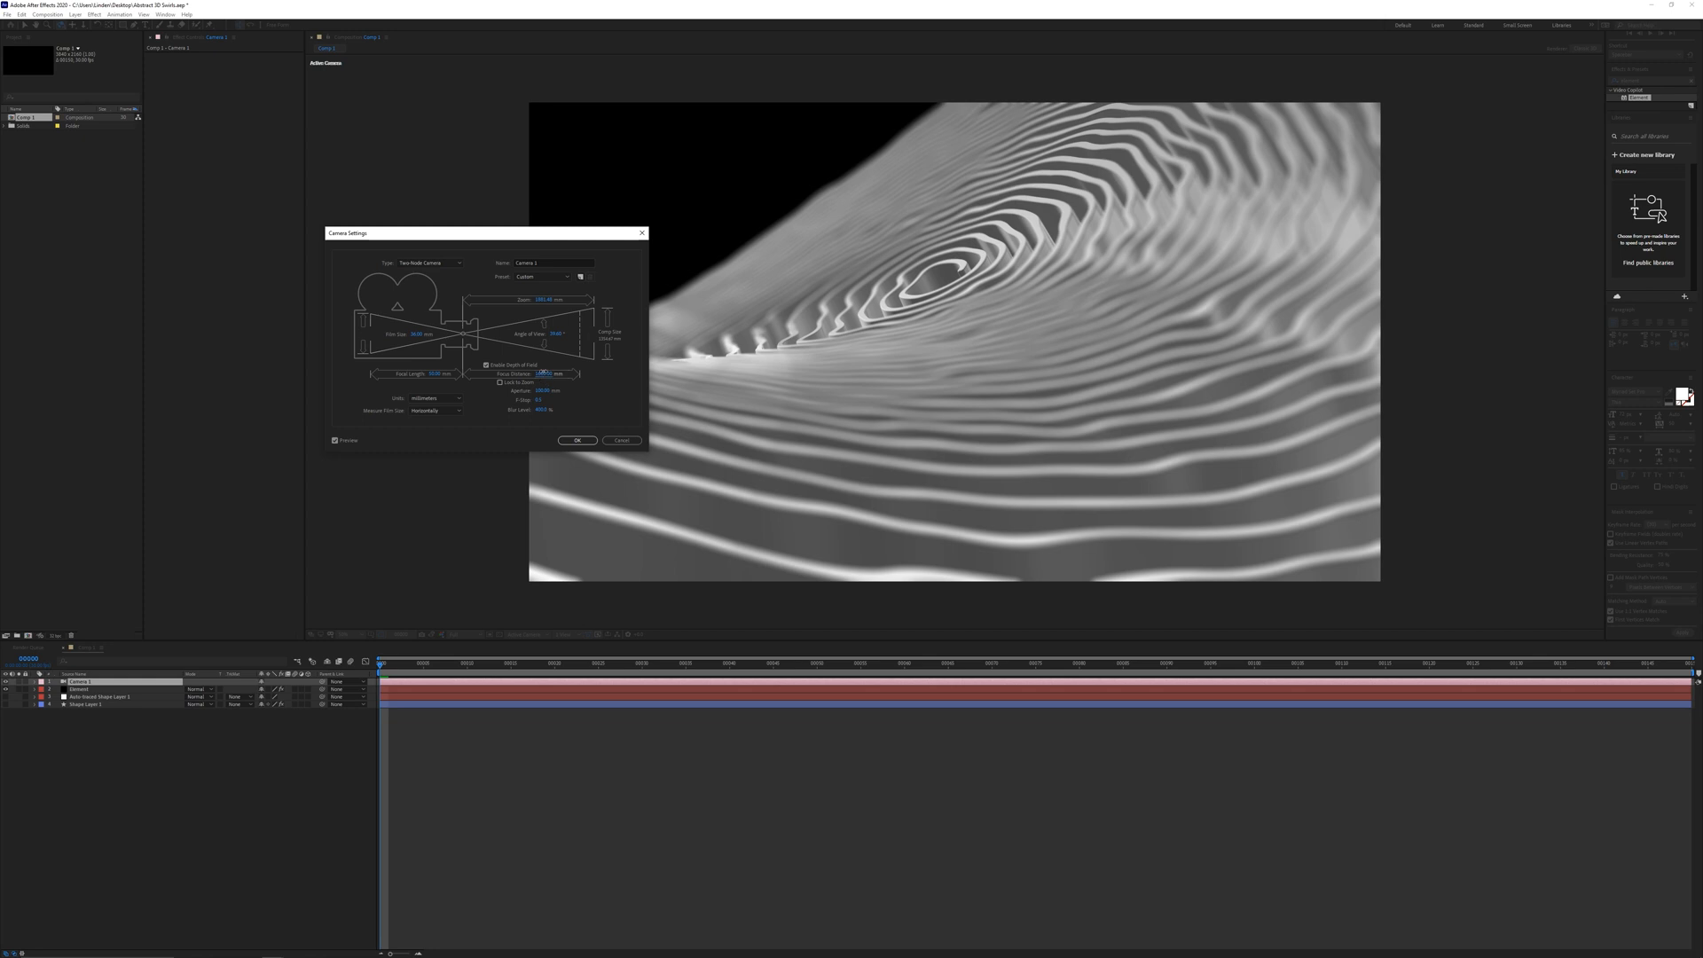
Refine the camera's aperture, blur level and focus distance, accept the settings, and reframe the view slightly
left_click_drag(542, 372, 541, 405)
left_click(539, 411)
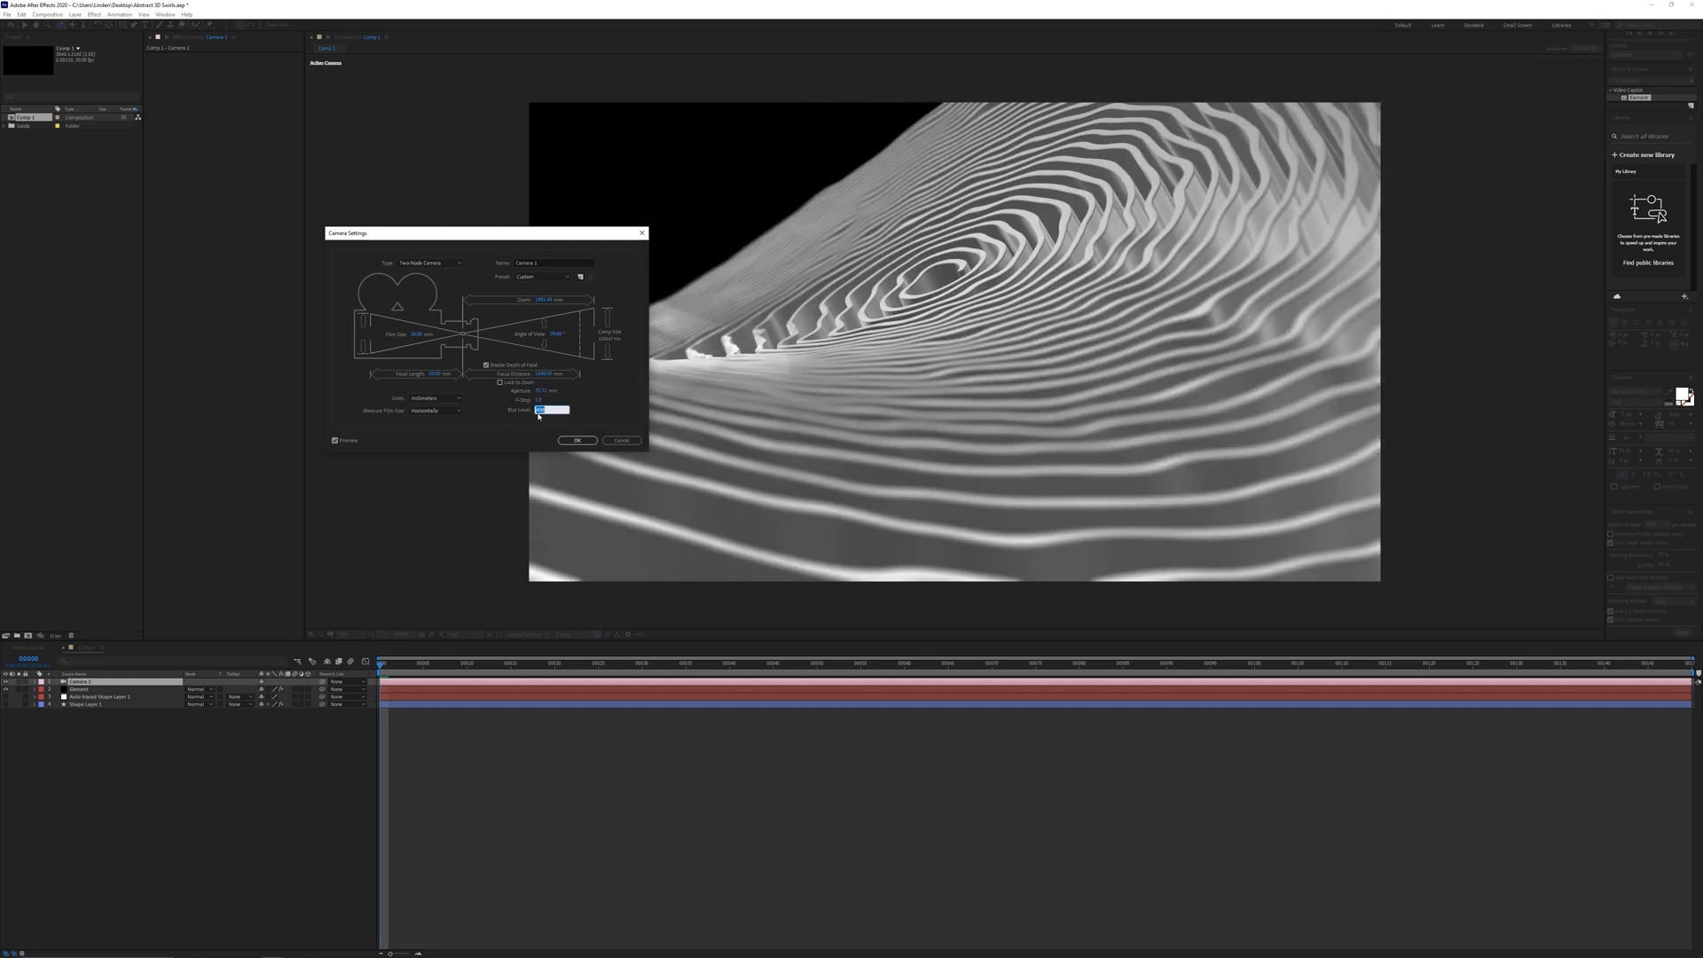
left_click_drag(548, 373, 578, 396)
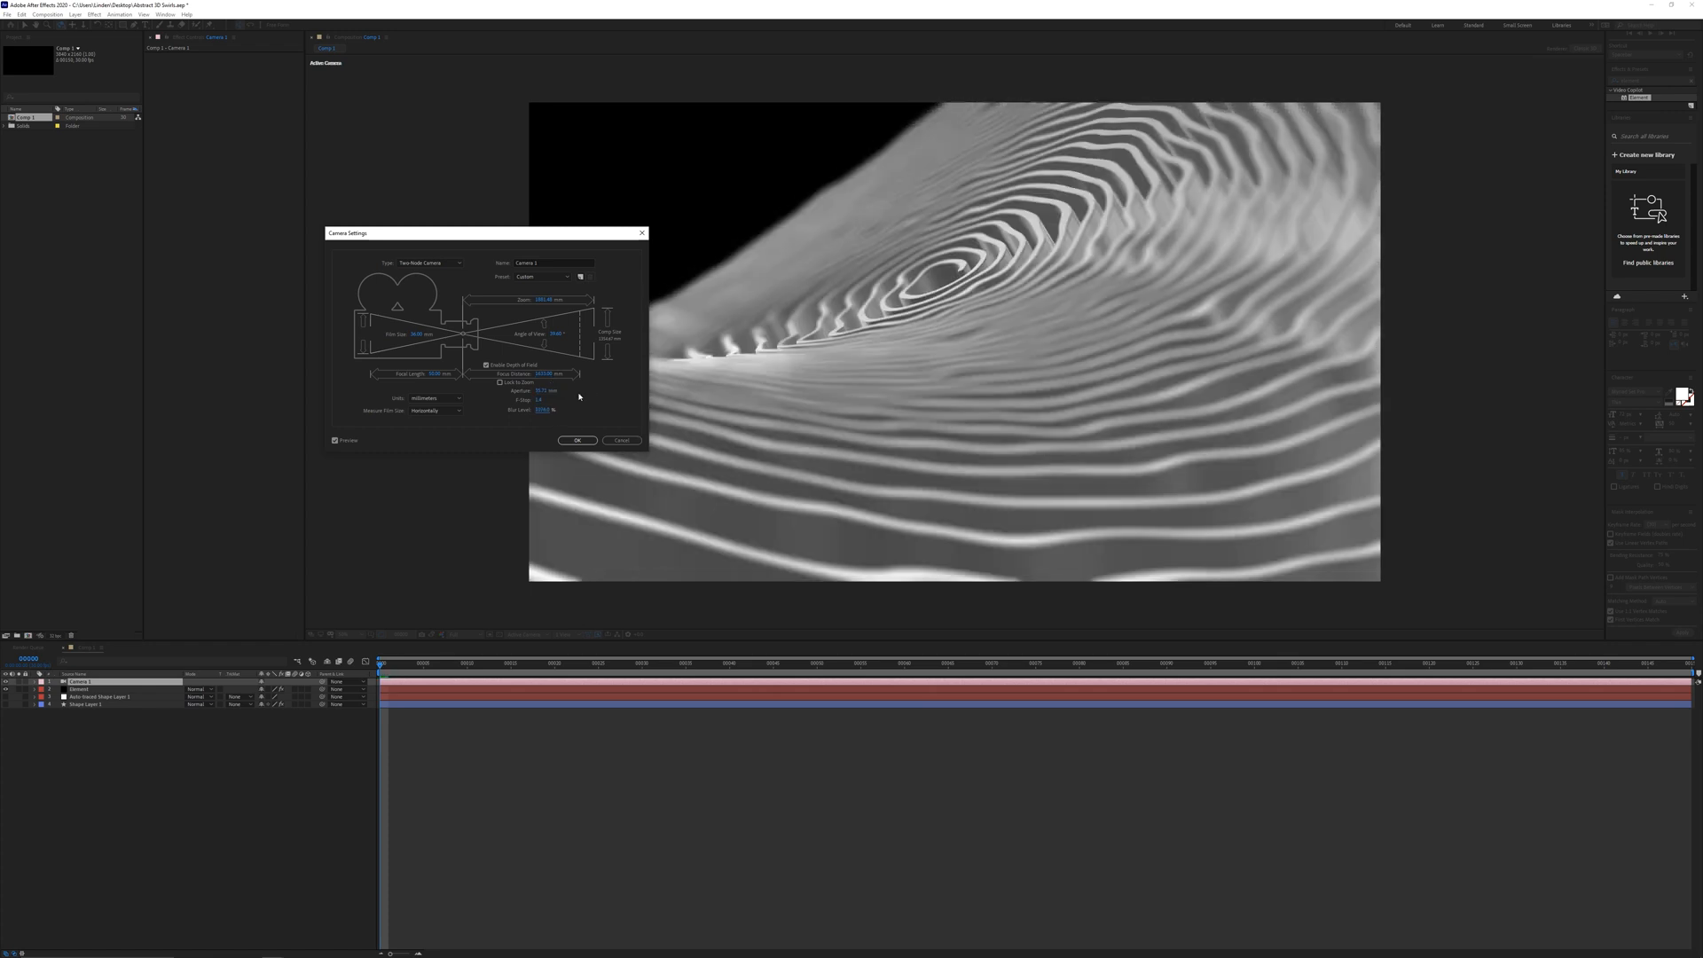
left_click(577, 440)
left_click(869, 288)
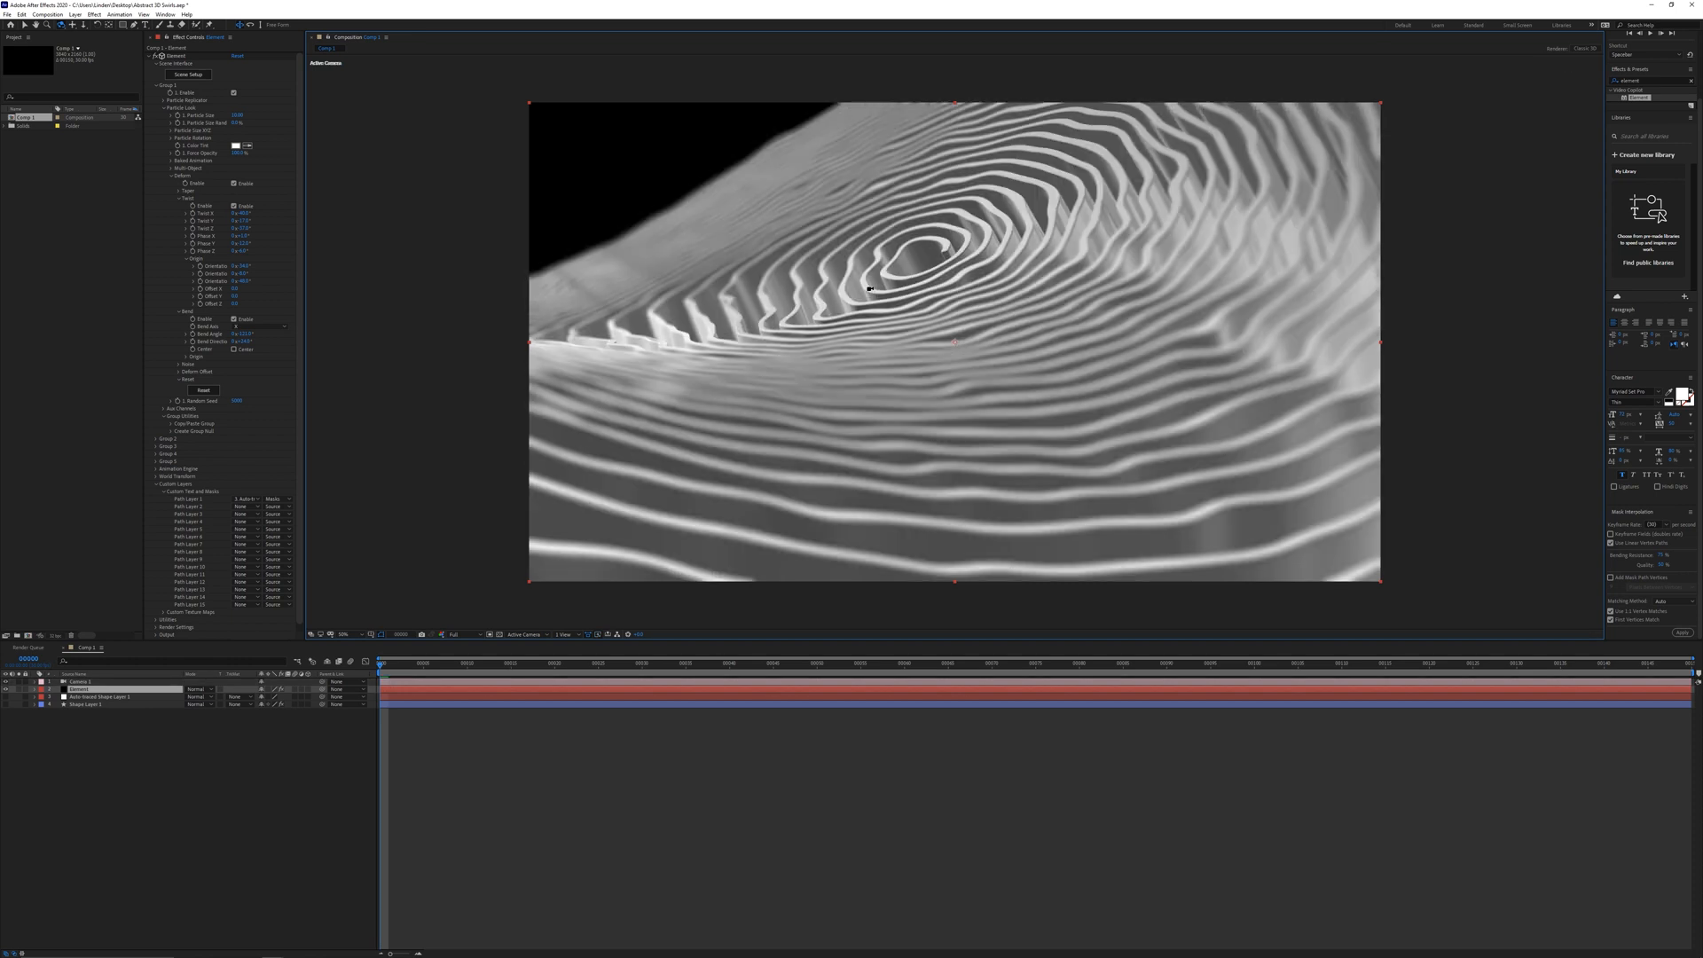
left_click_drag(870, 288, 867, 289)
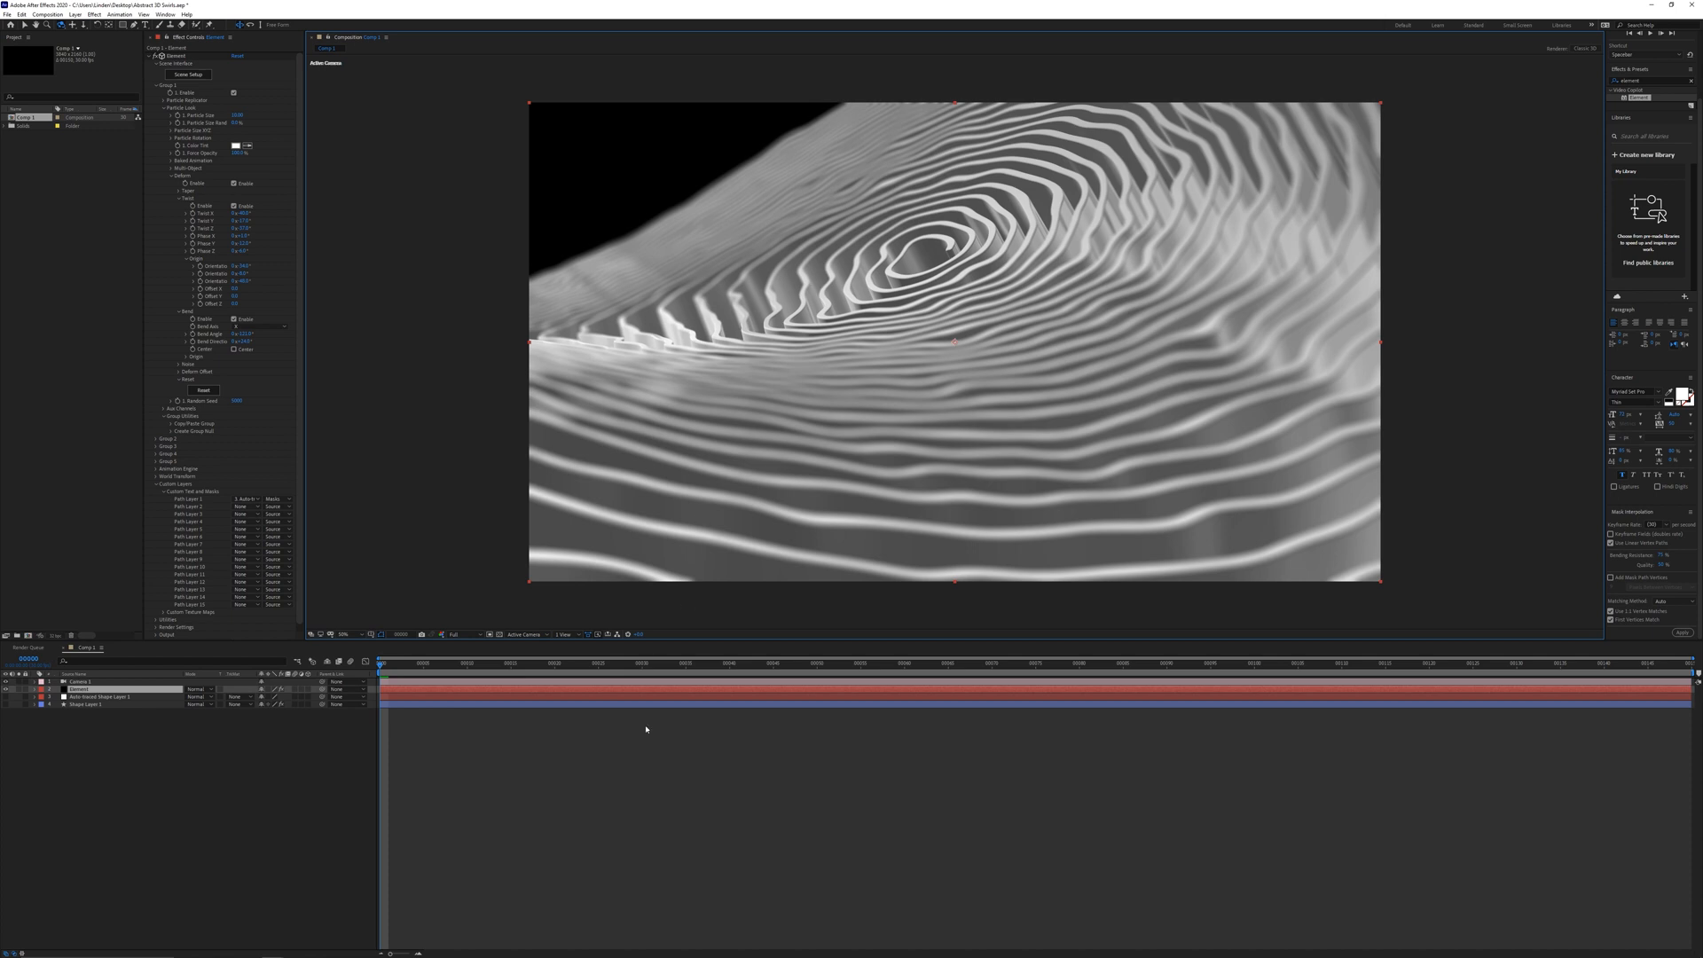
Create a new solid layer named Texture
right_click(130, 734)
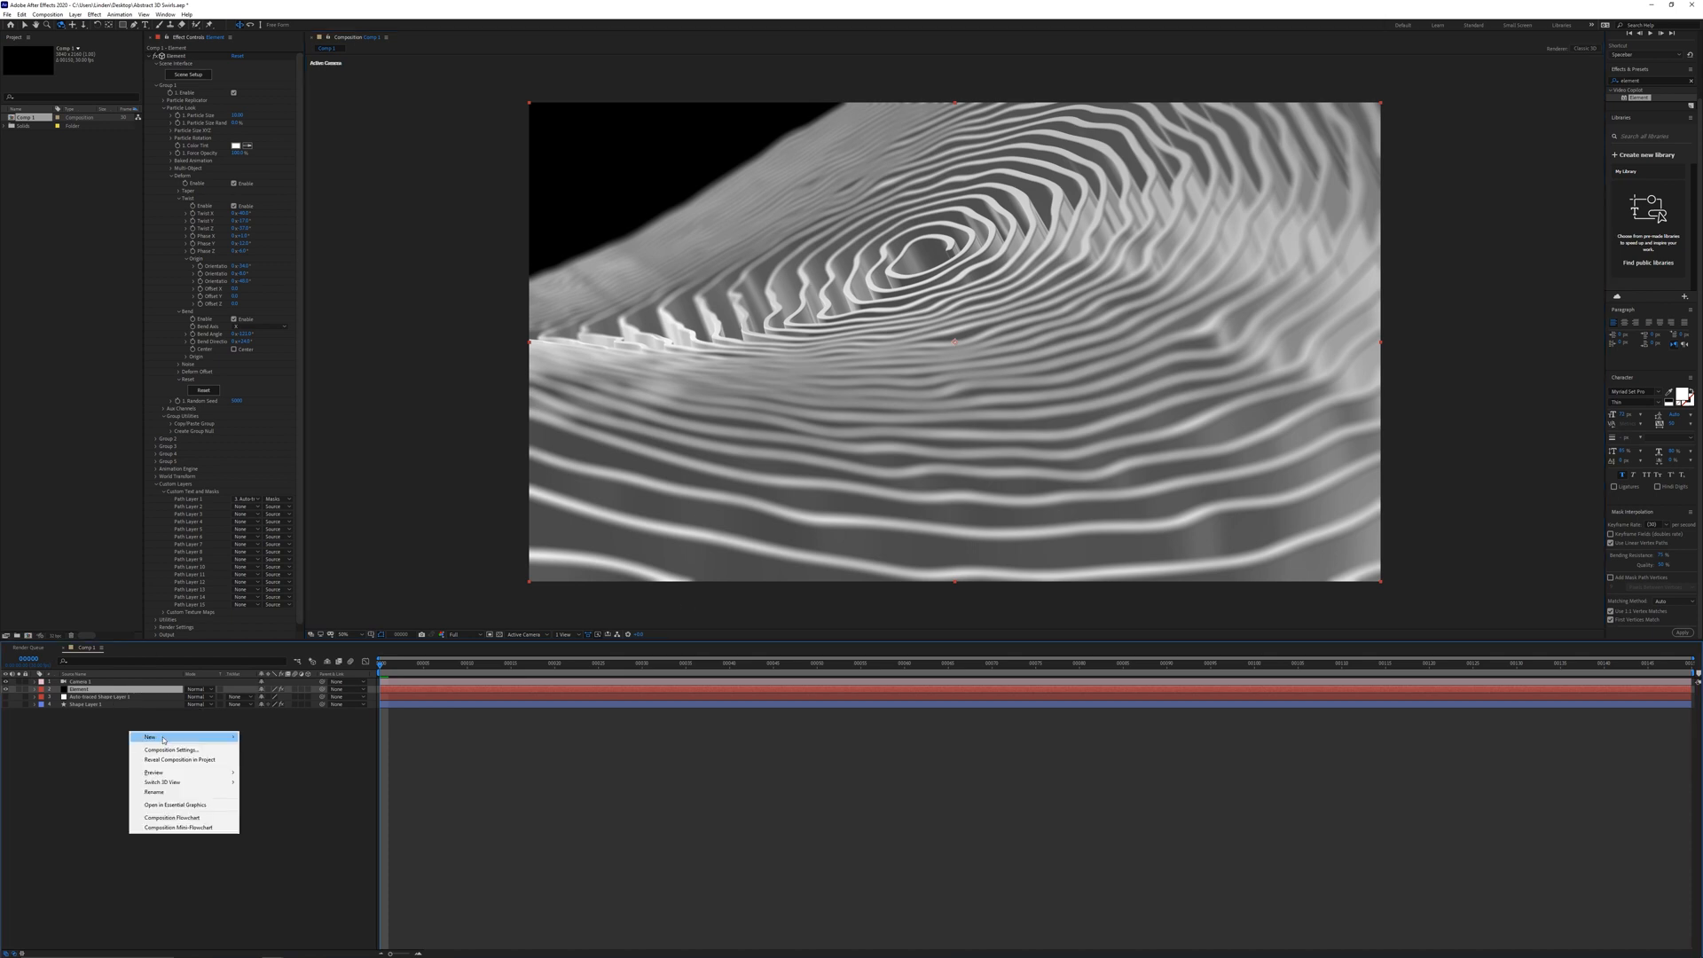
mouse_move(204, 737)
left_click(292, 763)
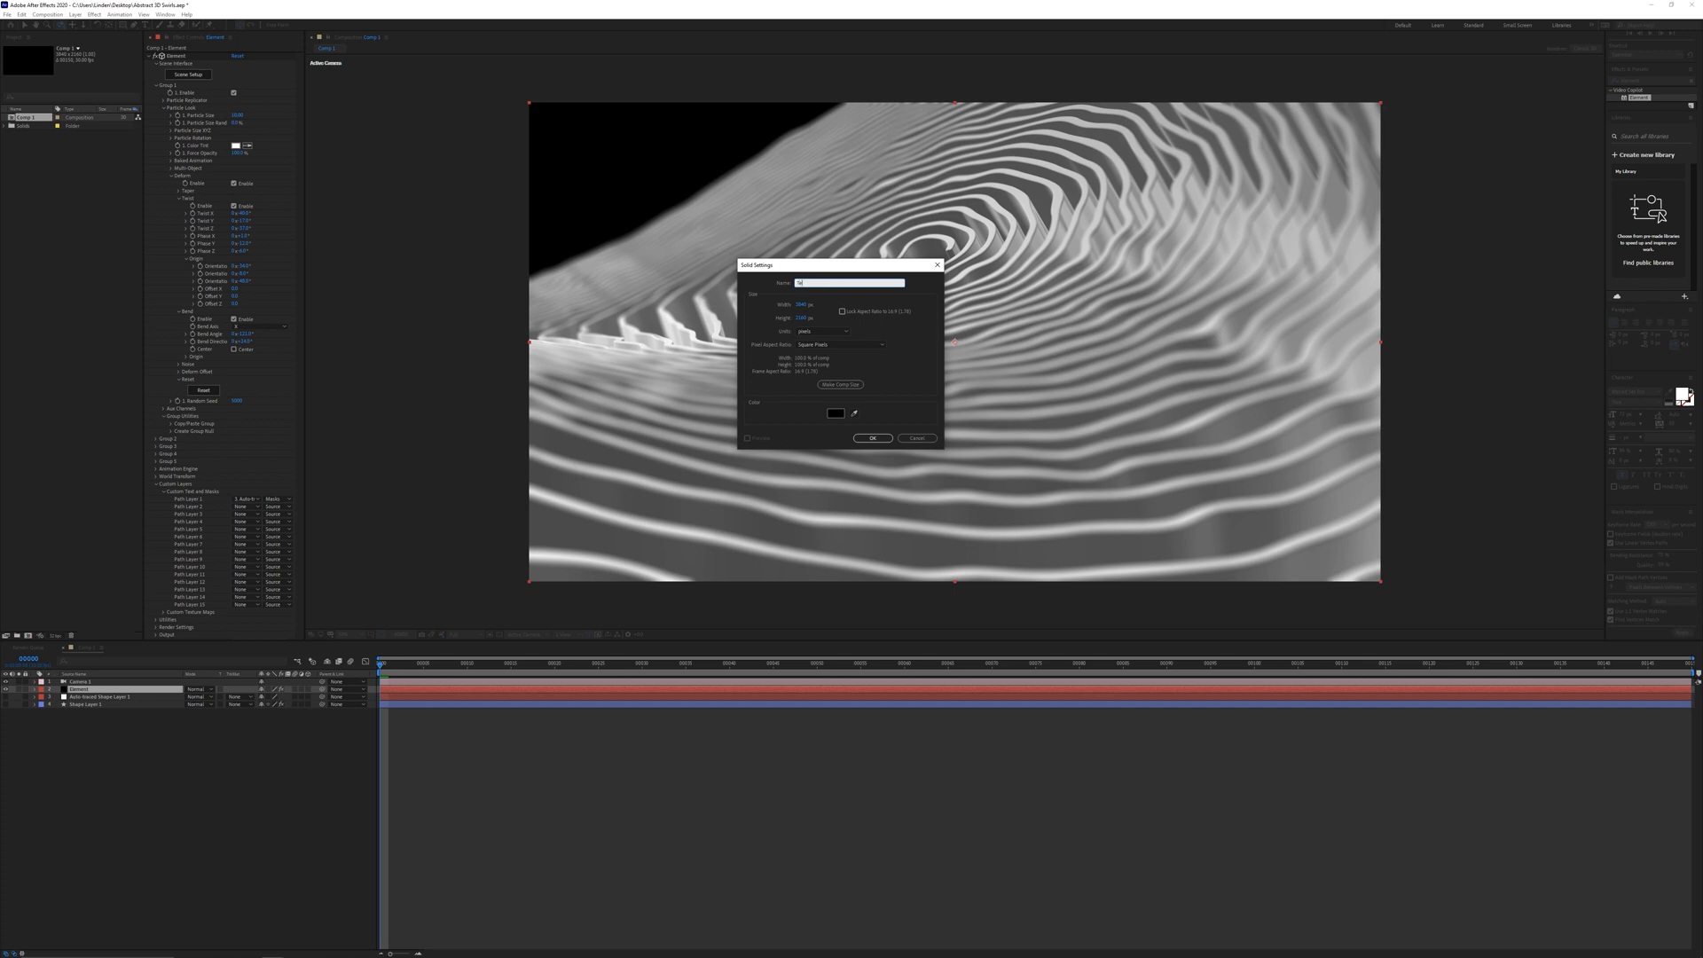
type("Texture")
key("Return")
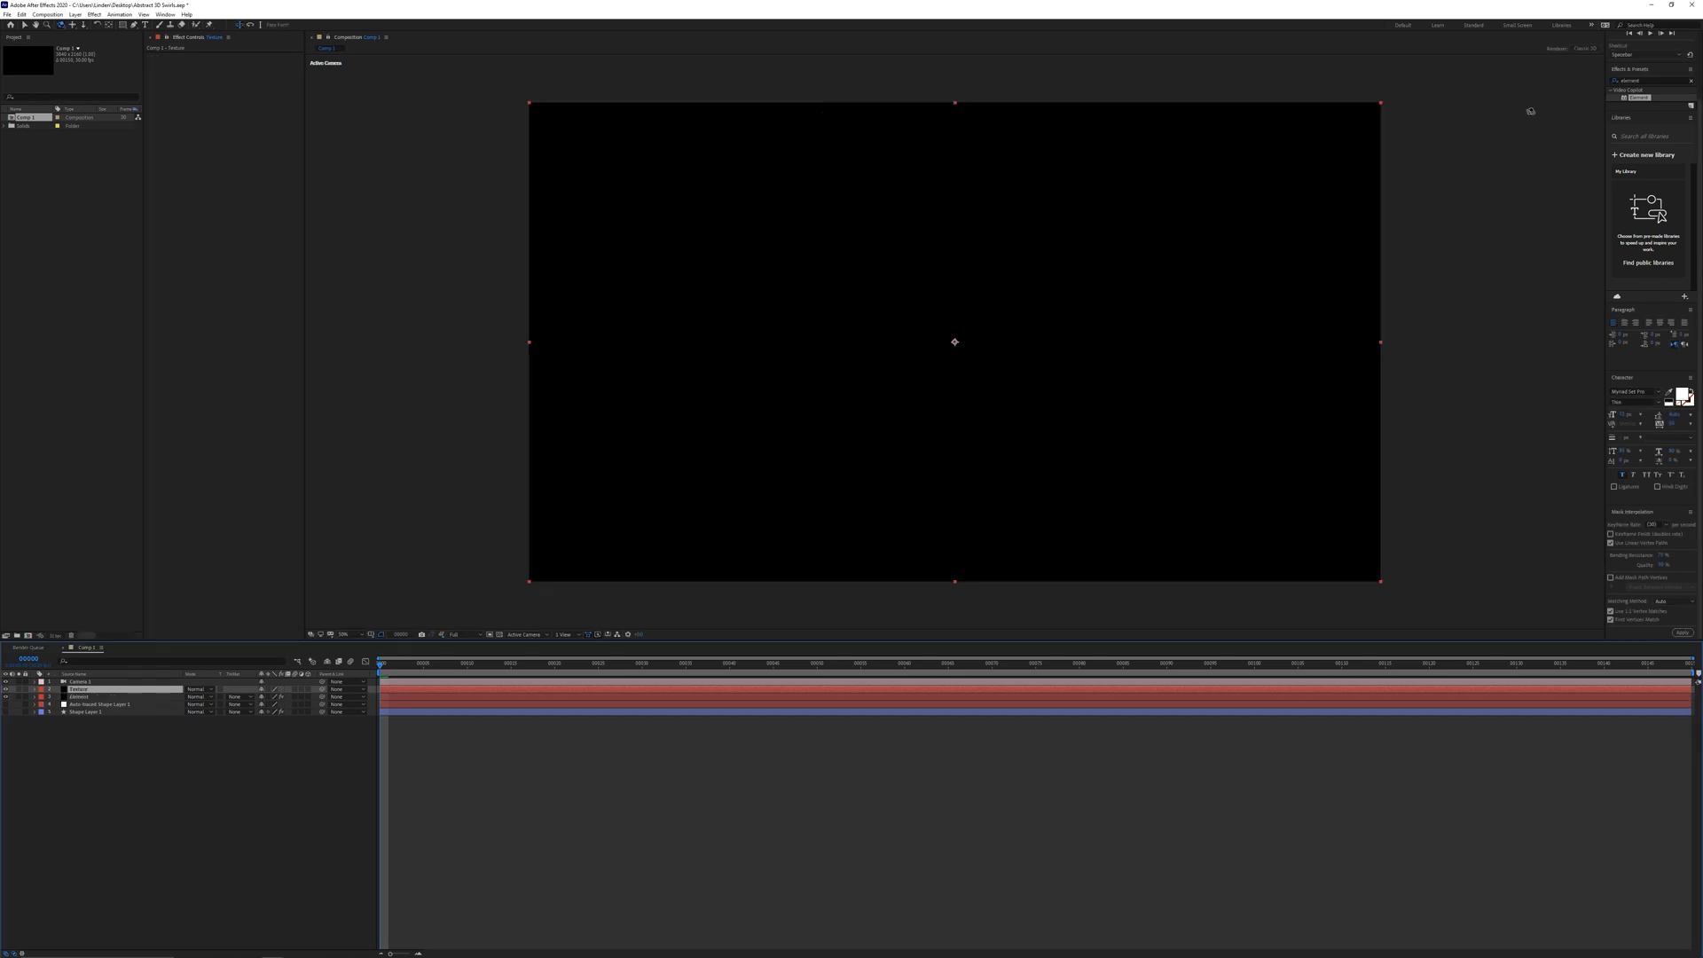
Apply the 4-Color Gradient effect to the Texture layer and hide that layer
left_click(1655, 79)
type("4-color")
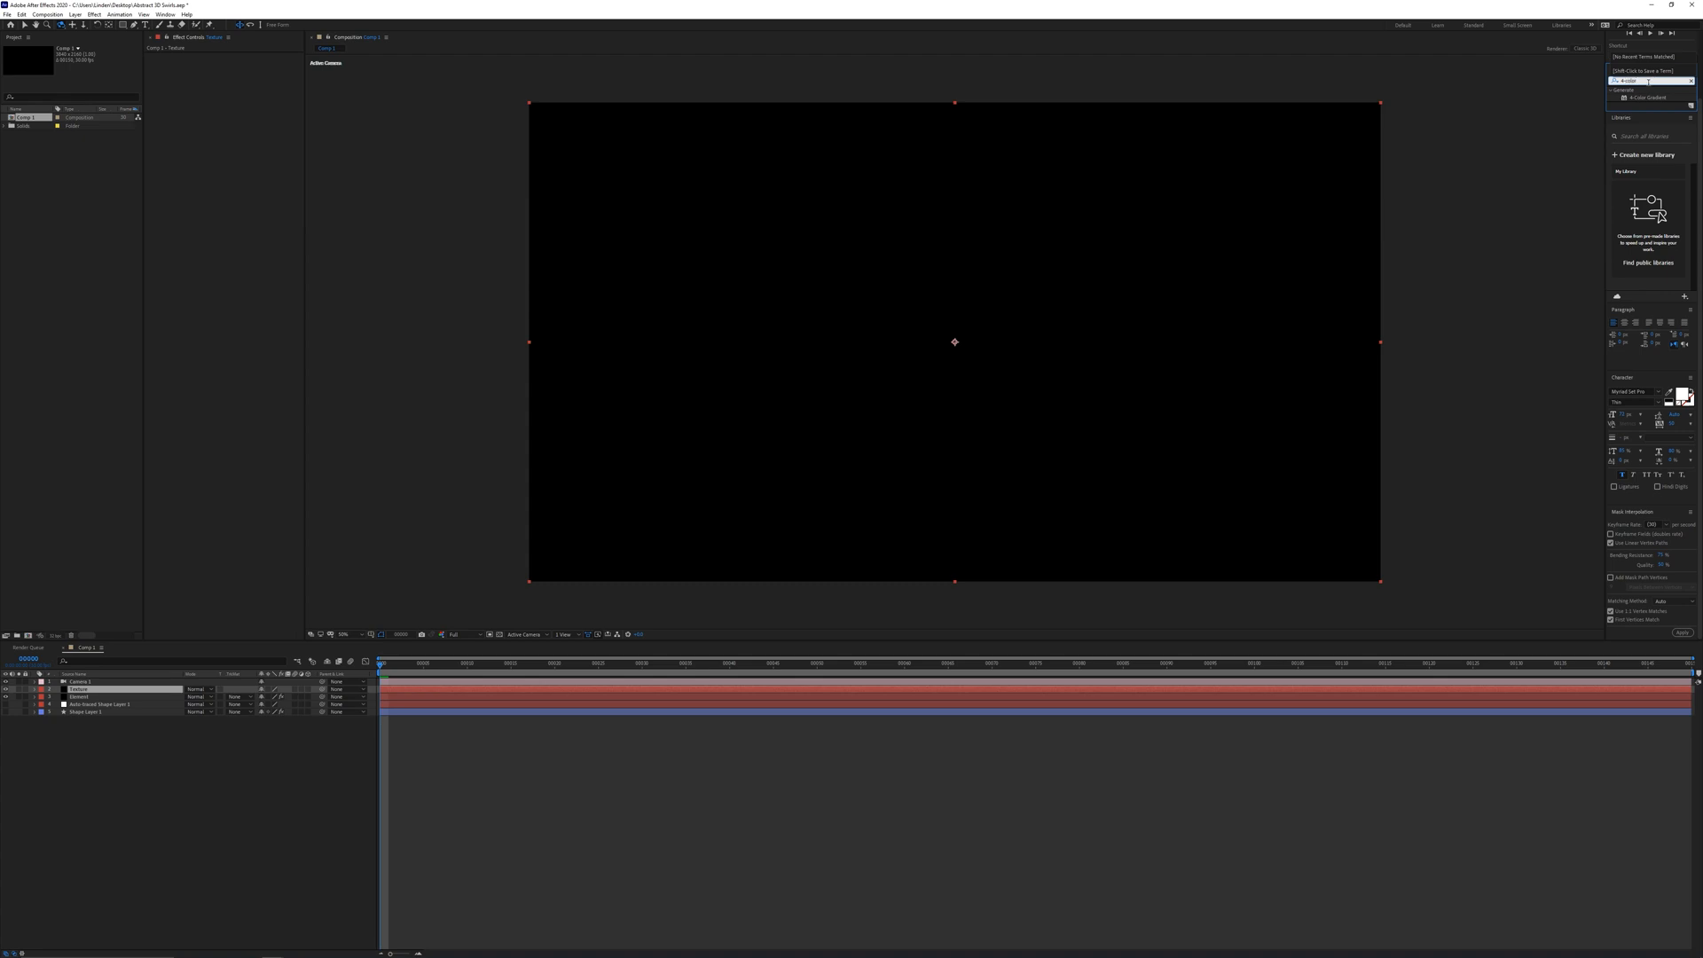
double_click(1649, 98)
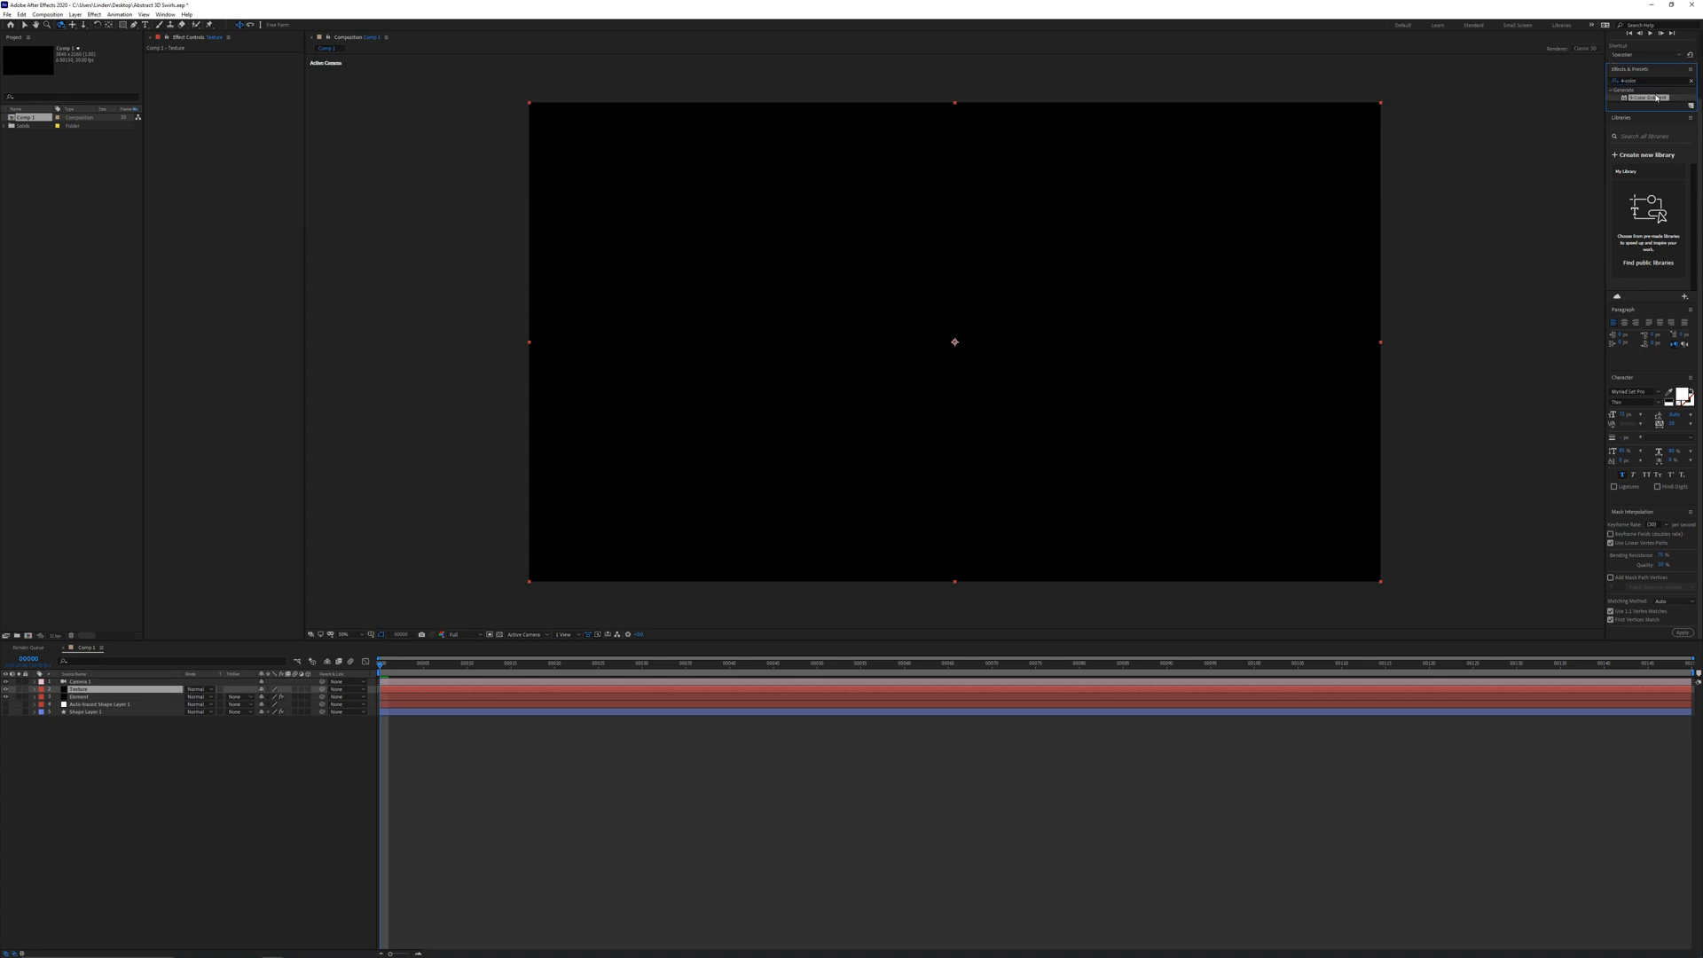
left_click(6, 688)
In the Element layer's custom texture maps, assign the Texture layer to Layer 1 using Effects & Masks as its source
left_click(78, 697)
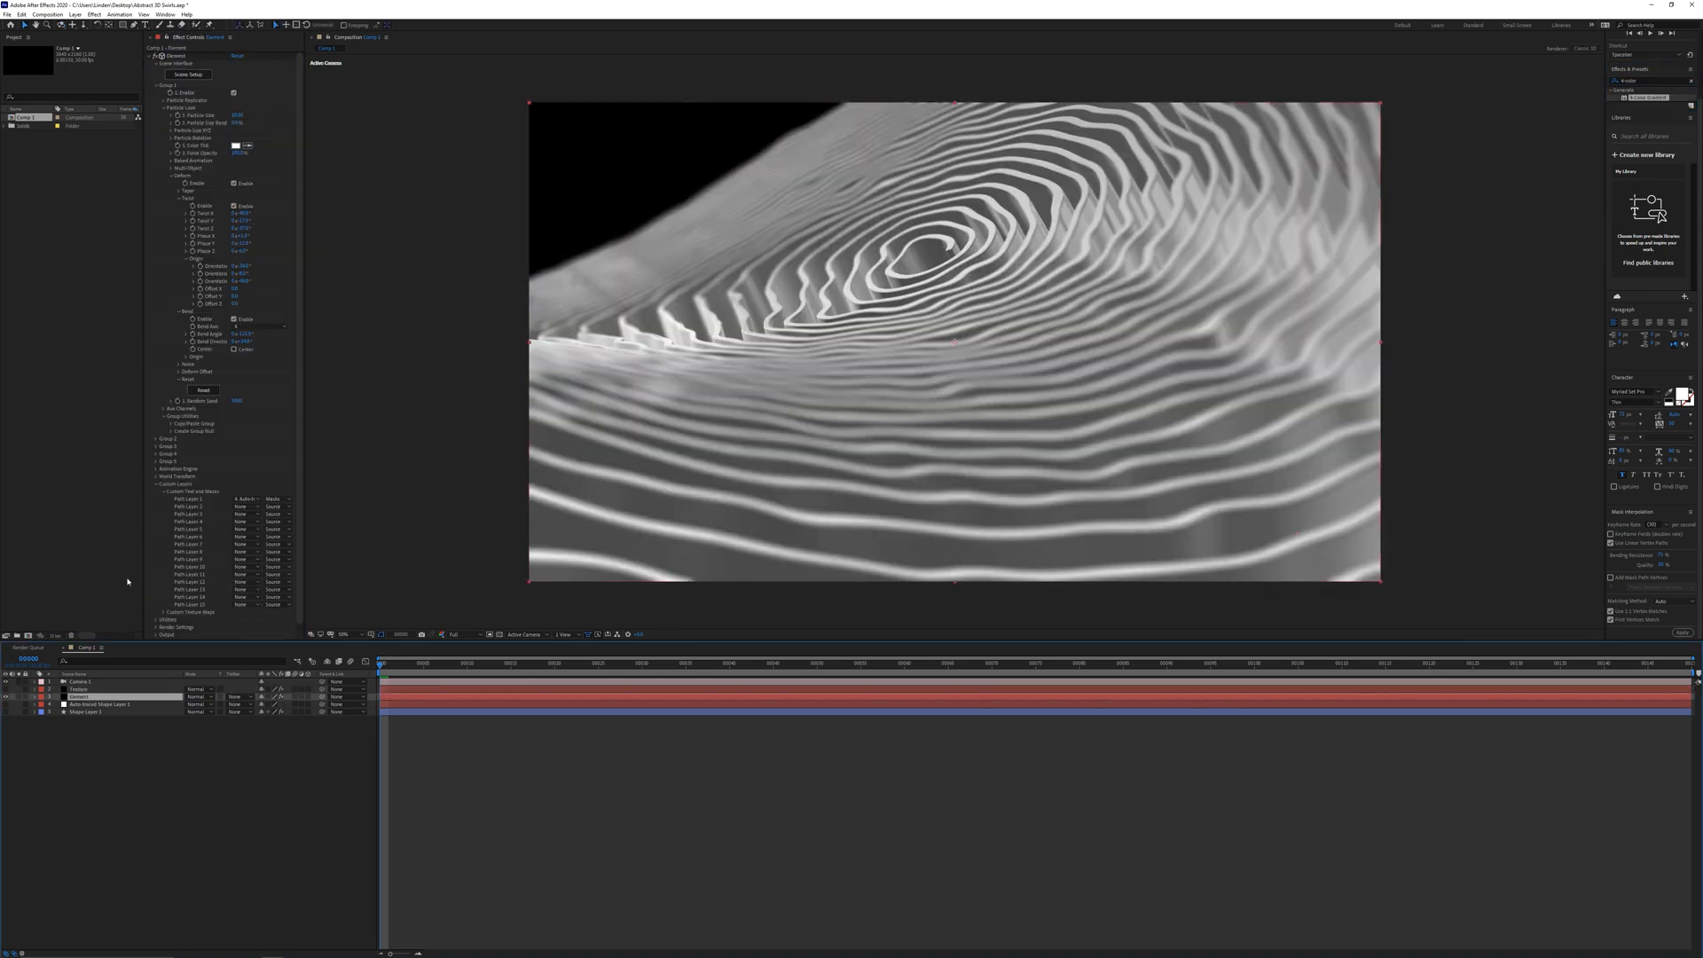
left_click(163, 493)
left_click(163, 500)
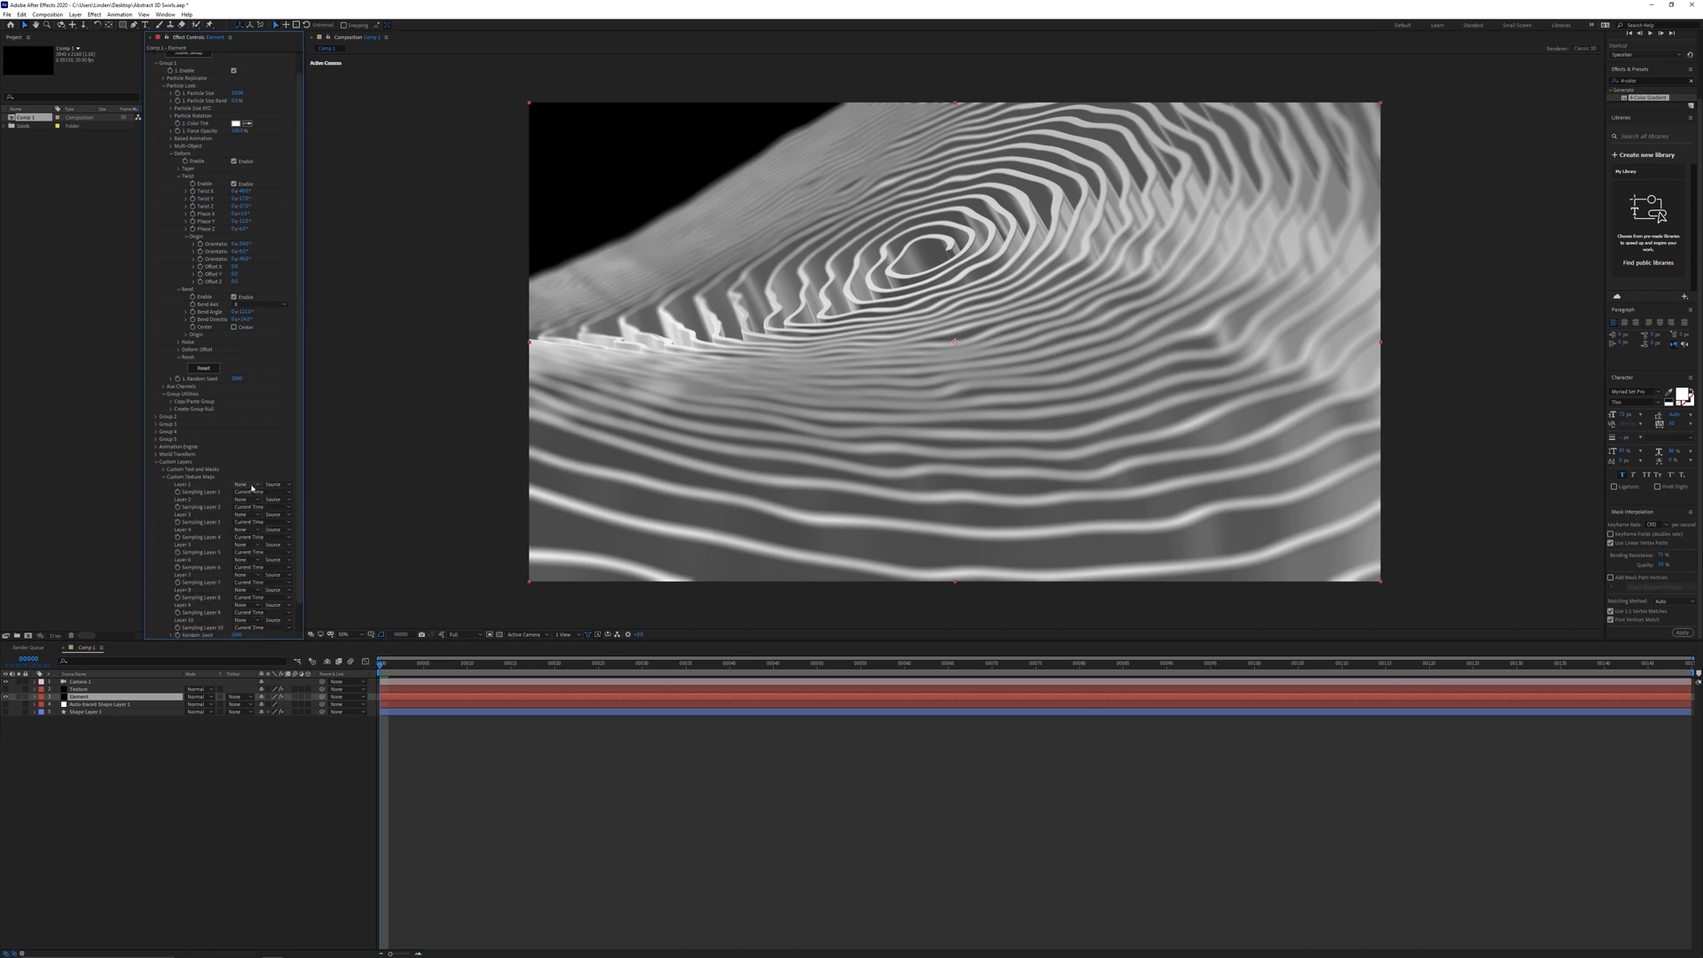
left_click(252, 488)
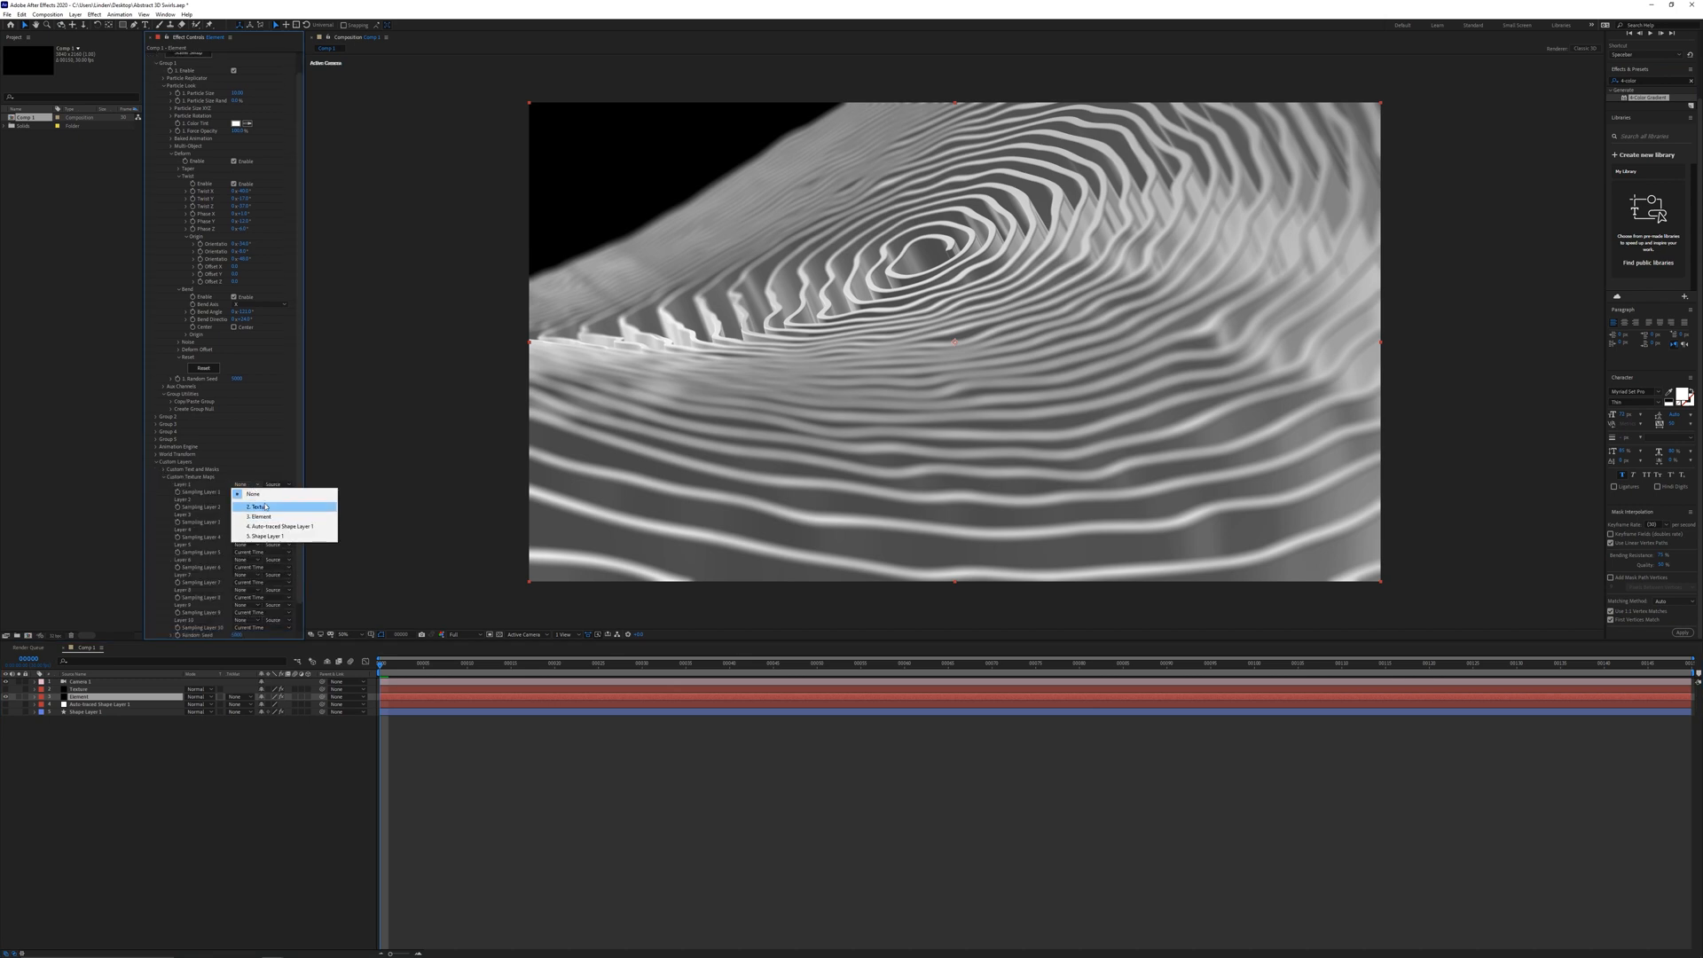
left_click(261, 508)
left_click(278, 486)
left_click(283, 514)
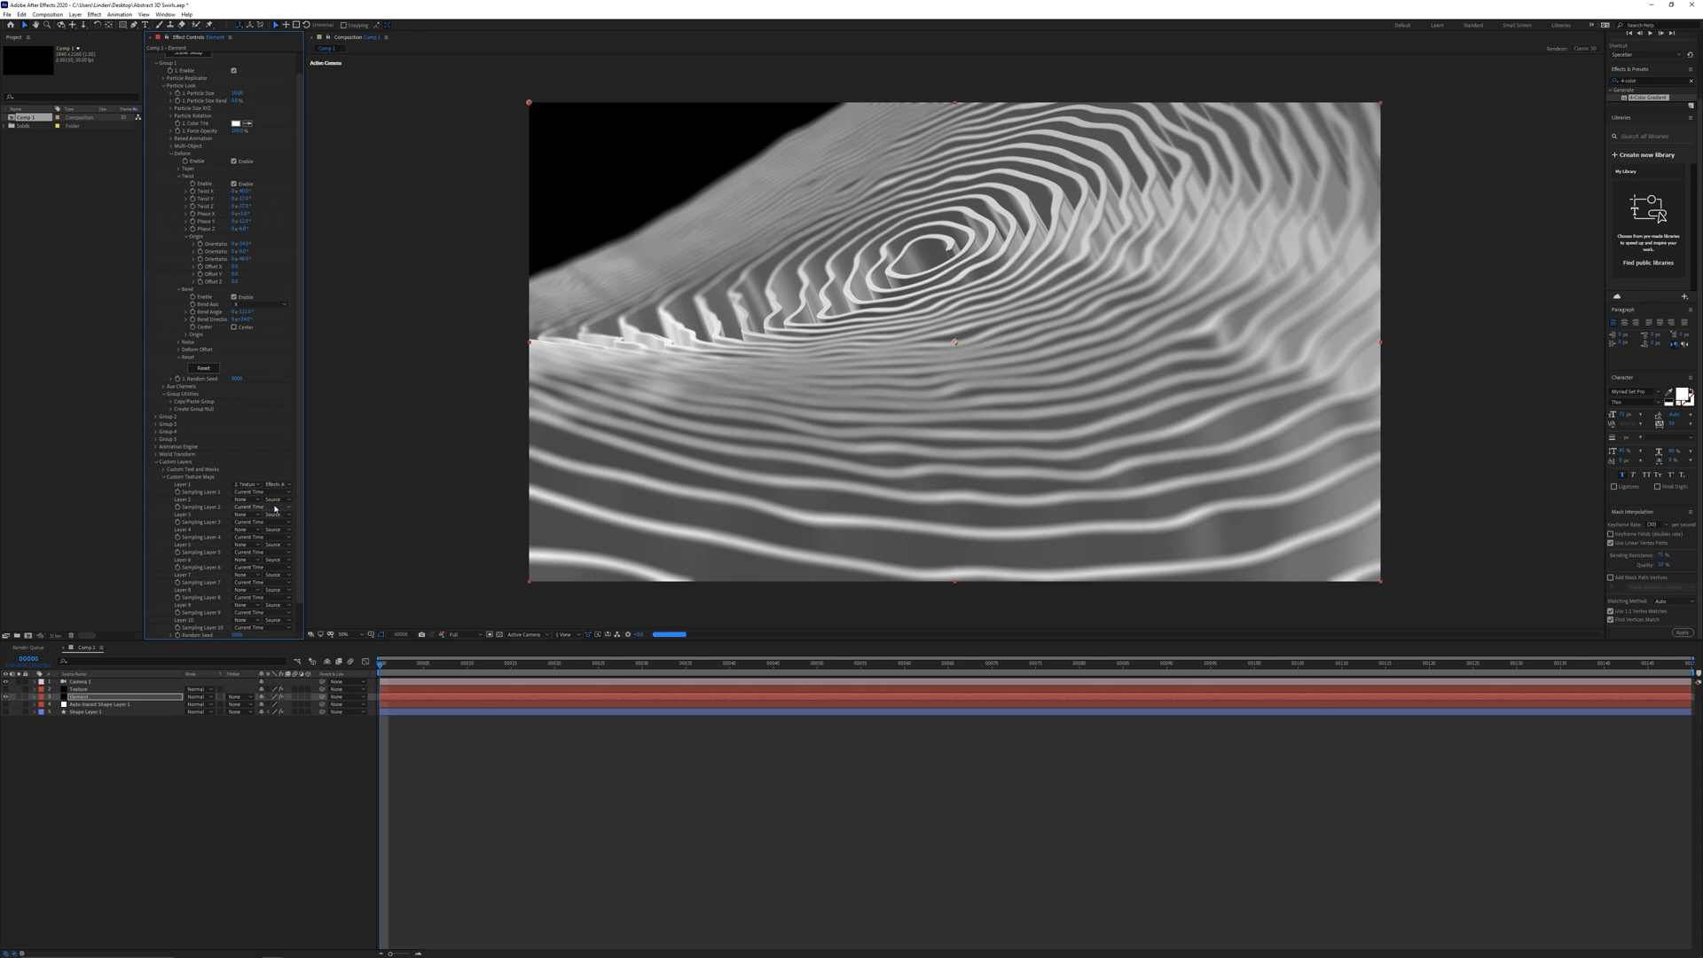
In Element's Scene Setup, change the extrusion model's texture mapping to a plane projection
scroll(204, 77, "up", 1)
left_click(204, 76)
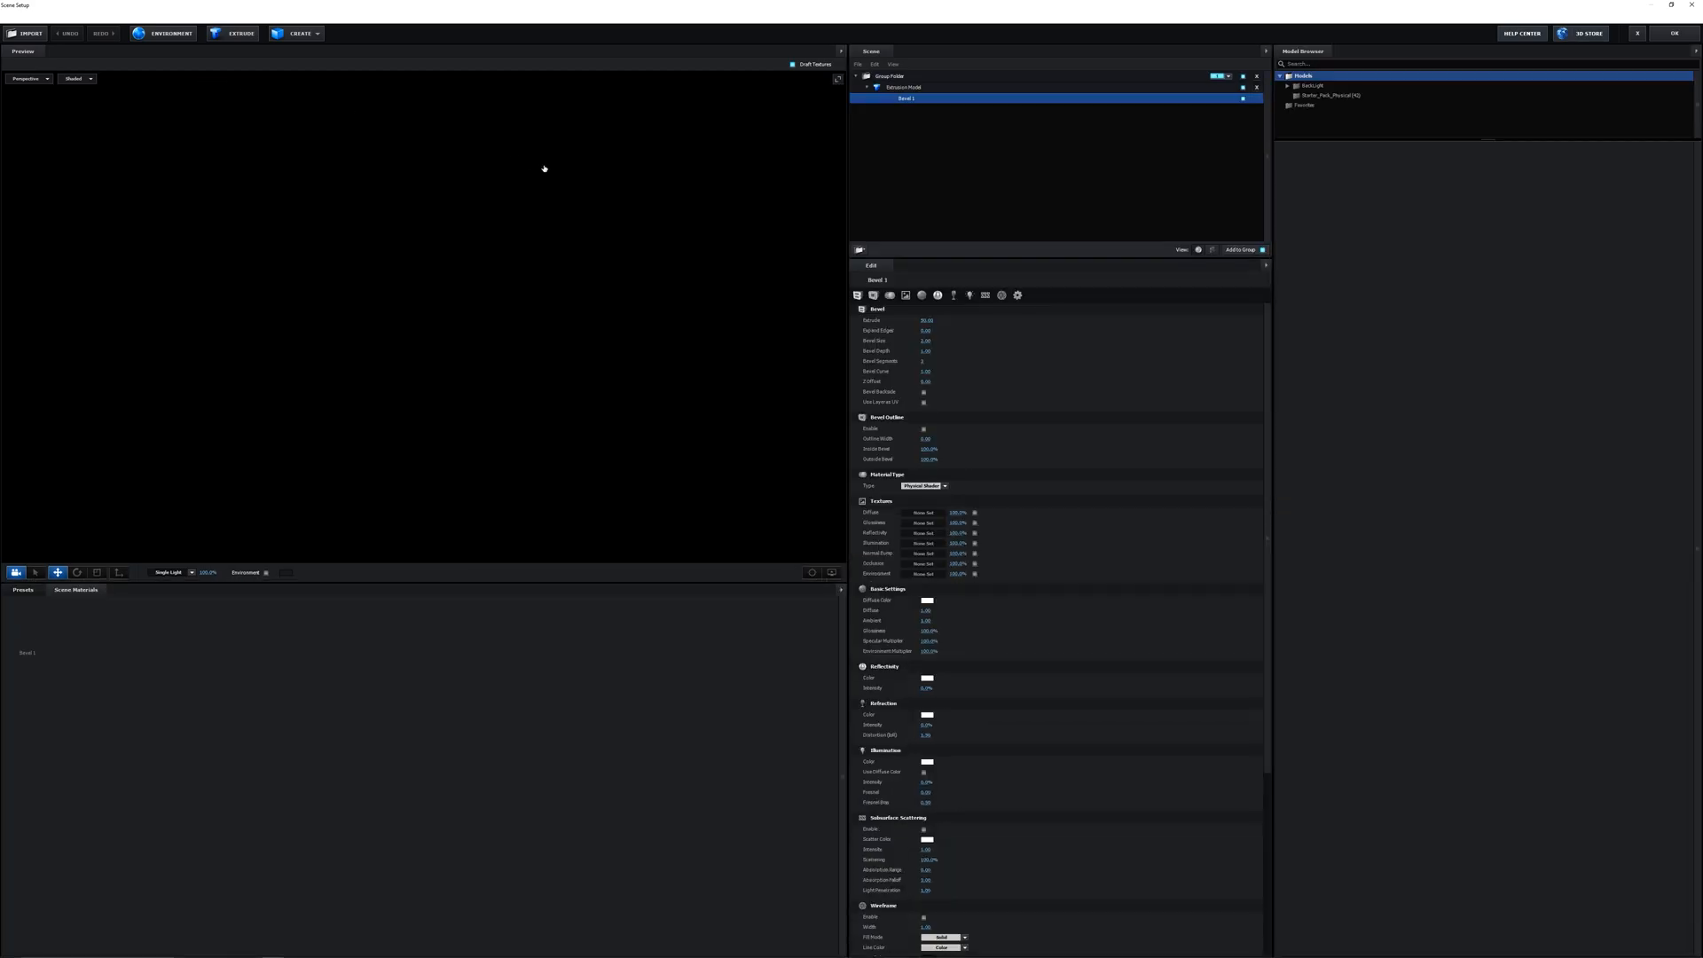
left_click(947, 88)
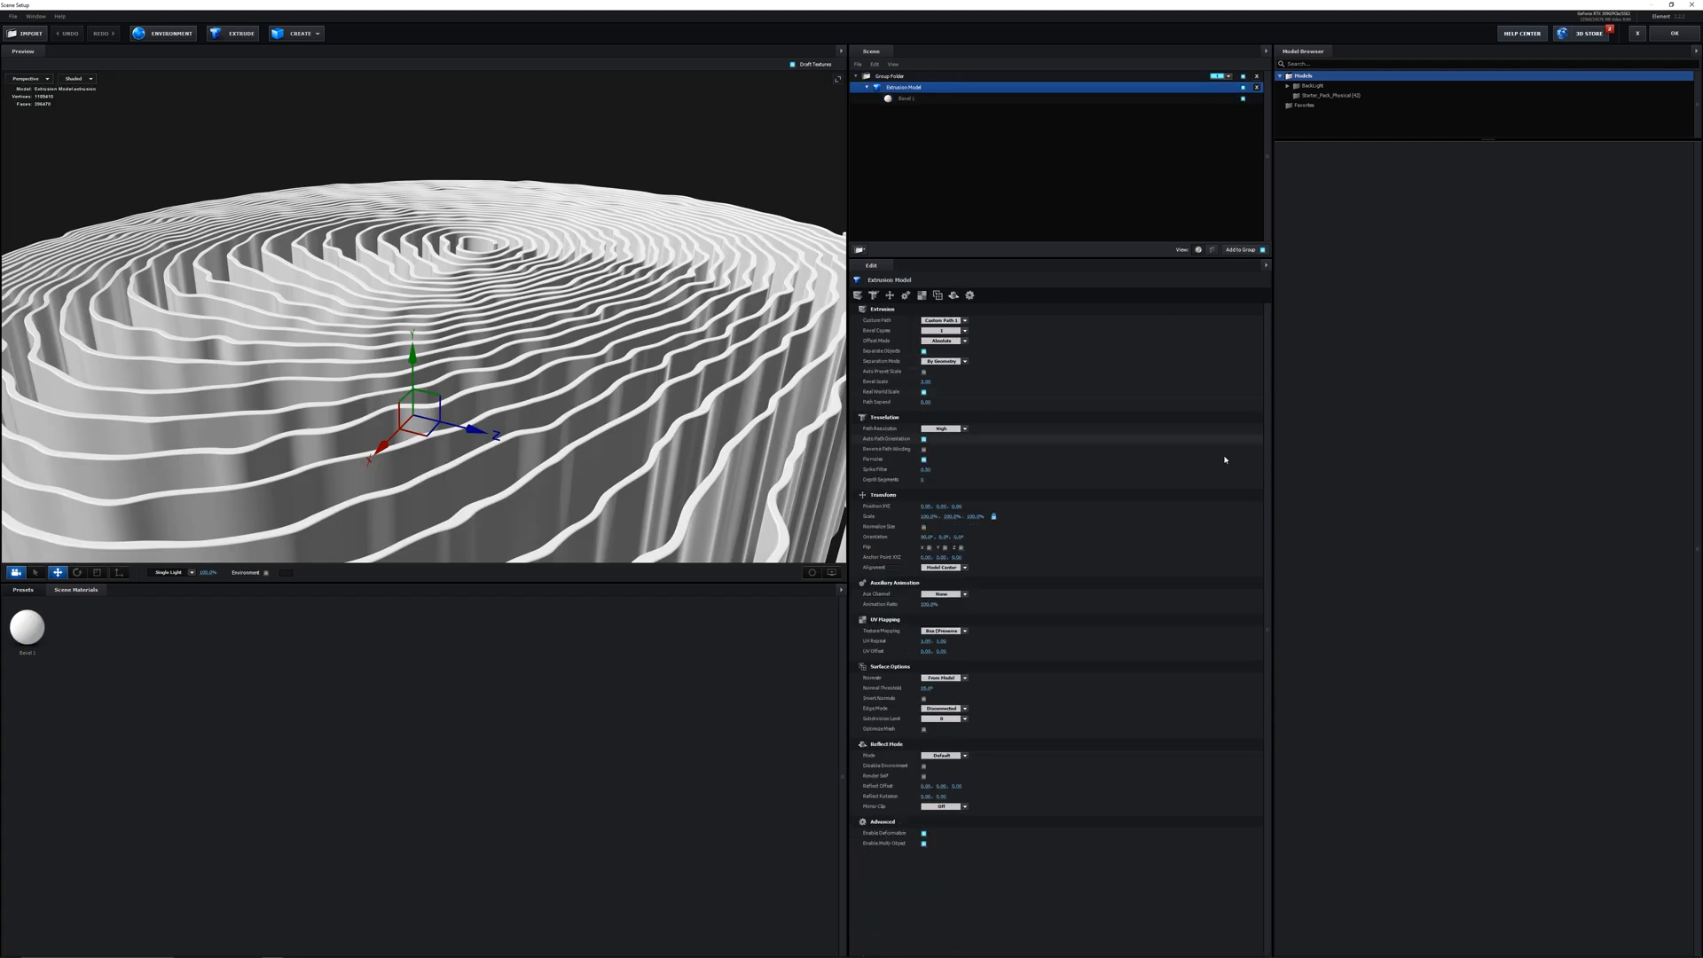
left_click(942, 631)
left_click(947, 721)
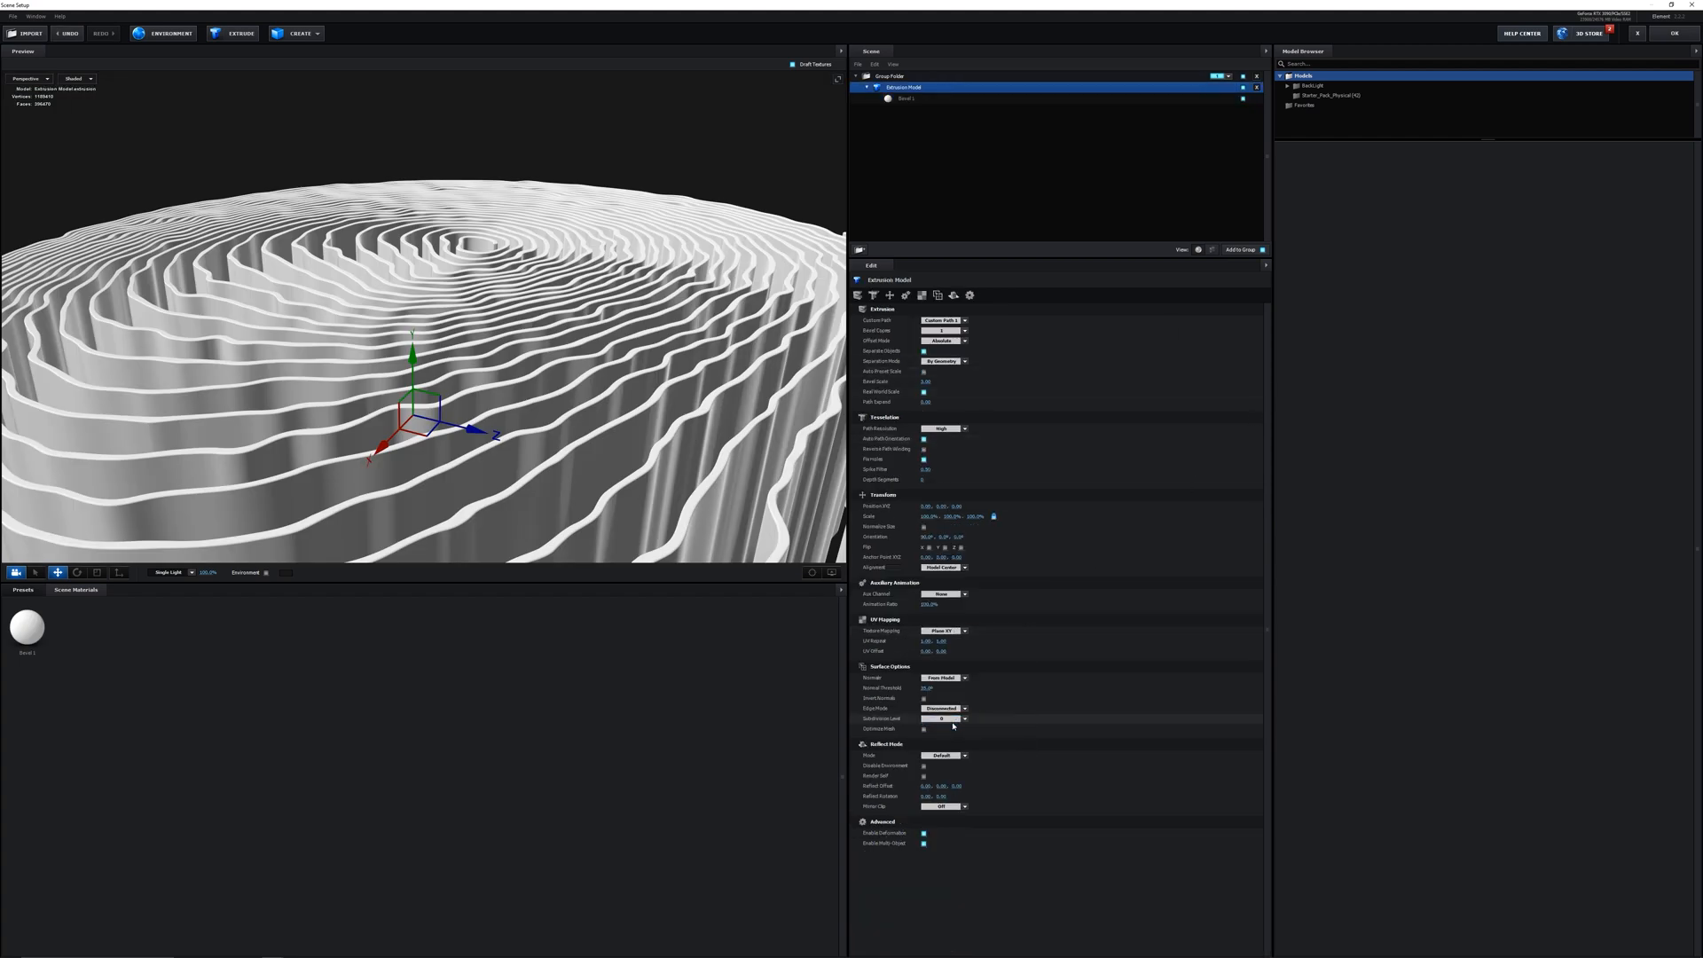
Assign Custom Layer 1 as the diffuse texture of the extrusion model's bevel material
left_click(912, 100)
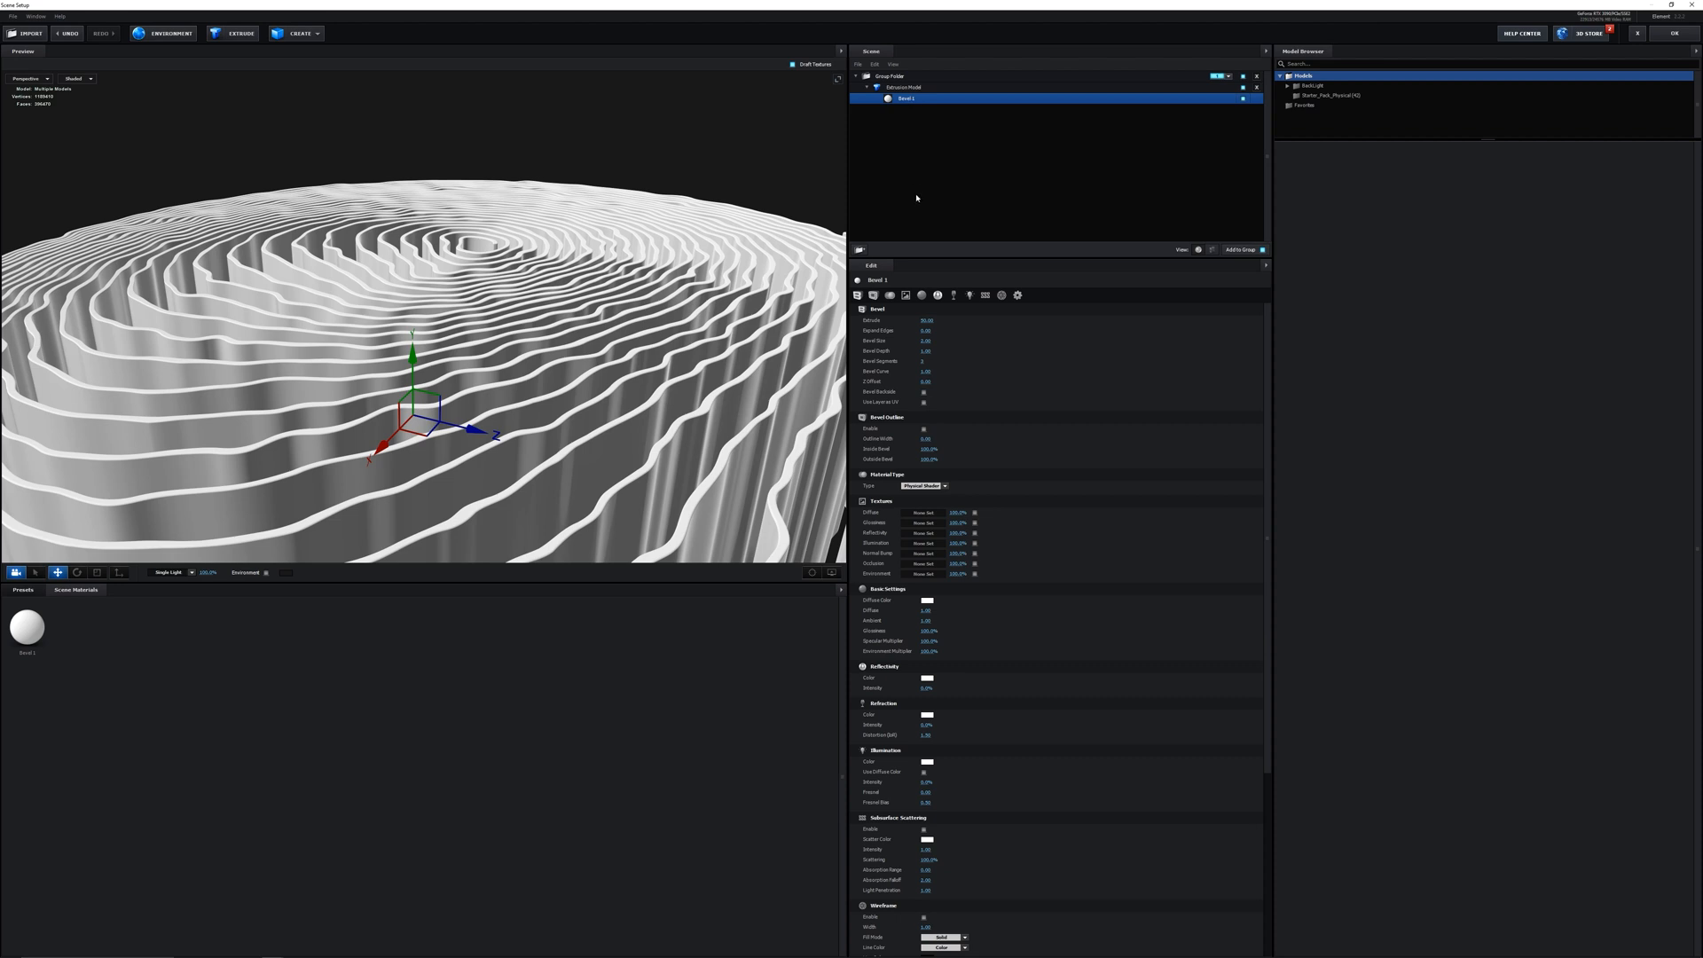
left_click(923, 513)
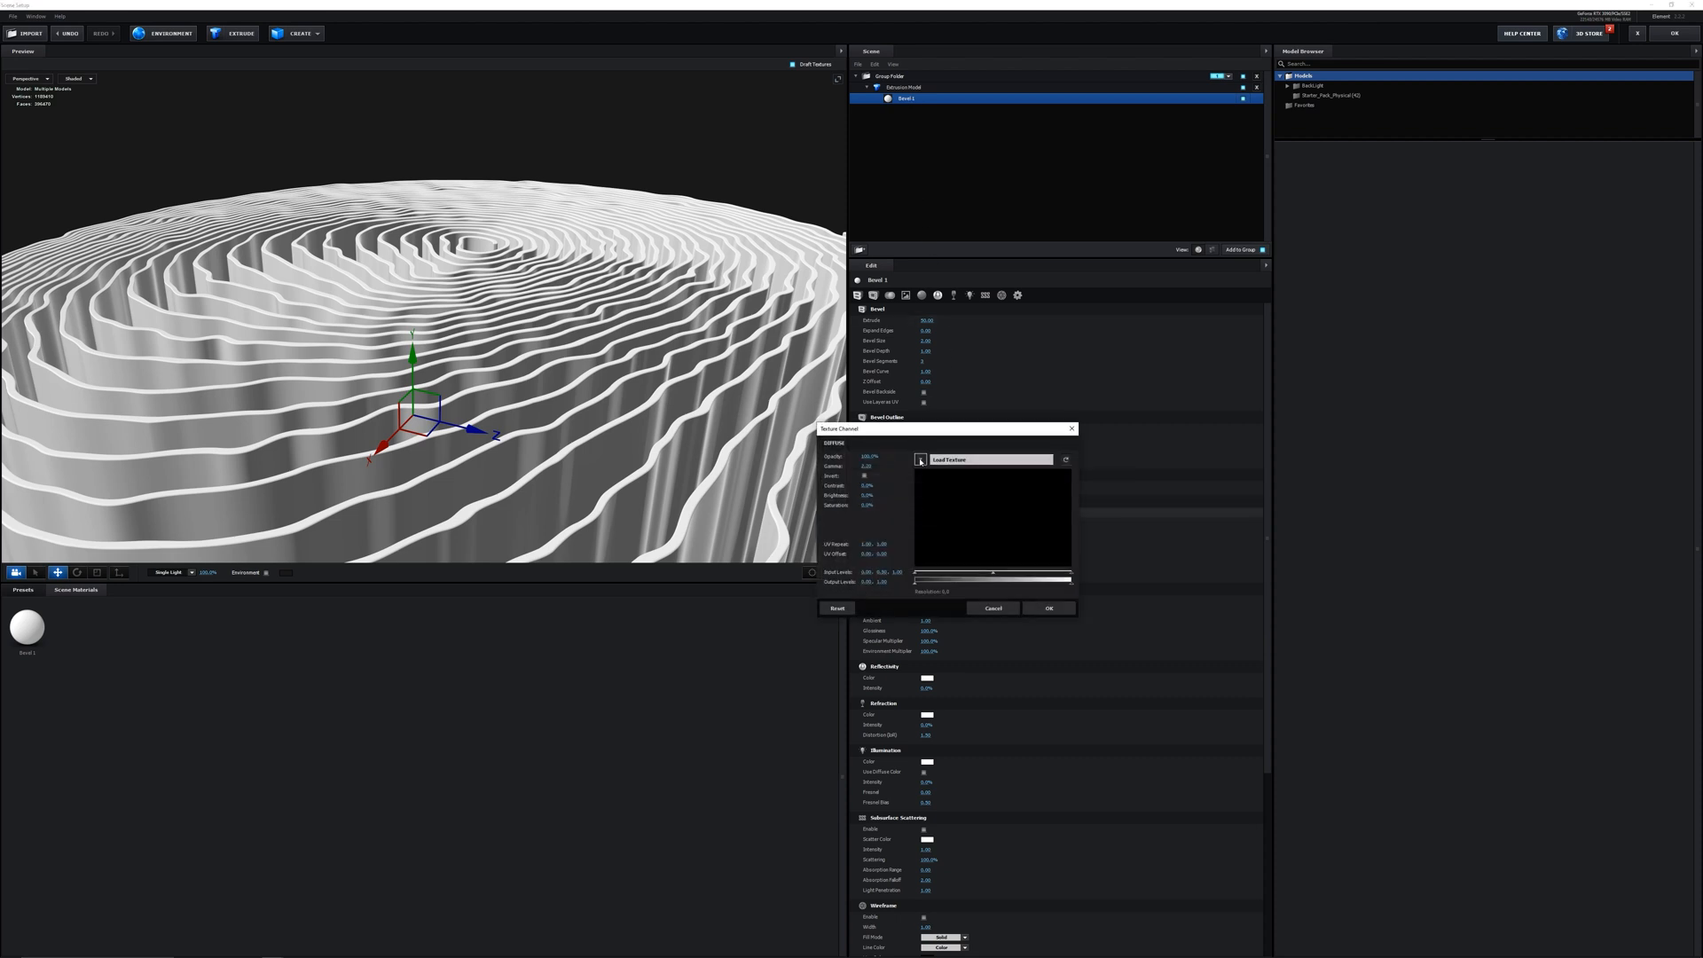
left_click(921, 461)
left_click(954, 476)
left_click(1047, 607)
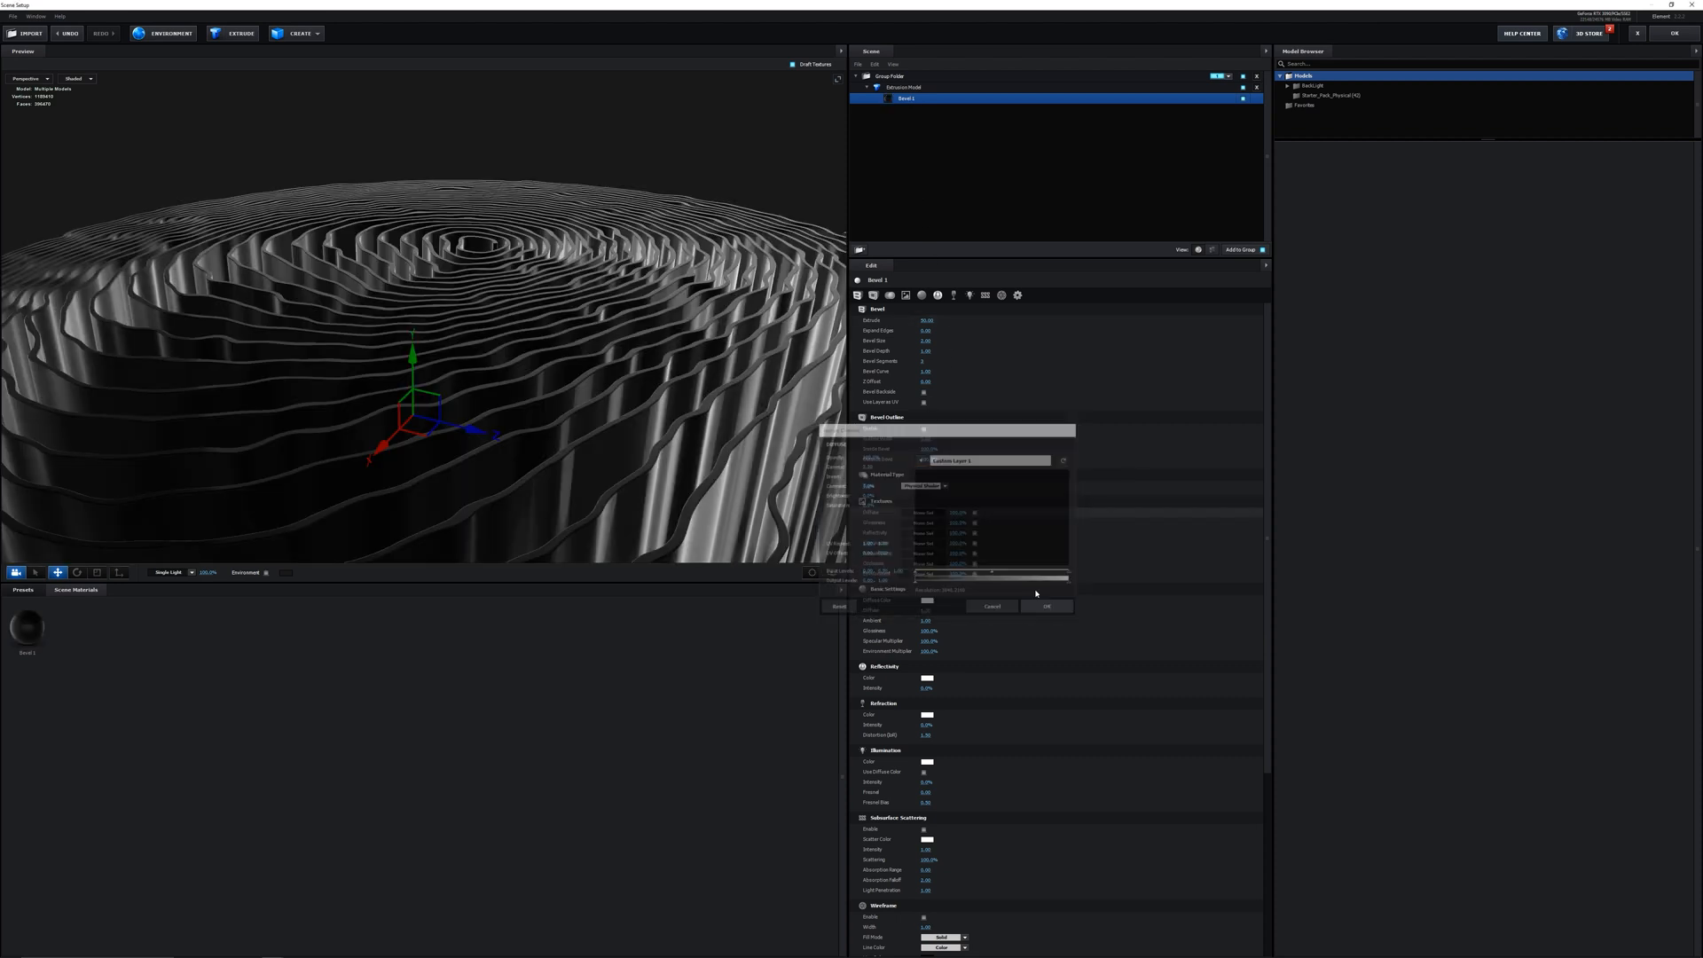
Copy the bevel material's diffuse texture into its Reflectivity texture slot and apply the Scene Setup changes
right_click(935, 518)
key("Escape")
right_click(916, 535)
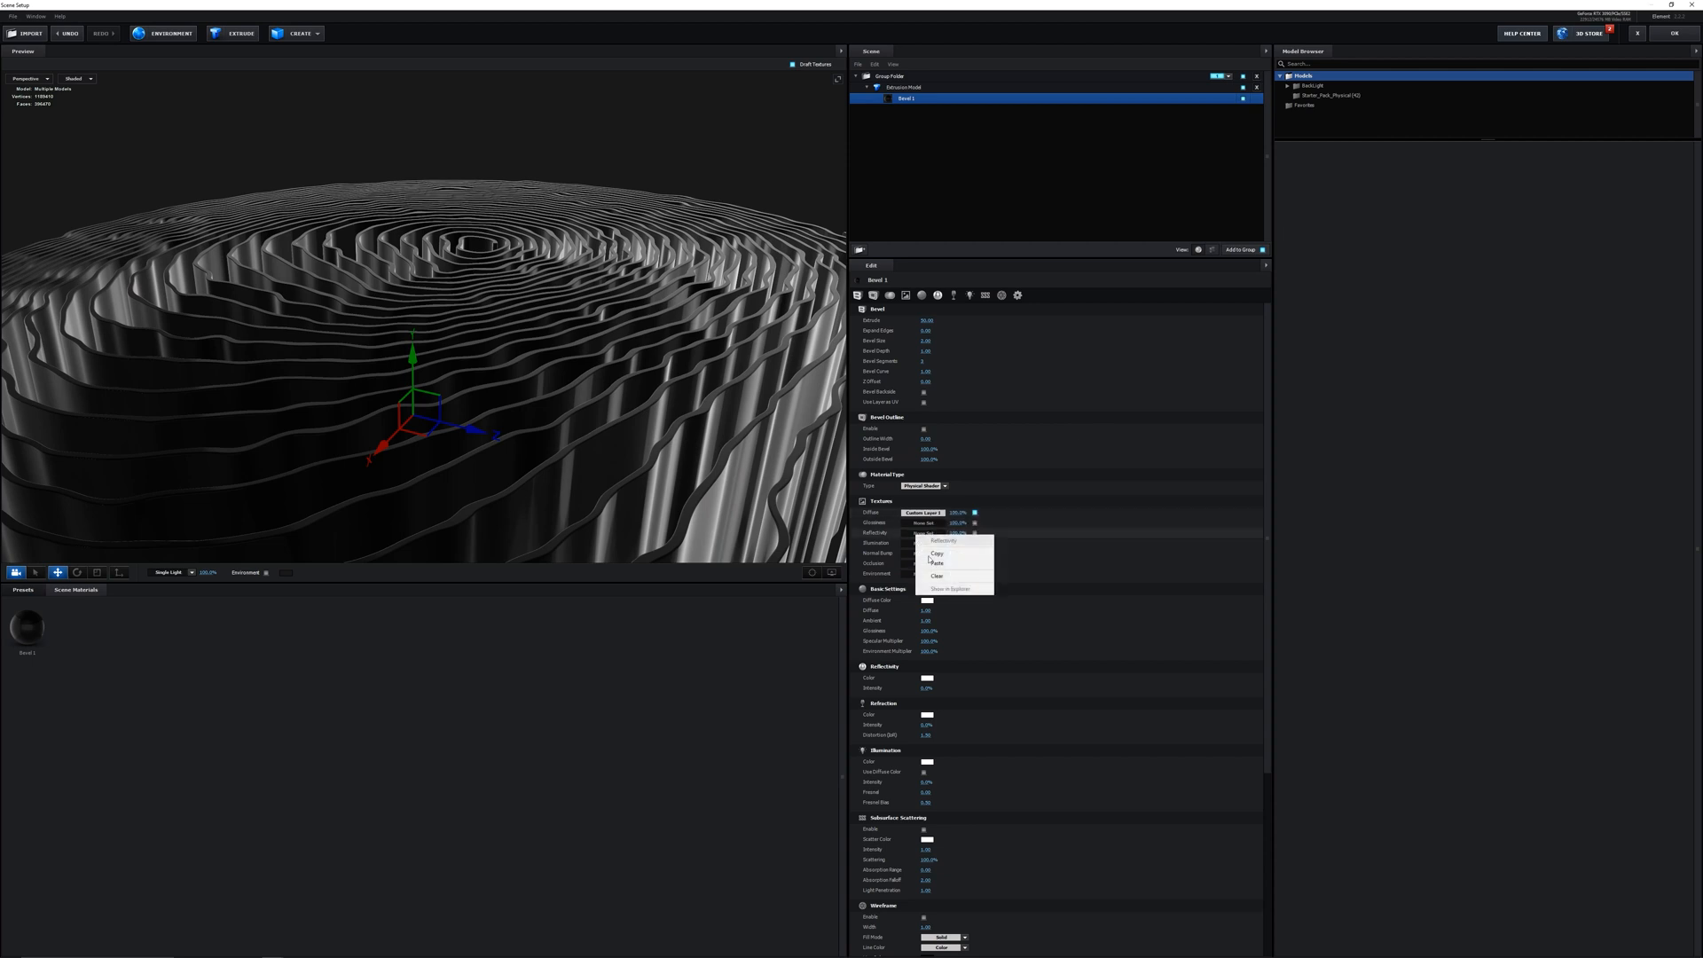
left_click(936, 562)
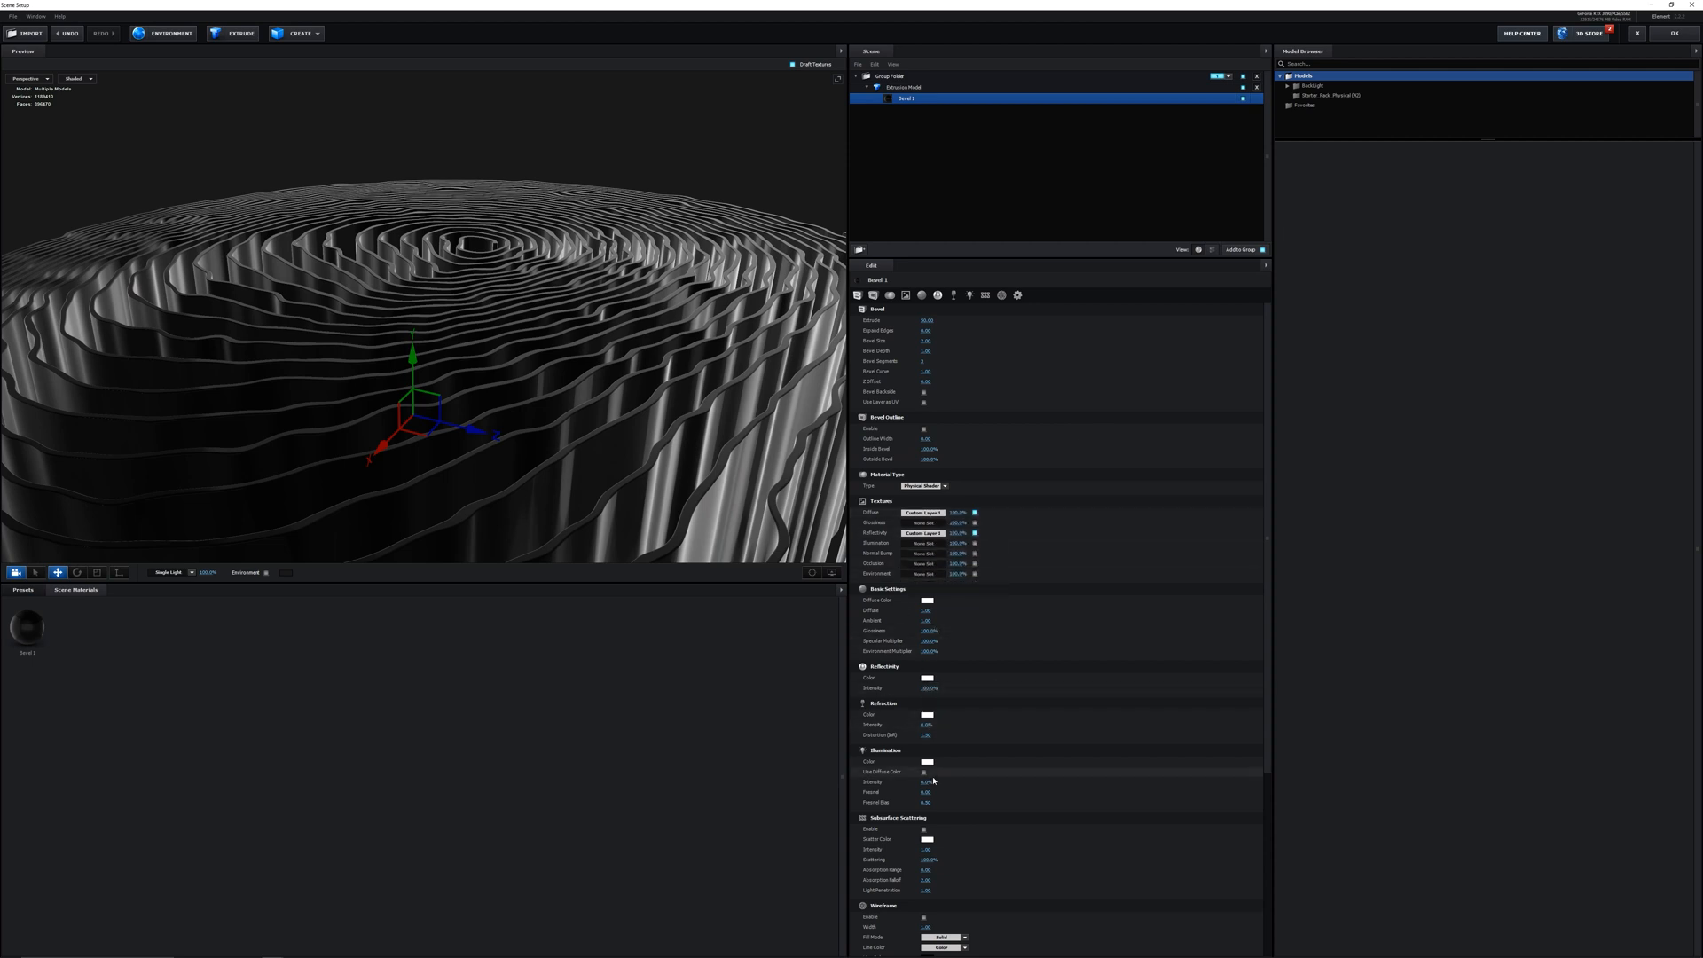
left_click(1675, 33)
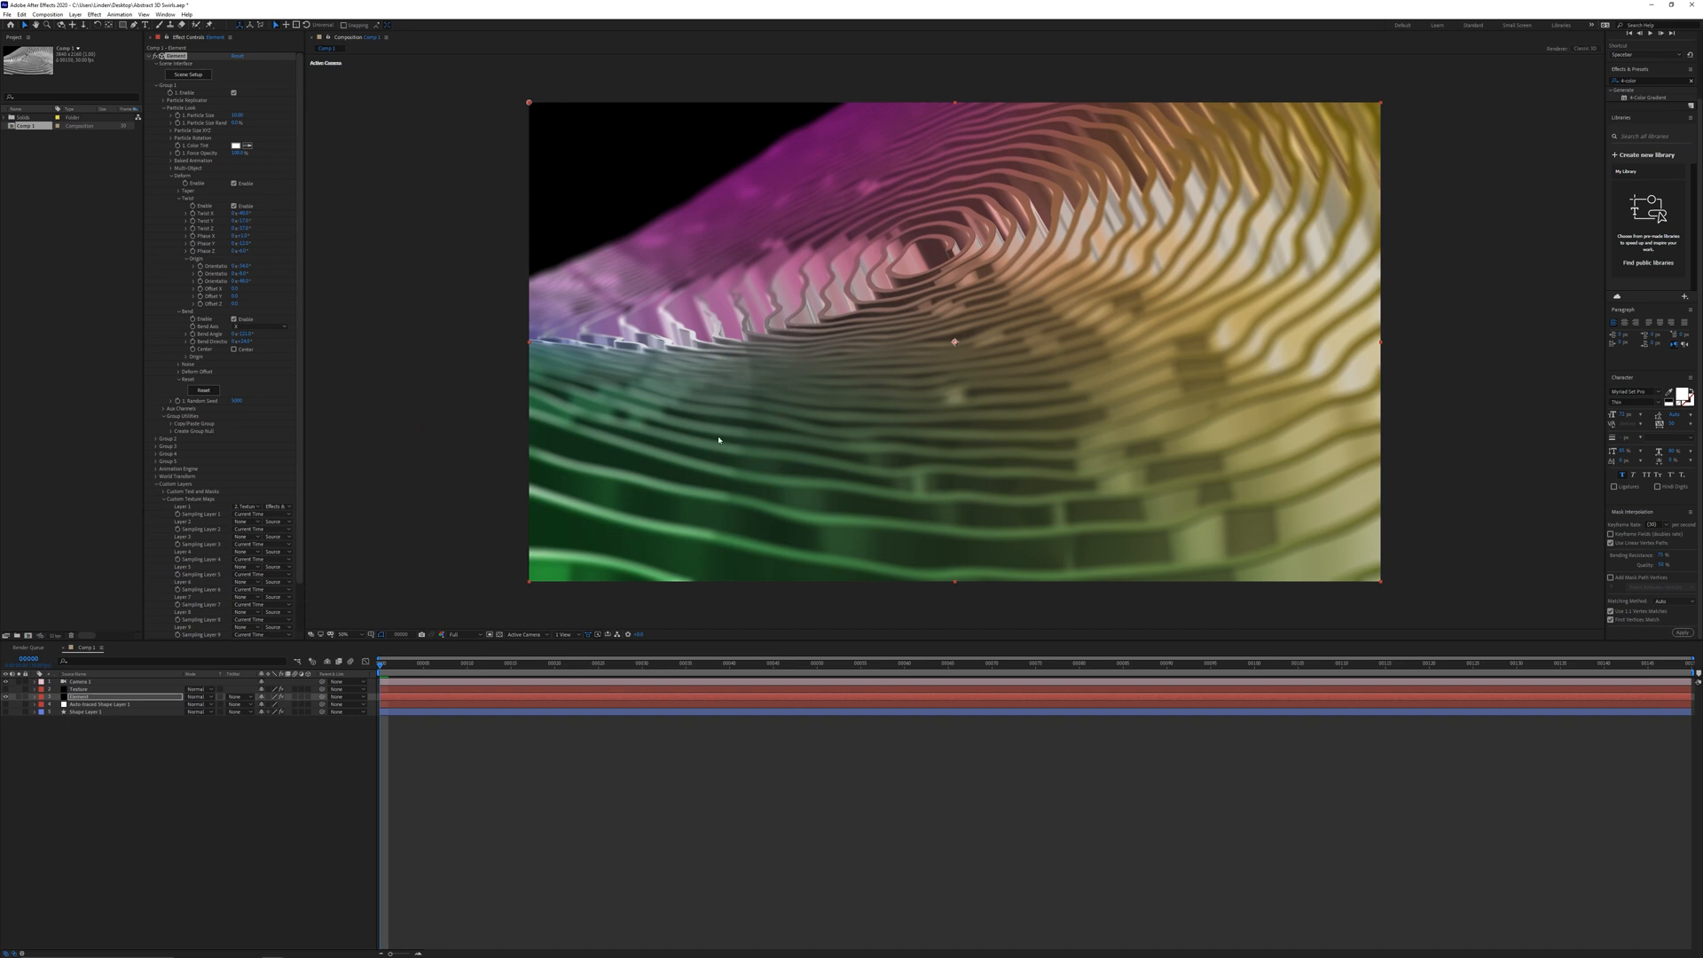
Shift the camera's position and adjust the Element layer's twist deformation to reshape the swirl
left_click(81, 683)
key("p")
left_click_drag(266, 689, 320, 768)
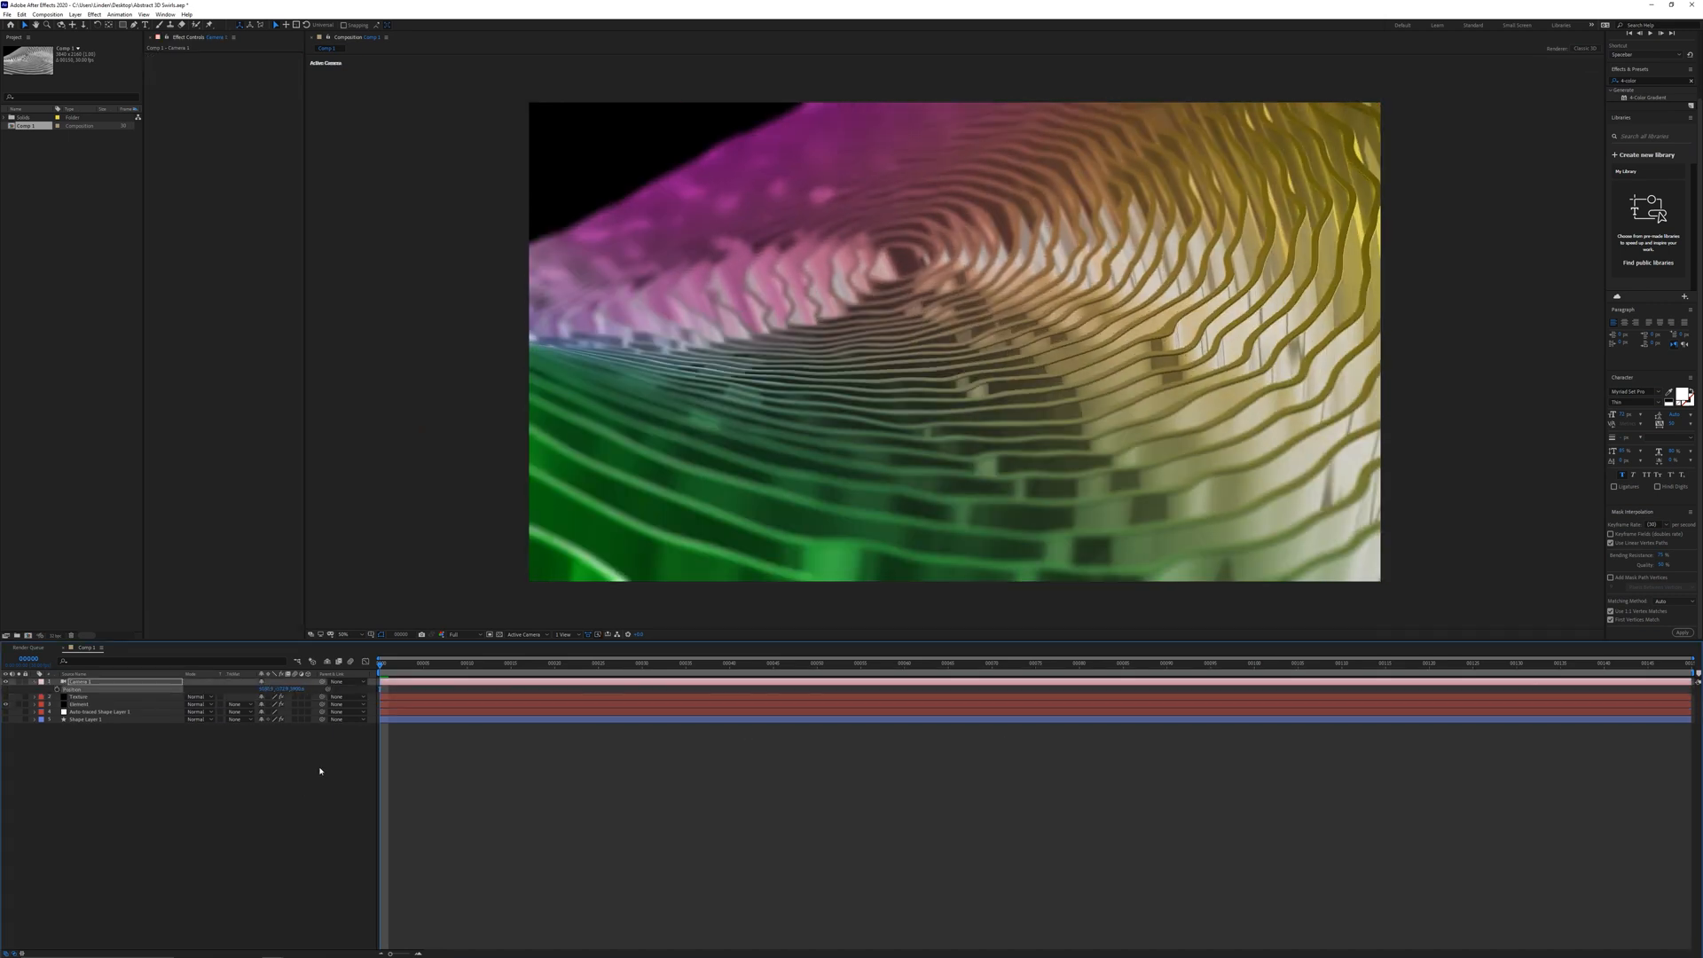
left_click(80, 705)
left_click_drag(241, 214, 251, 247)
Fine-tune the camera's settings and orbit it so the swirl's centre sits in the upper middle of the frame
double_click(80, 682)
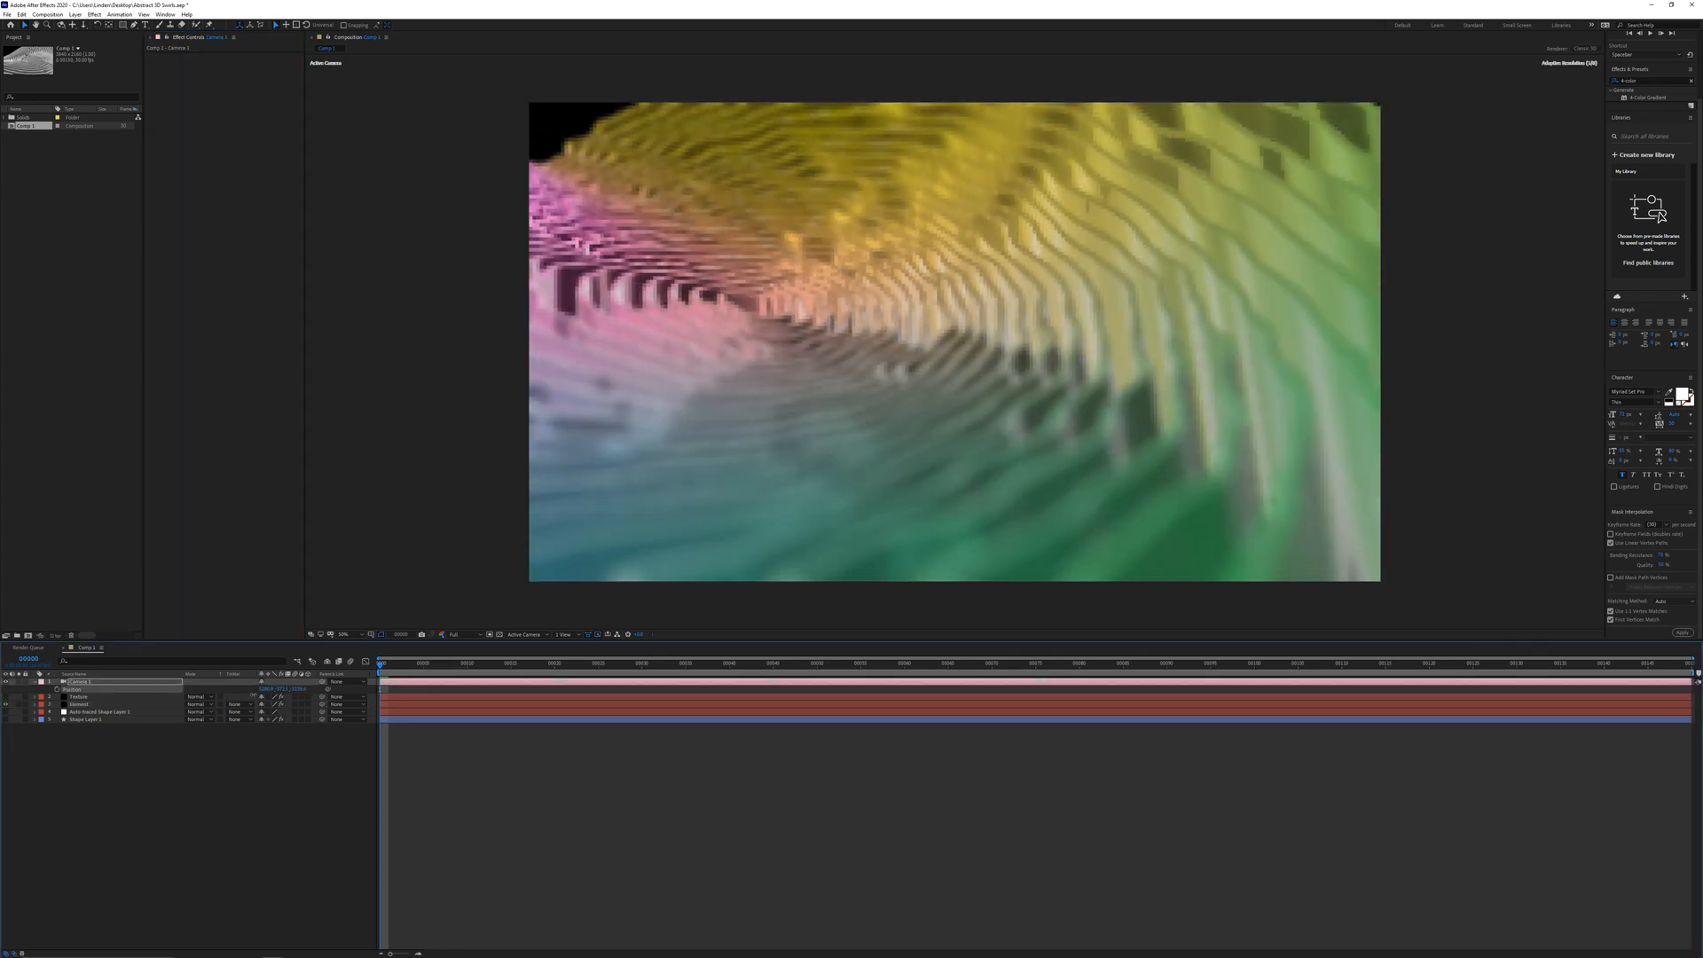
left_click_drag(521, 381, 523, 382)
left_click(578, 441)
left_click_drag(990, 330, 842, 216)
double_click(158, 682)
left_click_drag(548, 376, 538, 378)
left_click(577, 441)
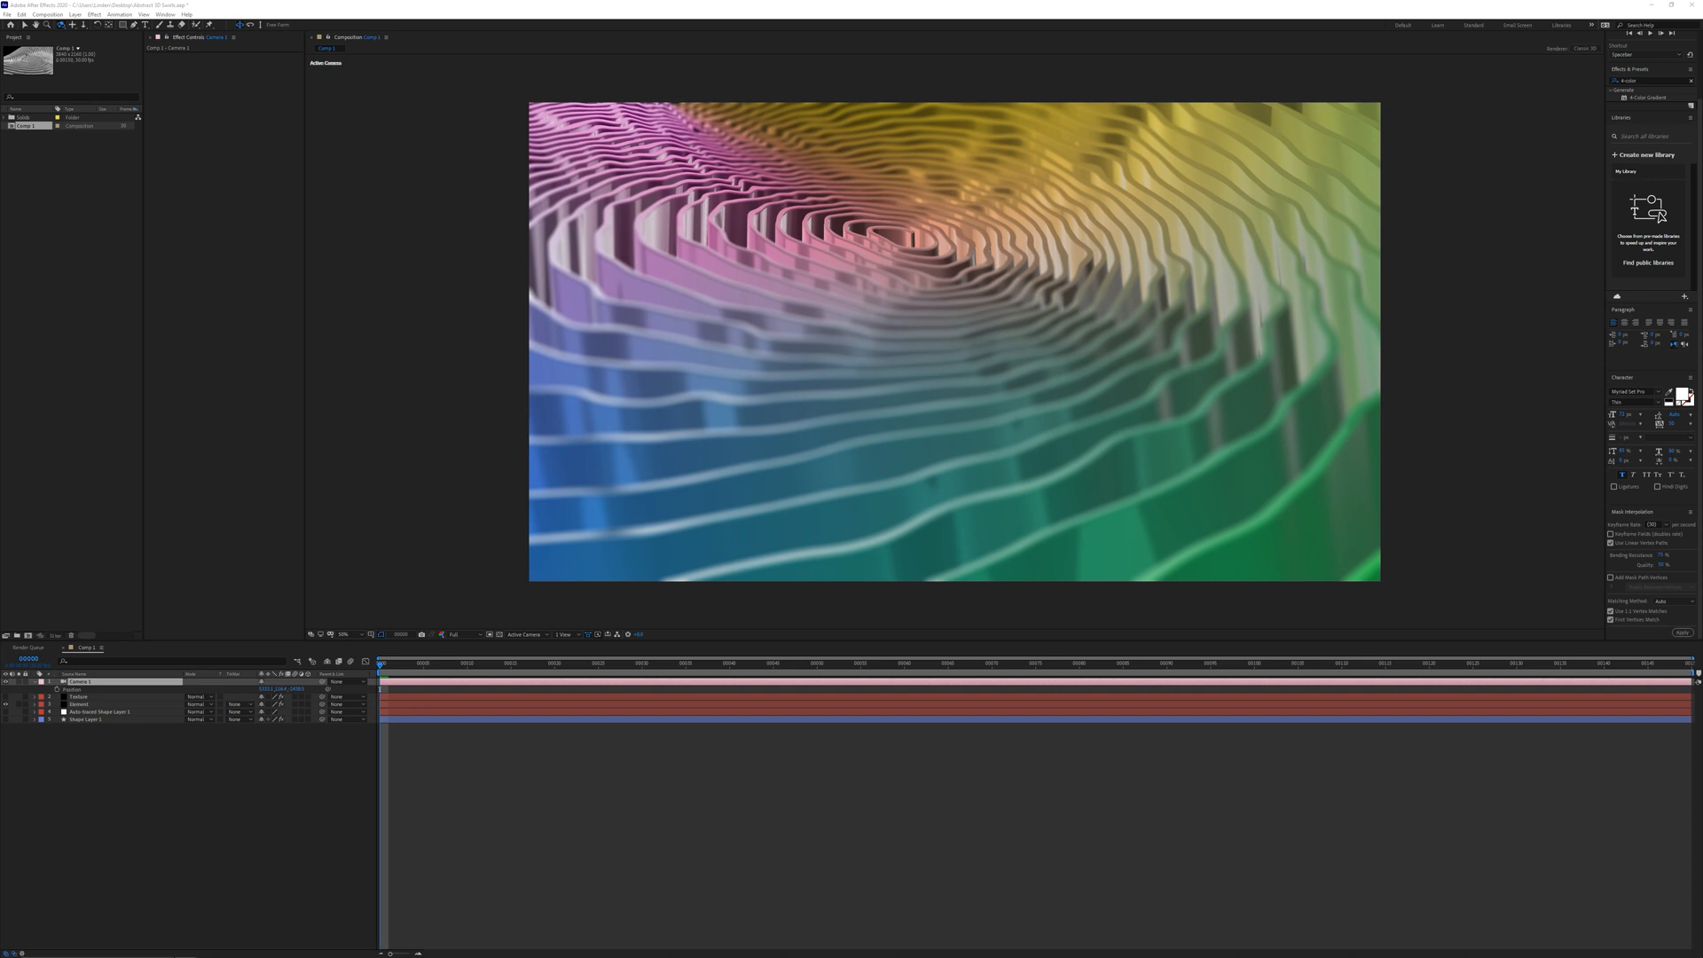
left_click(957, 246)
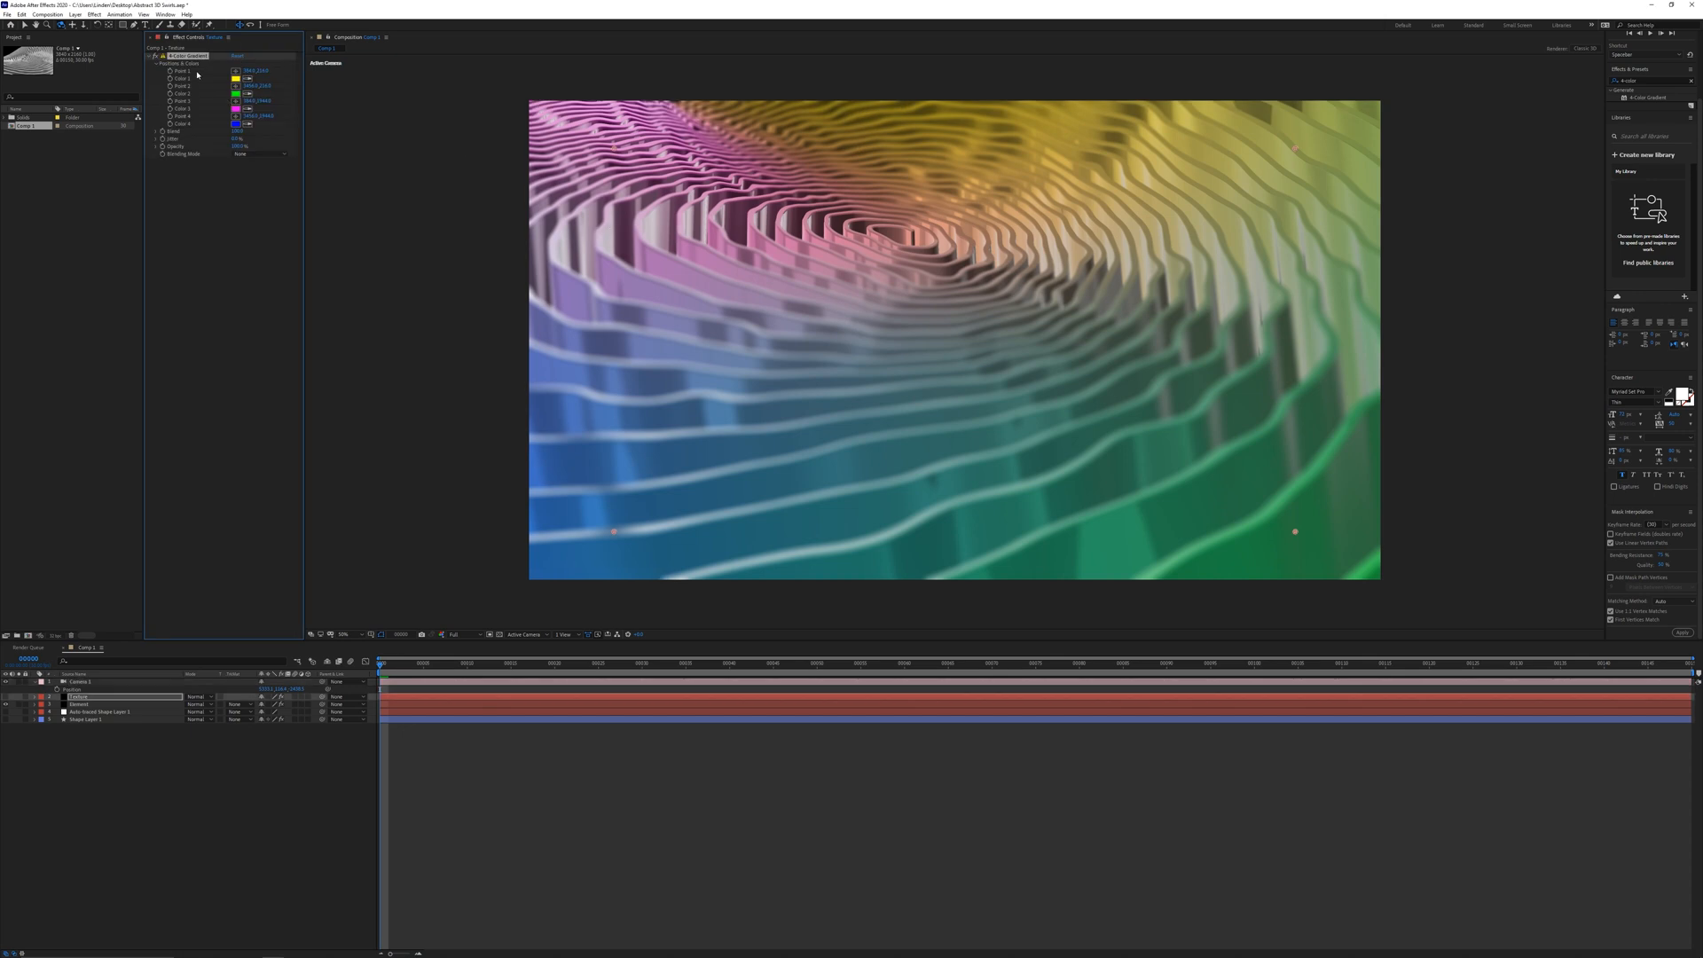
In Element's Scene Setup, show the environment and load the Basic_2K_15 environment preset, checking its reflections on the model
left_click(83, 704)
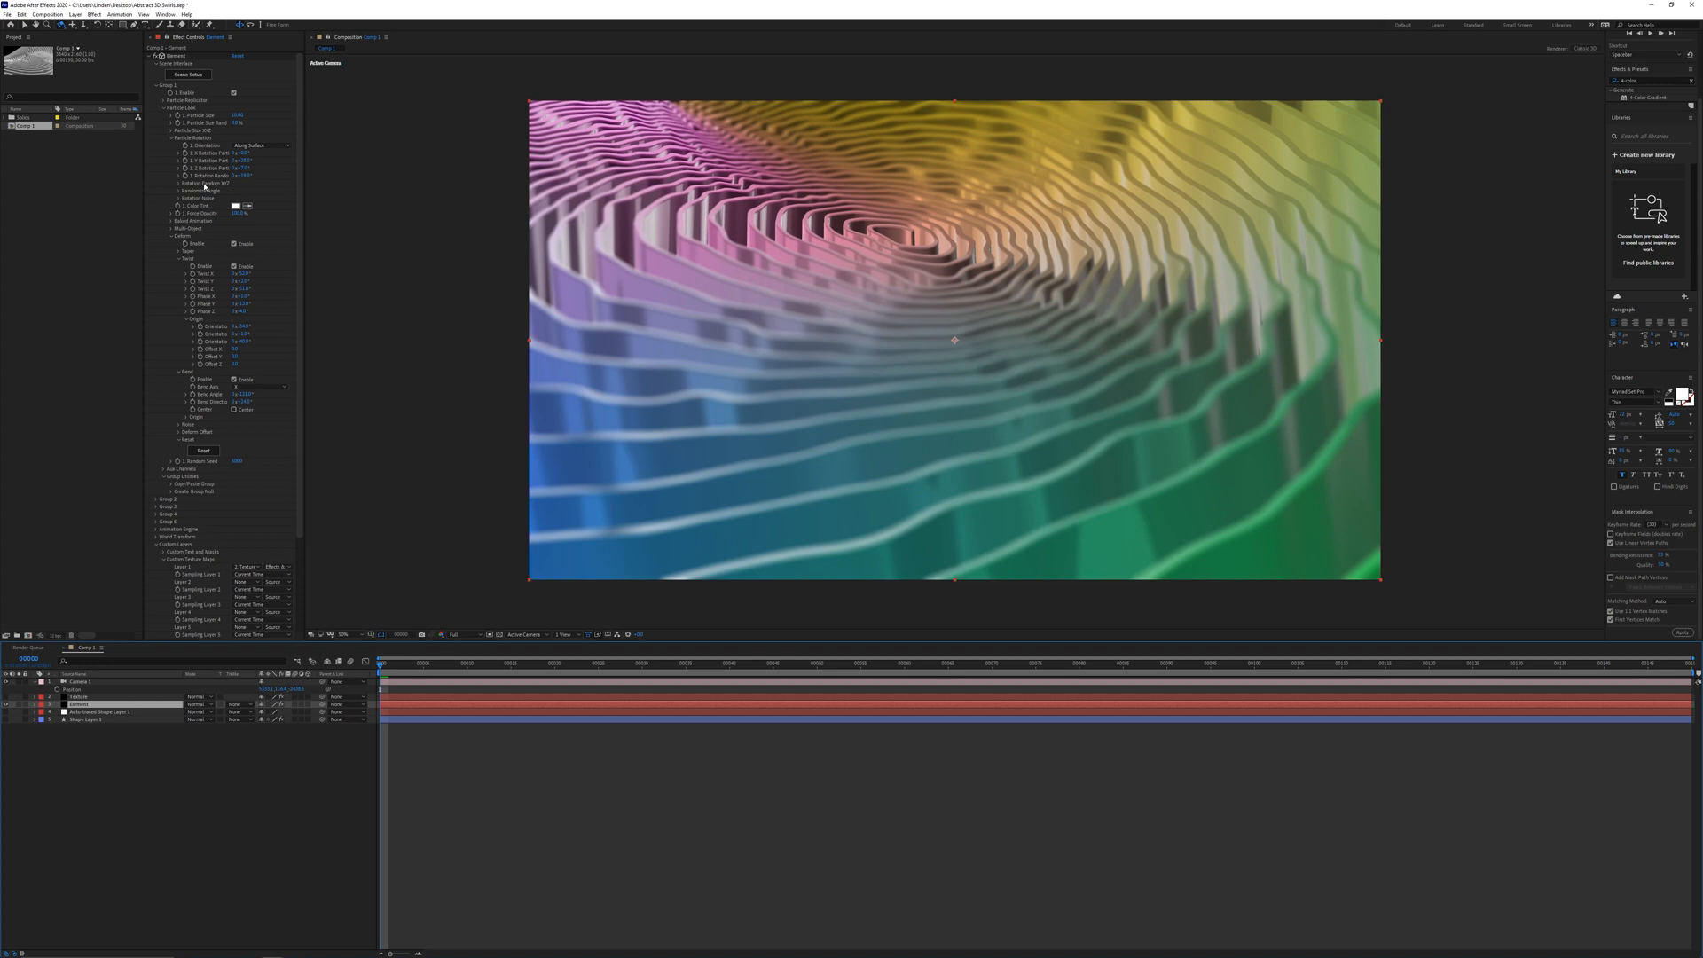
left_click(201, 75)
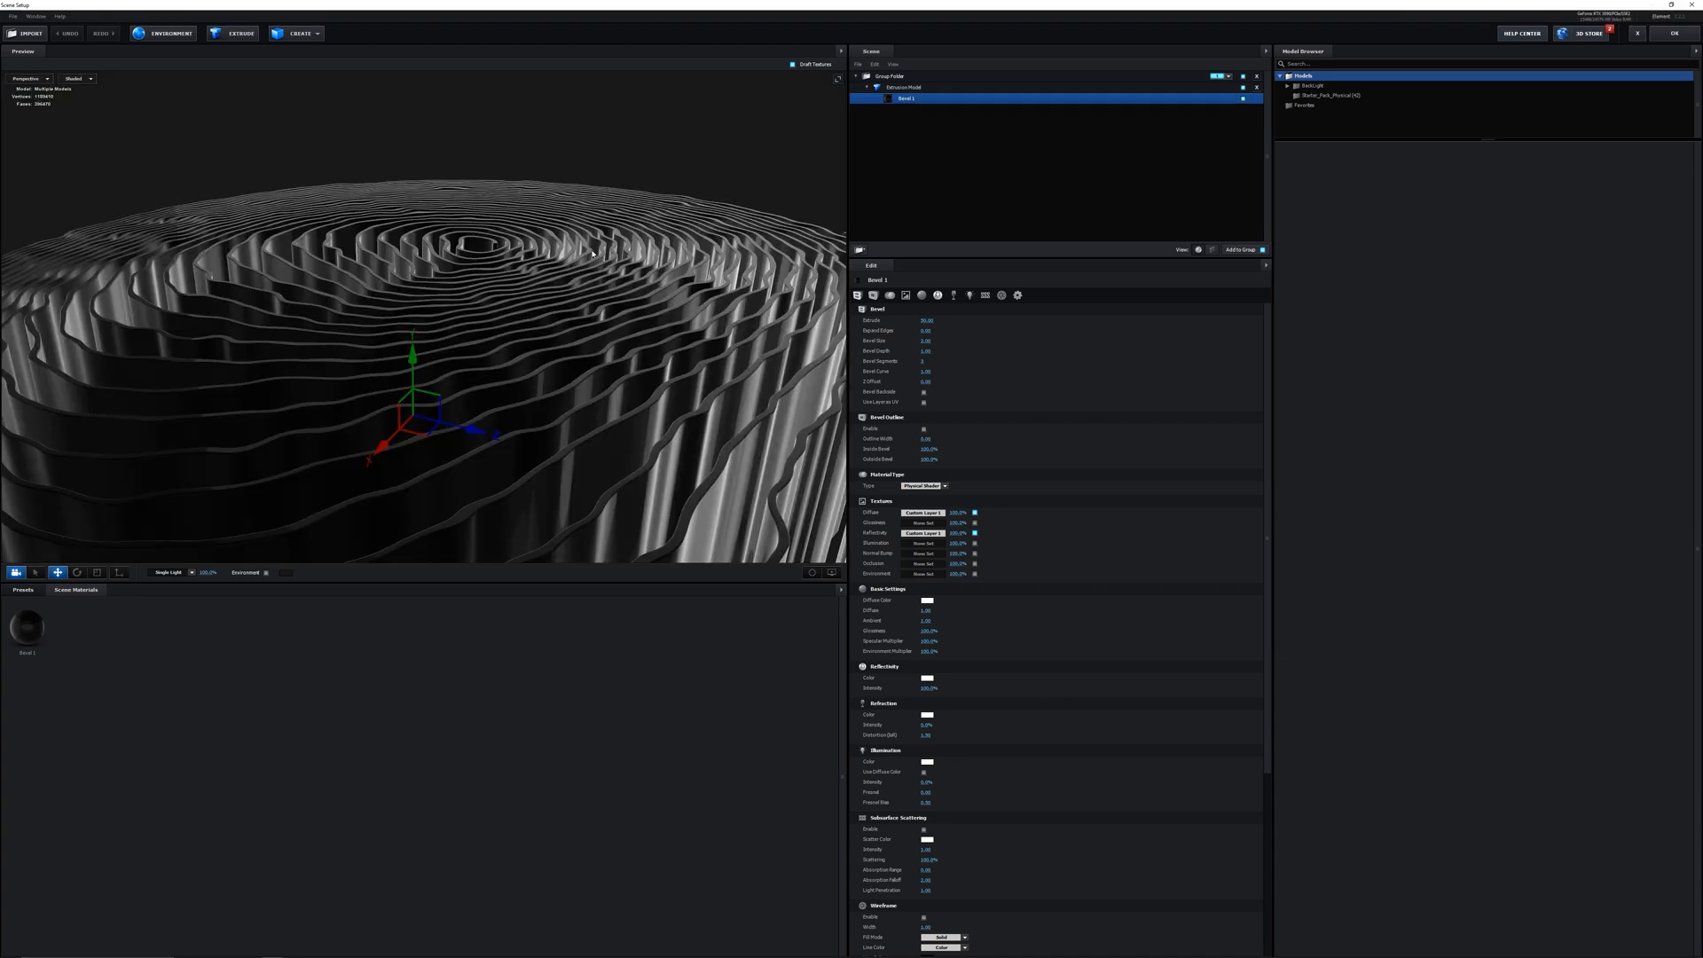
left_click(266, 574)
left_click(23, 590)
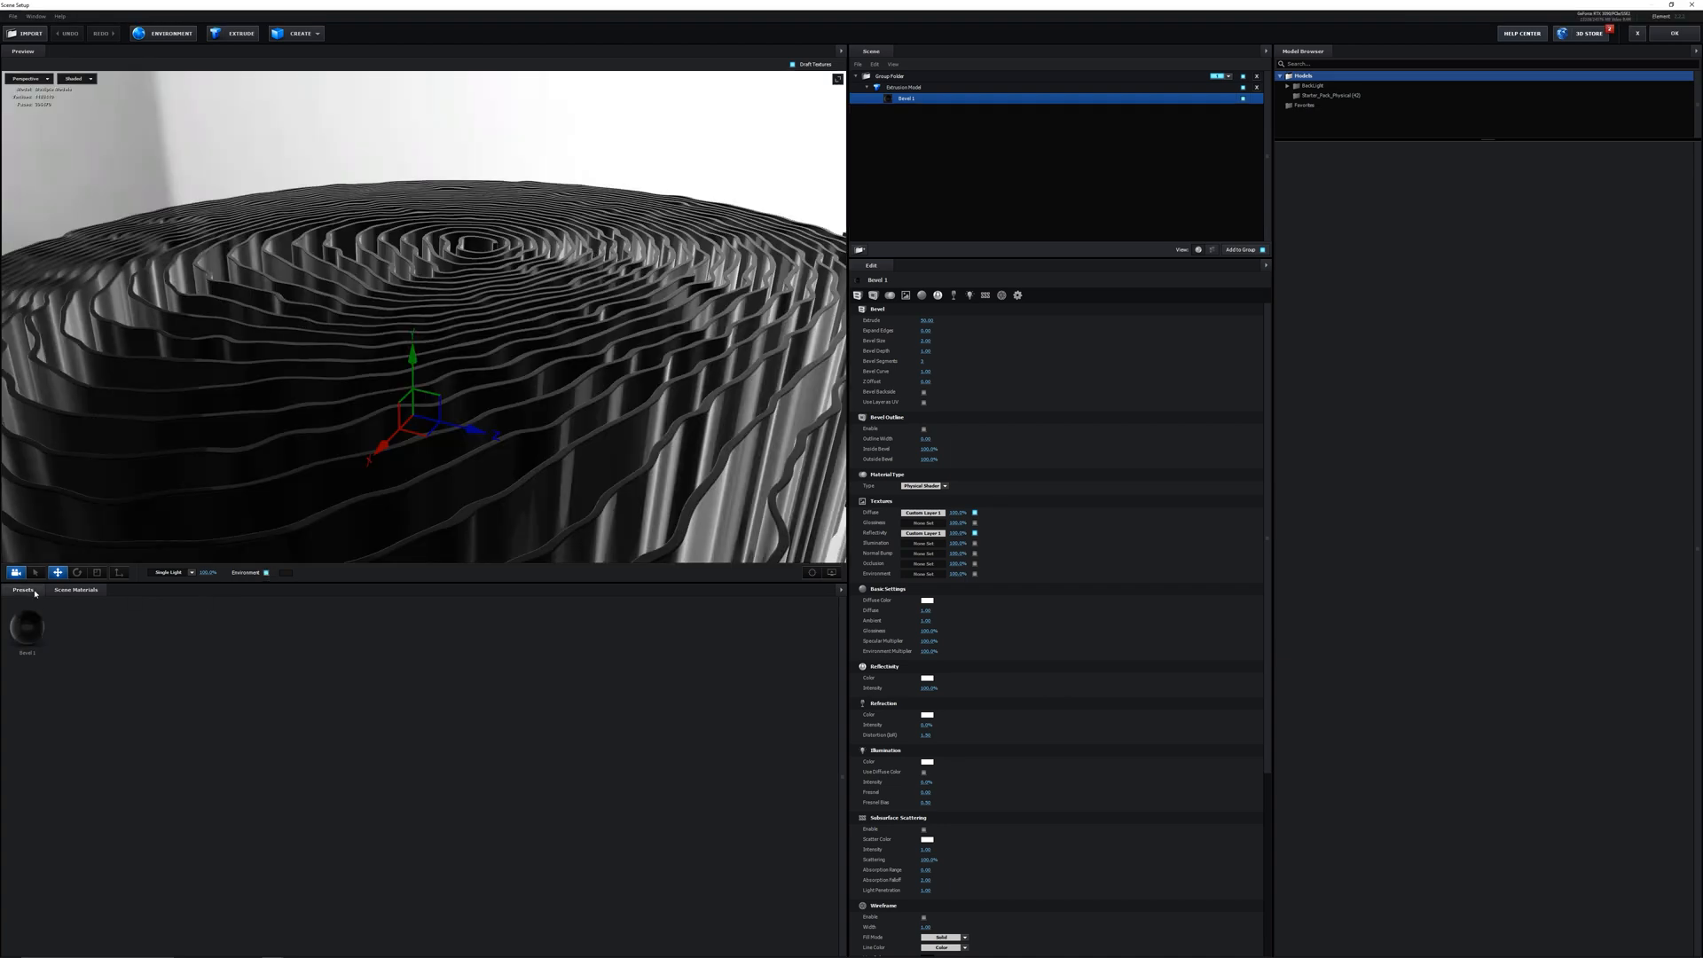
double_click(37, 611)
left_click(57, 632)
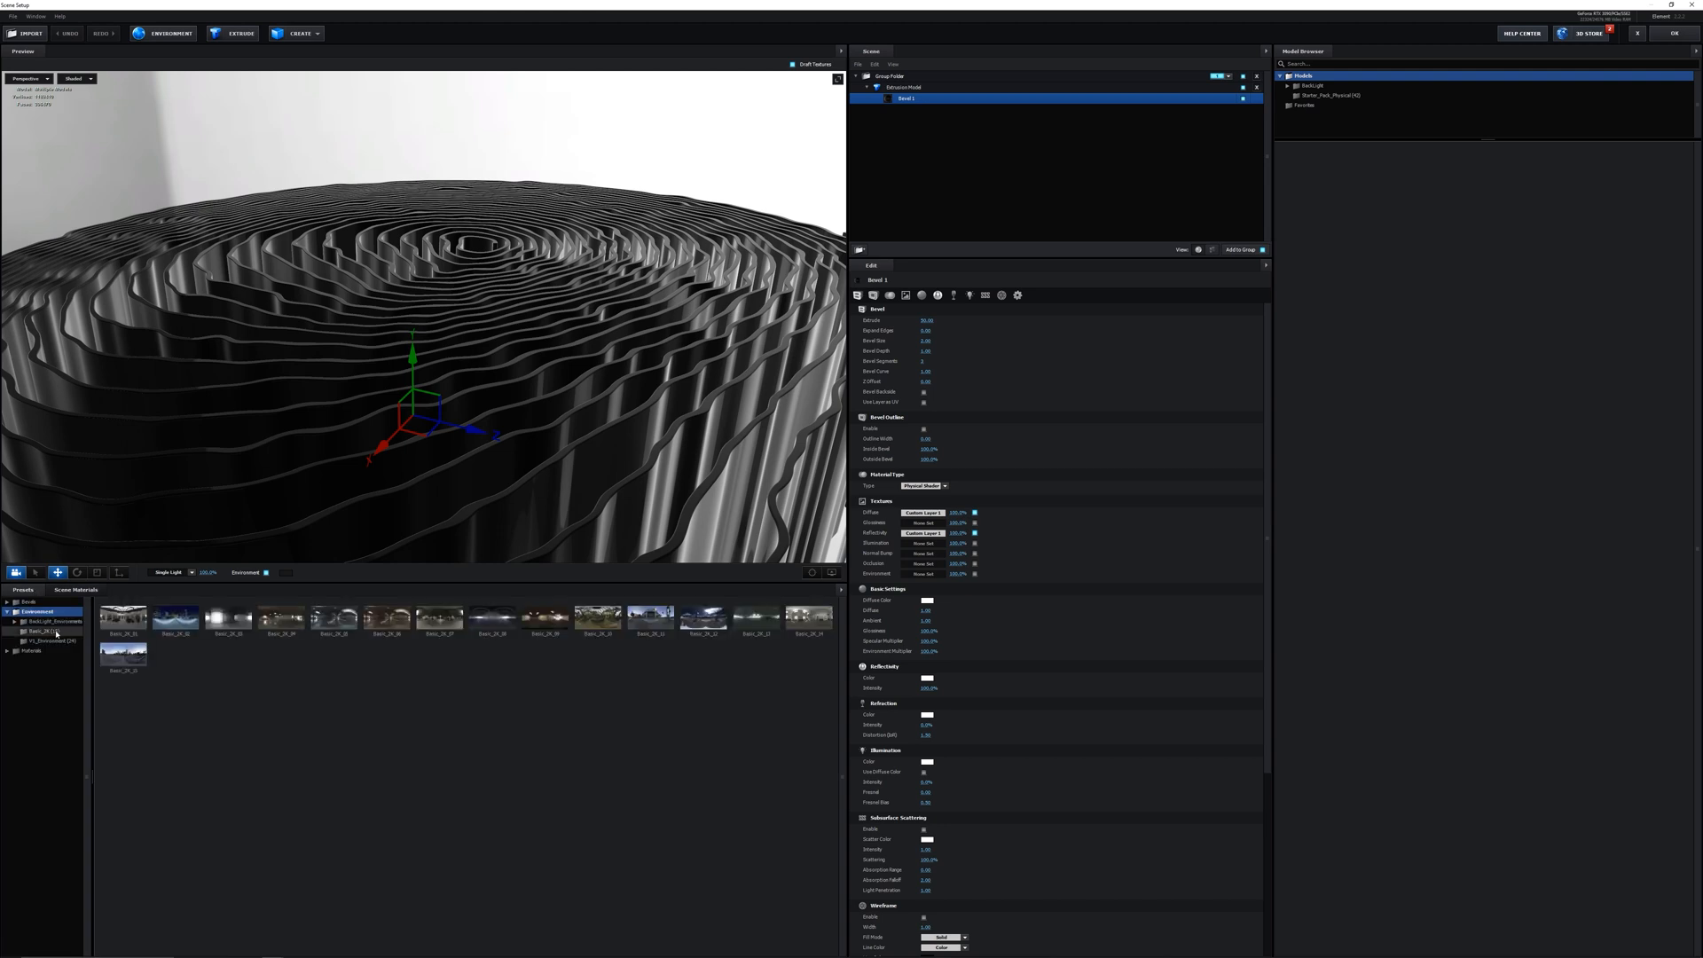
double_click(123, 656)
left_click_drag(151, 399, 266, 355)
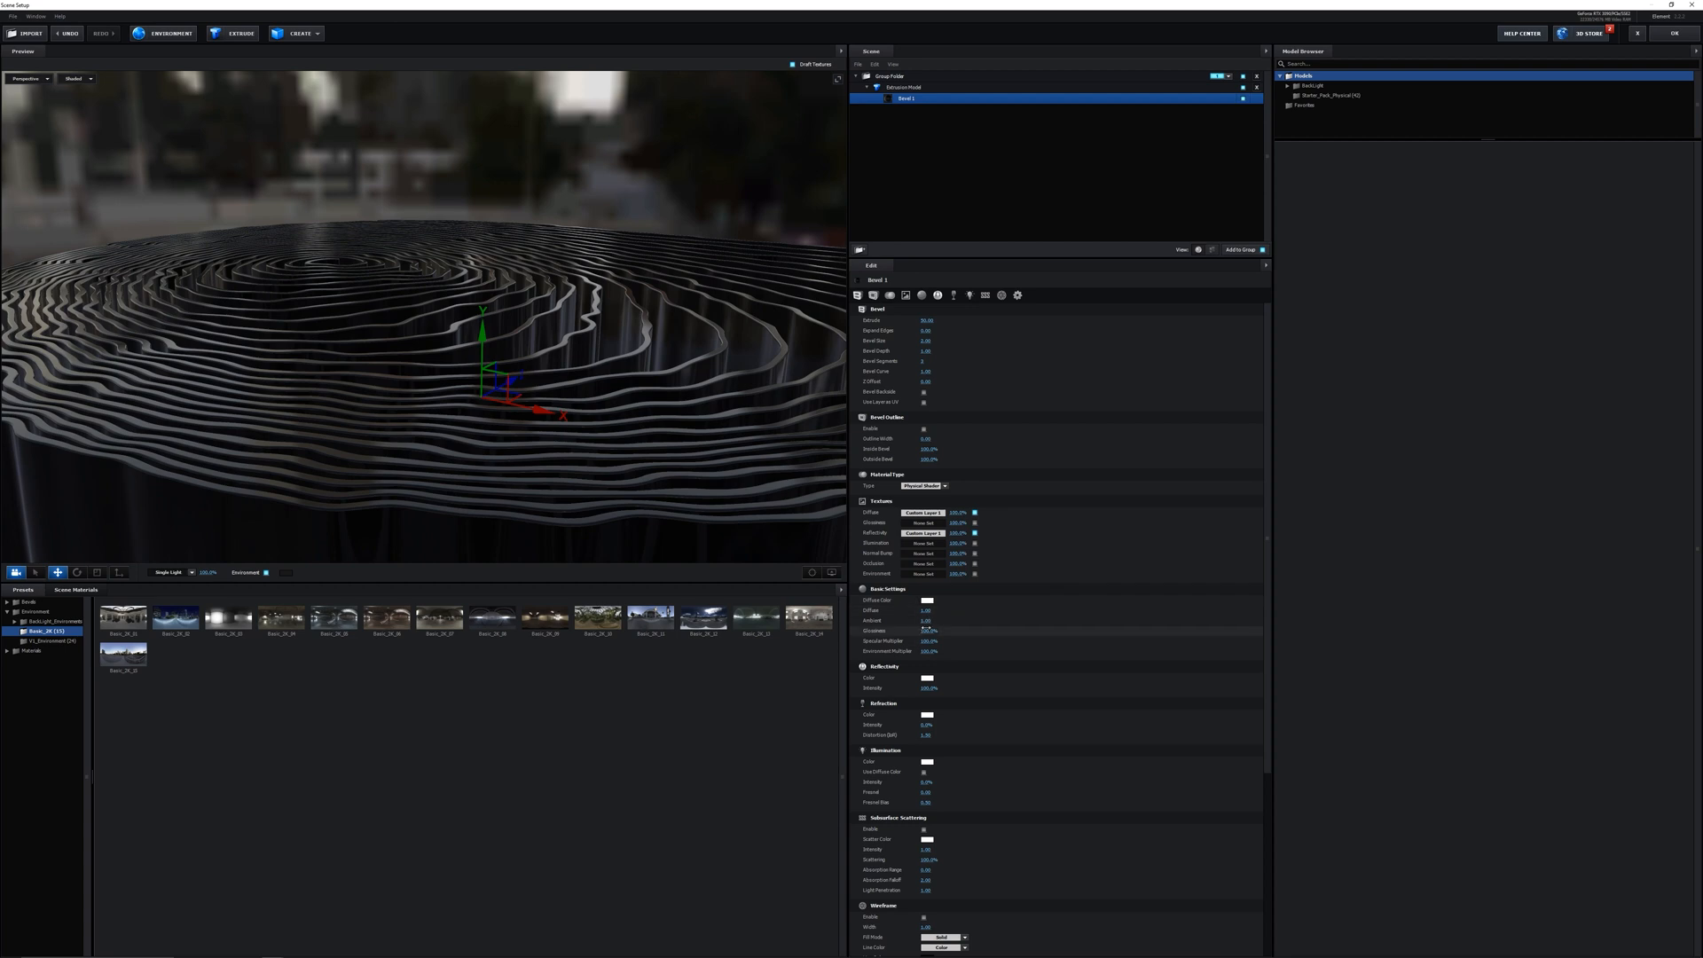
Set the bevel material's glossiness to 30% and apply the Scene Setup changes
left_click(928, 631)
type("30")
key("Return")
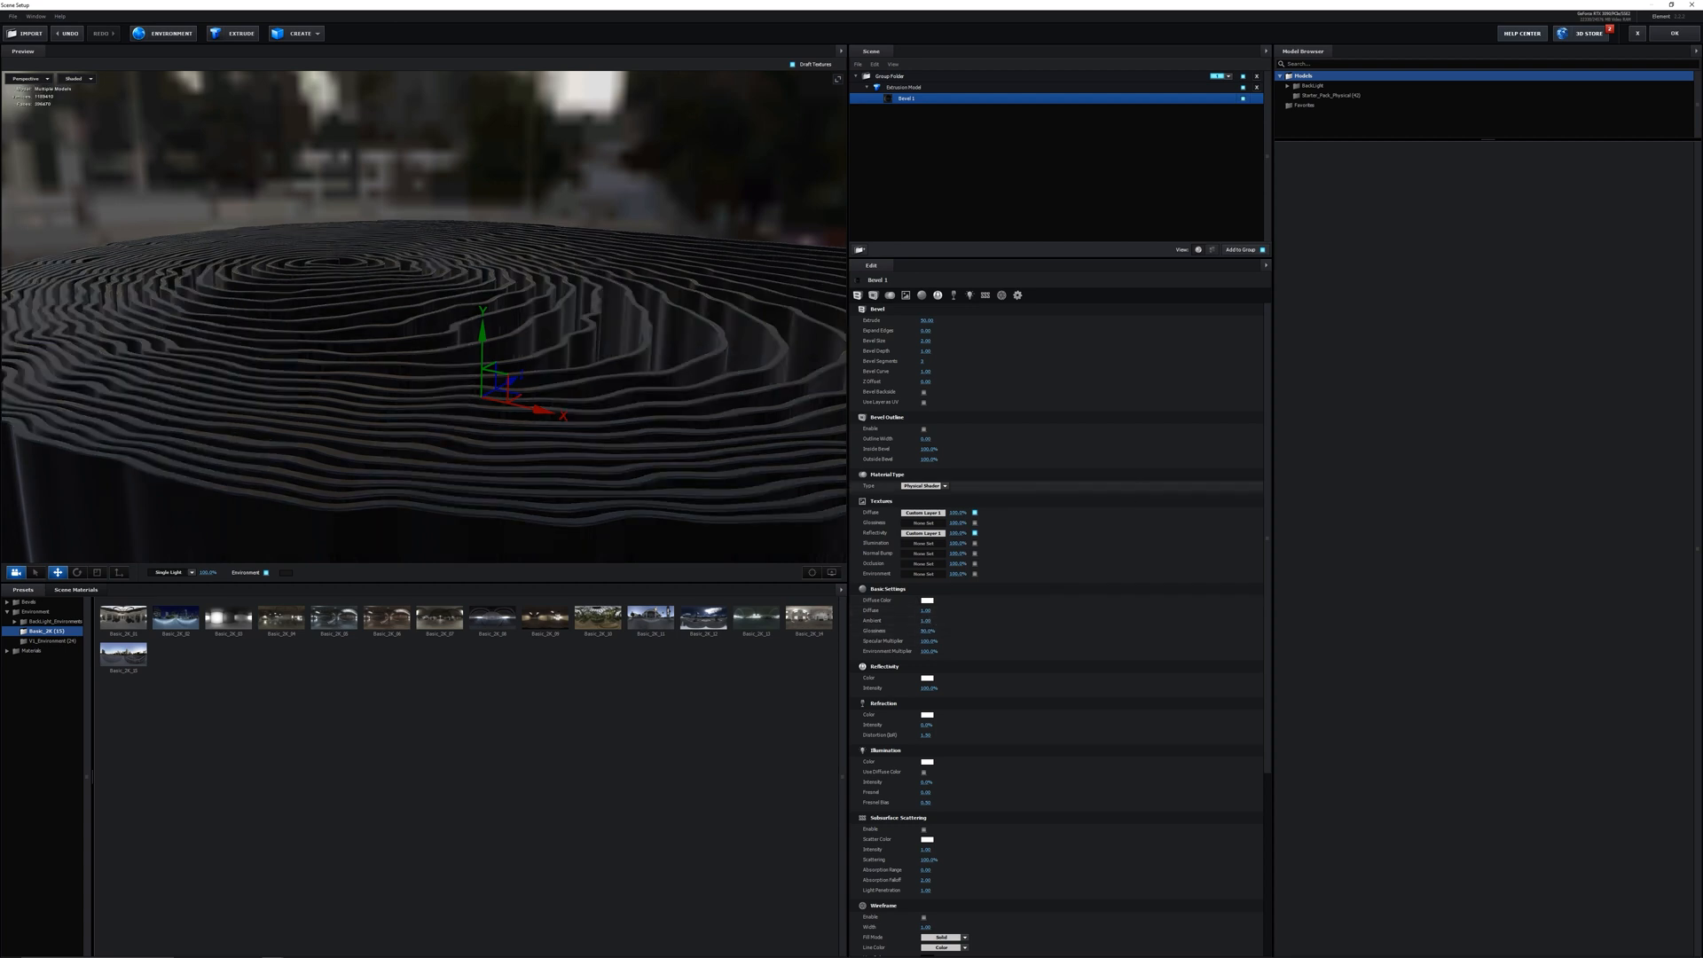
left_click(1675, 33)
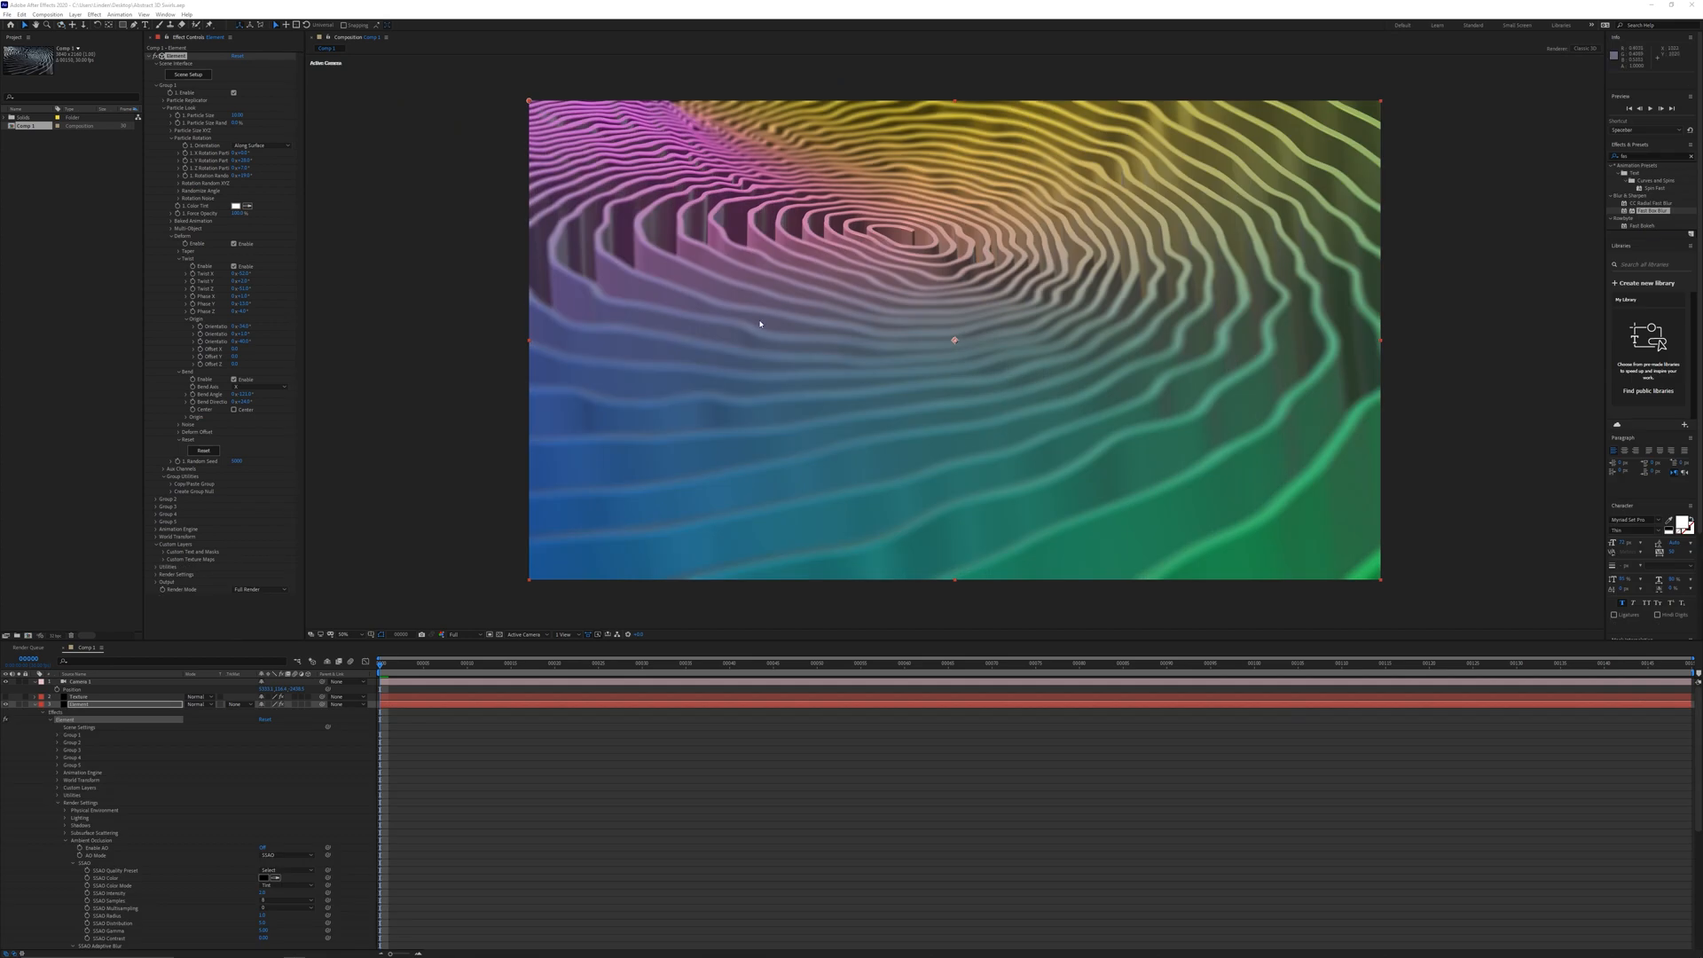
Change the Texture layer's 4-Color Gradient so Color 1 is red and Color 2 is light blue
left_click(98, 703)
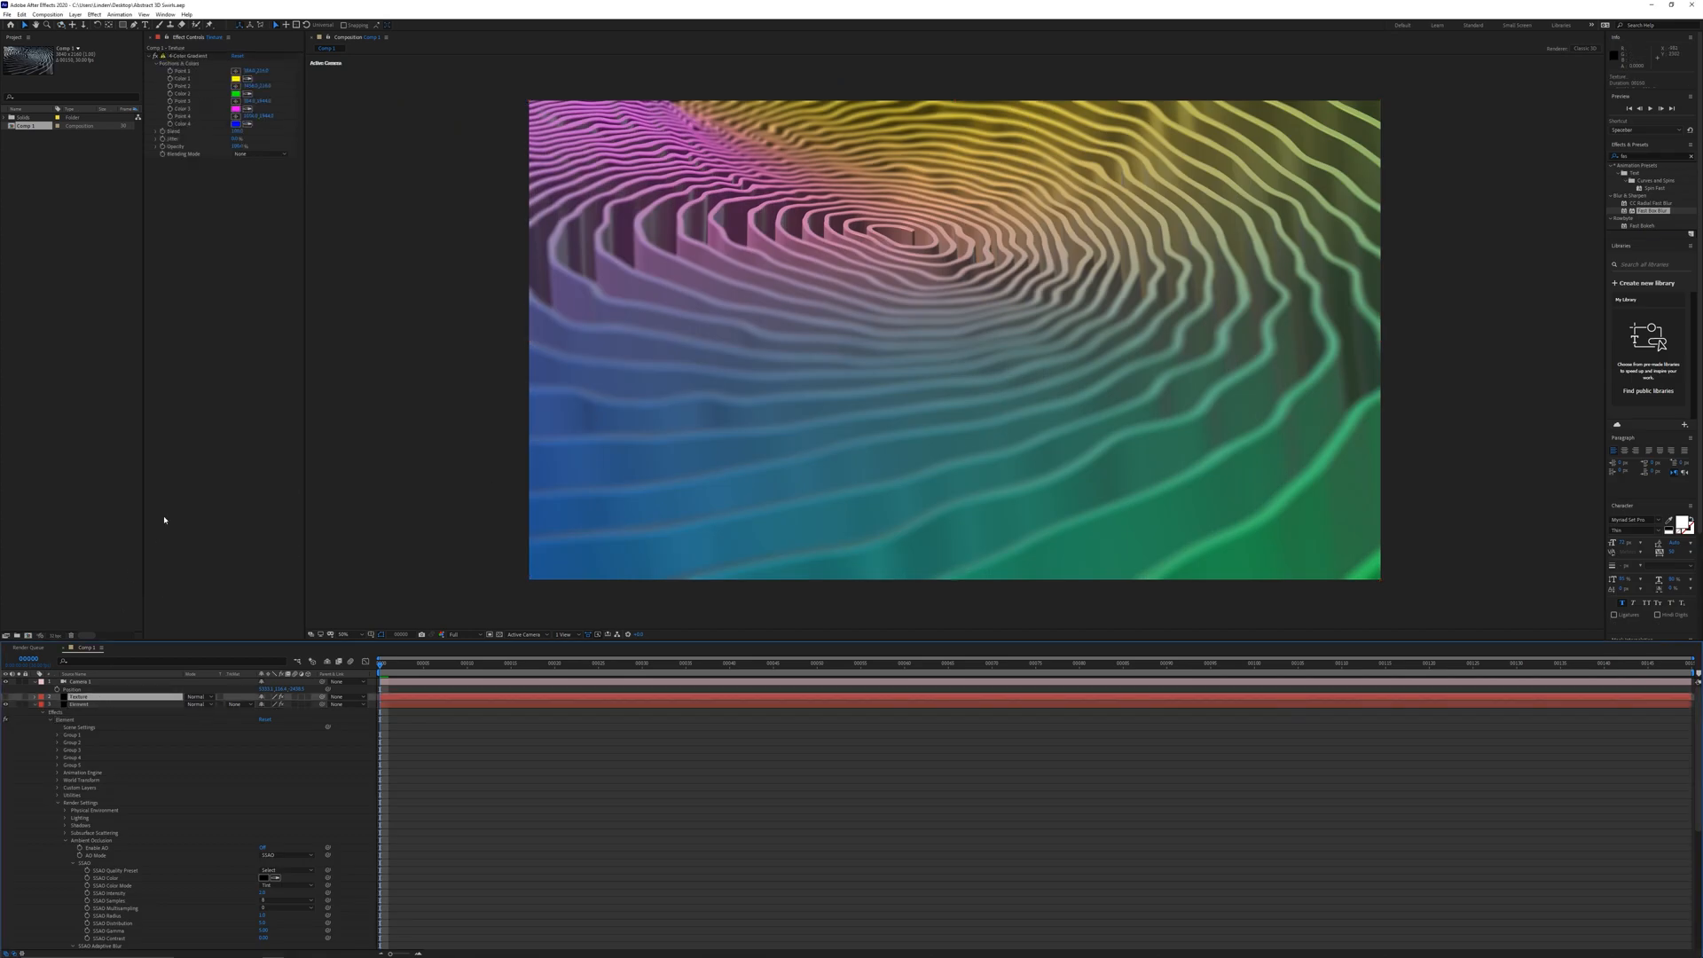
left_click(236, 78)
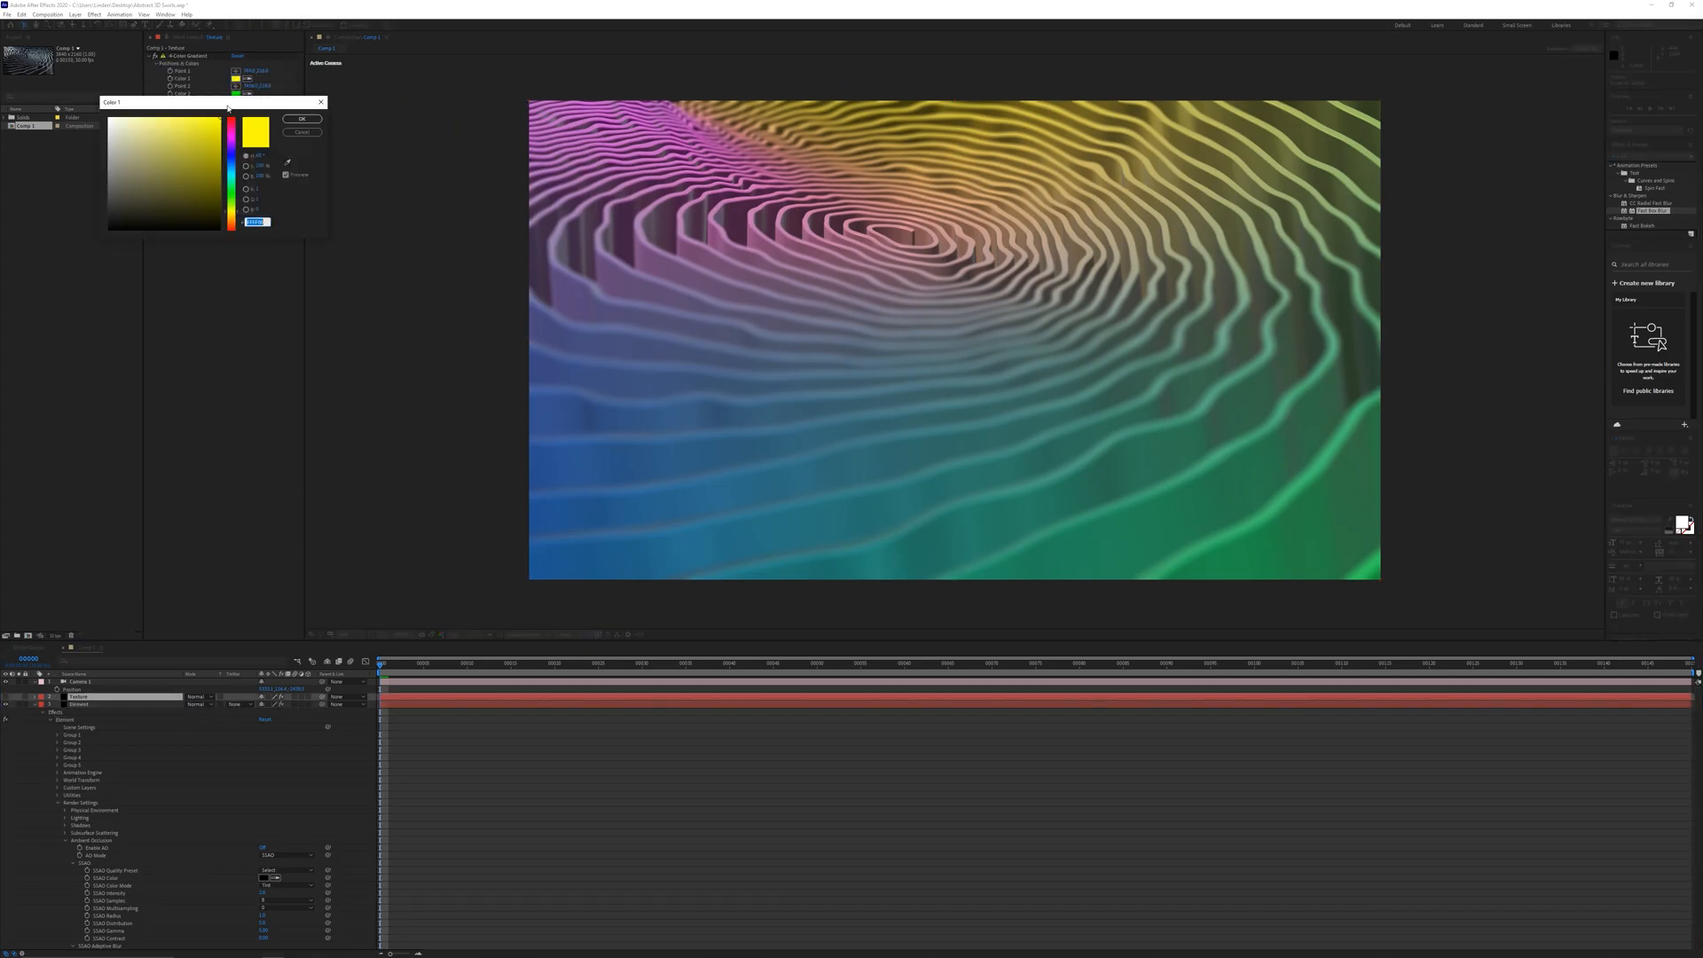
left_click(232, 228)
left_click(197, 141)
left_click(302, 119)
left_click(236, 94)
left_click(232, 167)
left_click(163, 142)
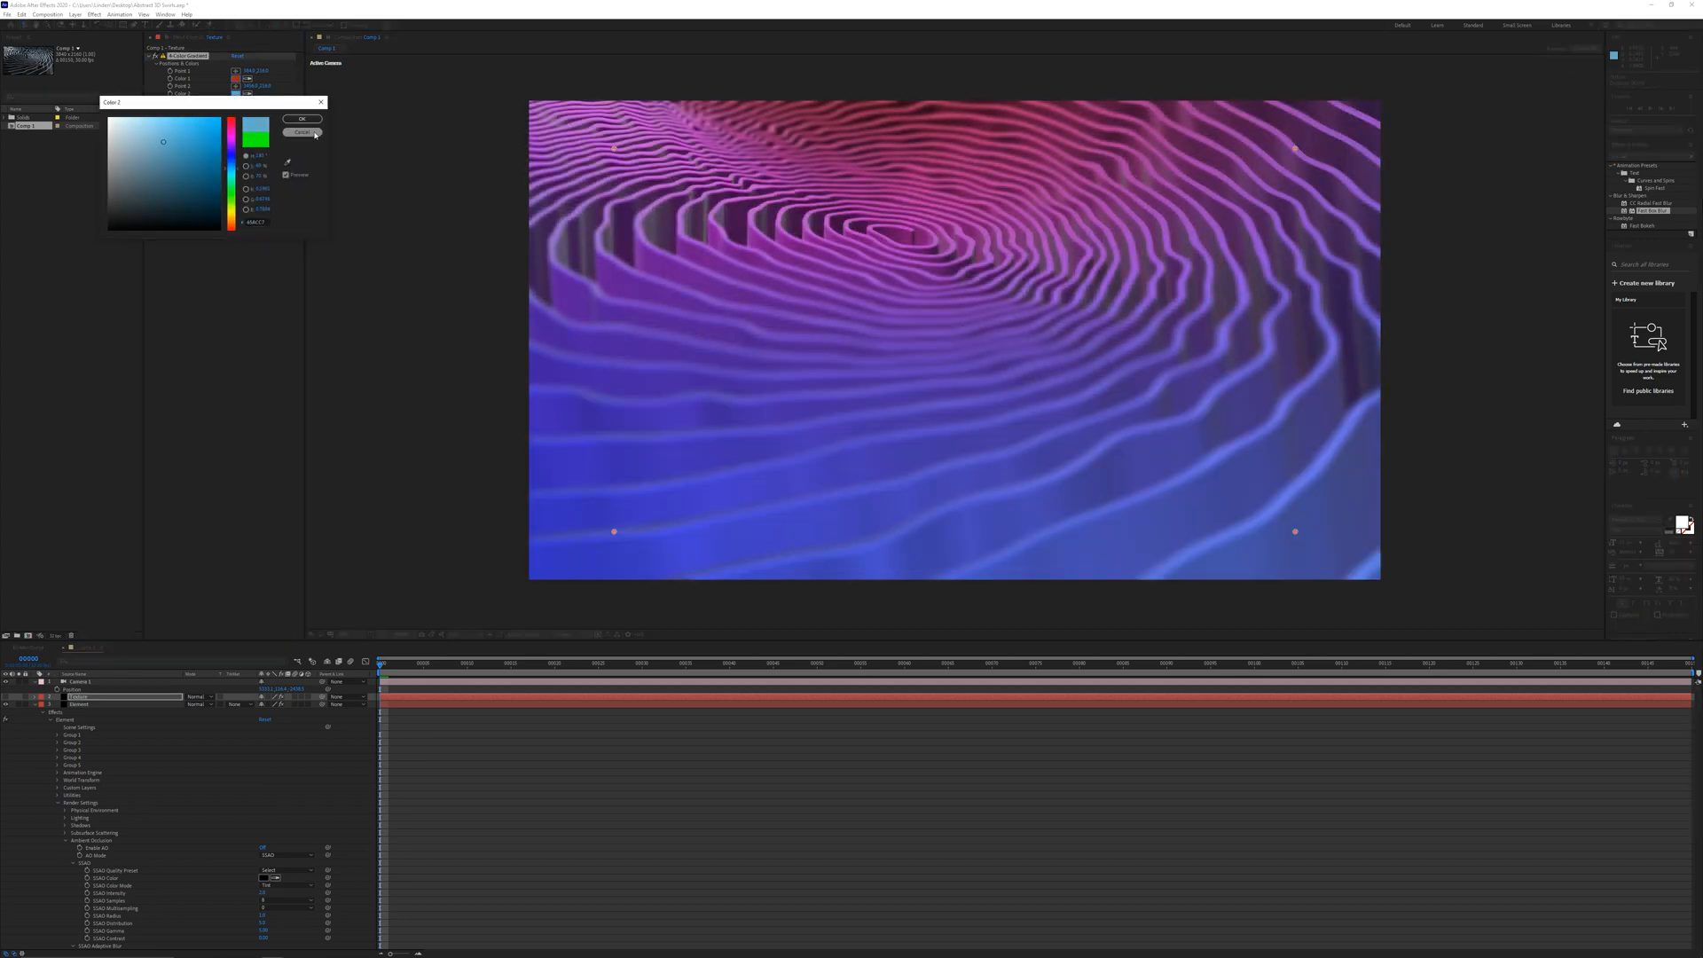
left_click(210, 133)
left_click(302, 119)
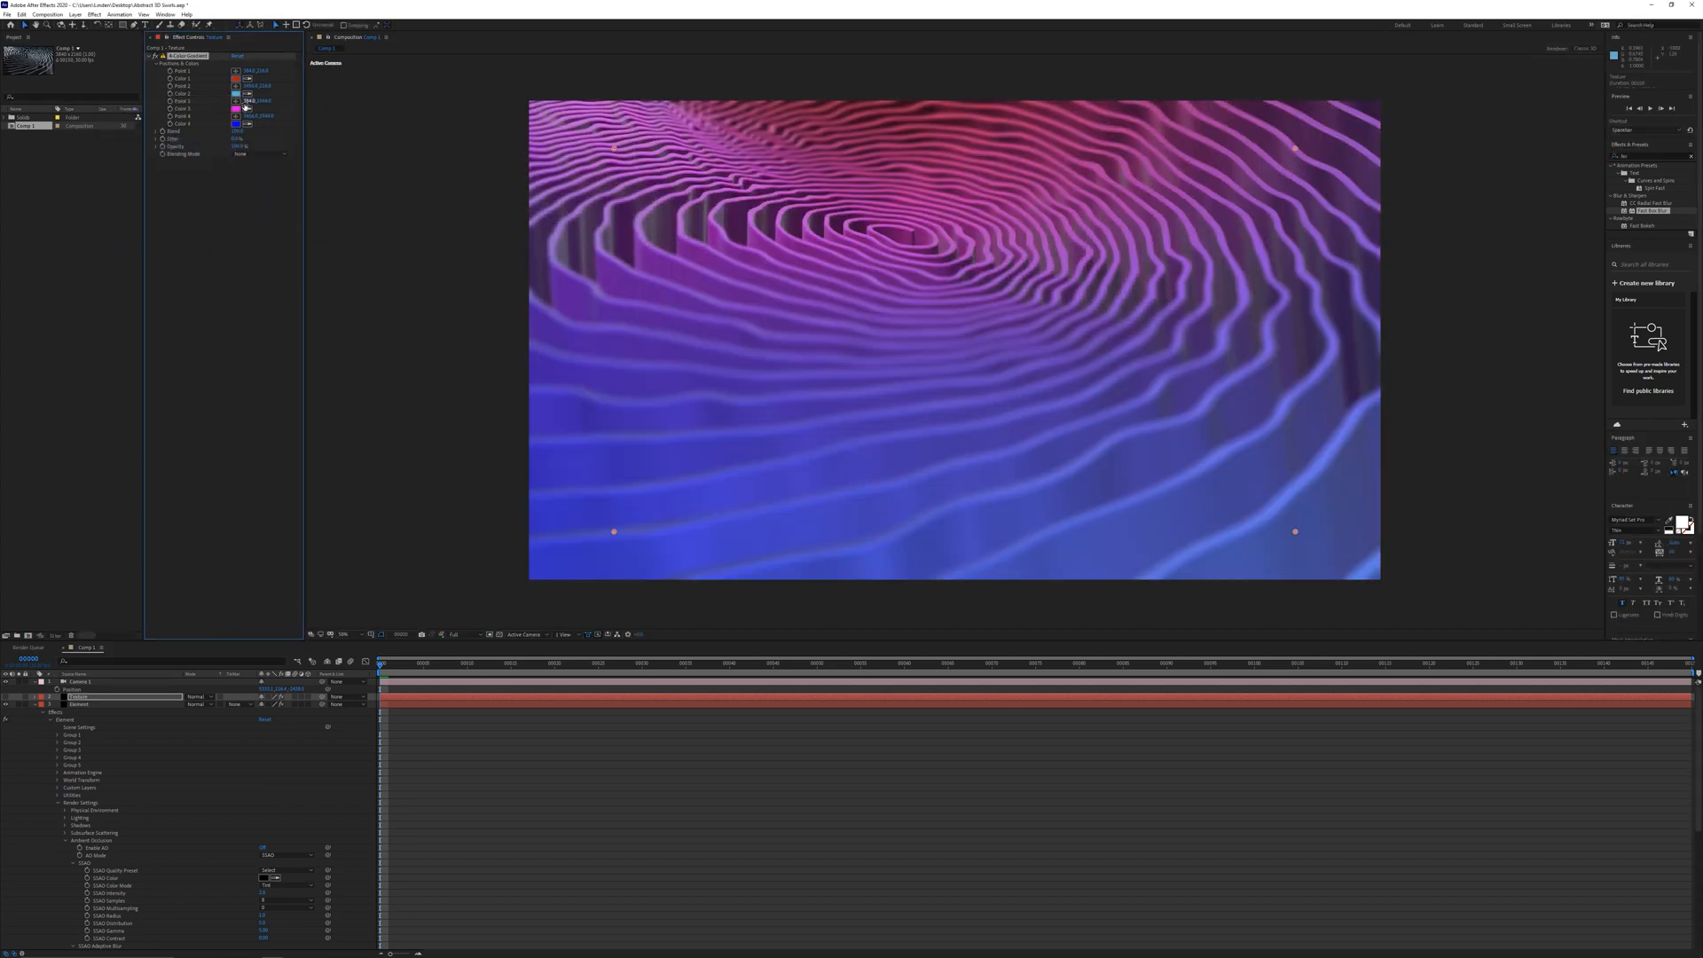
Change the gradient's Color 3 to orange-red and Color 4 to a softer blue
left_click(236, 108)
left_click(232, 119)
left_click(302, 119)
left_click(236, 124)
left_click(202, 117)
left_click(301, 119)
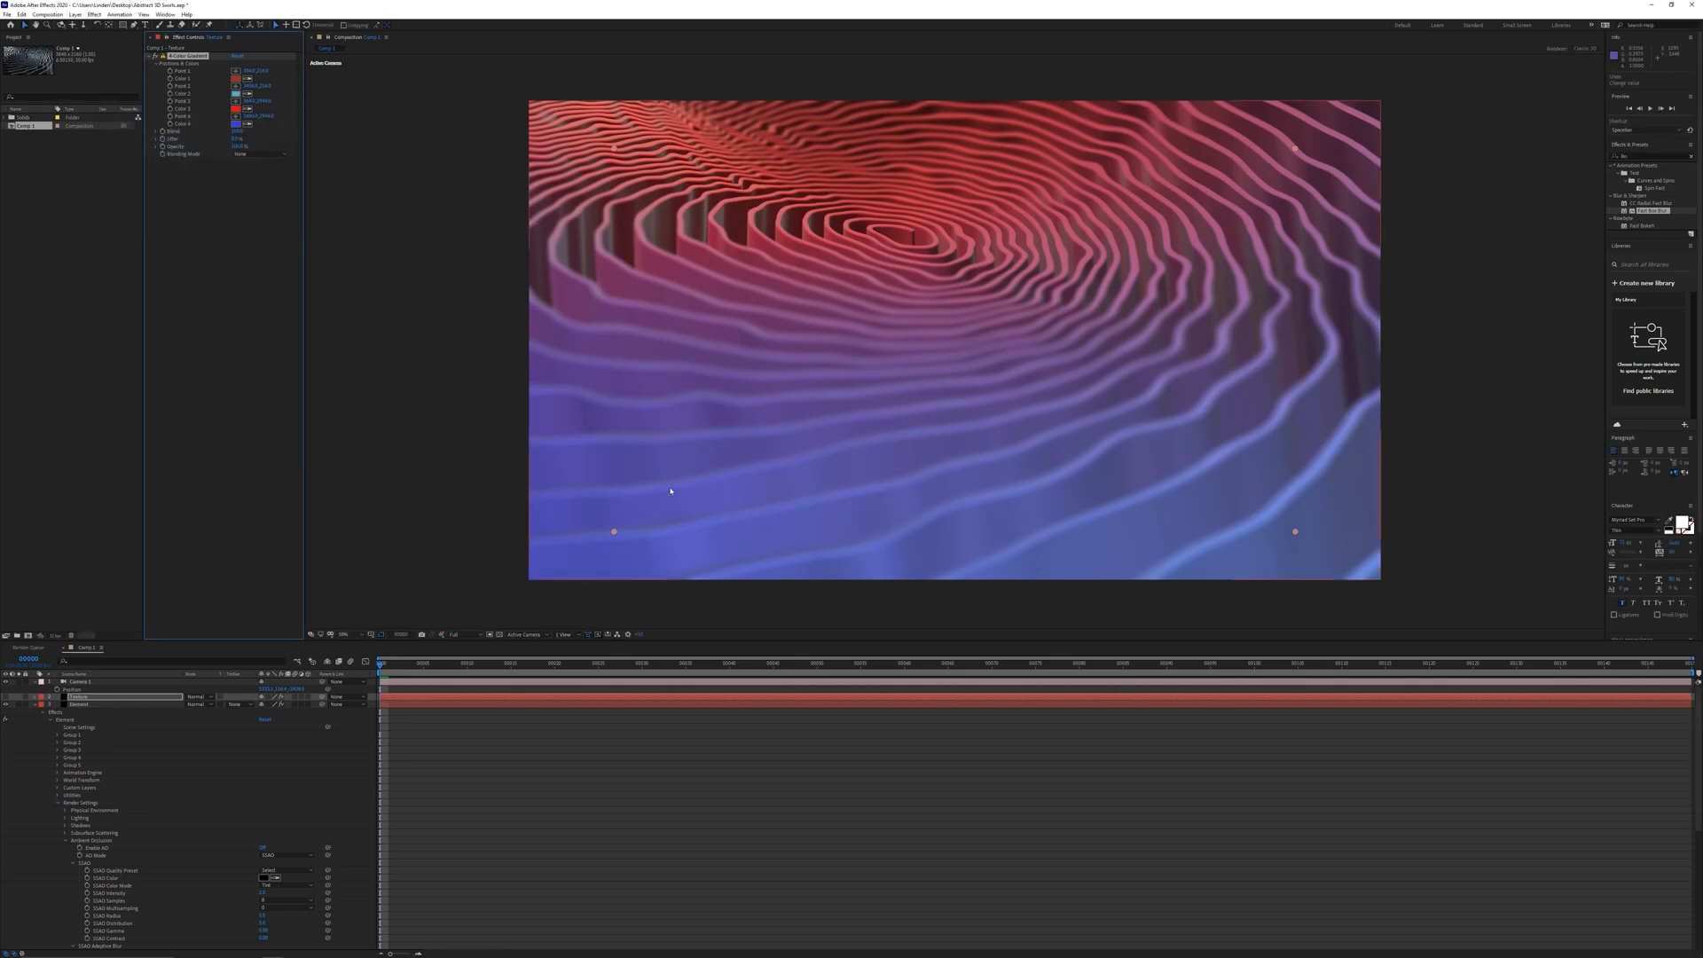
Reposition the 4-Color Gradient's control points around and beyond the frame, and turn the gradient effect off
left_click_drag(1295, 532, 1435, 585)
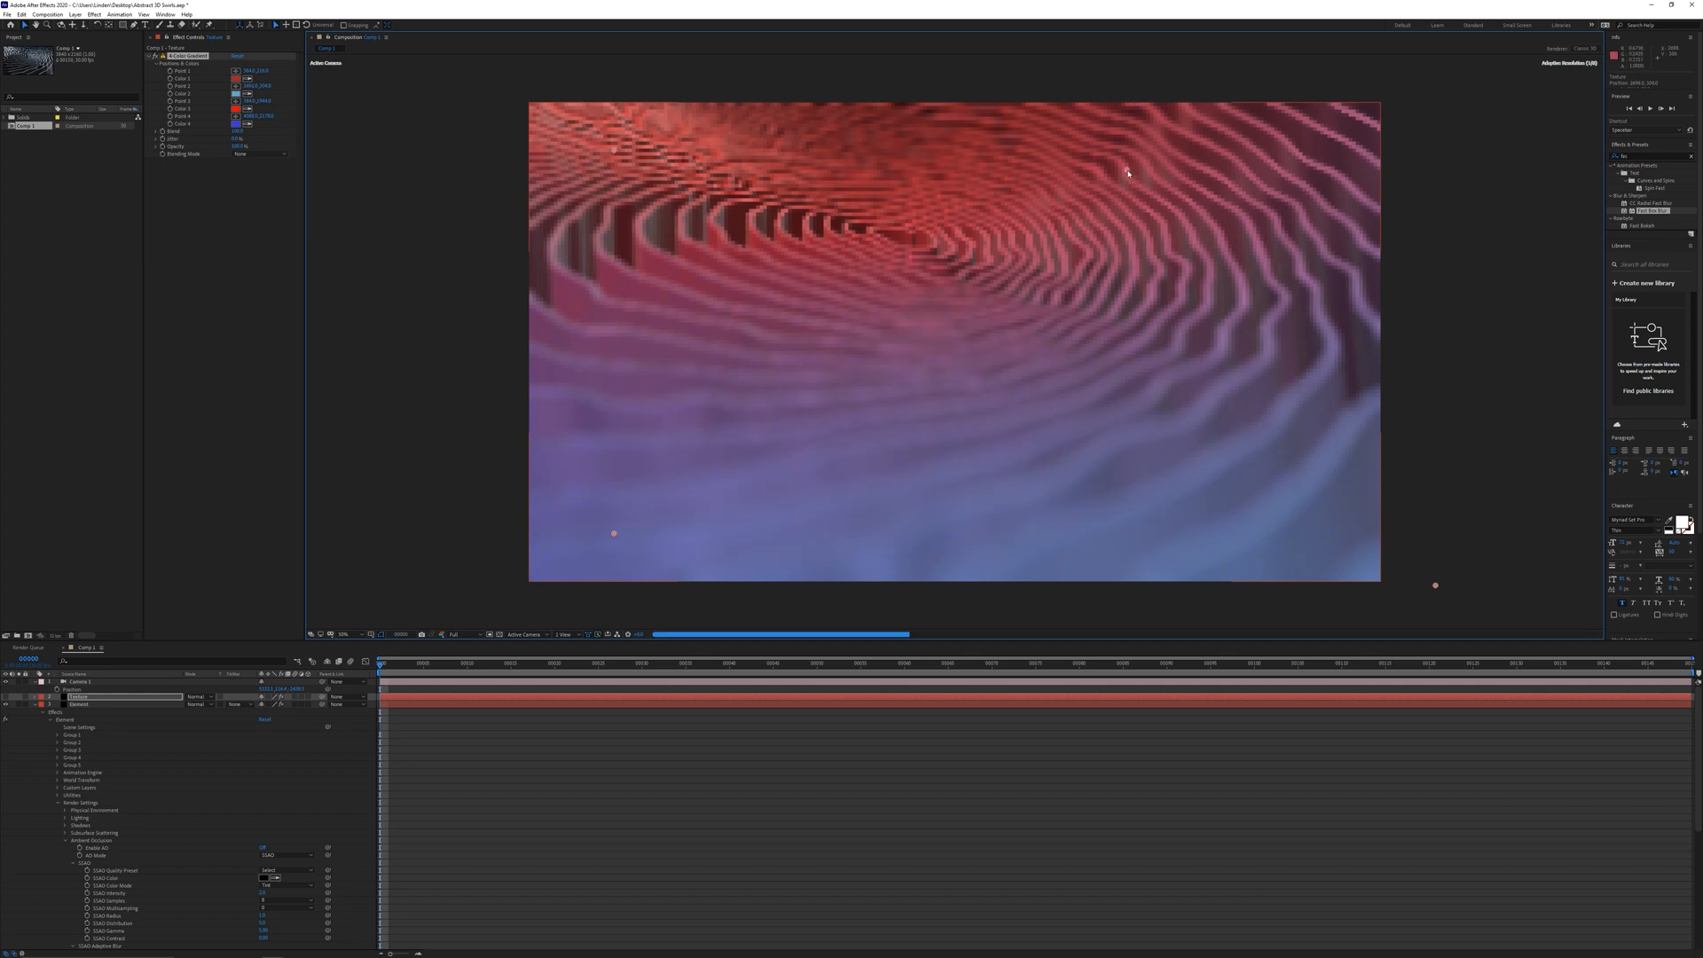
mouse_move(1296, 150)
left_mouse_down()
mouse_move(1217, 240)
mouse_move(1304, 146)
left_mouse_up()
left_click_drag(614, 150, 635, 285)
left_click_drag(614, 534, 446, 331)
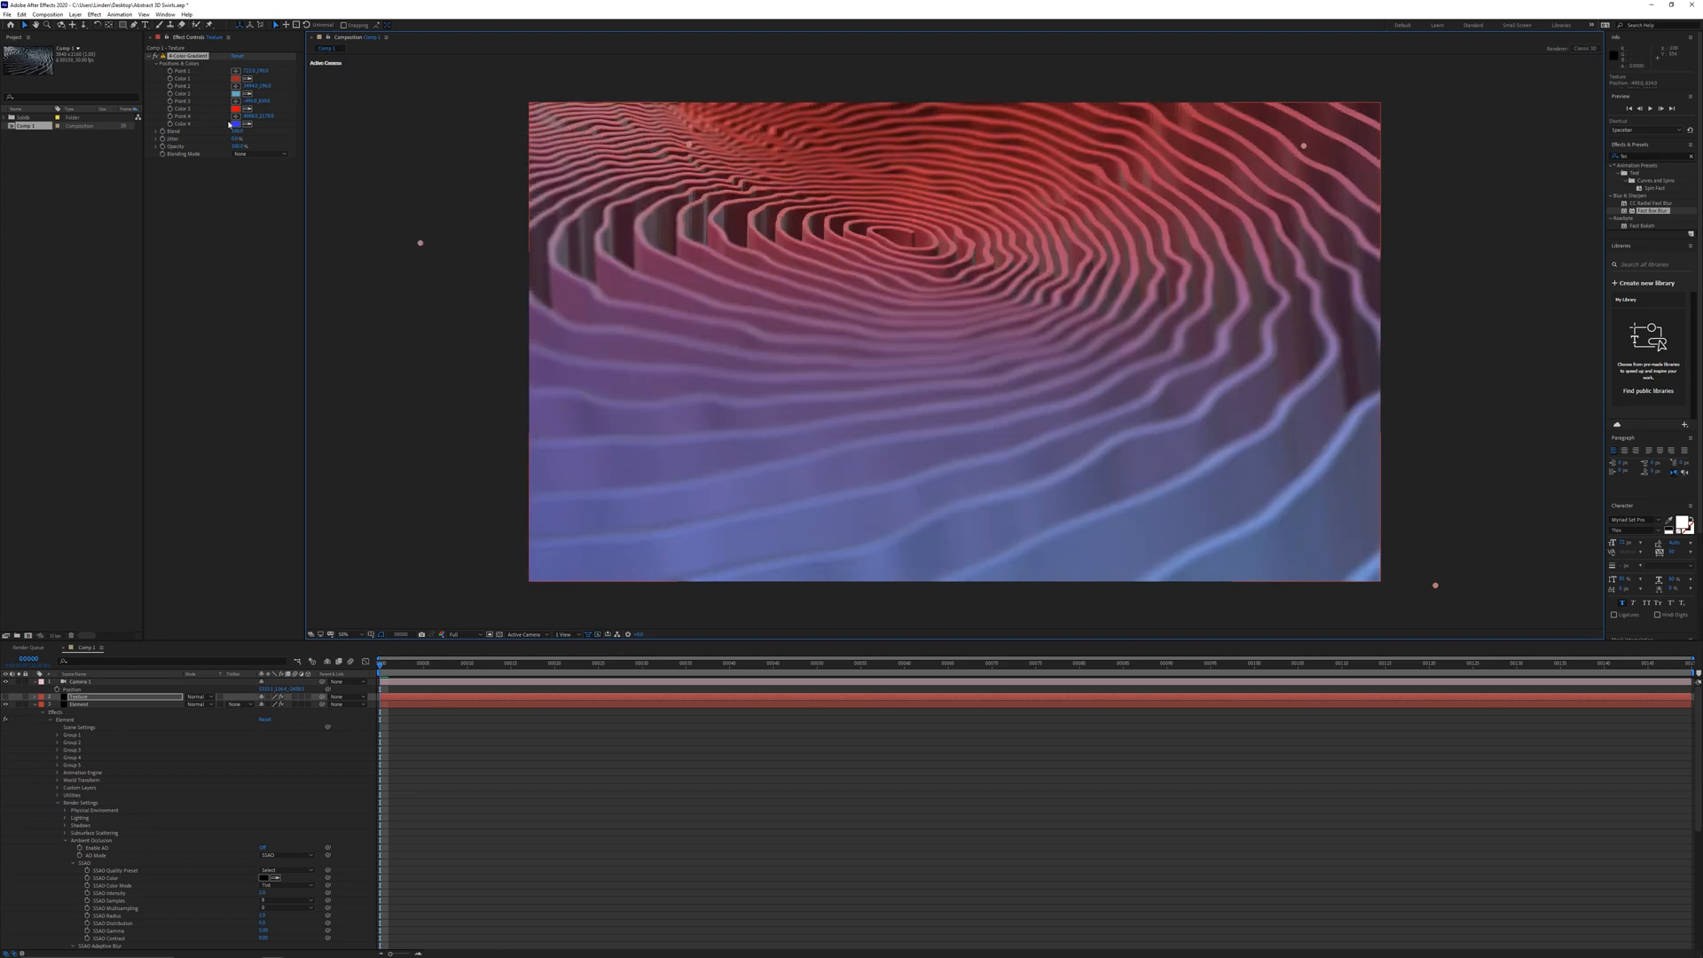
left_click(155, 57)
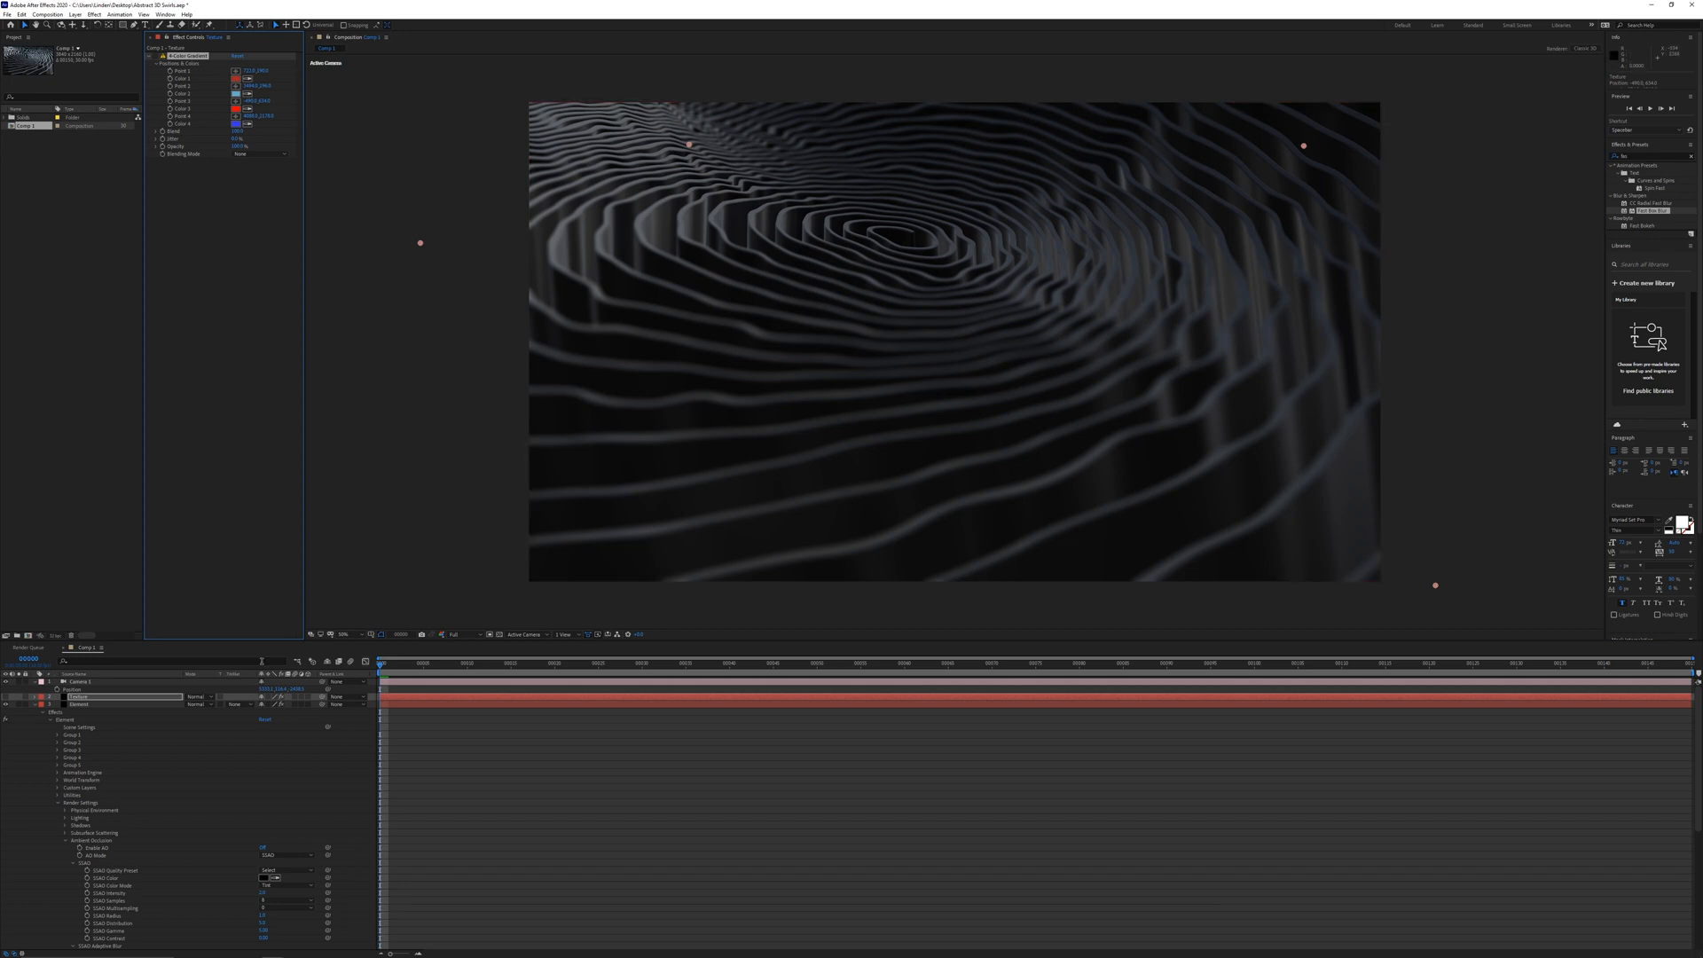
In Element's Scene Setup, set the environment texture's brightness to 26% and apply the changes
left_click(108, 705)
left_click(189, 78)
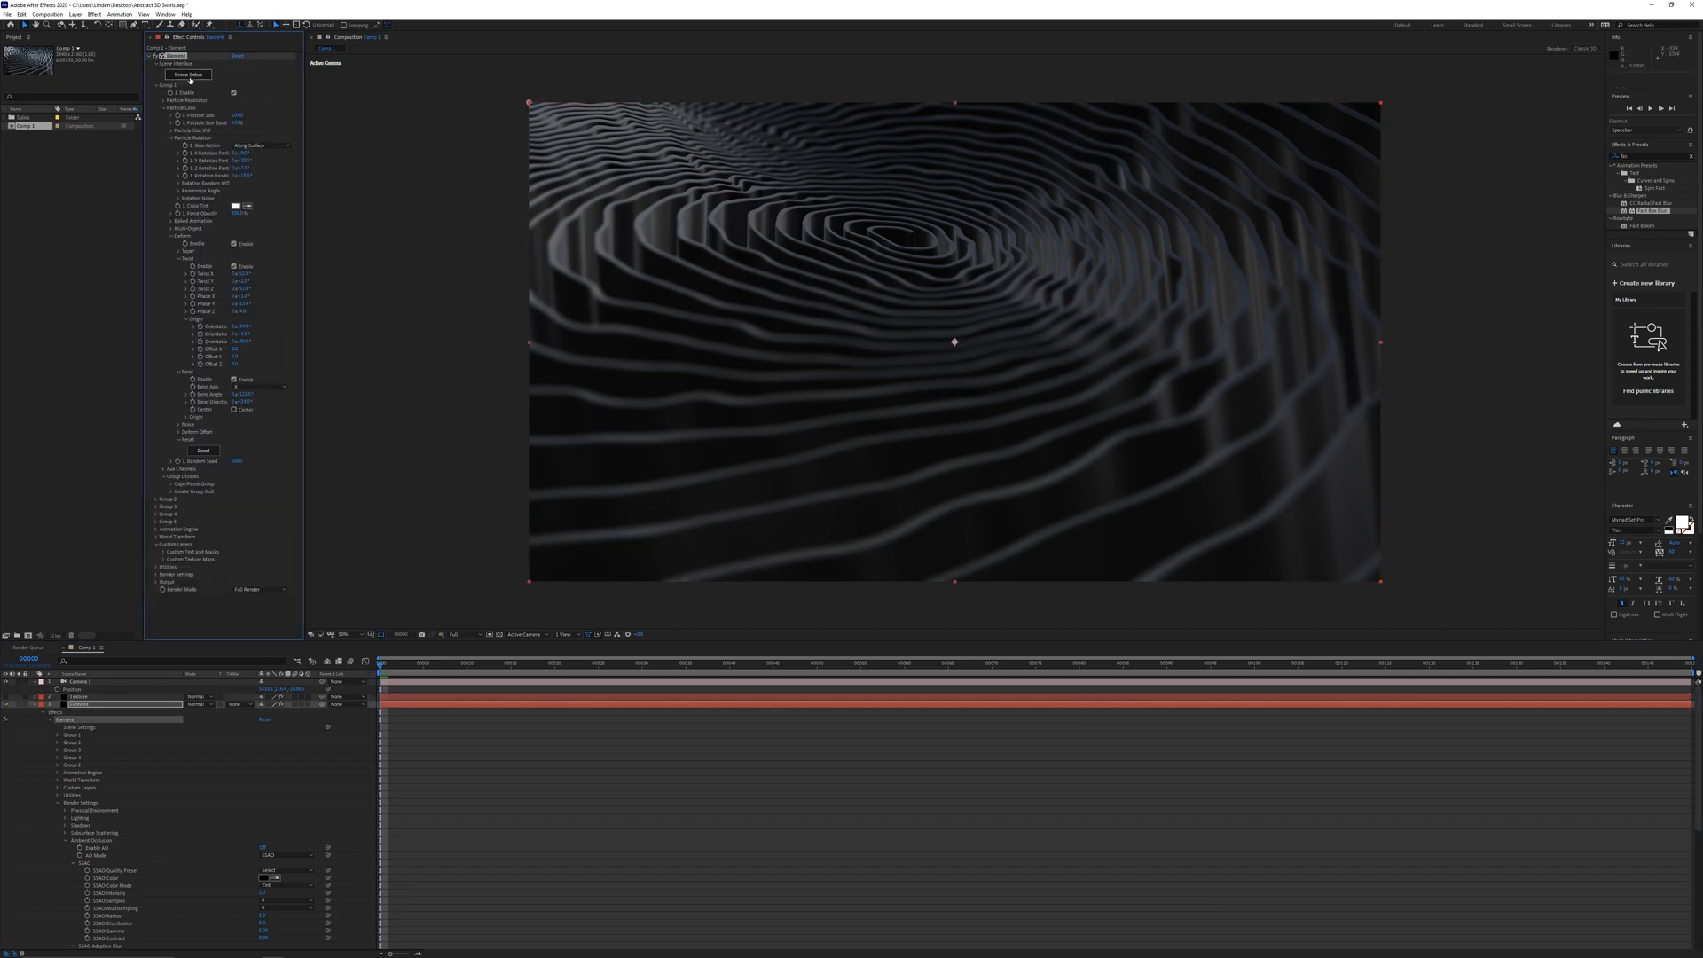
left_click(189, 78)
left_click(162, 33)
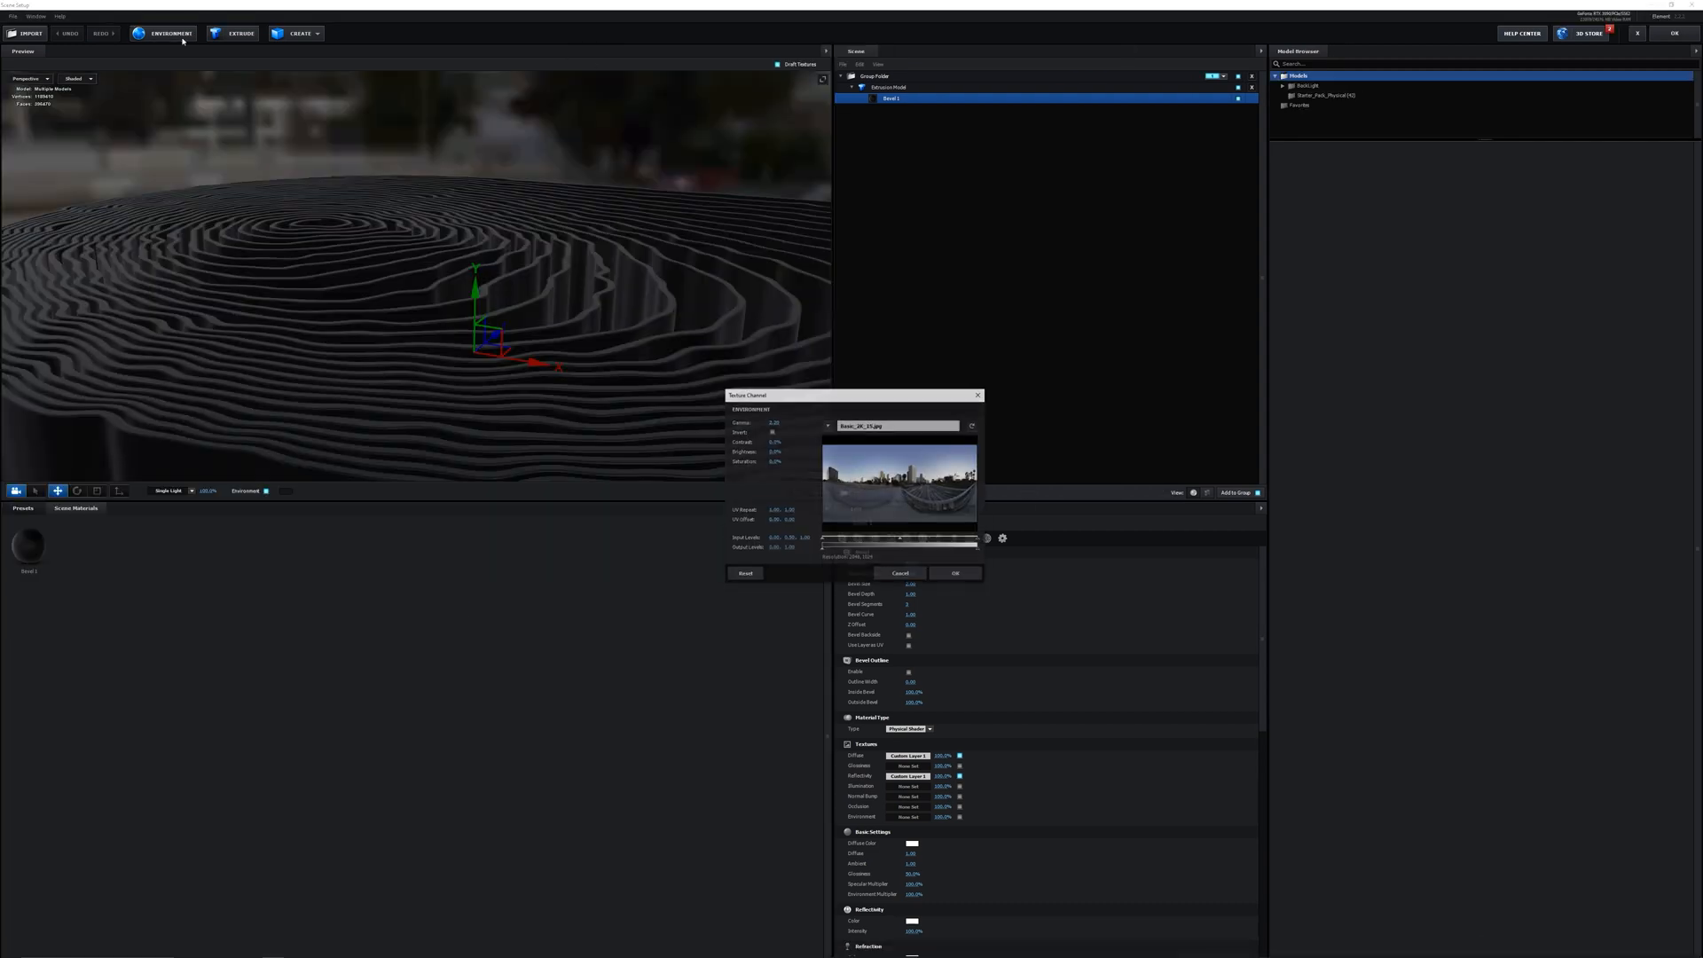
left_click(772, 452)
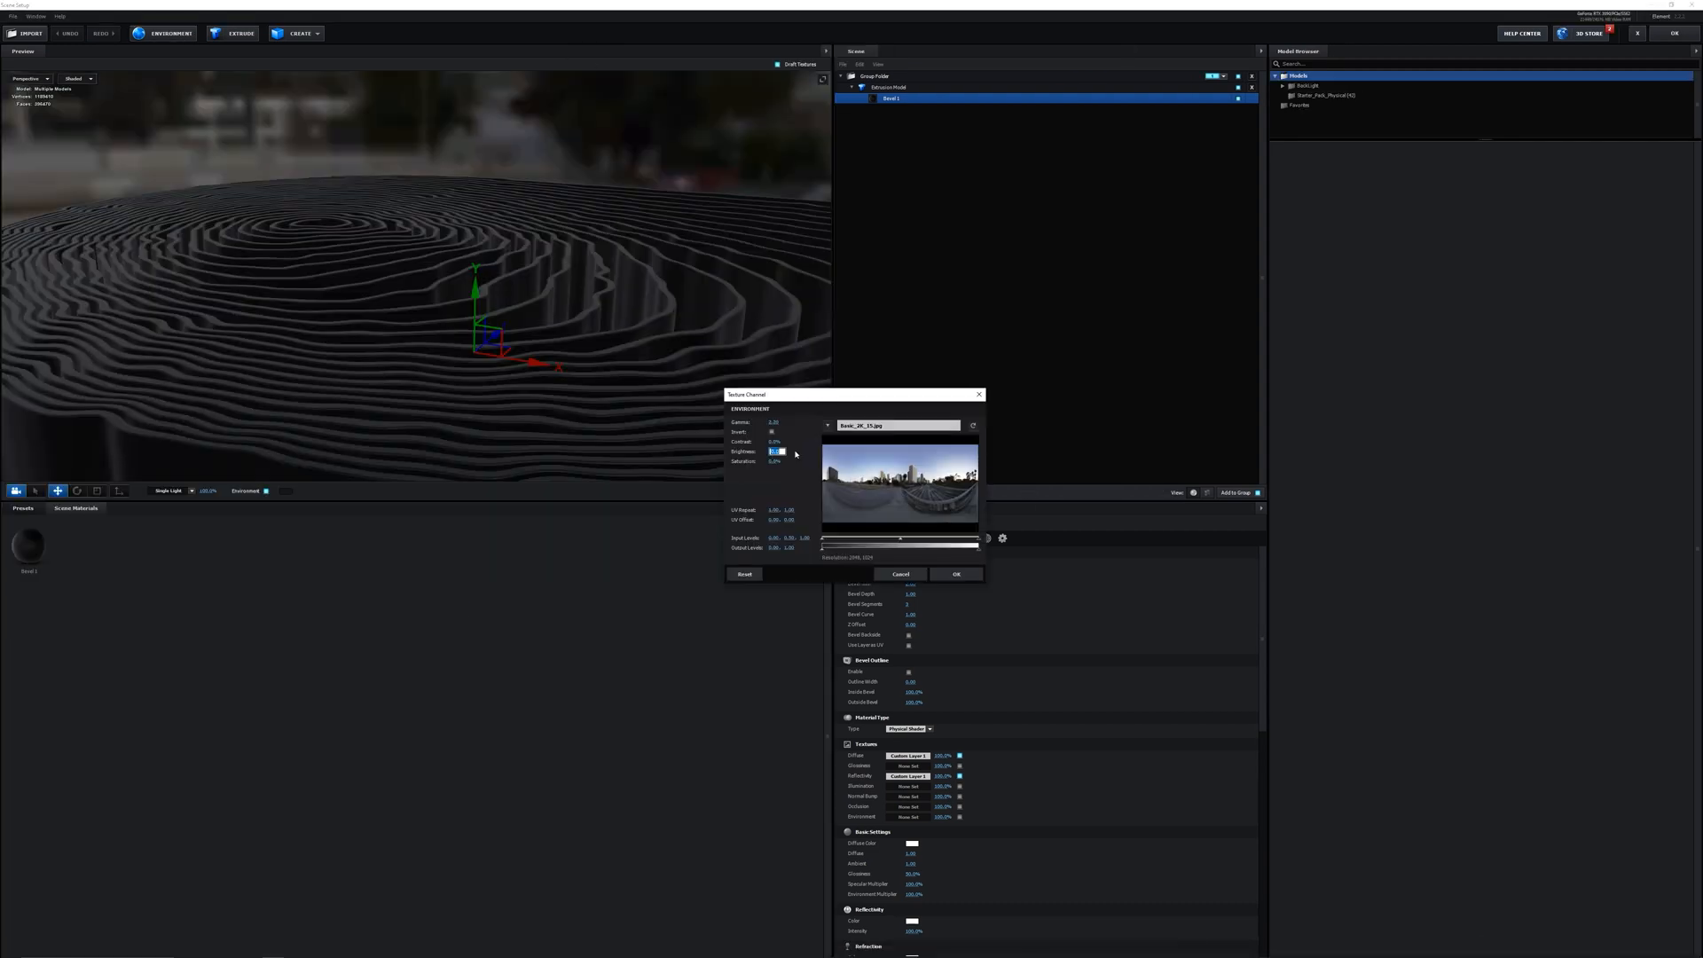
type("26")
key("Return")
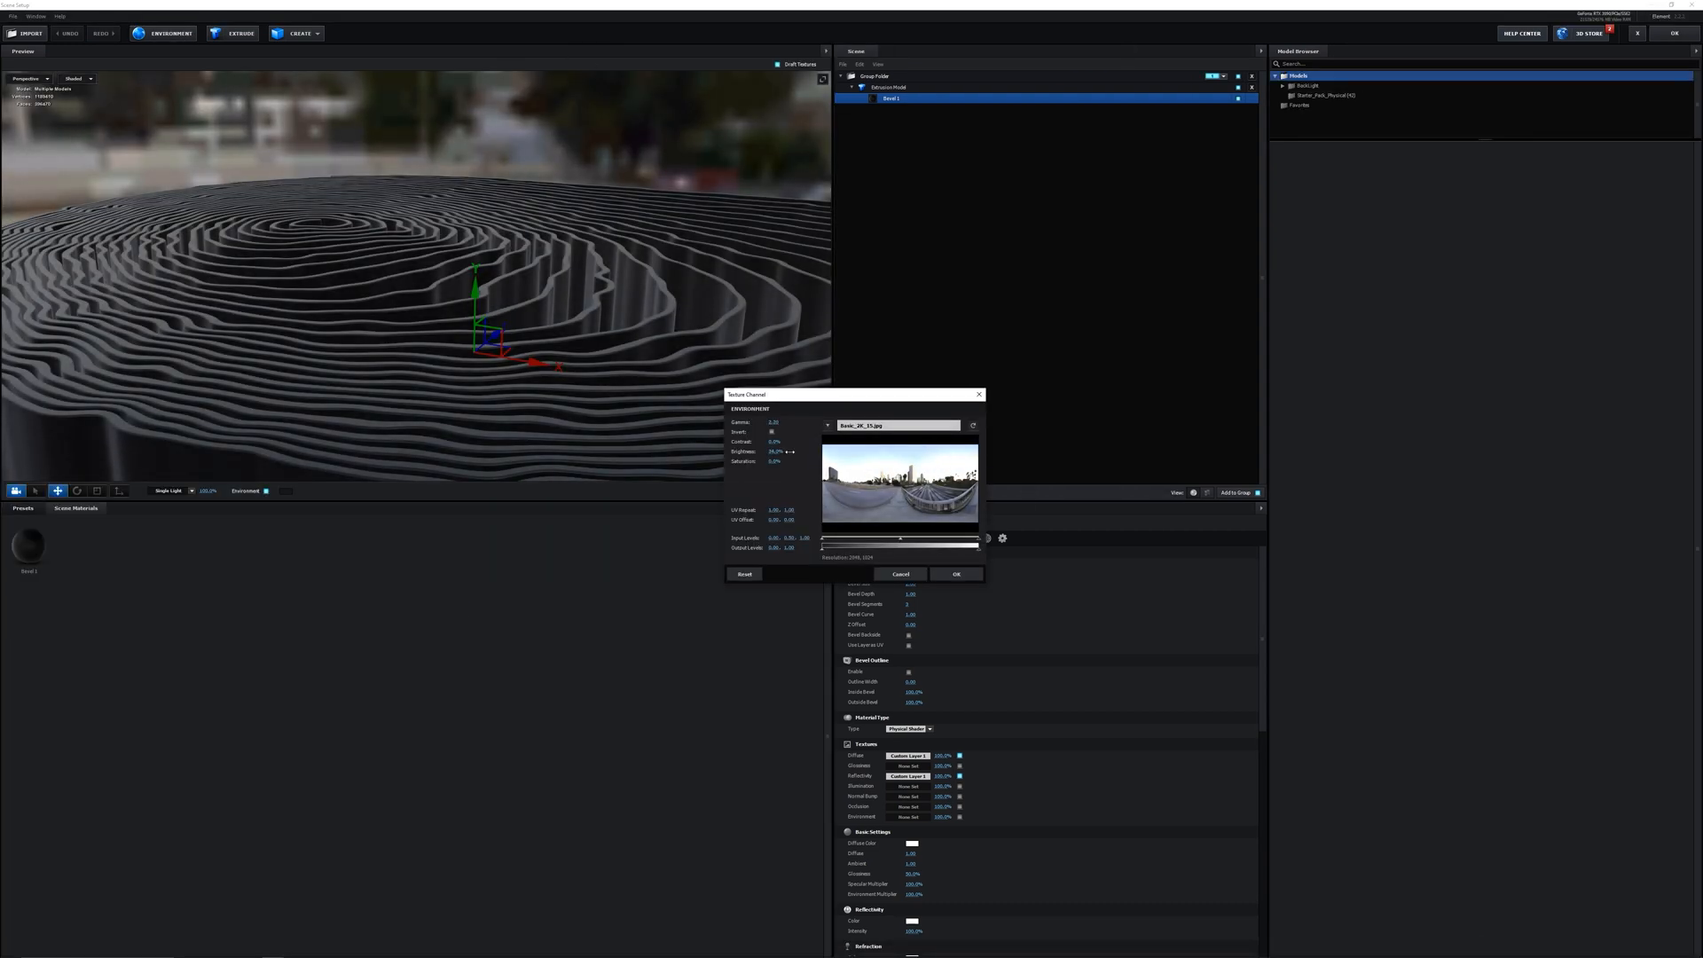
left_click_drag(790, 452, 790, 452)
left_click(949, 576)
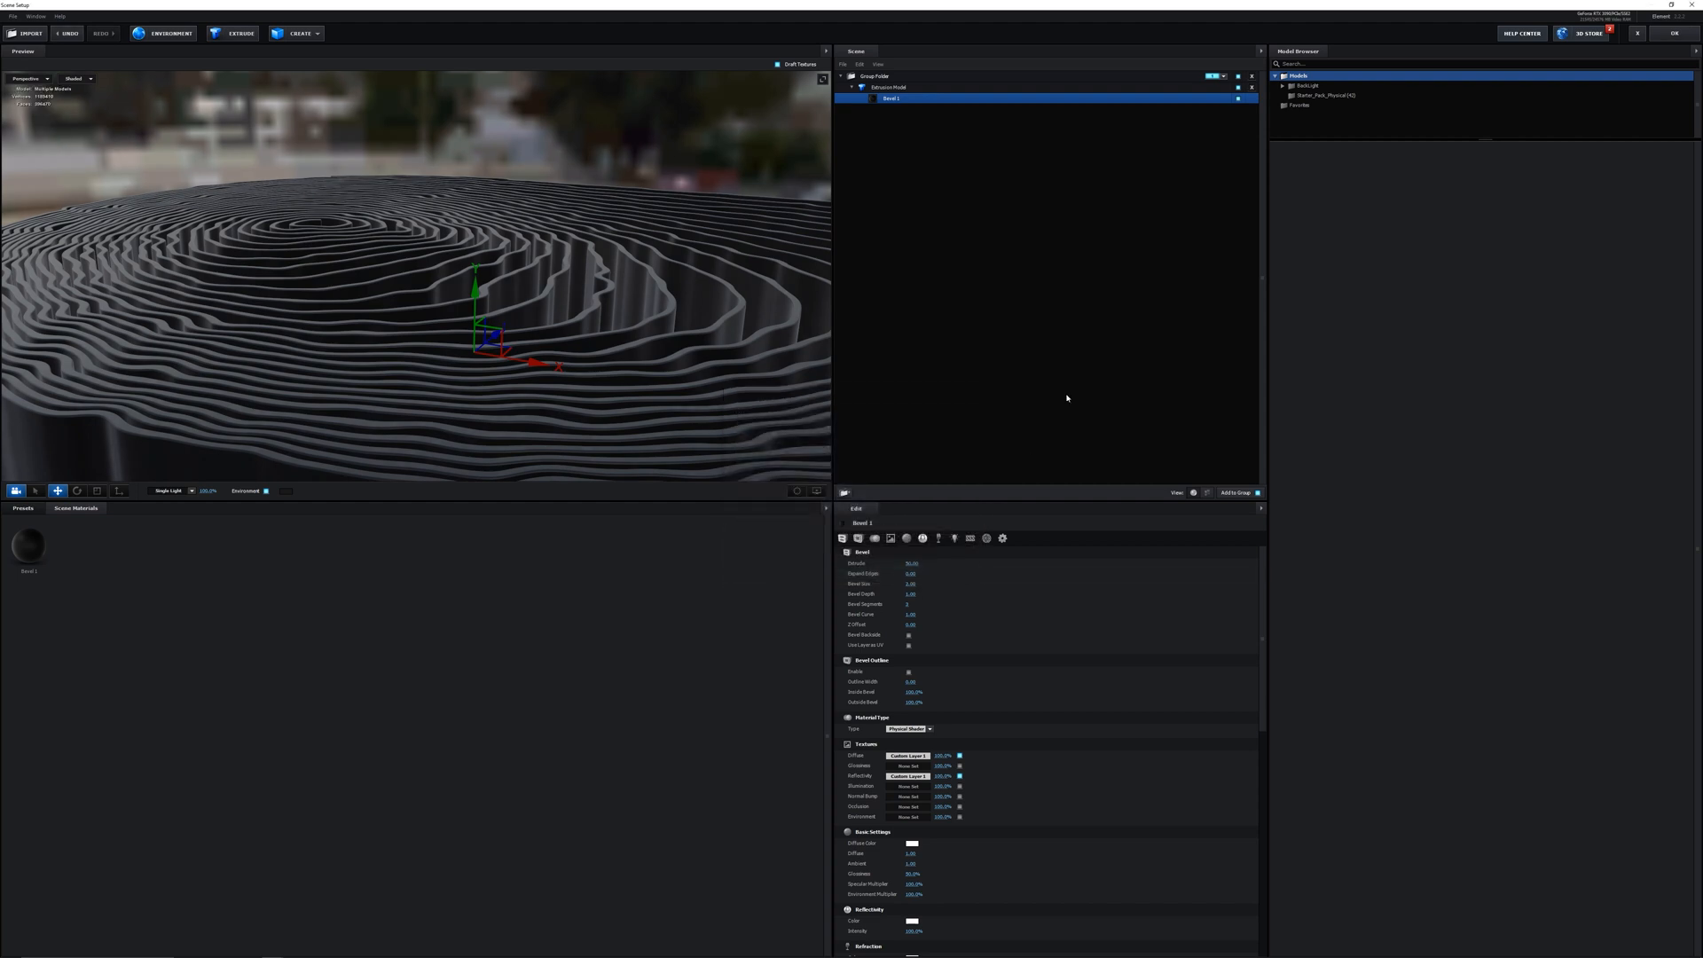
left_click(1675, 33)
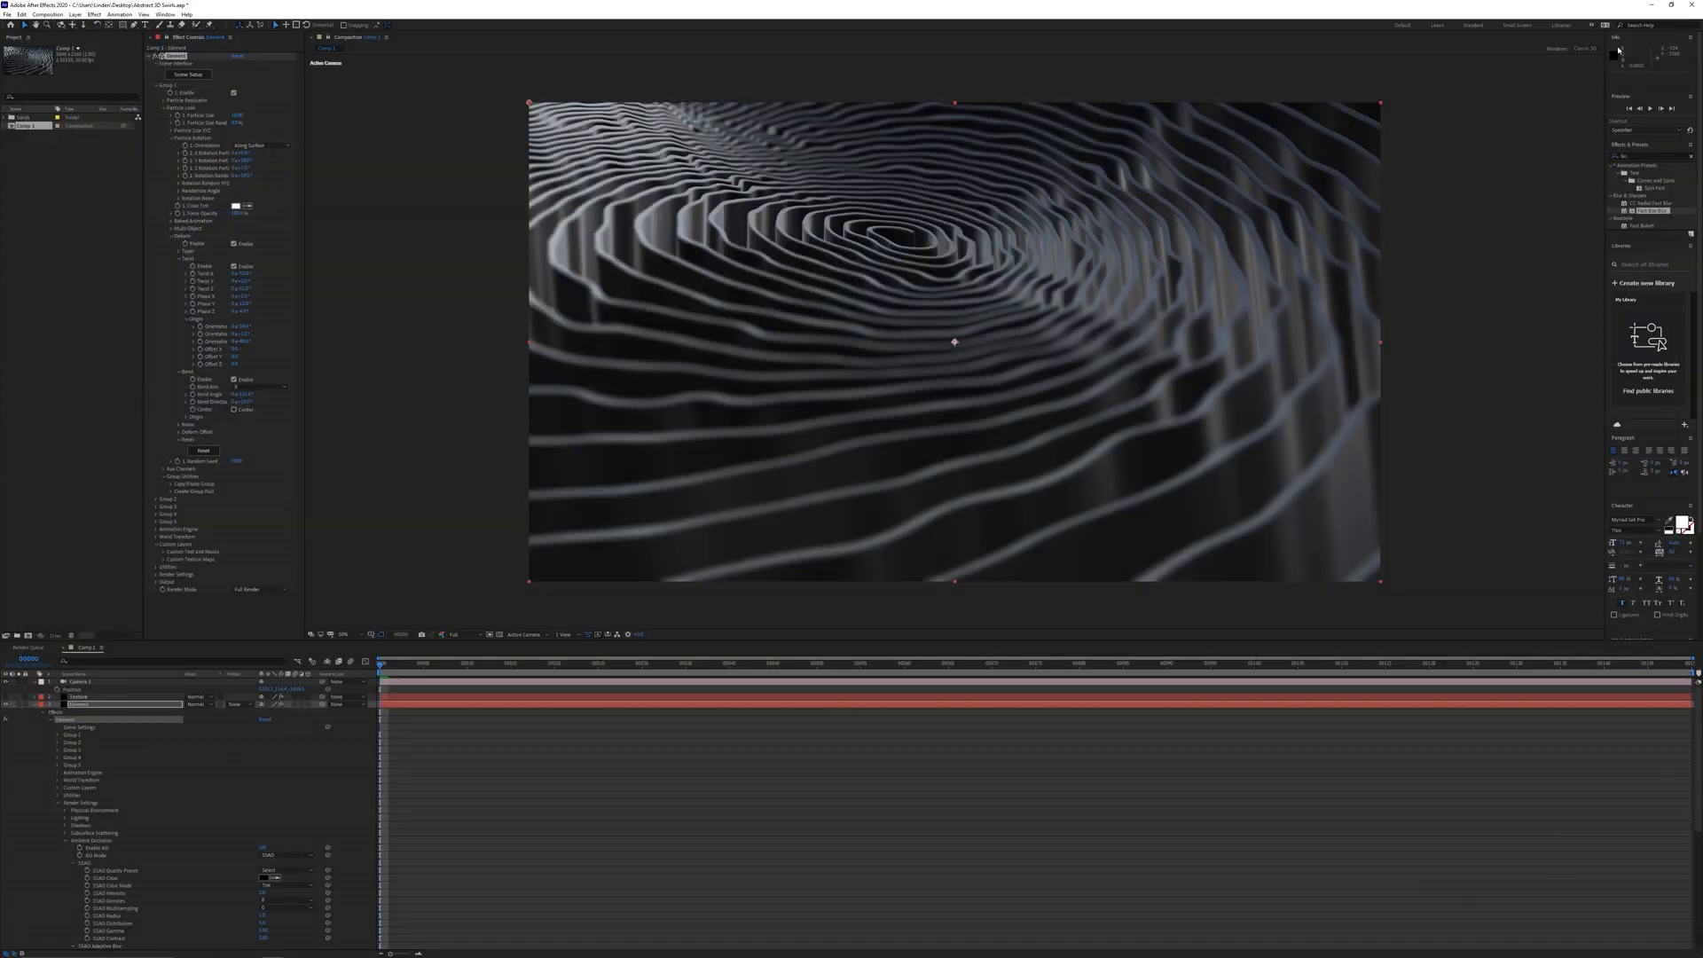
In Element's render settings, choose the Basic preset for the added lighting
left_click(157, 575)
scroll(214, 539, "down", 2)
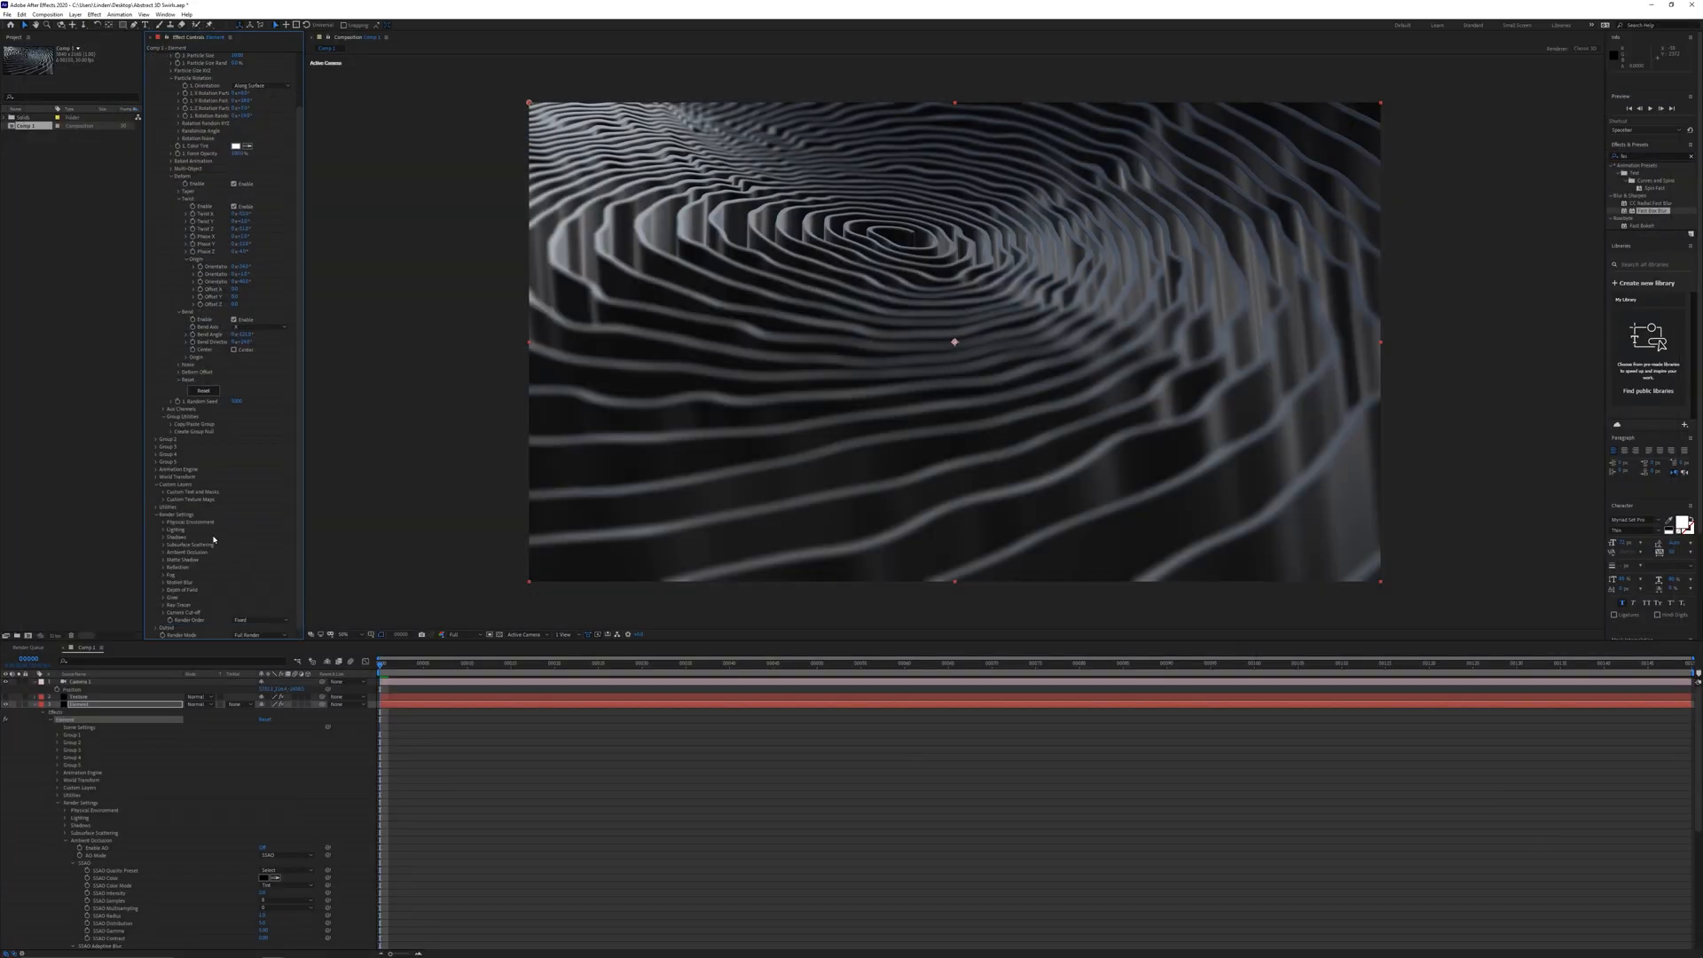
left_click(165, 530)
scroll(226, 582, "down", 1)
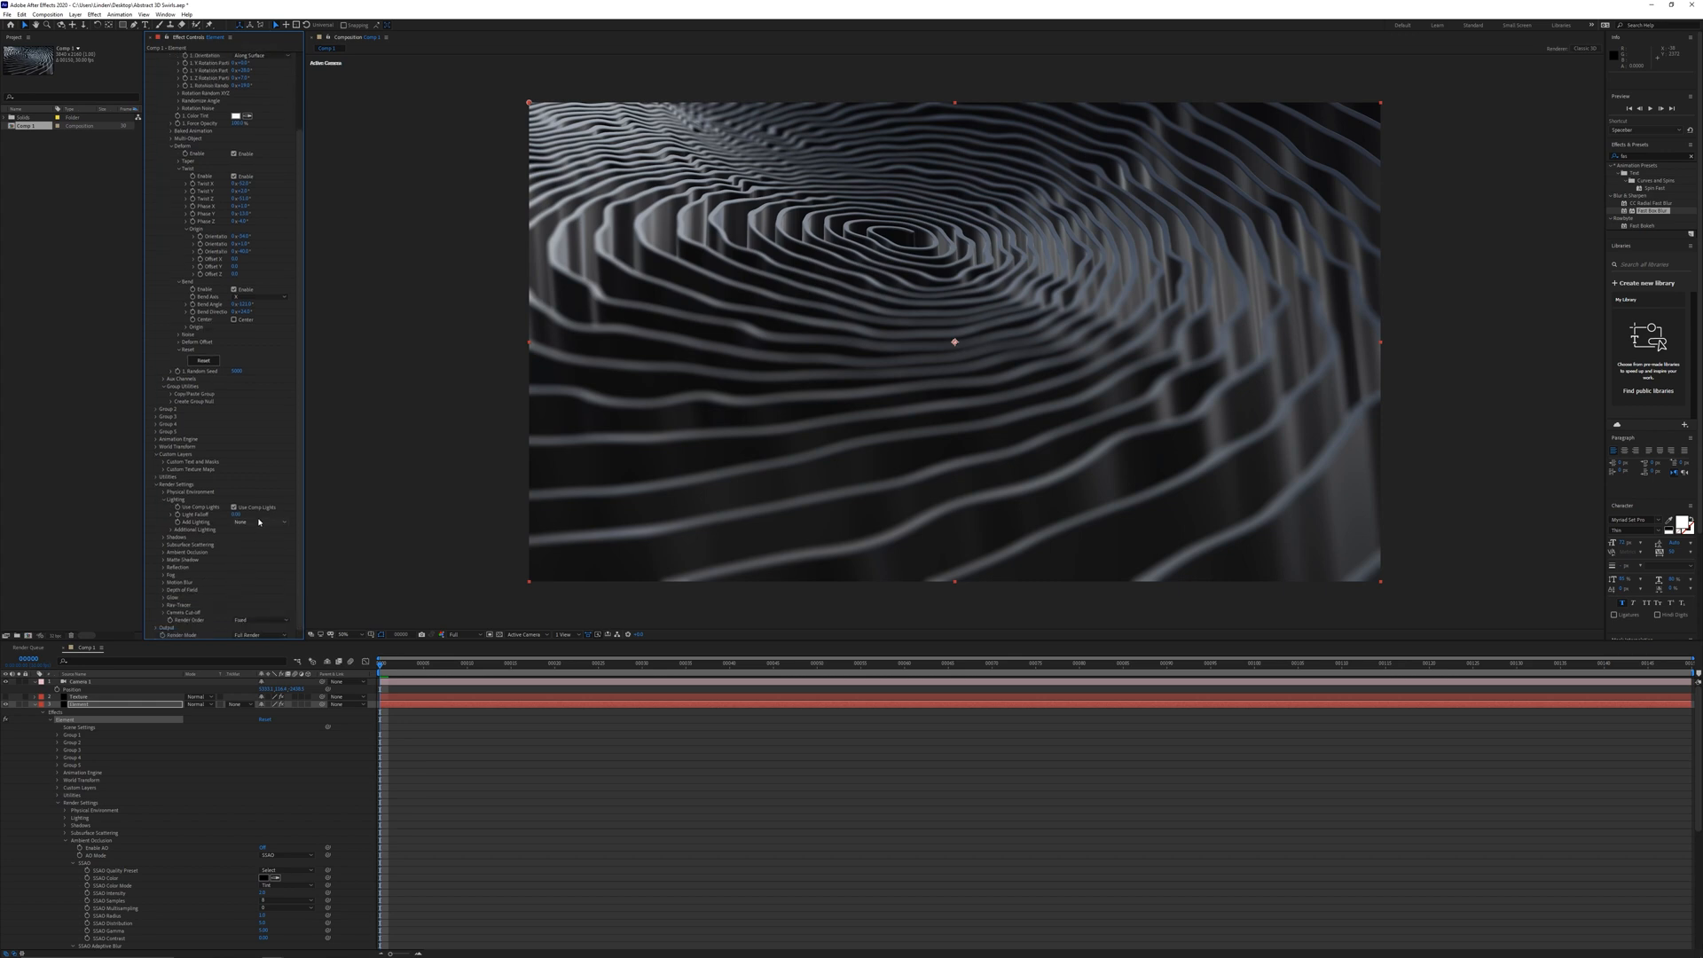
left_click(249, 523)
left_click(252, 536)
Raise the additional lighting's brightness multiplier and rotate the lights about the Y axis
left_click(169, 531)
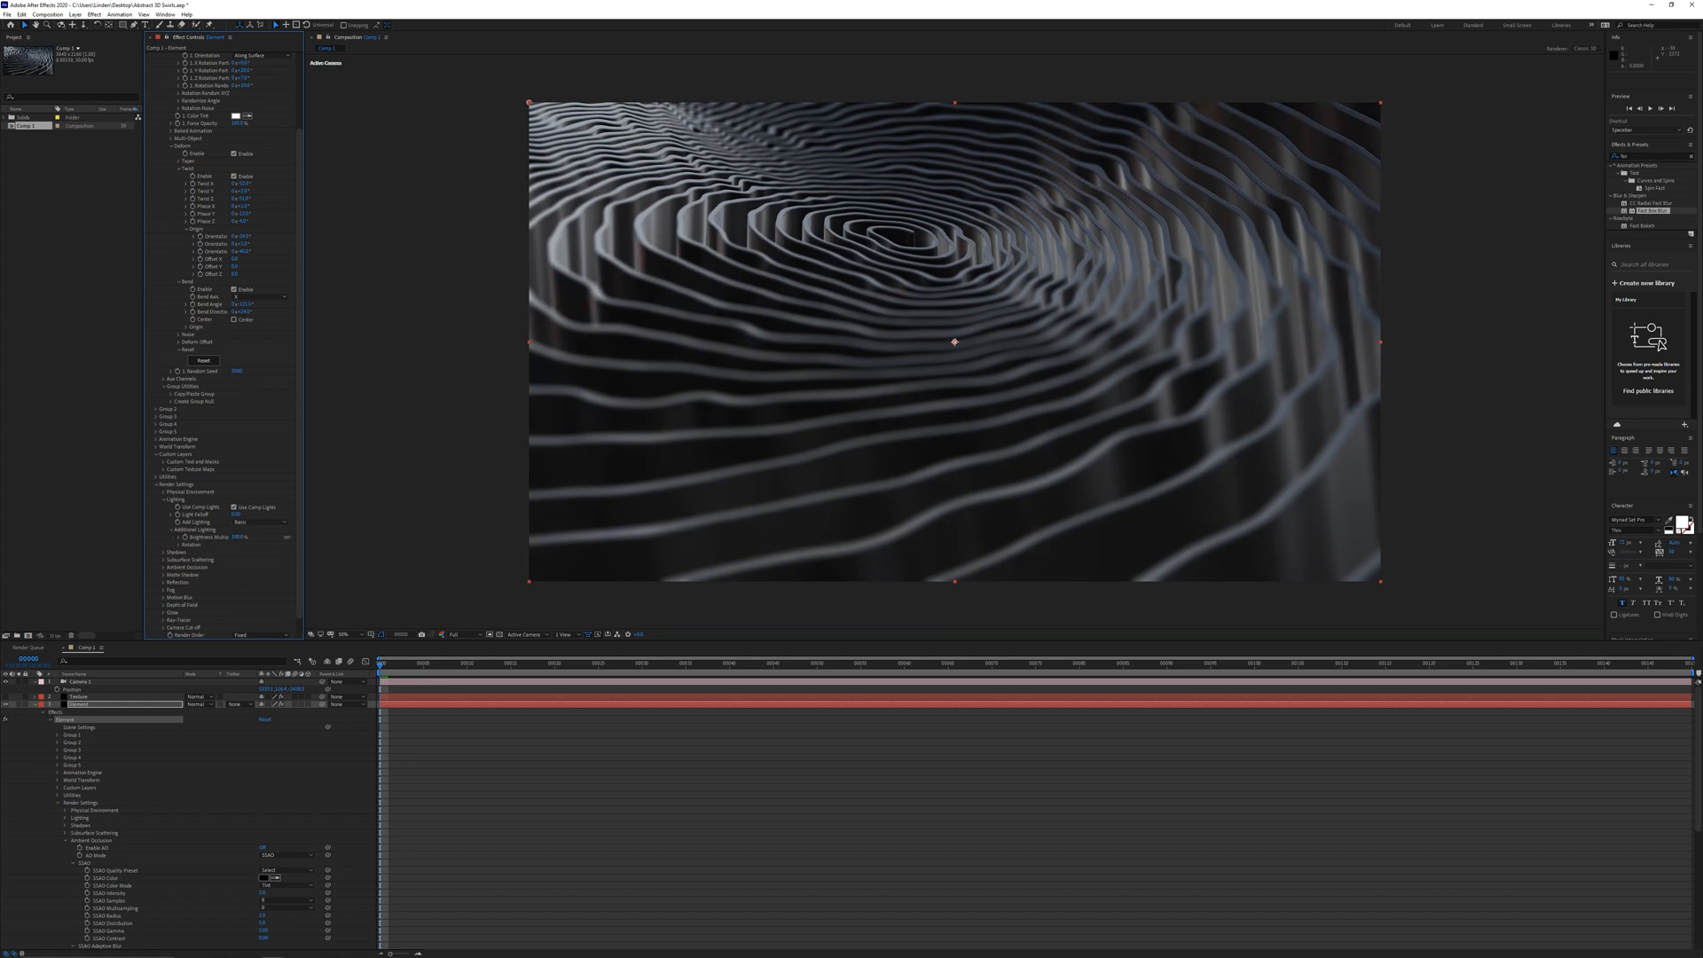
left_click_drag(287, 537, 816, 586)
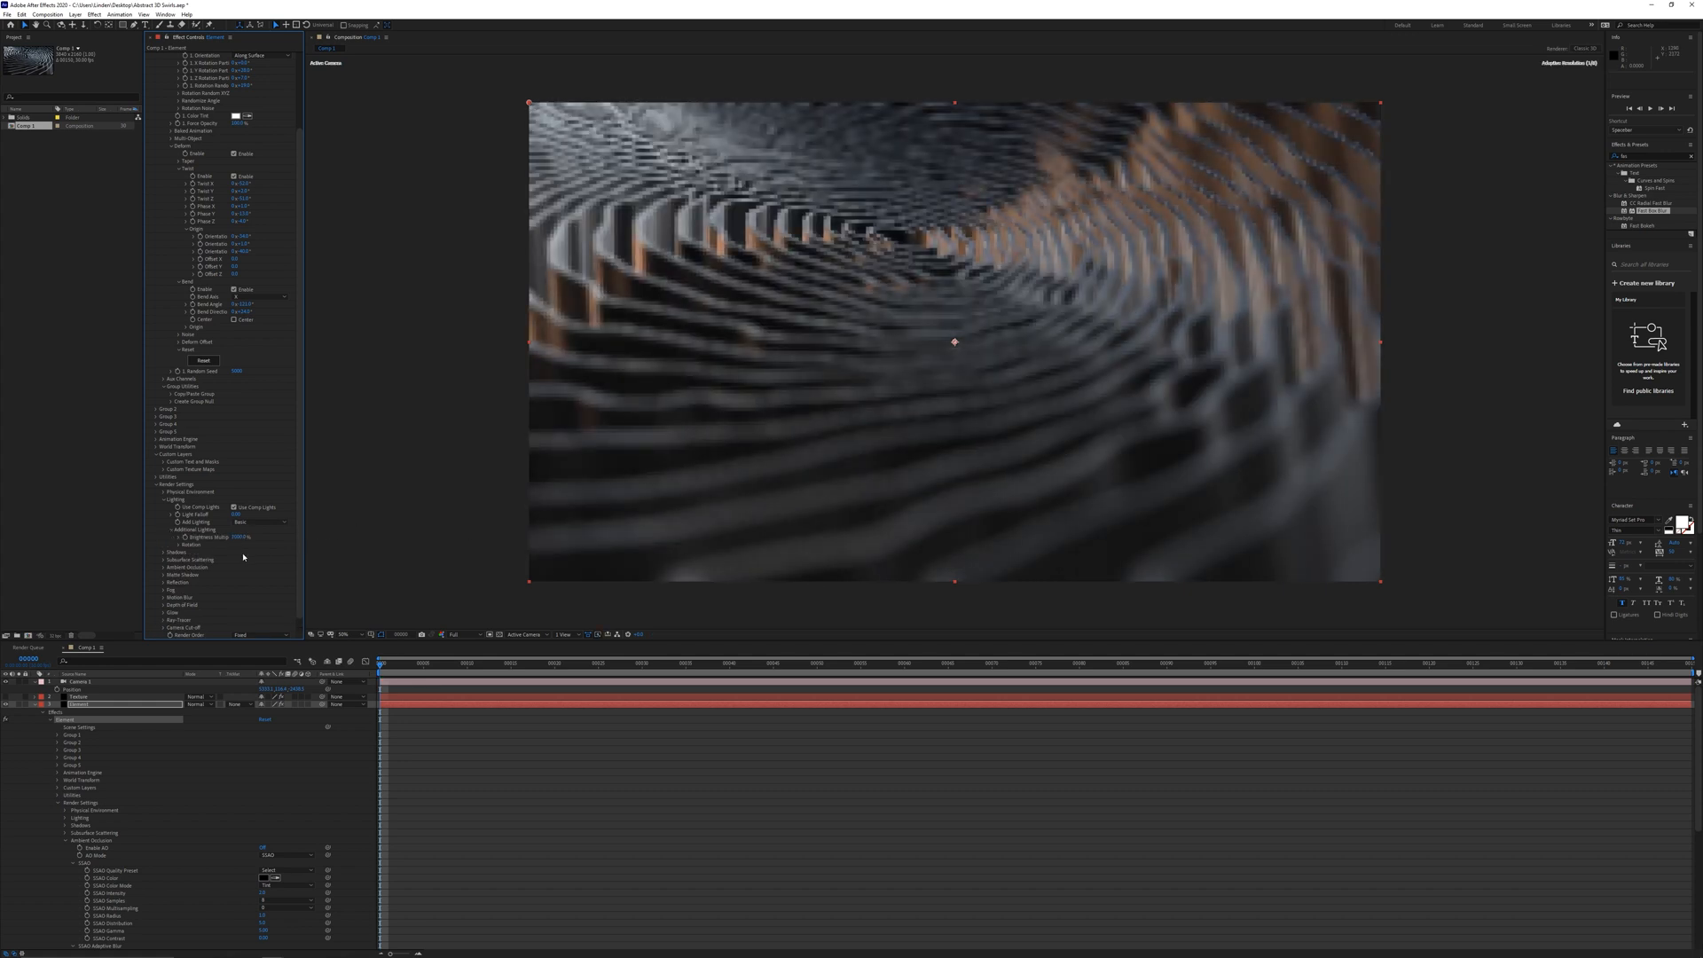
left_click(179, 545)
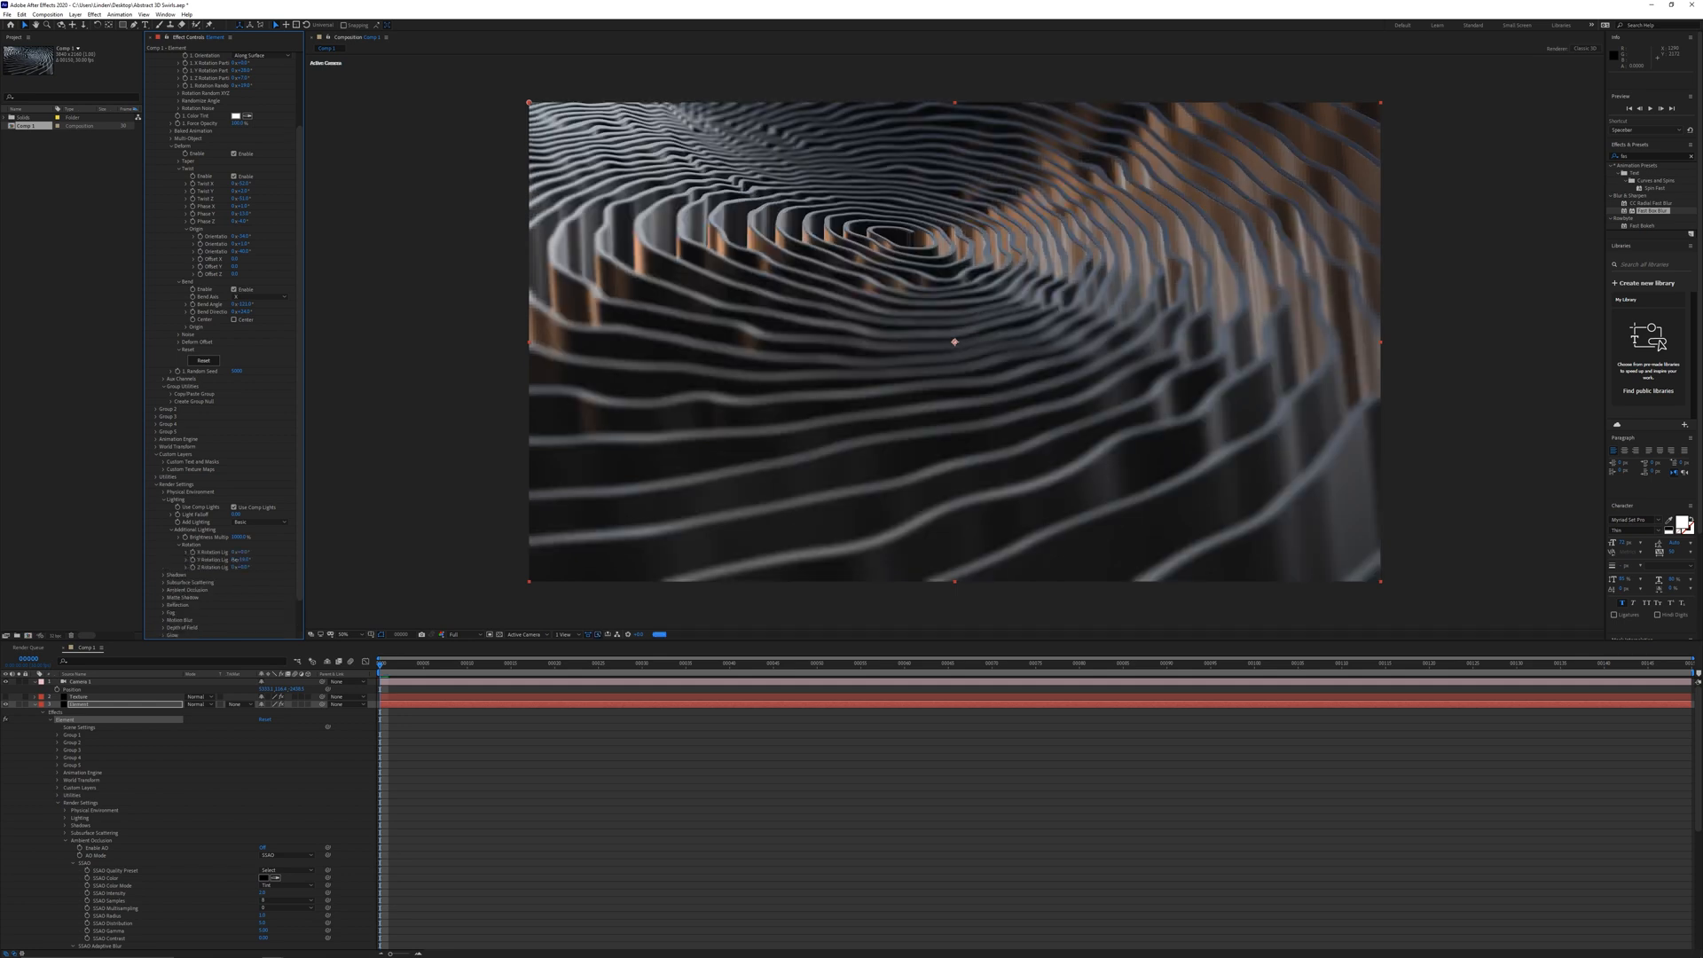
left_click_drag(239, 559, 289, 564)
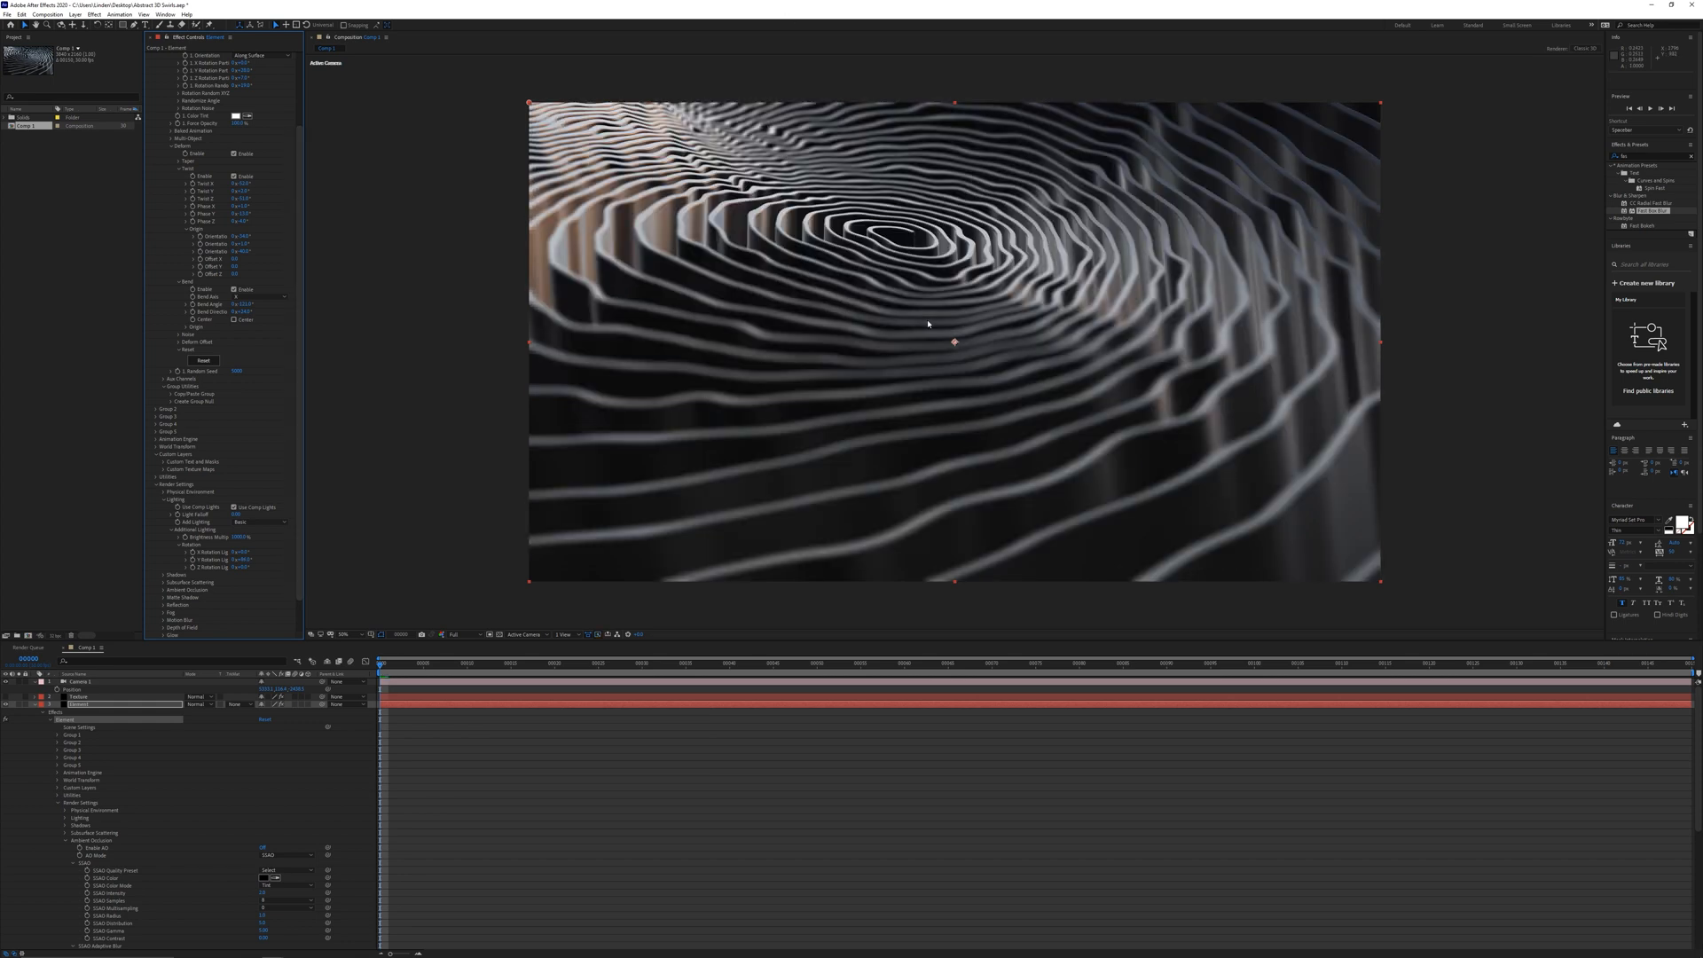
Switch Element's added lighting to the Stylized preset and rotate the additional lights about the Y axis
left_click(259, 522)
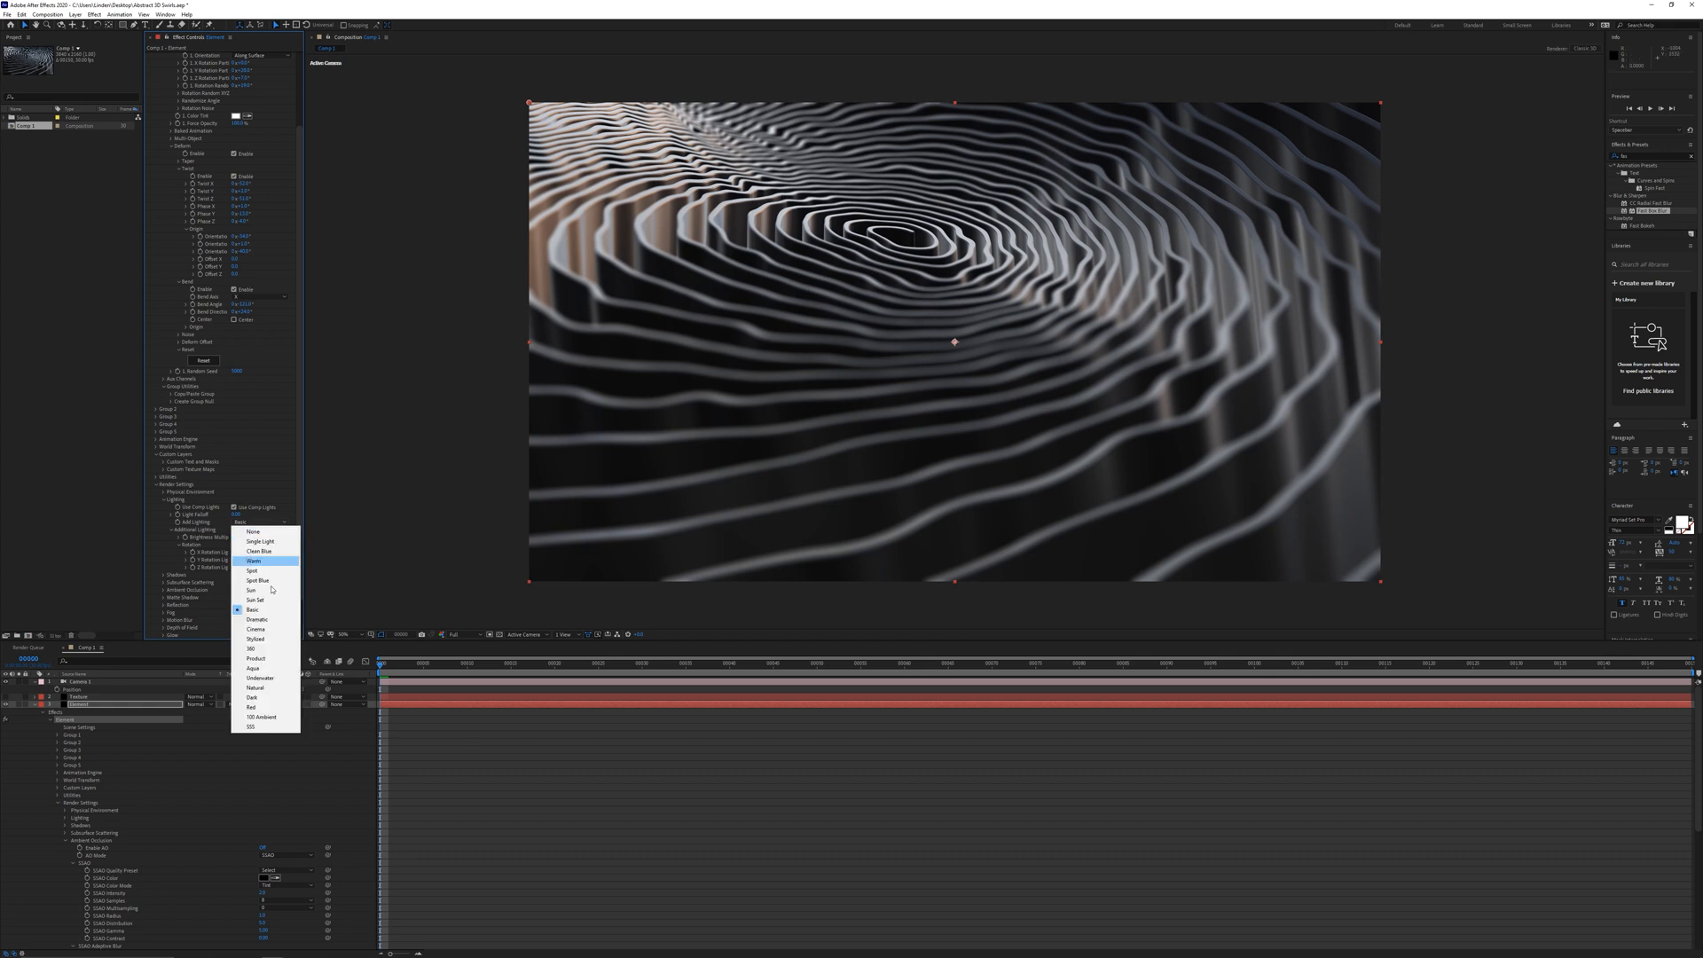
left_click(277, 639)
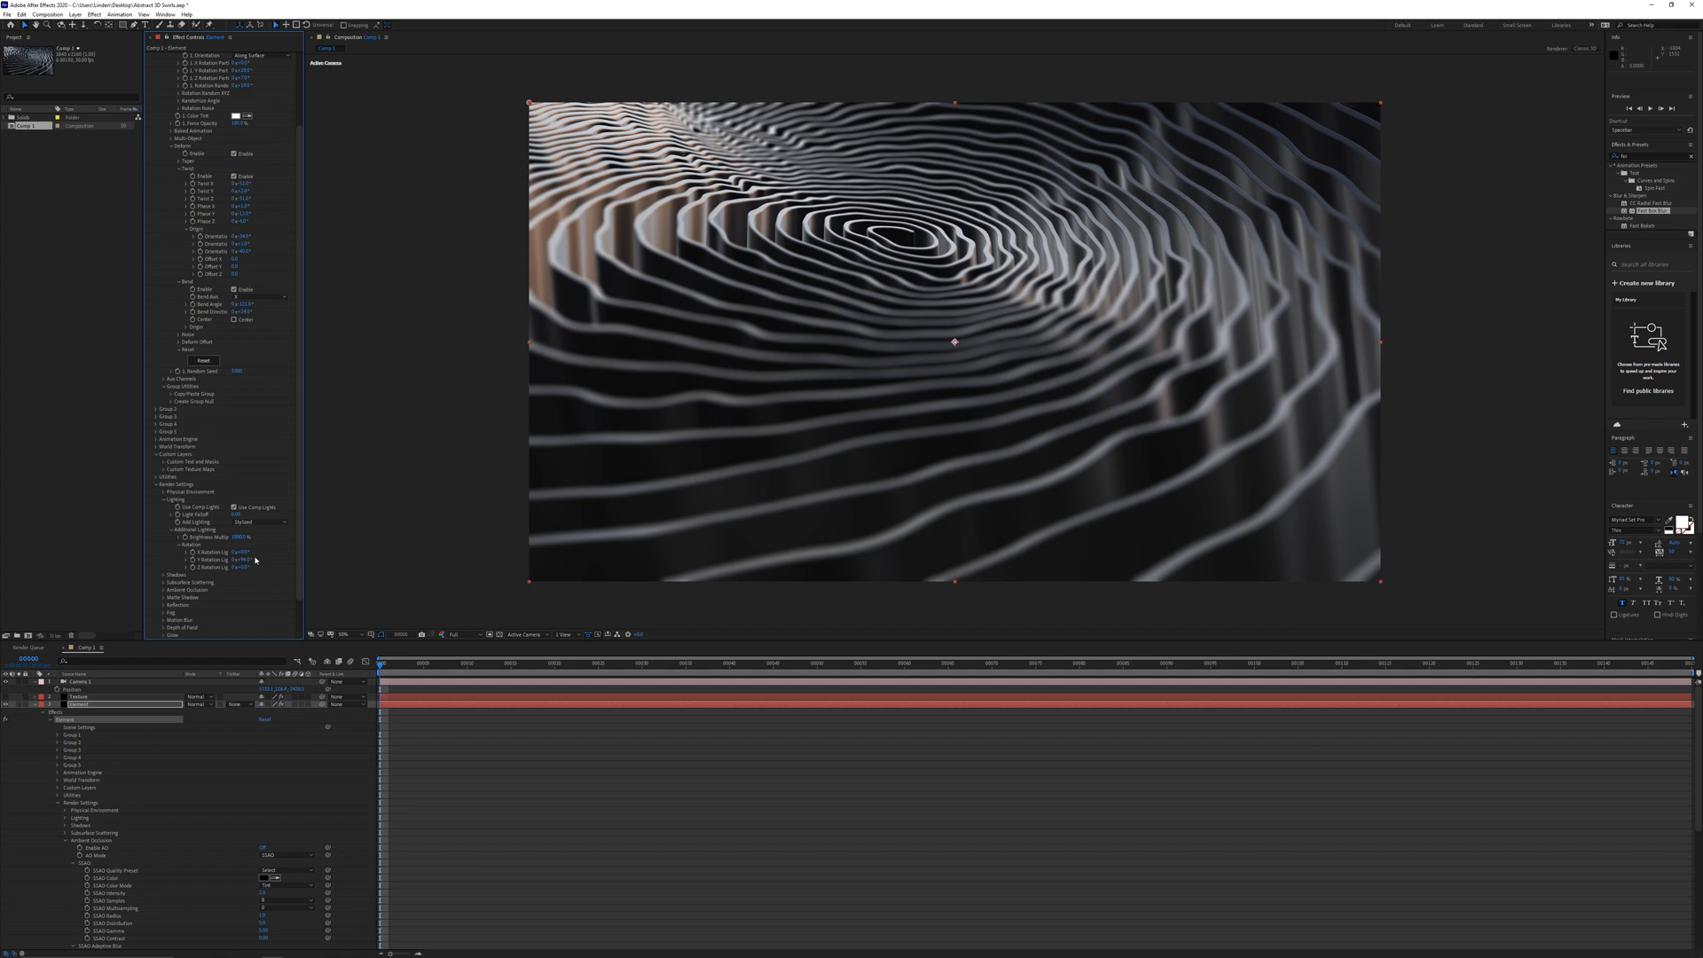
left_click_drag(256, 559, 192, 555)
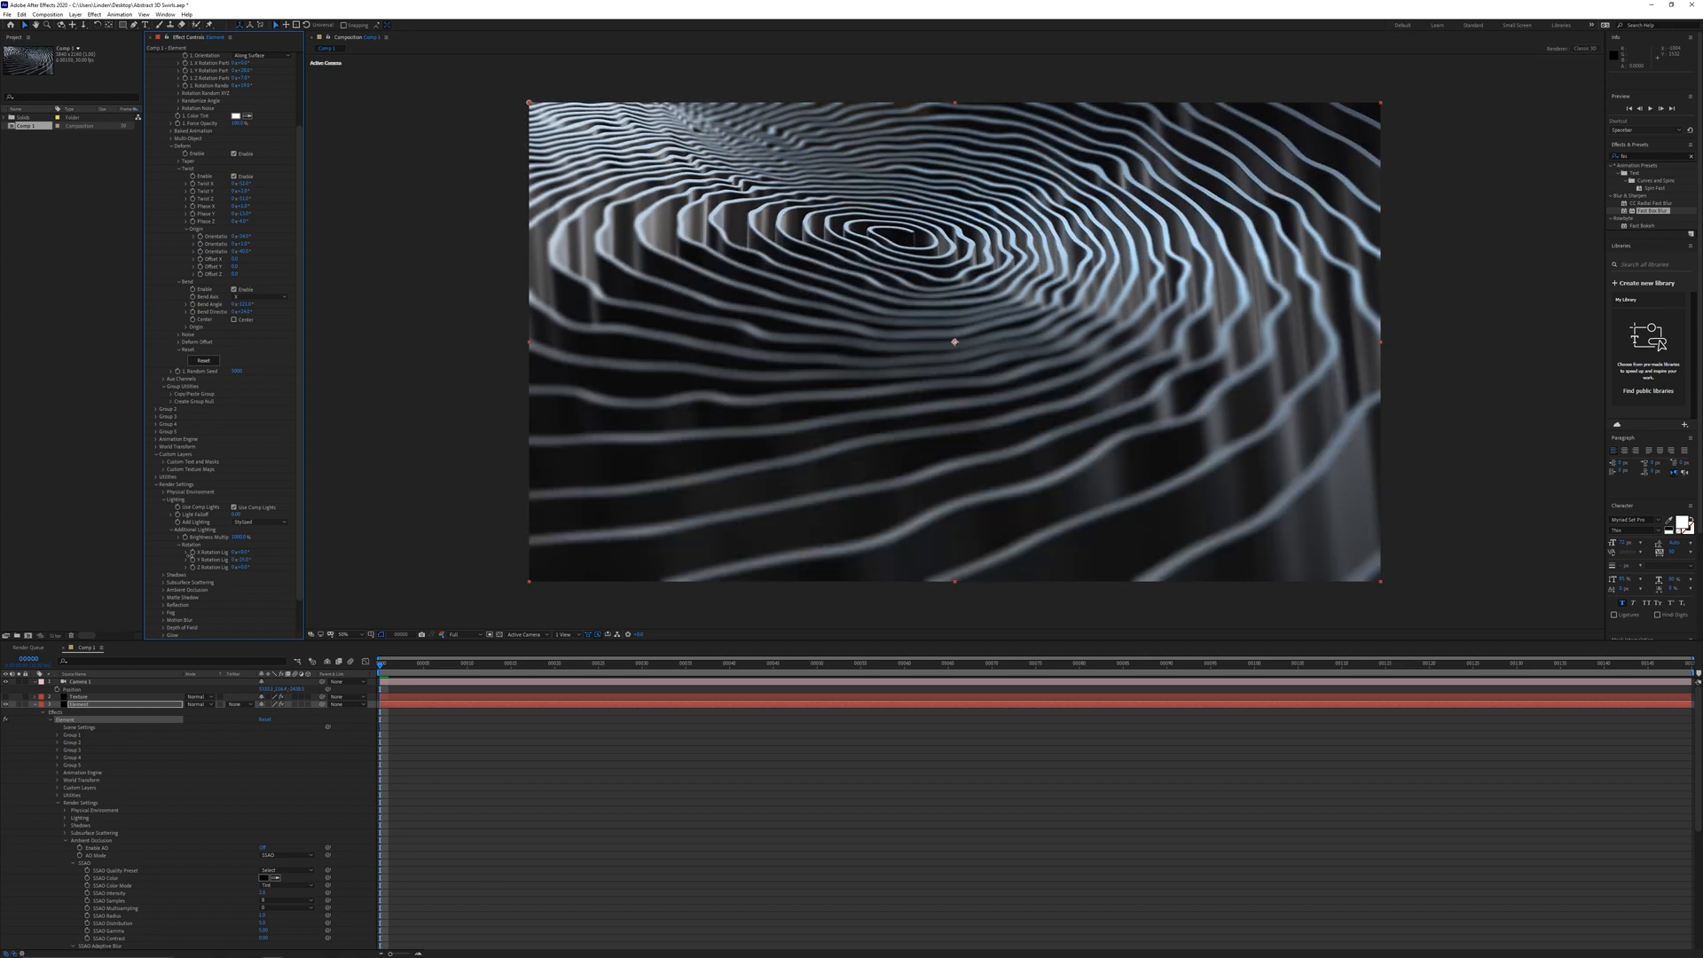
Apply a Curves effect to the Element layer, raising the highlights of the RGB curve and anchoring the shadows near the diagonal
scroll(192, 554, "down", 2)
left_click(1652, 155)
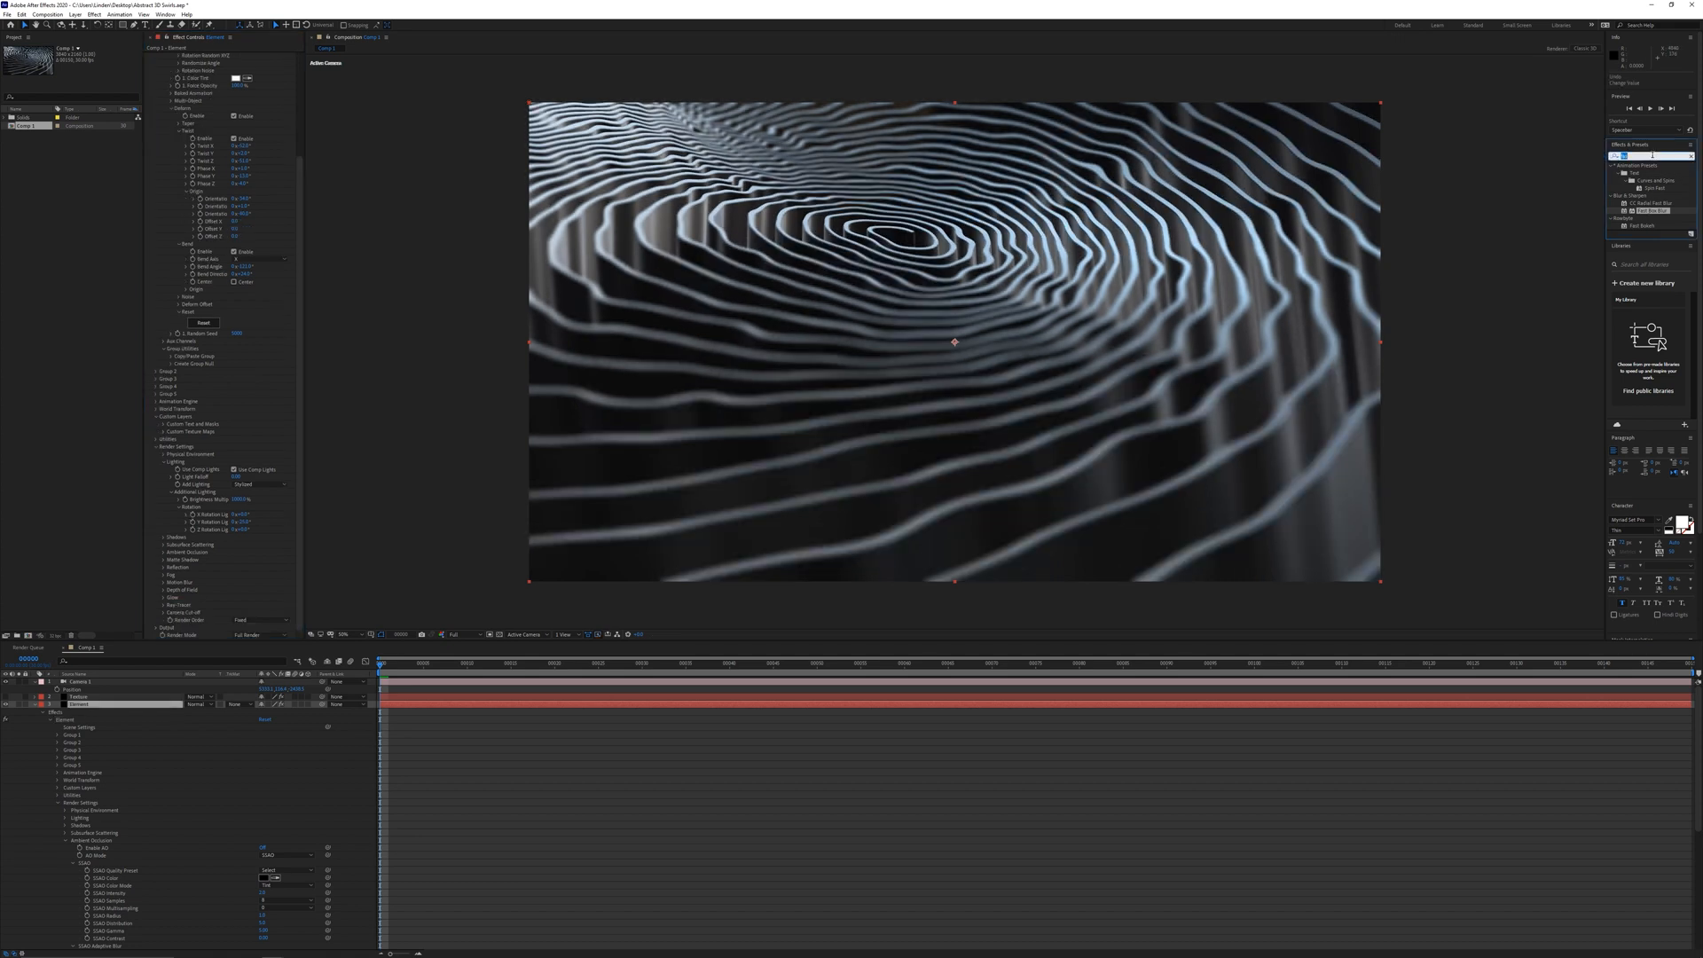
type("curves")
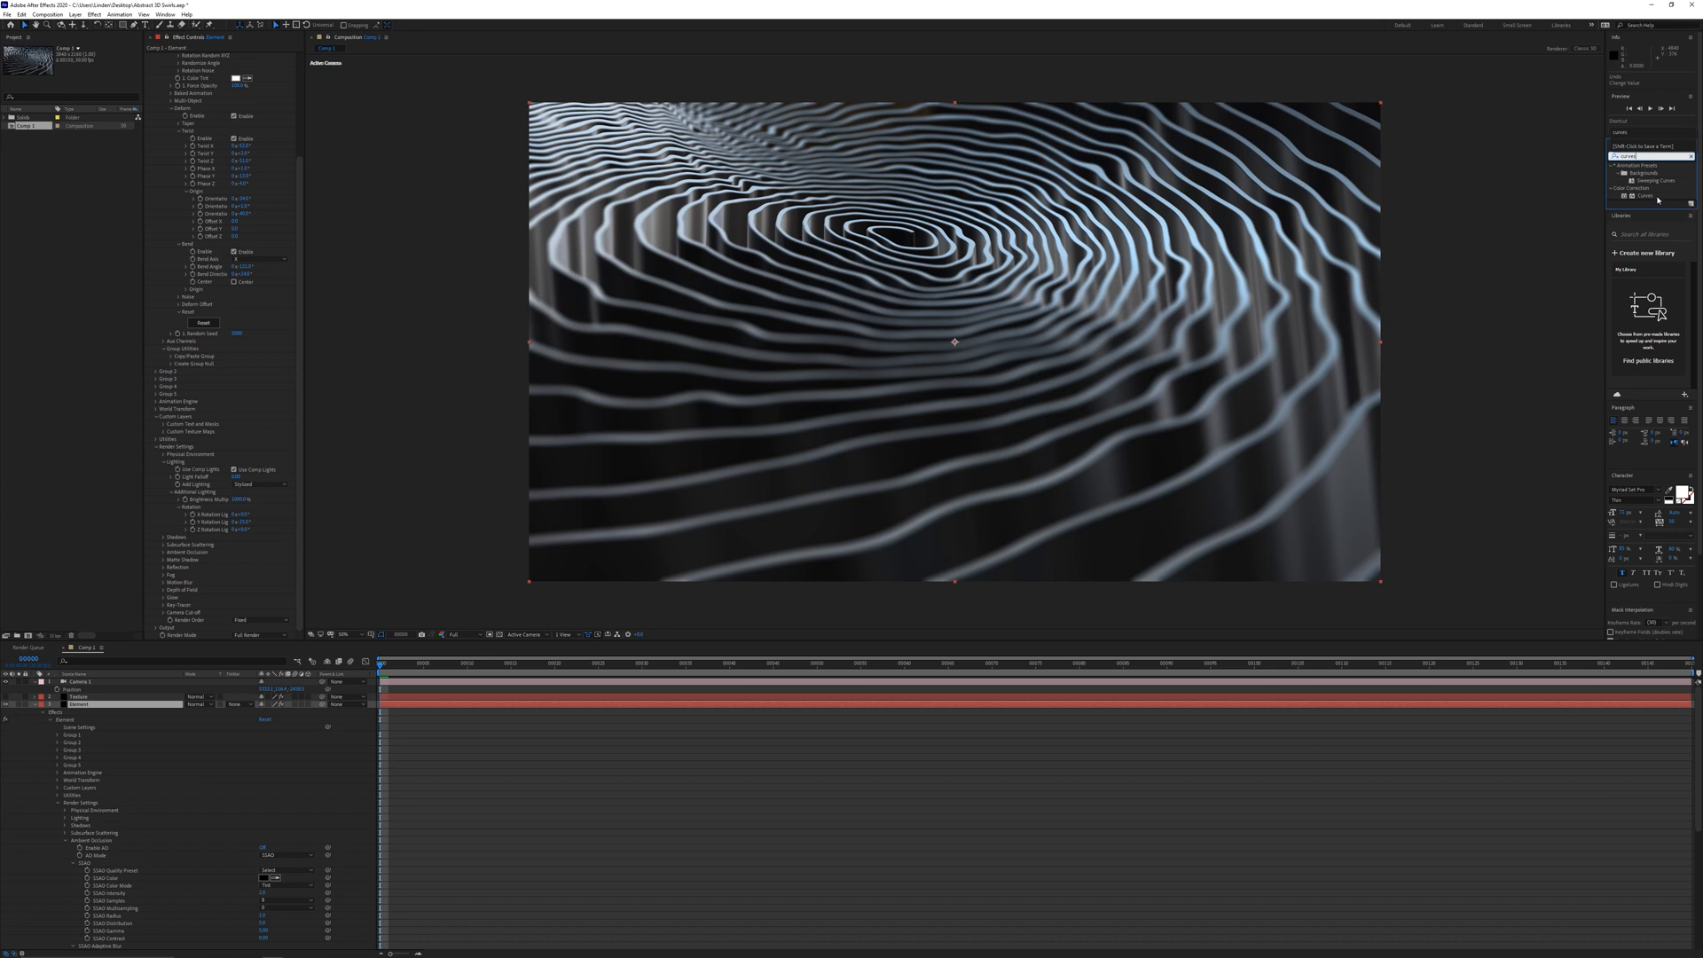
left_click_drag(1645, 196, 681, 398)
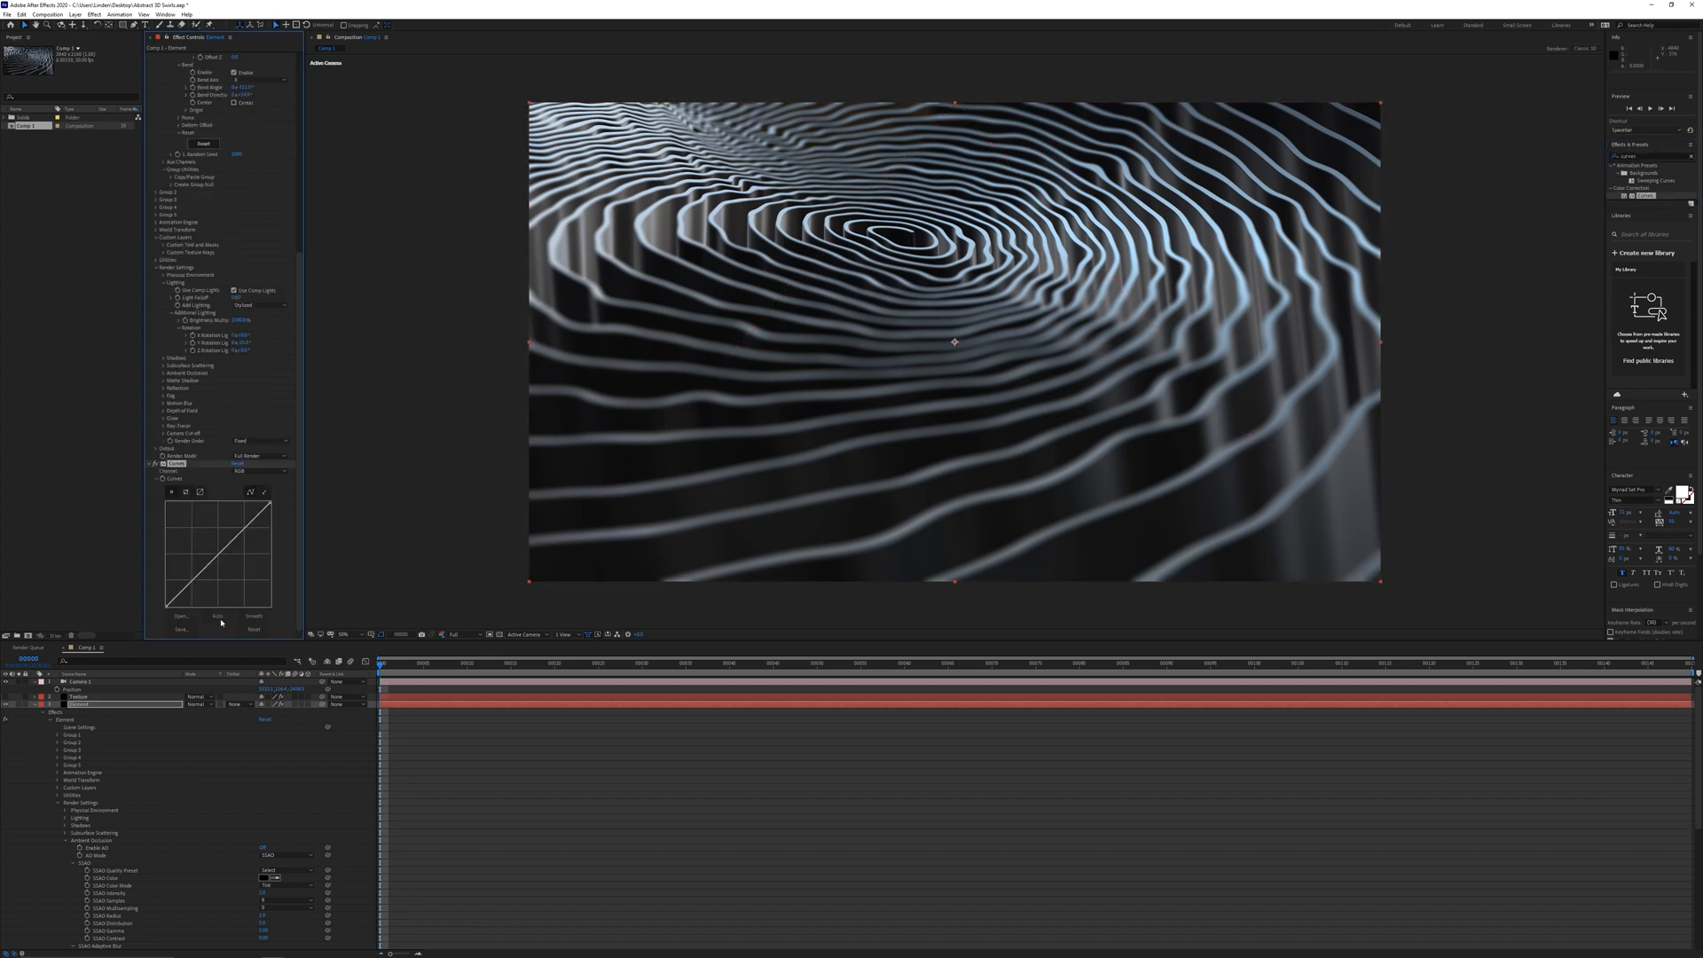
mouse_move(196, 579)
left_mouse_down()
mouse_move(237, 527)
mouse_move(195, 574)
left_mouse_up()
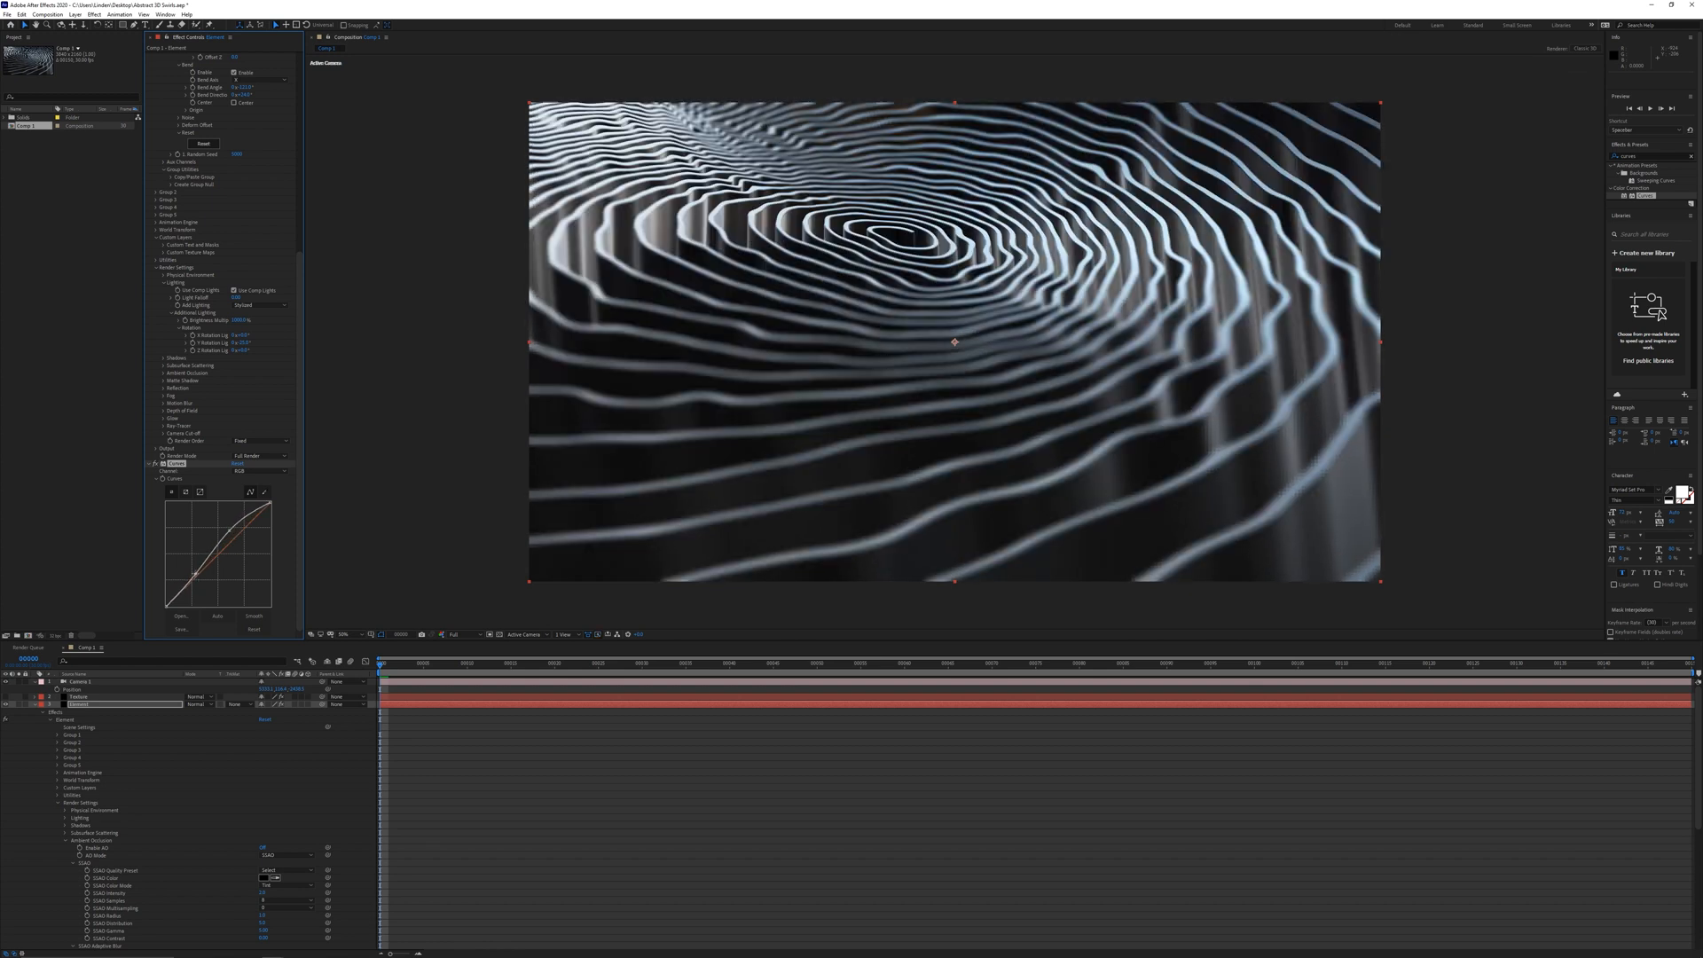
In Element's Scene Setup, set the extrusion model's reflect mode to Mirror Surface with Render Self enabled, and apply the changes
scroll(213, 266, "up", 10)
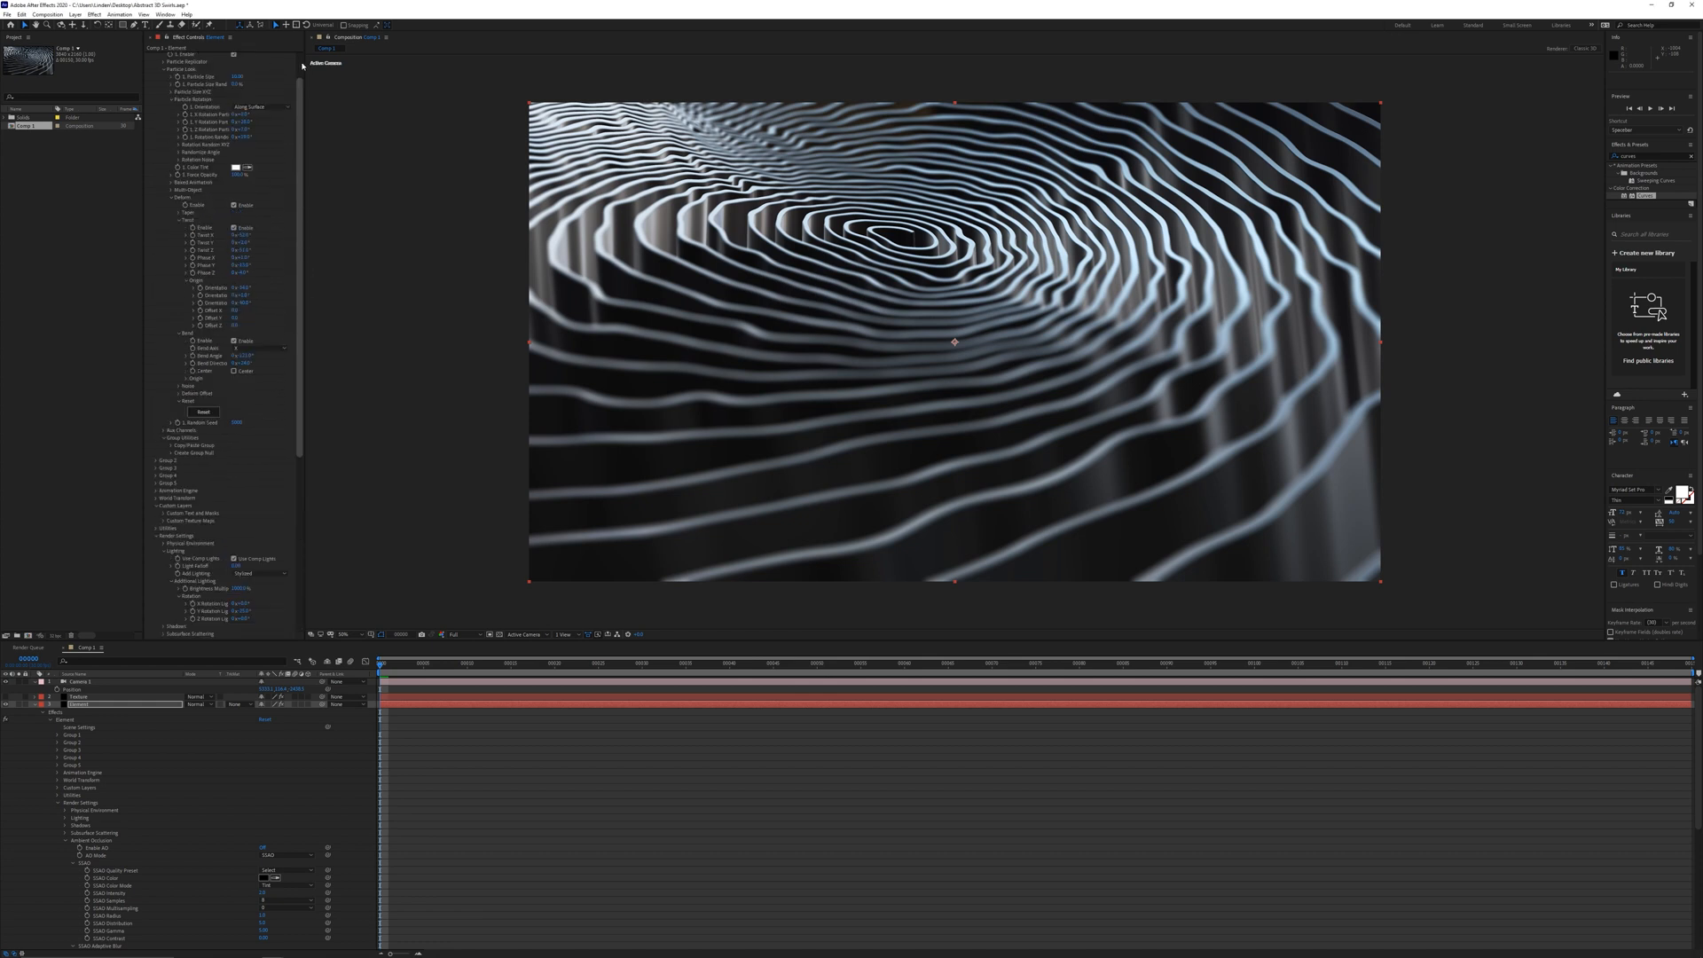
left_click(197, 78)
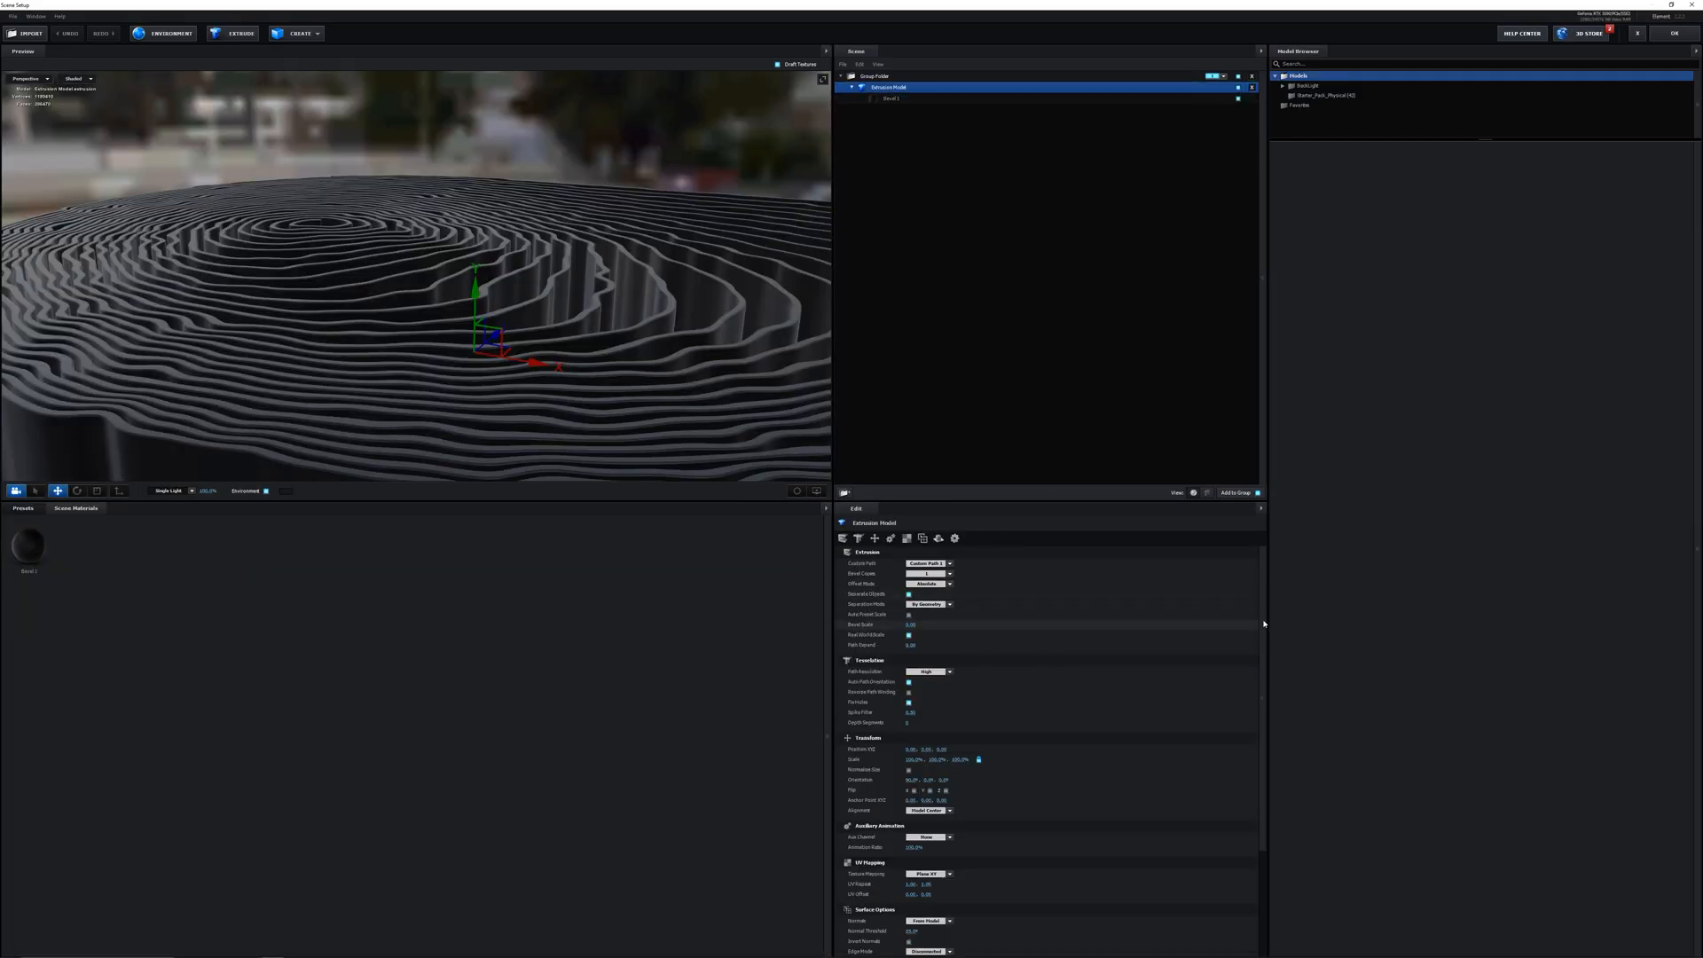
scroll(921, 863, "down", 3)
left_click(923, 858)
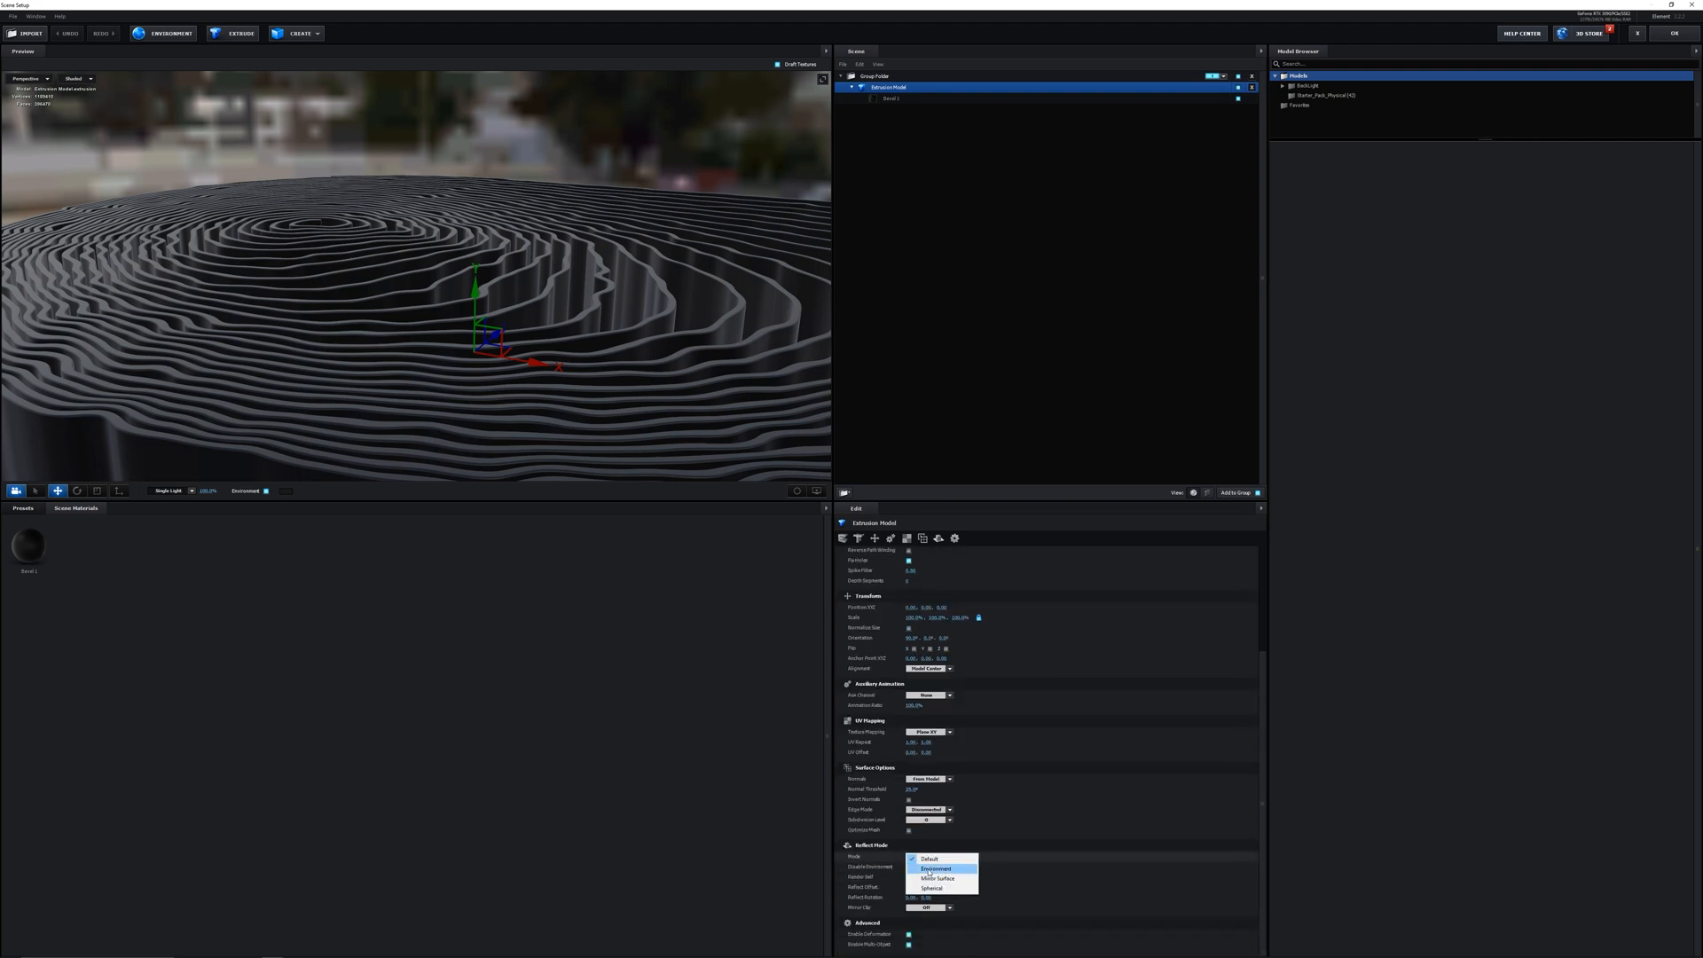
left_click(948, 878)
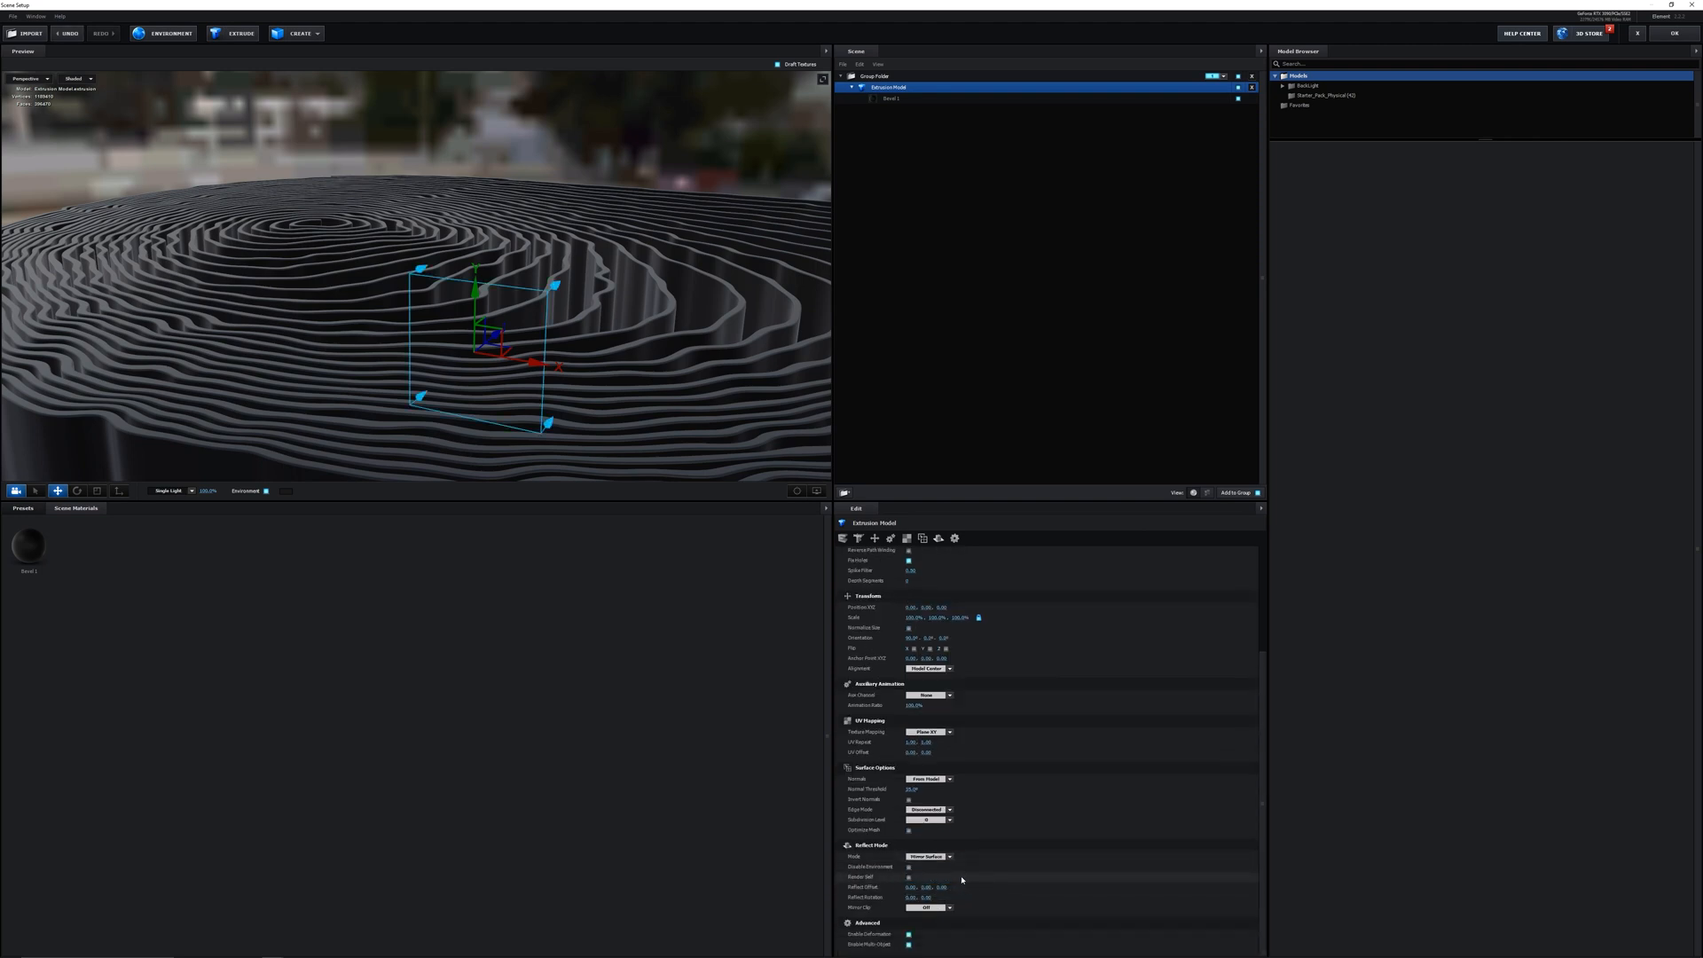
left_click(908, 878)
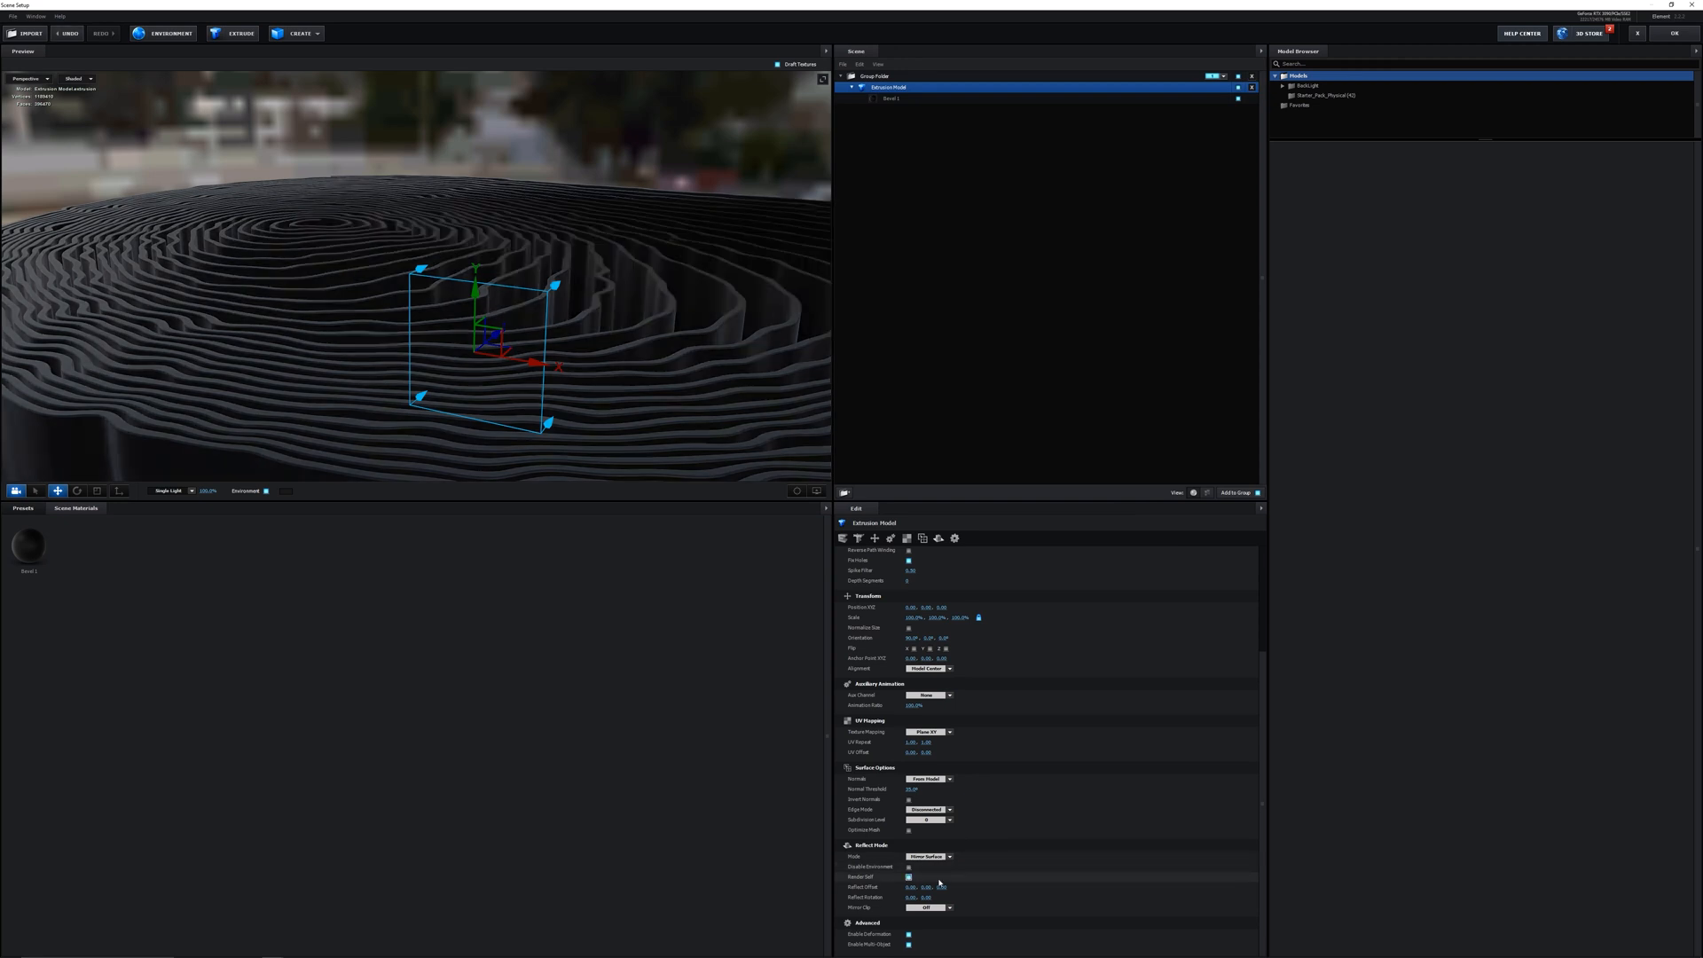
left_click(1675, 34)
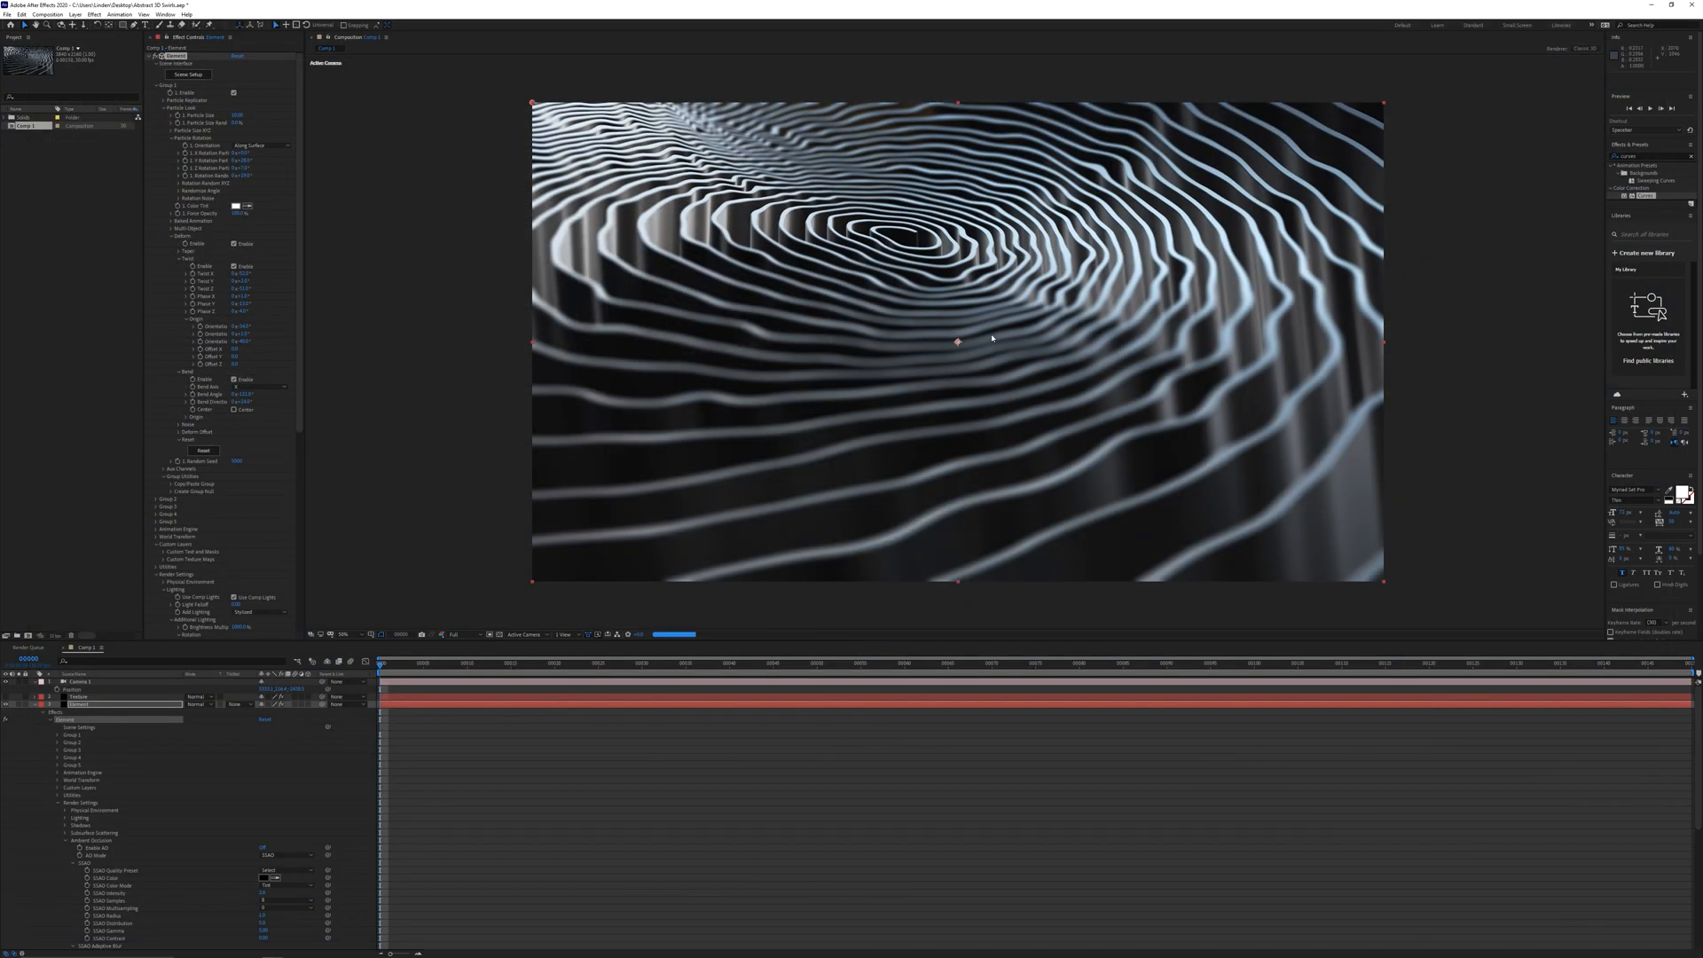